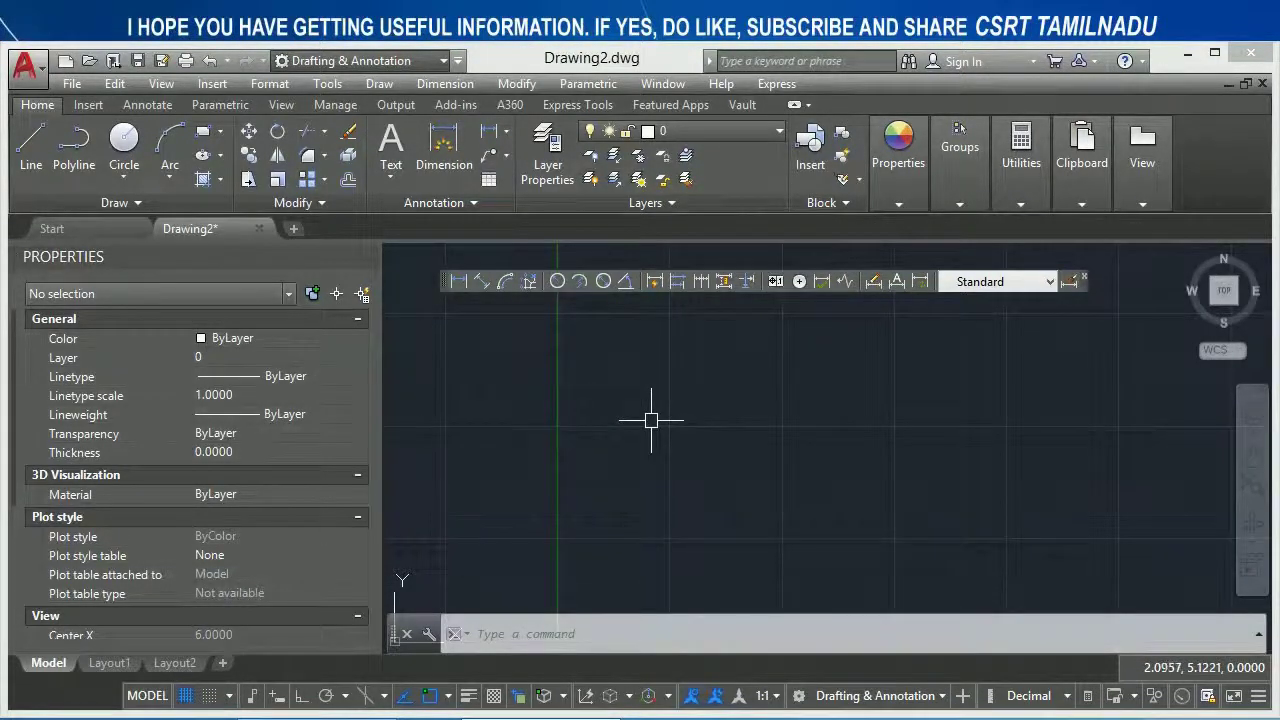
Review the Standard dimension style settings and close the Dimension Style Manager
{"action": "type", "text": "d"}
{"action": "key", "text": "Return"}
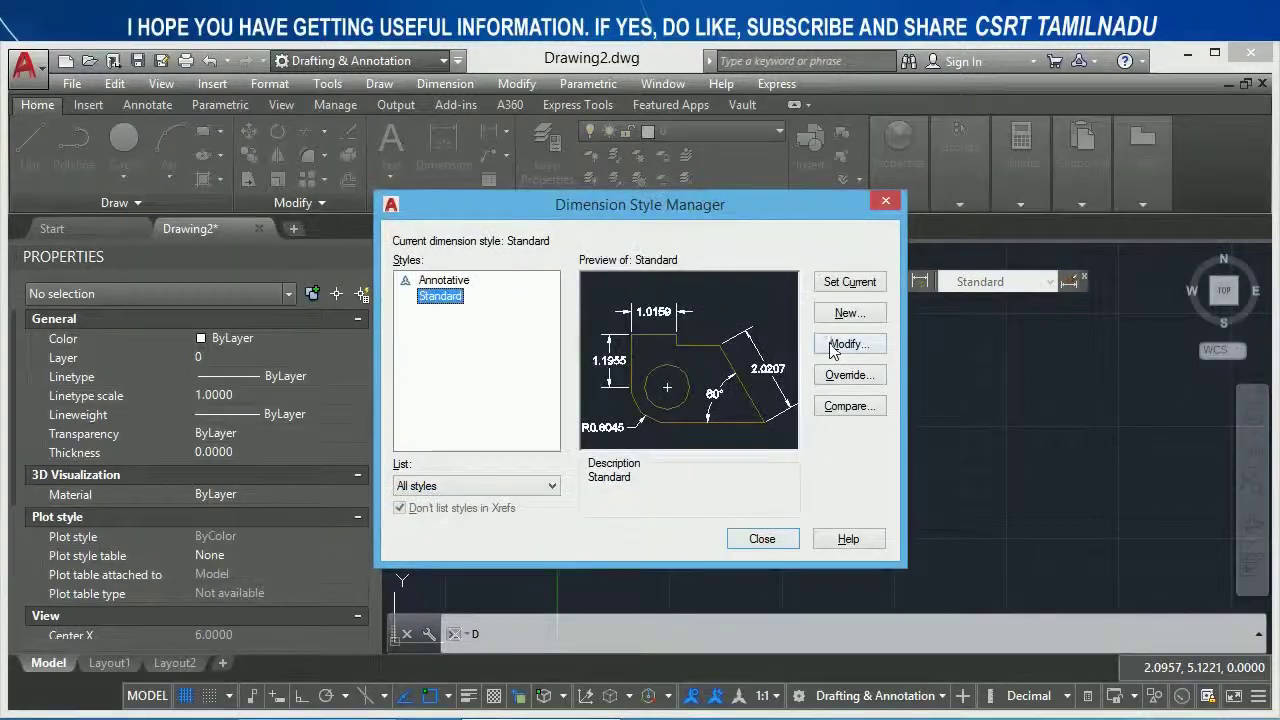
{"action": "left_click", "coordinate": [845, 344]}
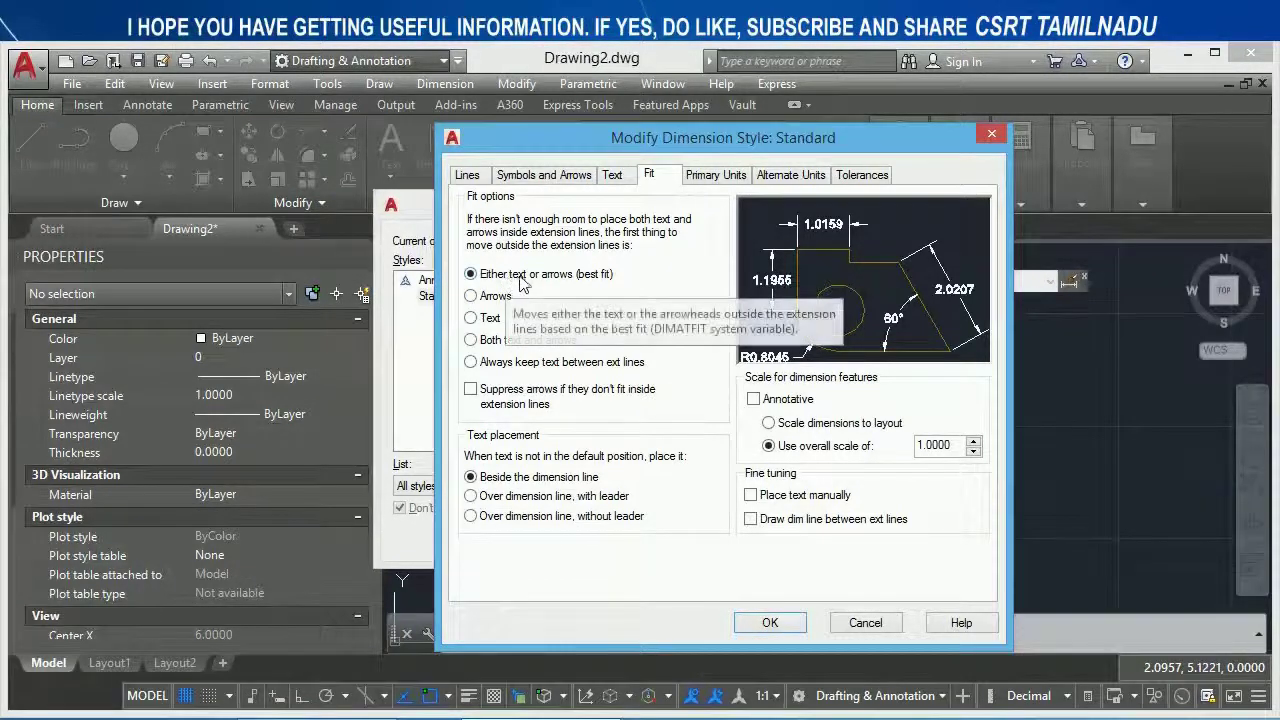
{"action": "left_click", "coordinate": [768, 622]}
{"action": "left_click", "coordinate": [766, 537]}
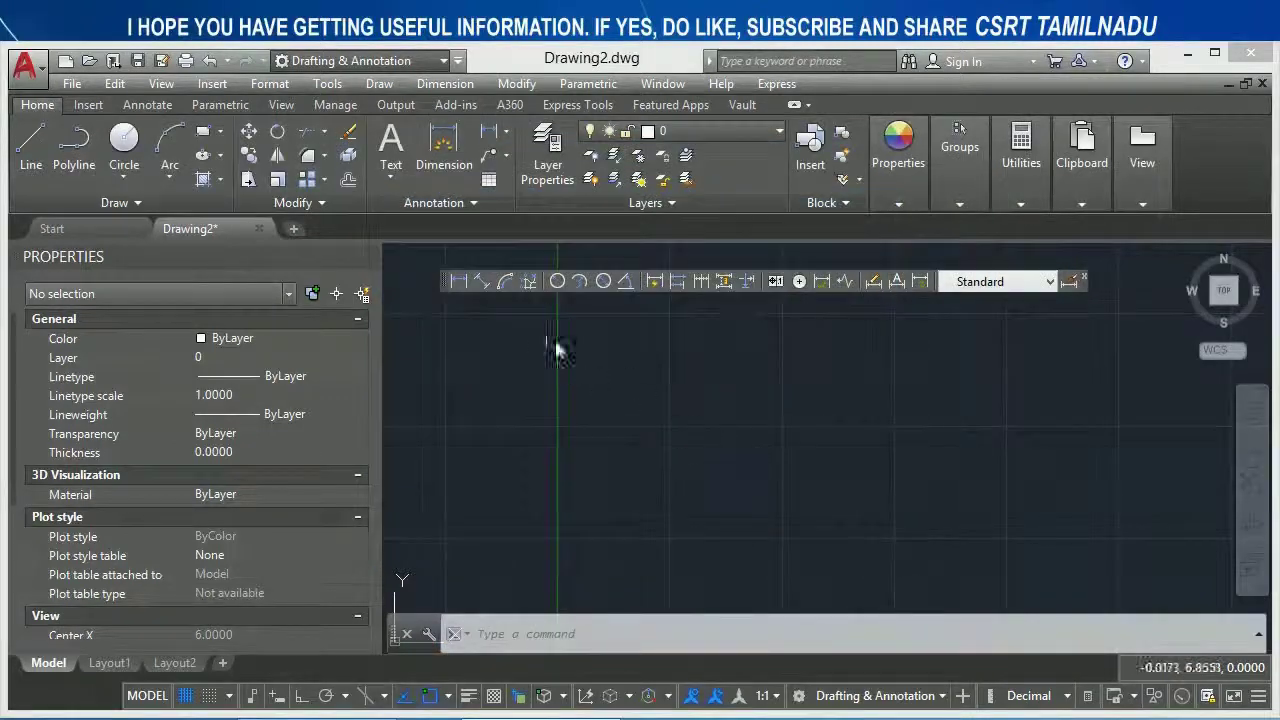
Draw a trial linear dimension measuring 6.0511
{"action": "left_click", "coordinate": [460, 283]}
{"action": "left_click", "coordinate": [872, 582]}
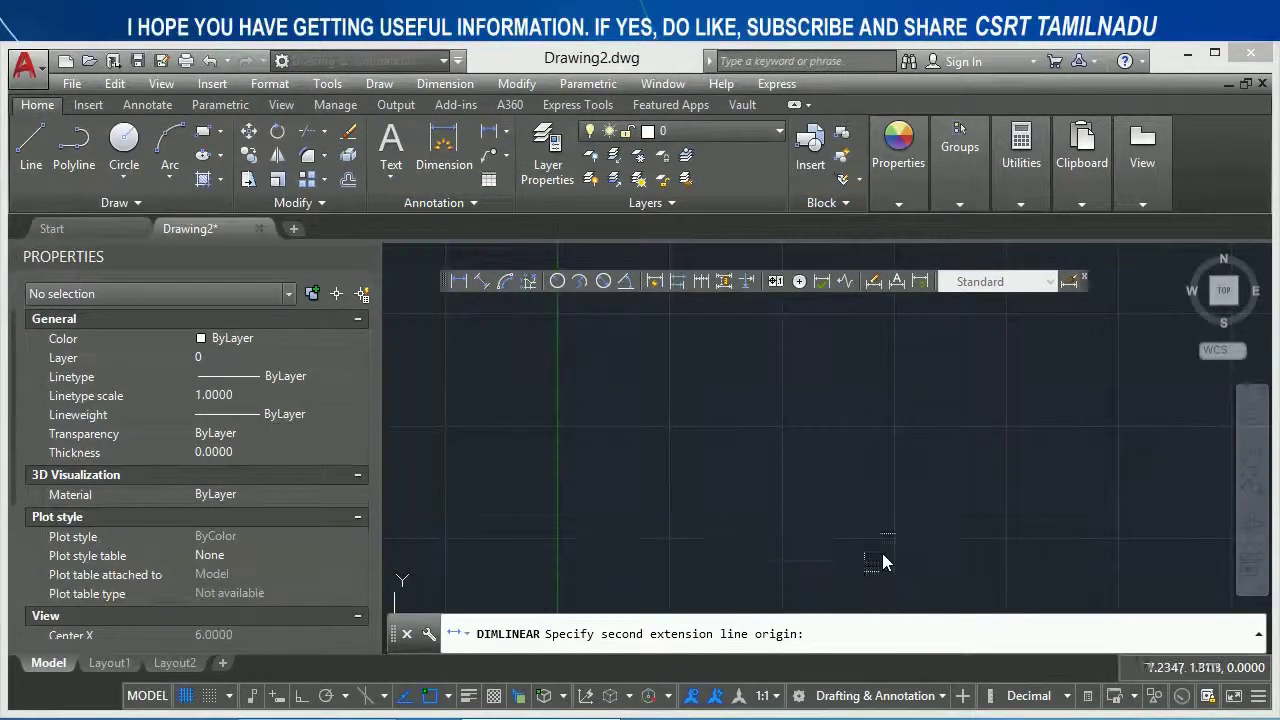
{"action": "left_click", "coordinate": [882, 550]}
{"action": "left_click", "coordinate": [845, 418]}
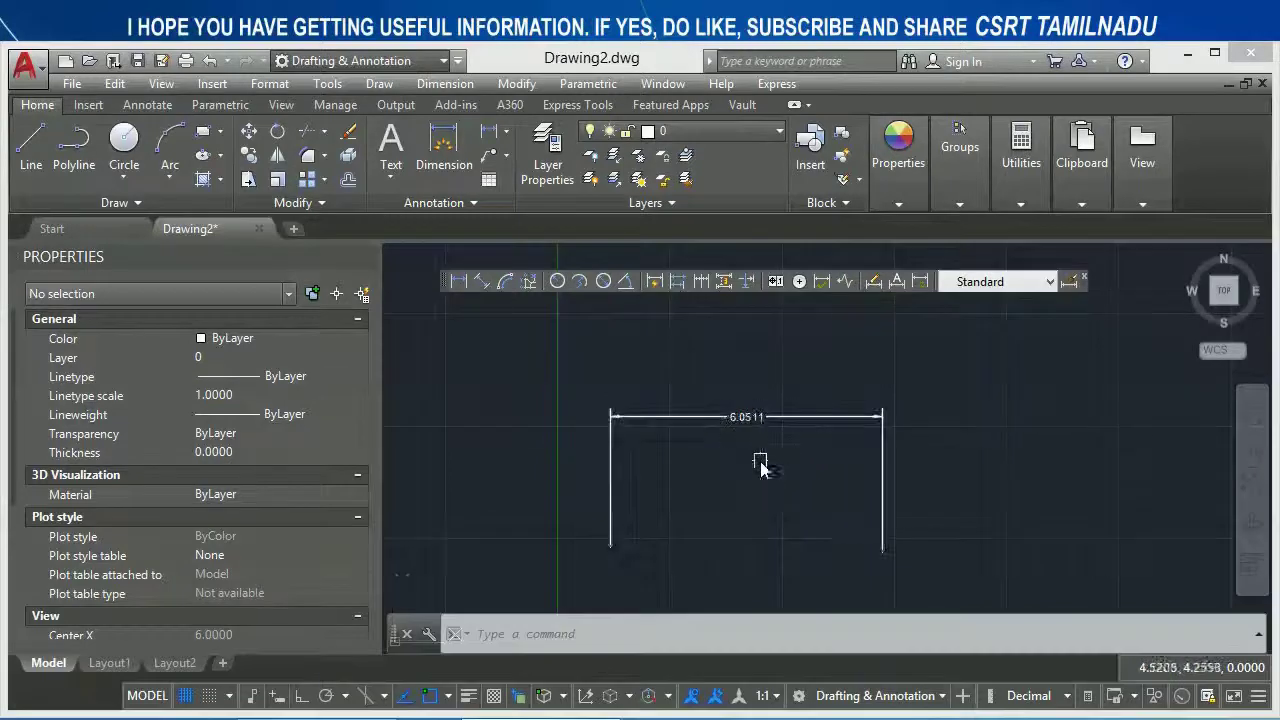
Grip-stretch the dimension's right end to narrow it to 1.3425
{"action": "scroll", "coordinate": [765, 460], "scroll_direction": "up", "scroll_amount": 2}
{"action": "left_click", "coordinate": [952, 600]}
{"action": "scroll", "coordinate": [955, 612], "scroll_direction": "down", "scroll_amount": 2}
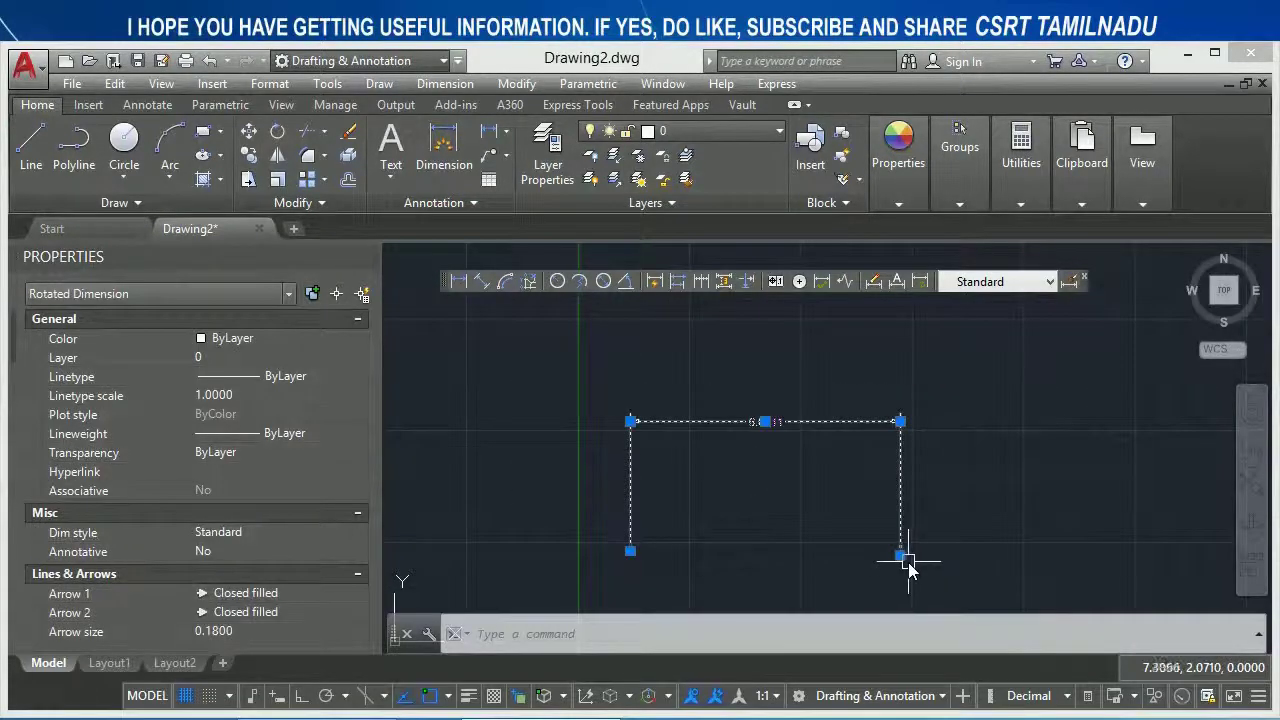
{"action": "left_click", "coordinate": [900, 555]}
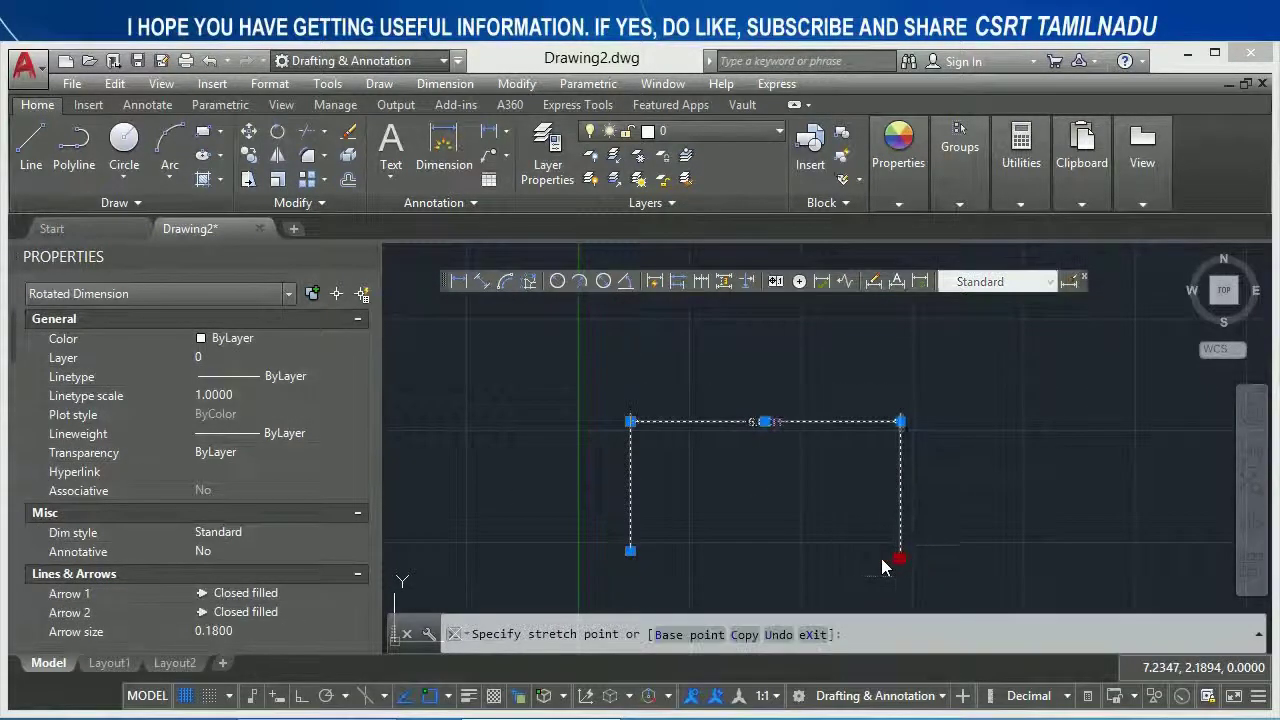
{"action": "left_click", "coordinate": [788, 551]}
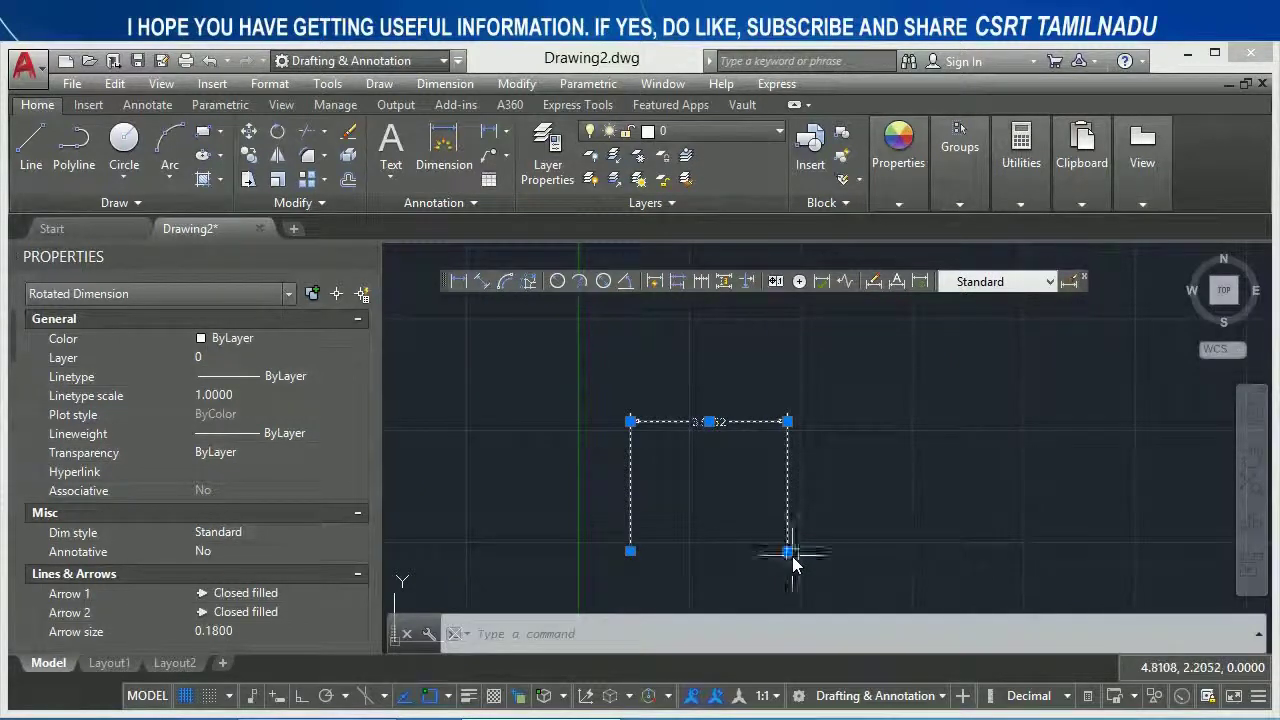
{"action": "left_click", "coordinate": [788, 551]}
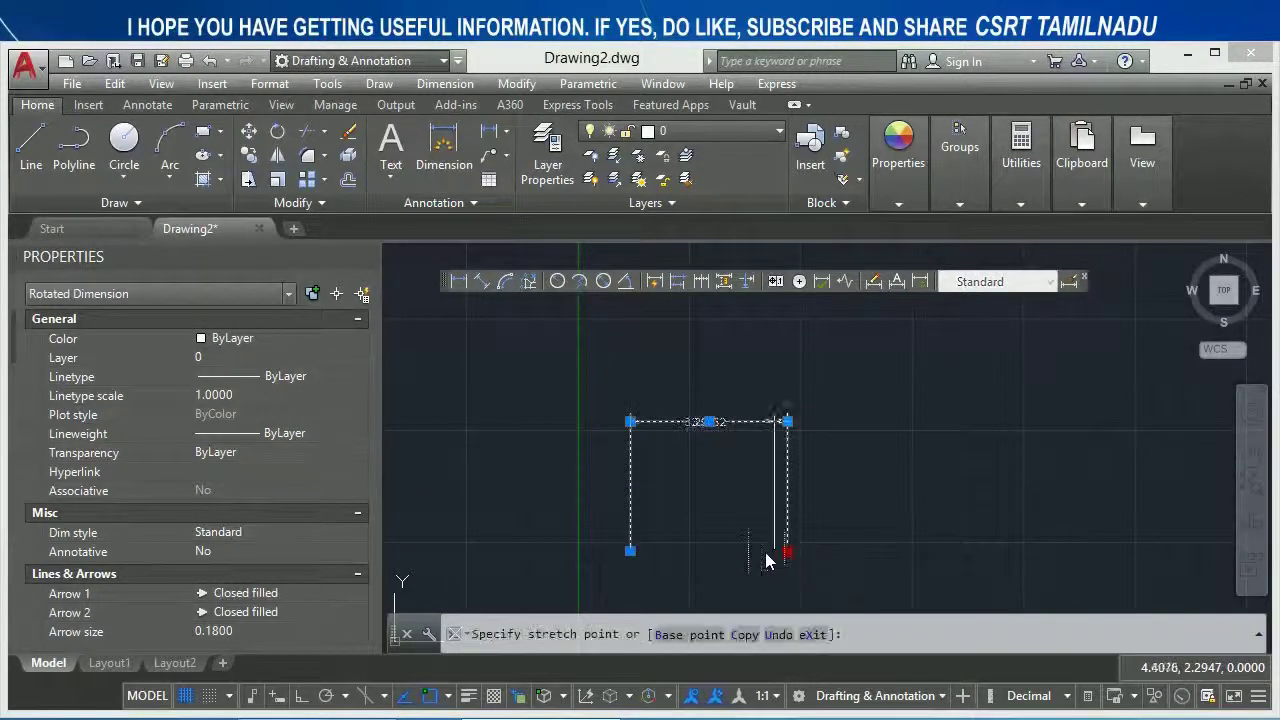
{"action": "left_click", "coordinate": [694, 552]}
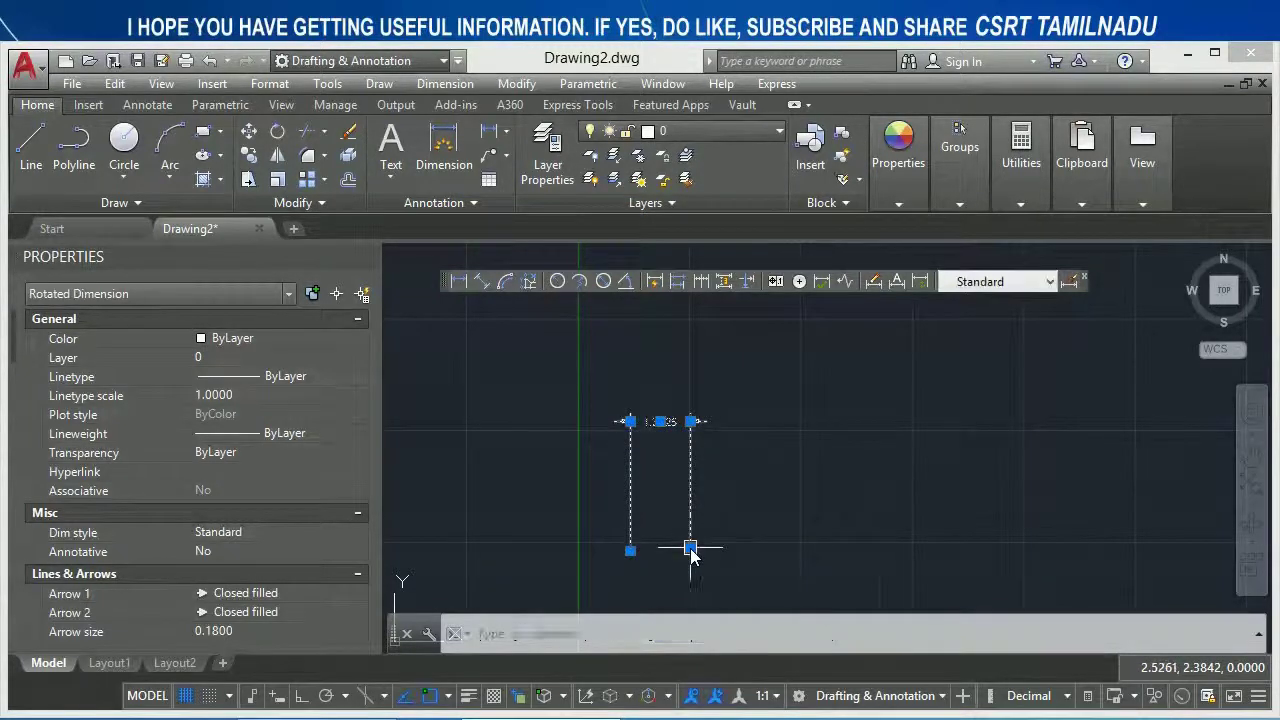
Narrow the same dimension further to 0.9105
{"action": "scroll", "coordinate": [630, 420], "scroll_direction": "up", "scroll_amount": 4}
{"action": "scroll", "coordinate": [640, 415], "scroll_direction": "up", "scroll_amount": 3}
{"action": "scroll", "coordinate": [655, 428], "scroll_direction": "down", "scroll_amount": 1}
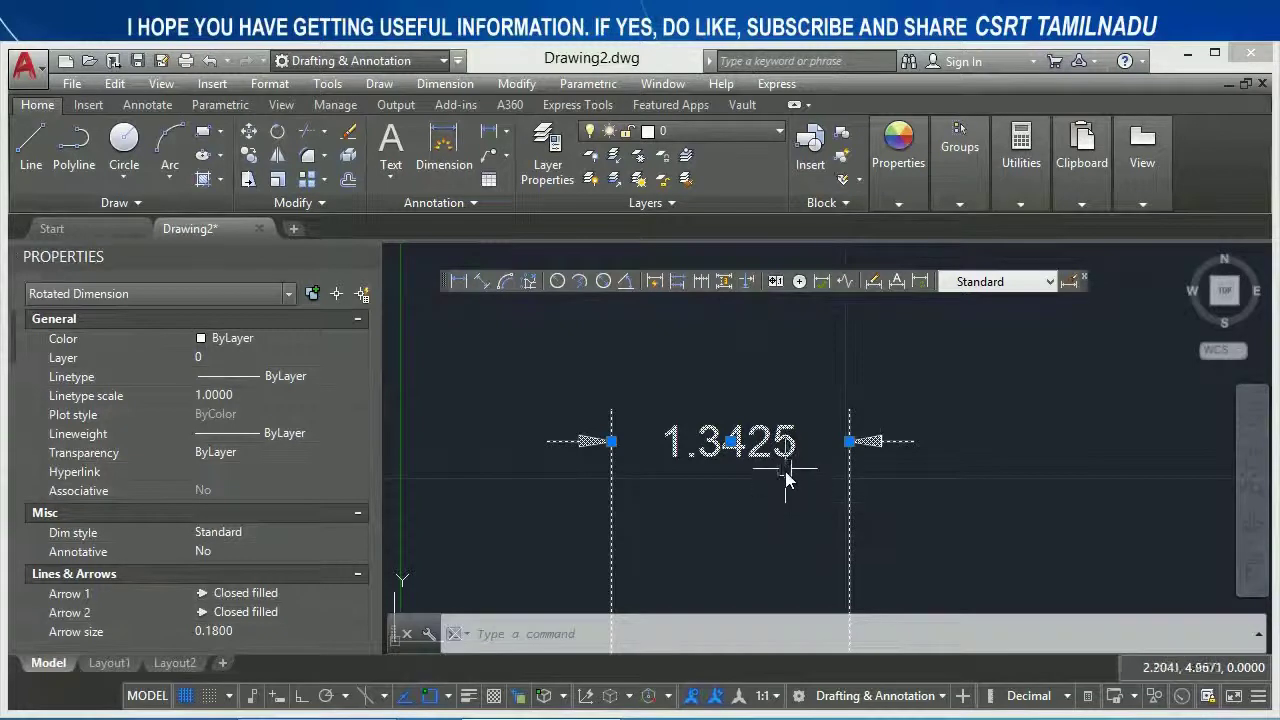
{"action": "scroll", "coordinate": [817, 481], "scroll_direction": "down", "scroll_amount": 2}
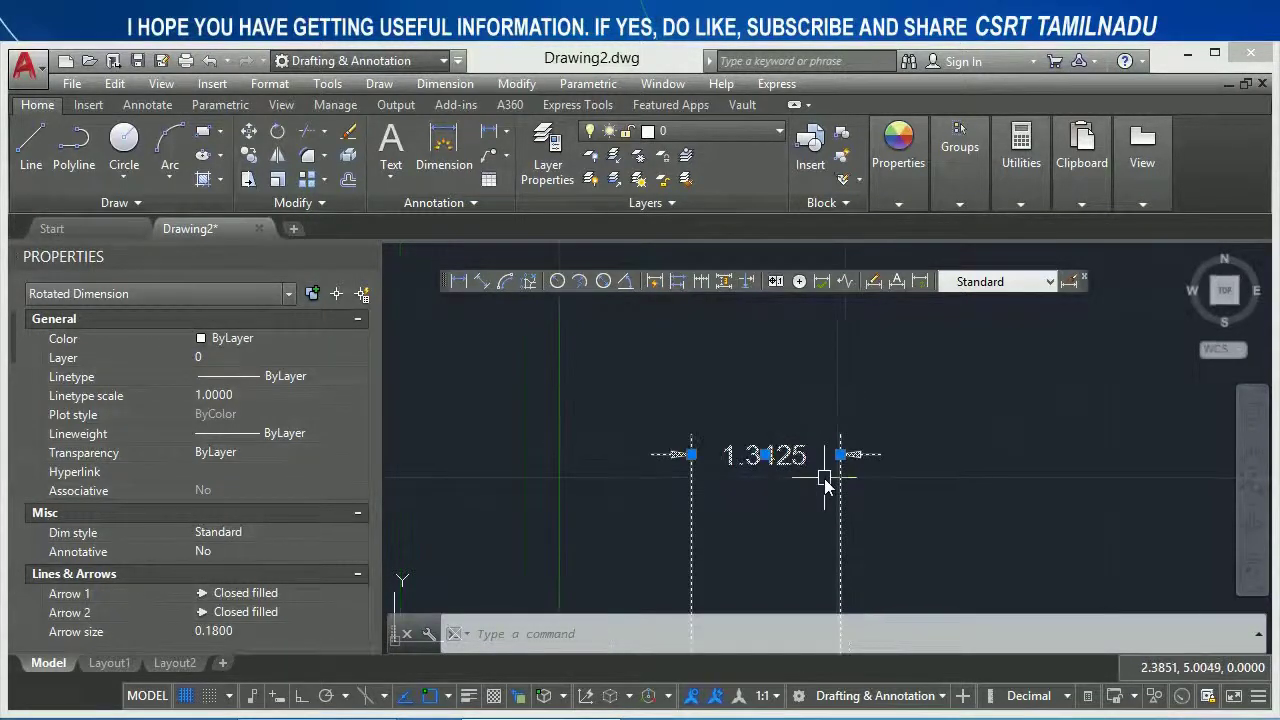
{"action": "scroll", "coordinate": [837, 471], "scroll_direction": "down", "scroll_amount": 1}
{"action": "scroll", "coordinate": [823, 366], "scroll_direction": "down", "scroll_amount": 1}
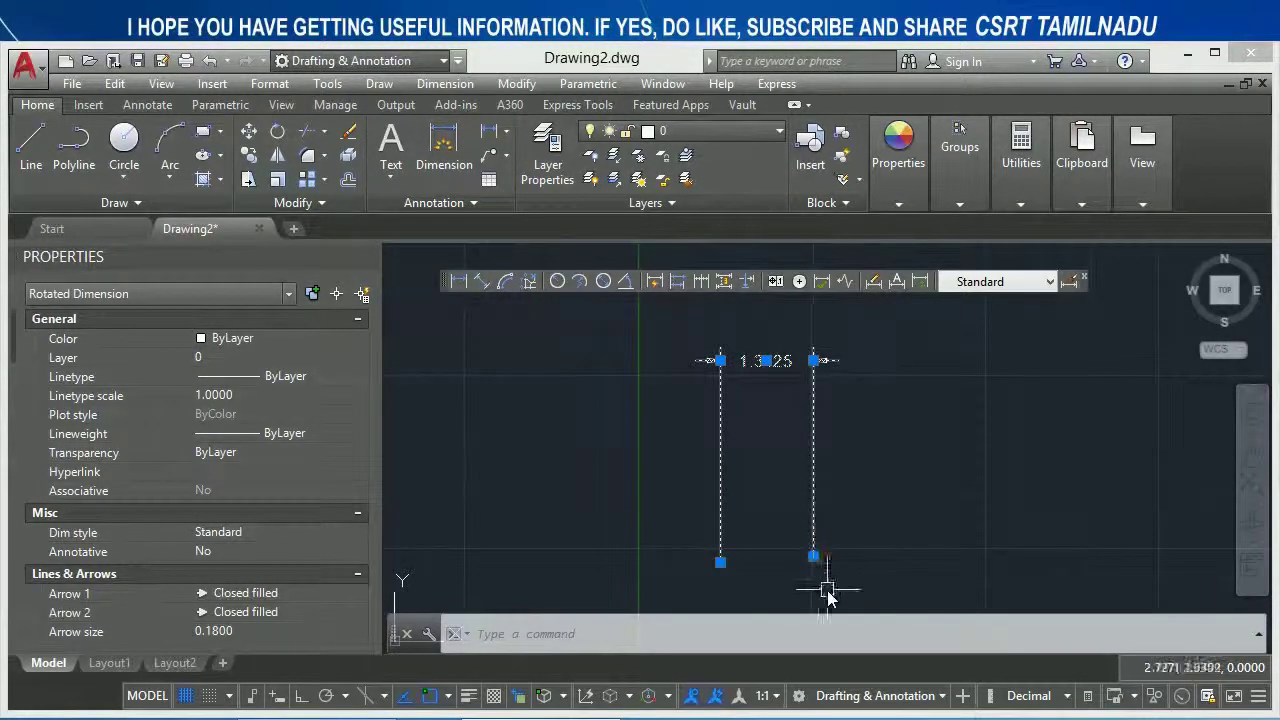
{"action": "left_click", "coordinate": [813, 556]}
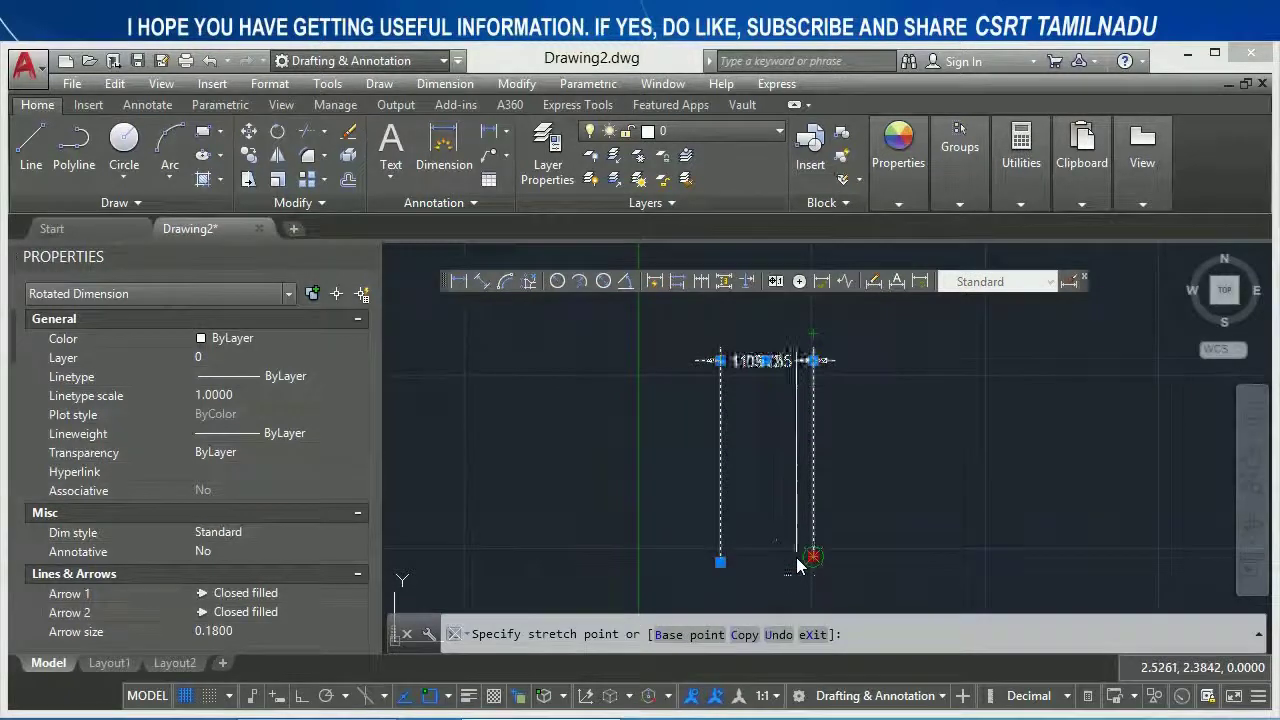
{"action": "left_click", "coordinate": [783, 555]}
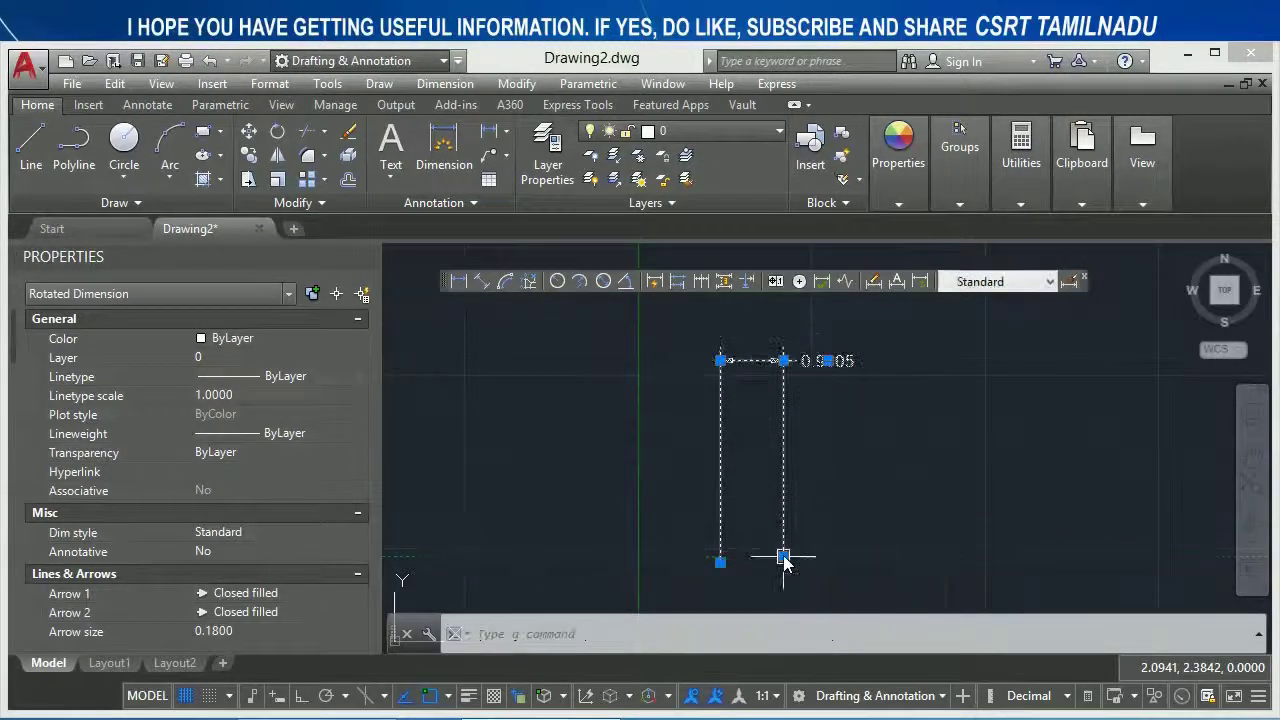
Window-select the trial dimension and delete it
{"action": "scroll", "coordinate": [751, 357], "scroll_direction": "up", "scroll_amount": 2}
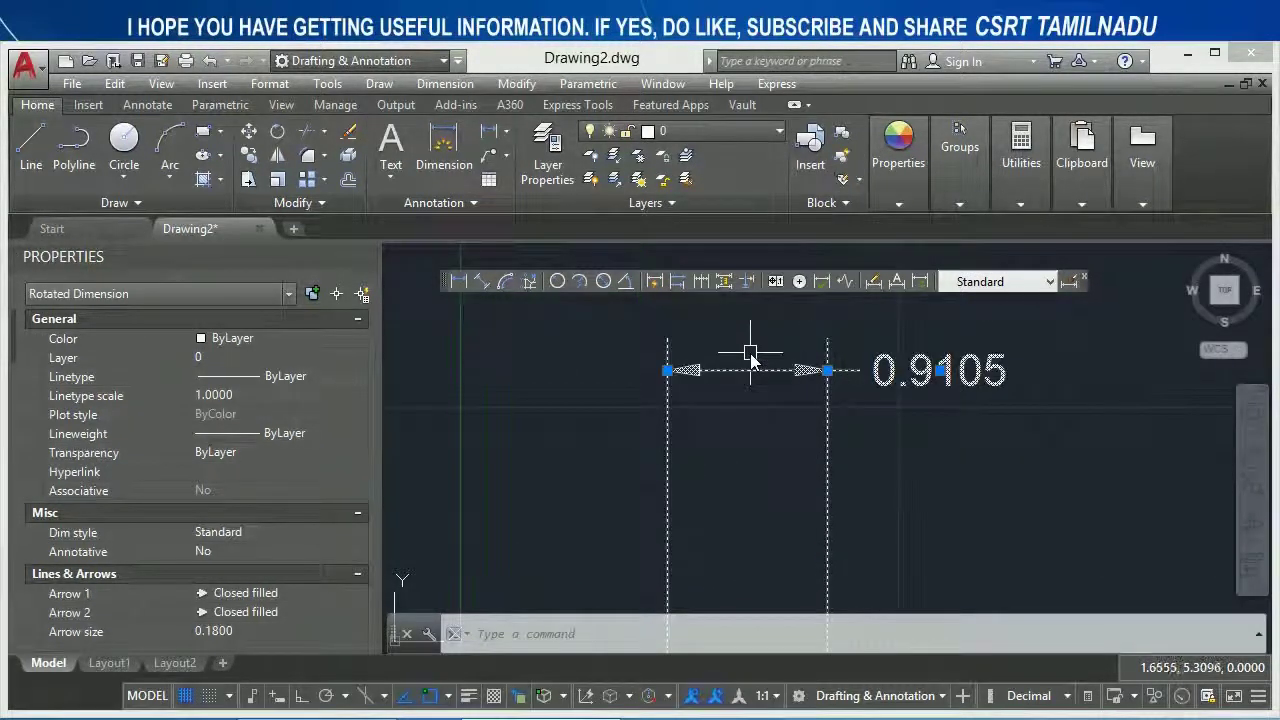
{"action": "key", "text": "Escape"}
{"action": "left_click", "coordinate": [828, 396]}
{"action": "left_click", "coordinate": [706, 396]}
{"action": "key", "text": "Delete"}
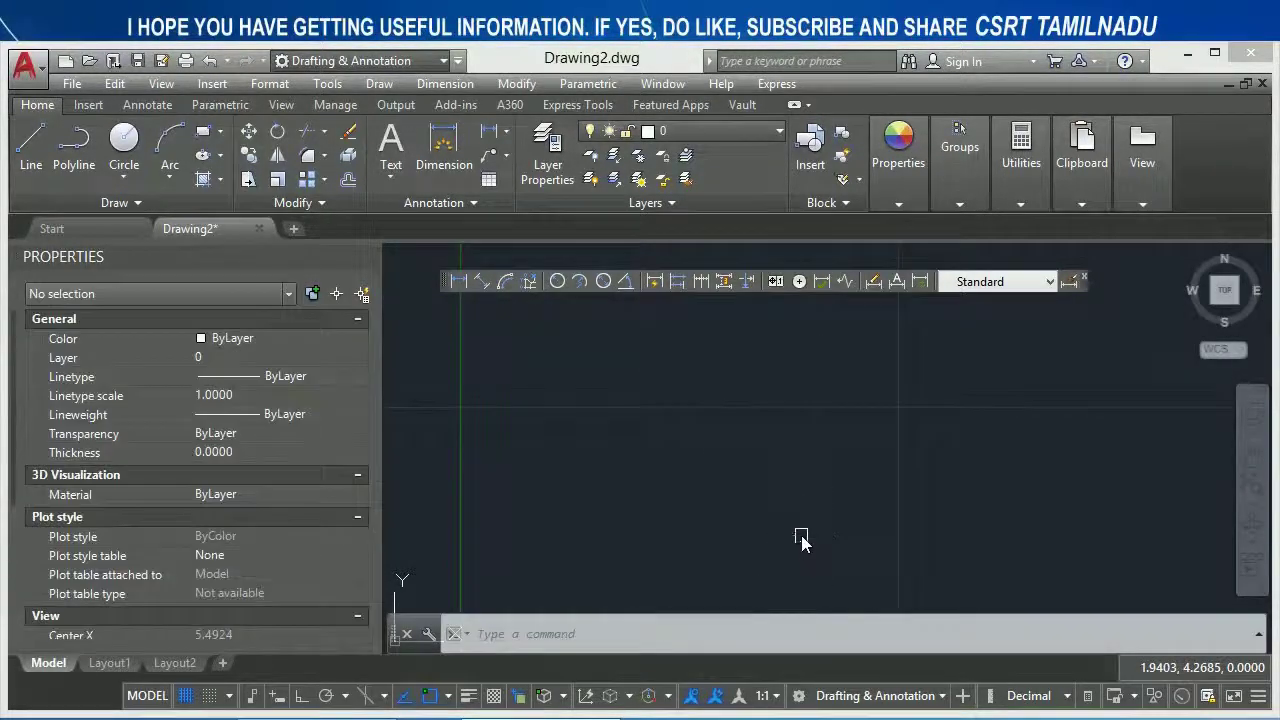
Set the Standard style's Fit option to move arrows outside first
{"action": "type", "text": "d"}
{"action": "key", "text": "Return"}
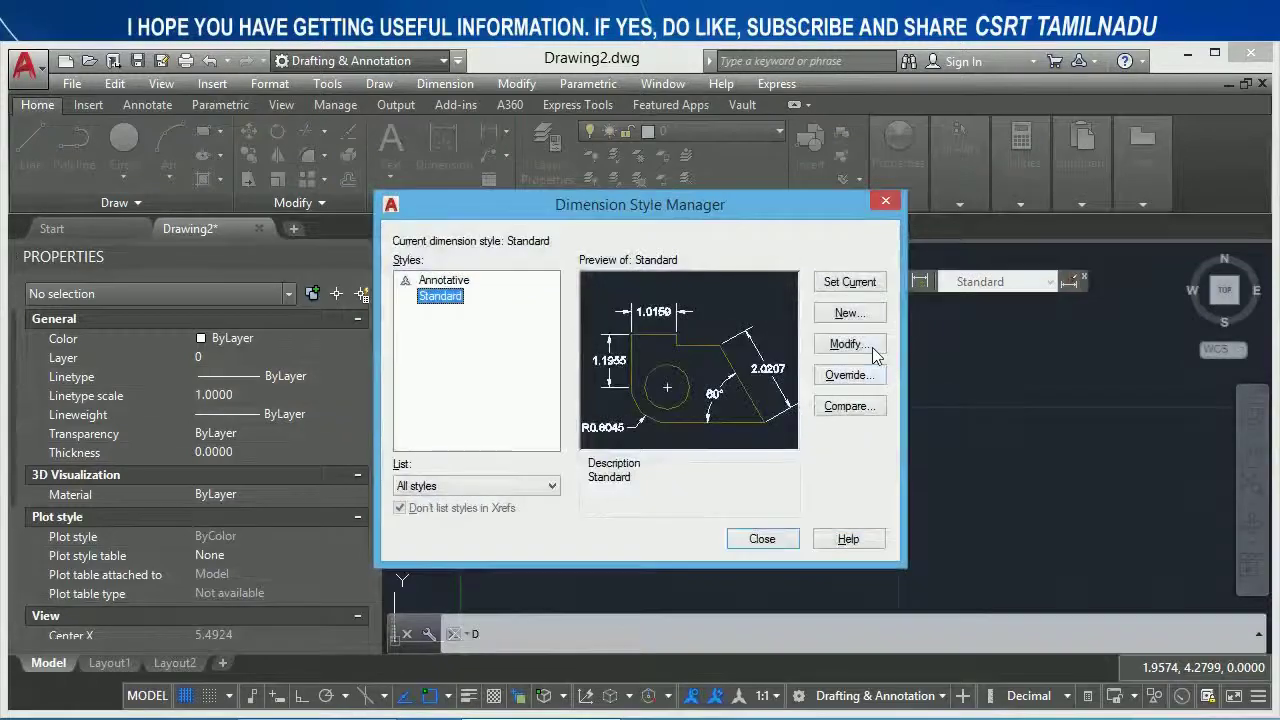
{"action": "left_click", "coordinate": [872, 347]}
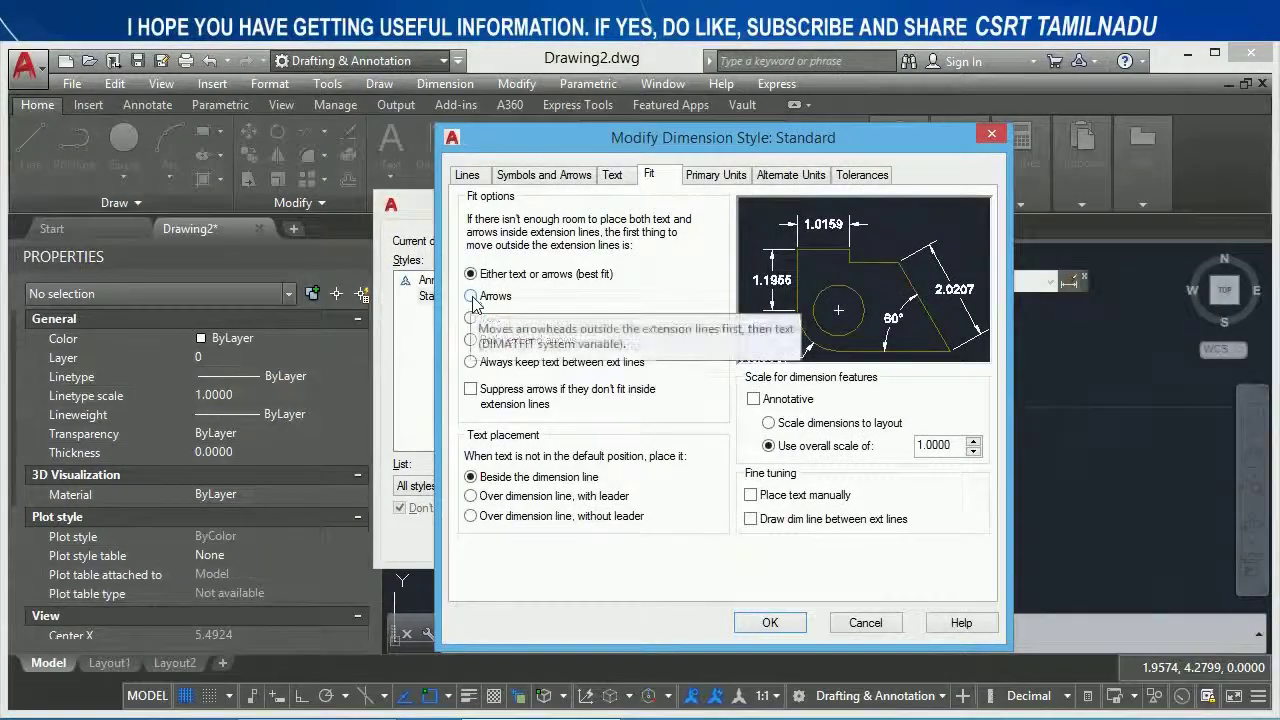
{"action": "left_click", "coordinate": [769, 624]}
{"action": "left_click", "coordinate": [764, 547]}
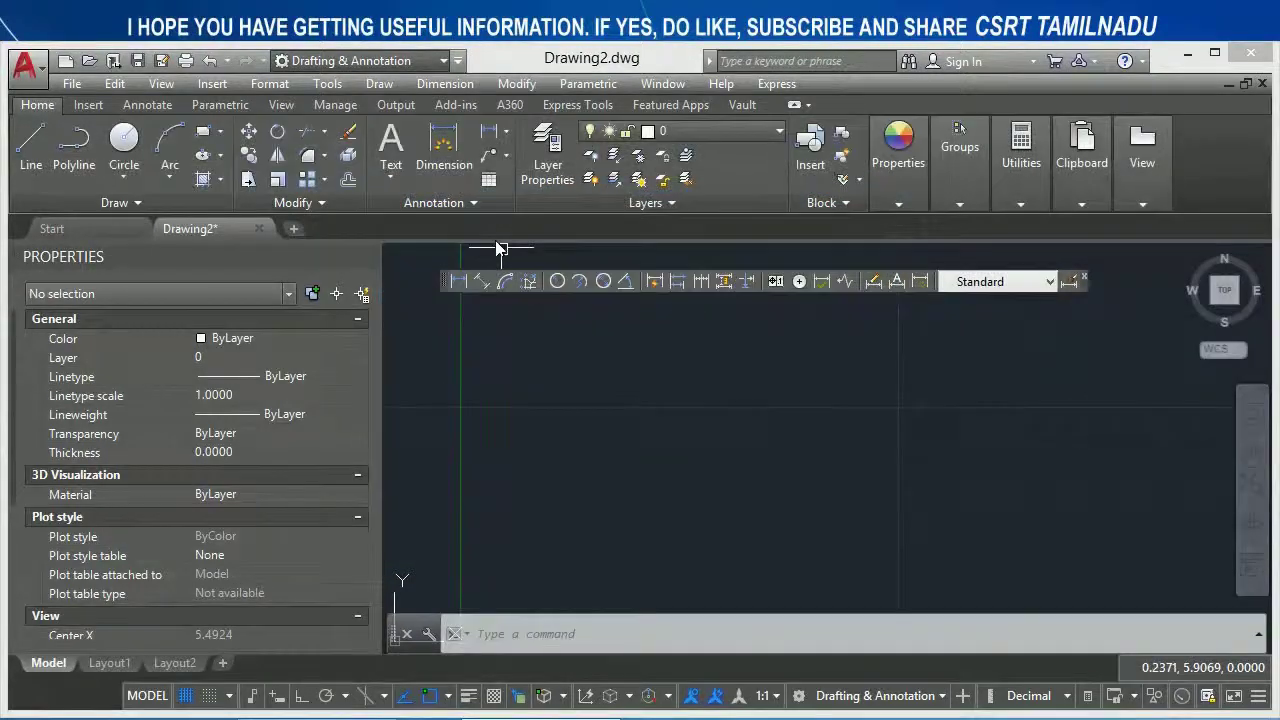
Draw a test linear dimension measuring 1.7431
{"action": "left_click", "coordinate": [465, 284]}
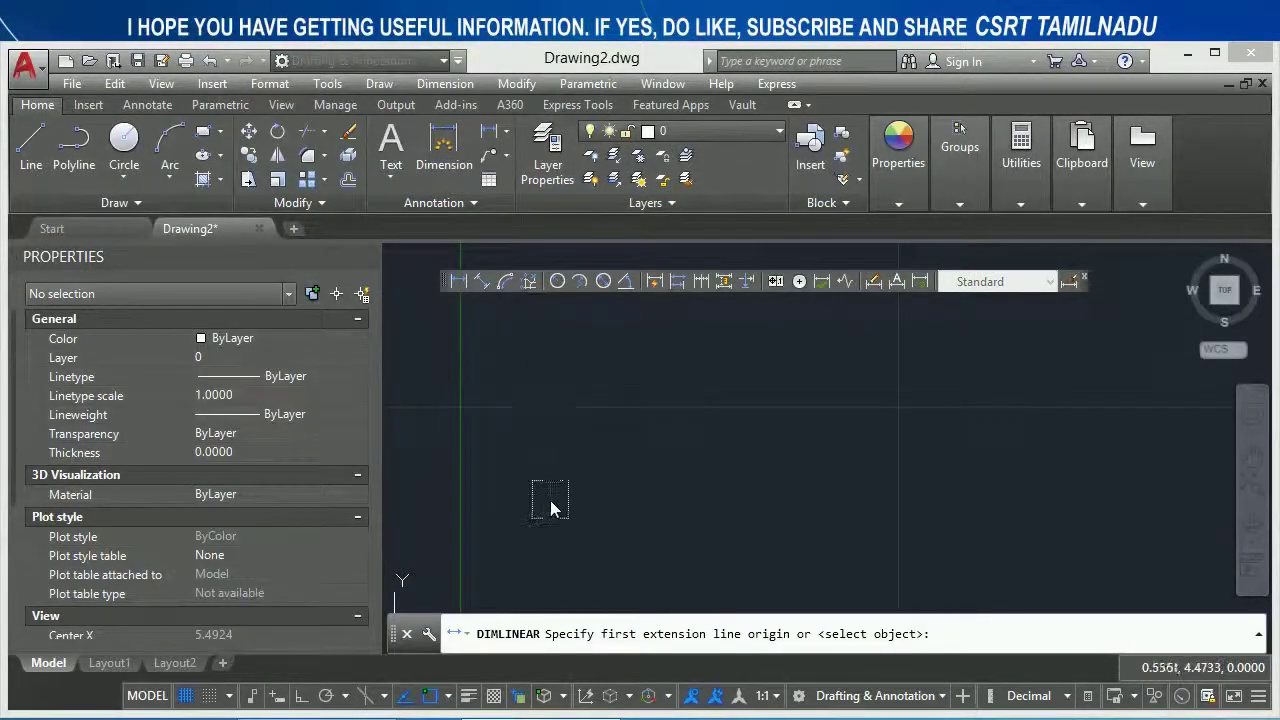
{"action": "left_click", "coordinate": [552, 505]}
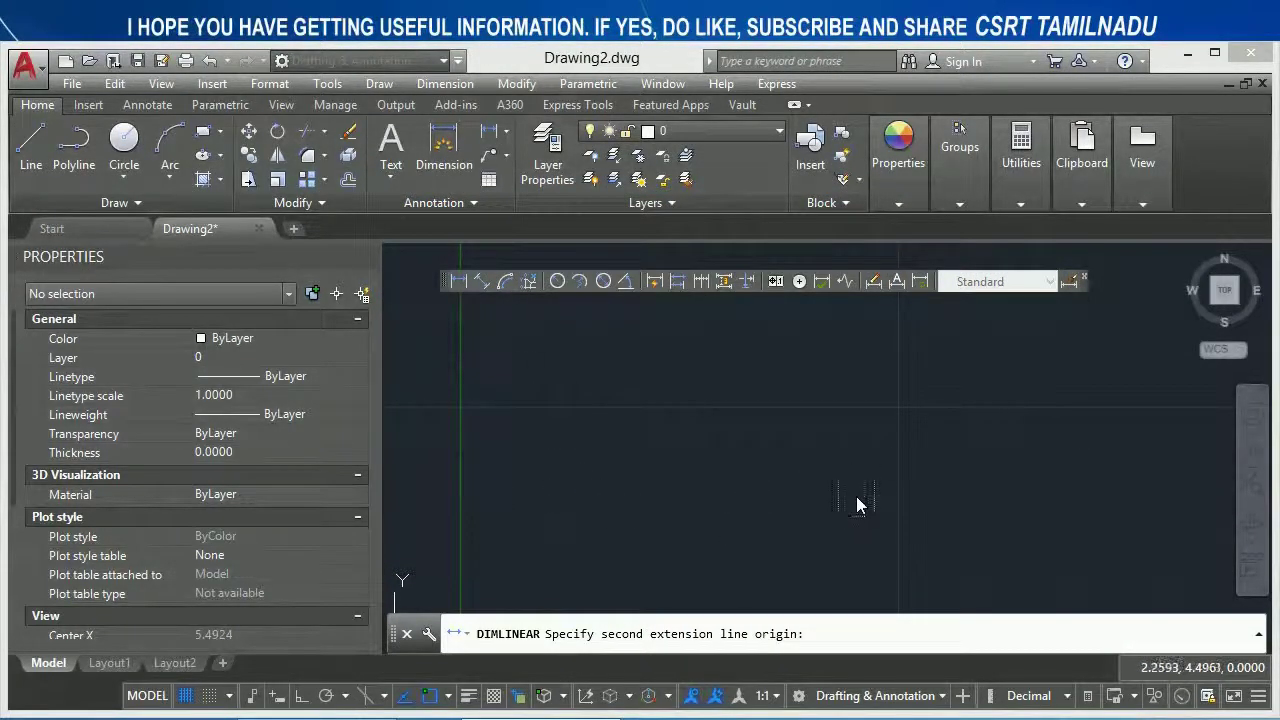
{"action": "left_click", "coordinate": [856, 496]}
{"action": "left_click", "coordinate": [856, 366]}
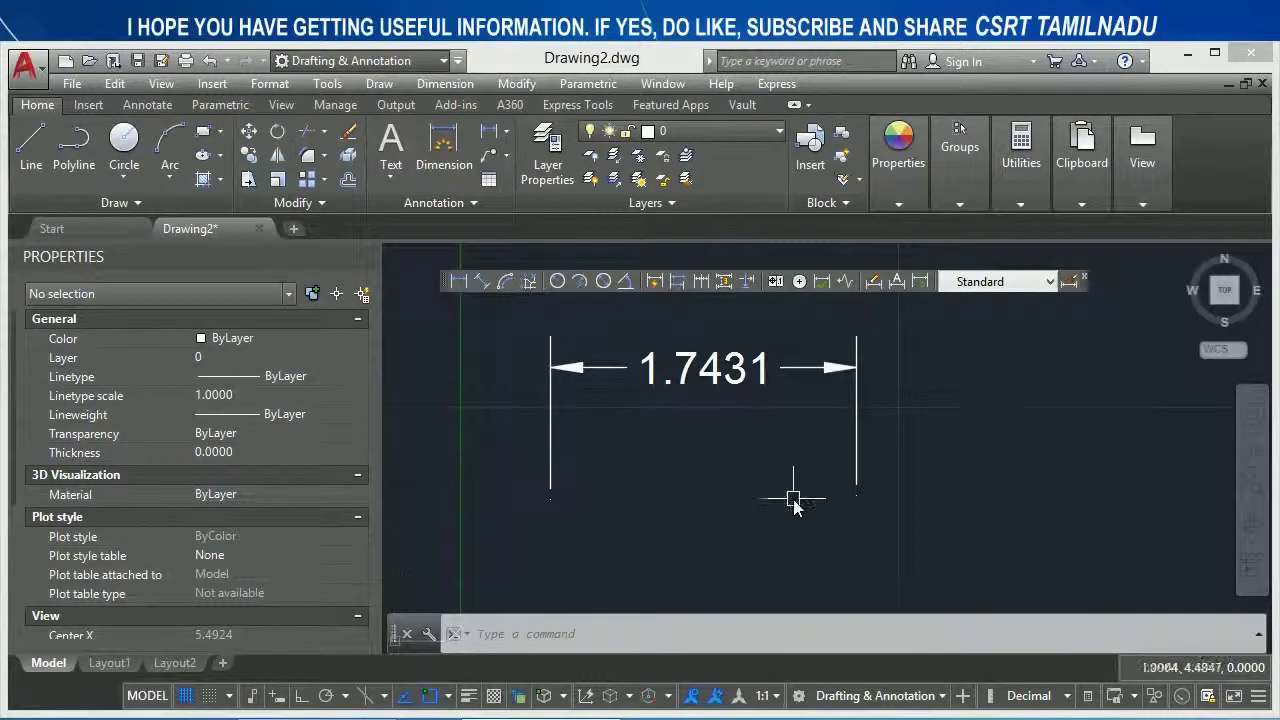
Narrow the test dimension to 1.4095, then window-select it for removal
{"action": "scroll", "coordinate": [793, 505], "scroll_direction": "down", "scroll_amount": 2}
{"action": "left_click", "coordinate": [822, 527]}
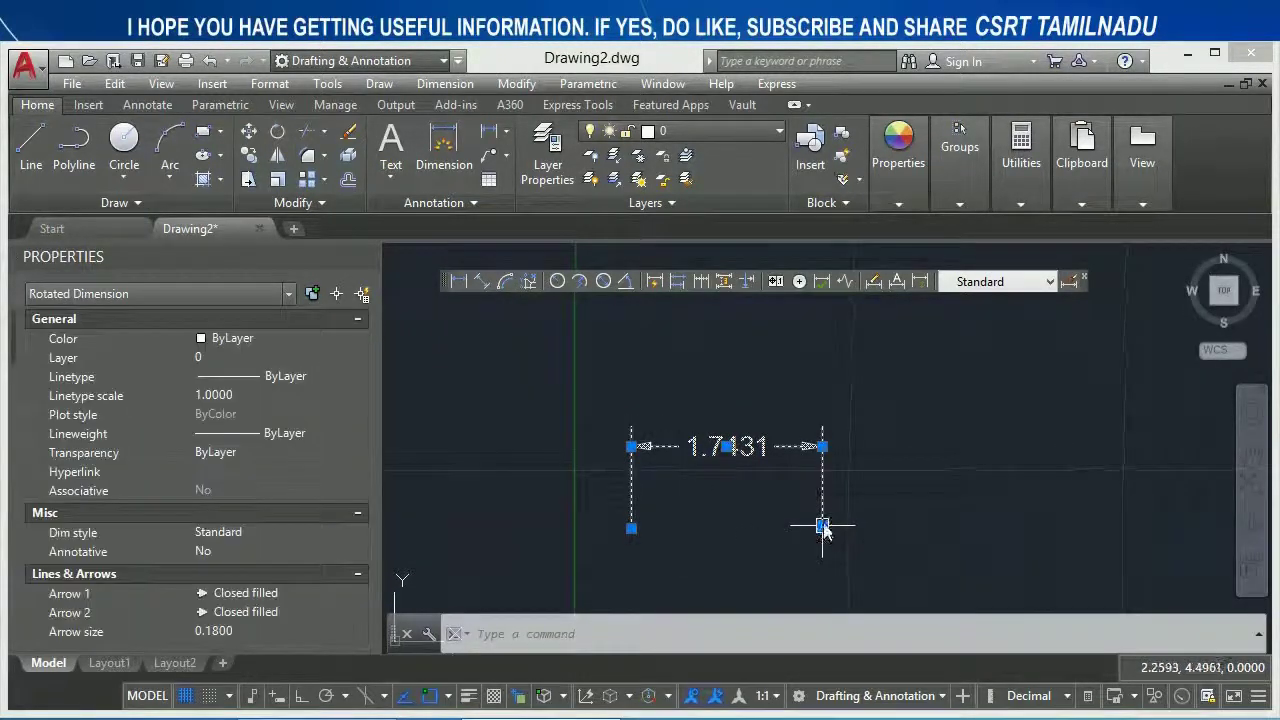
{"action": "left_click", "coordinate": [822, 527]}
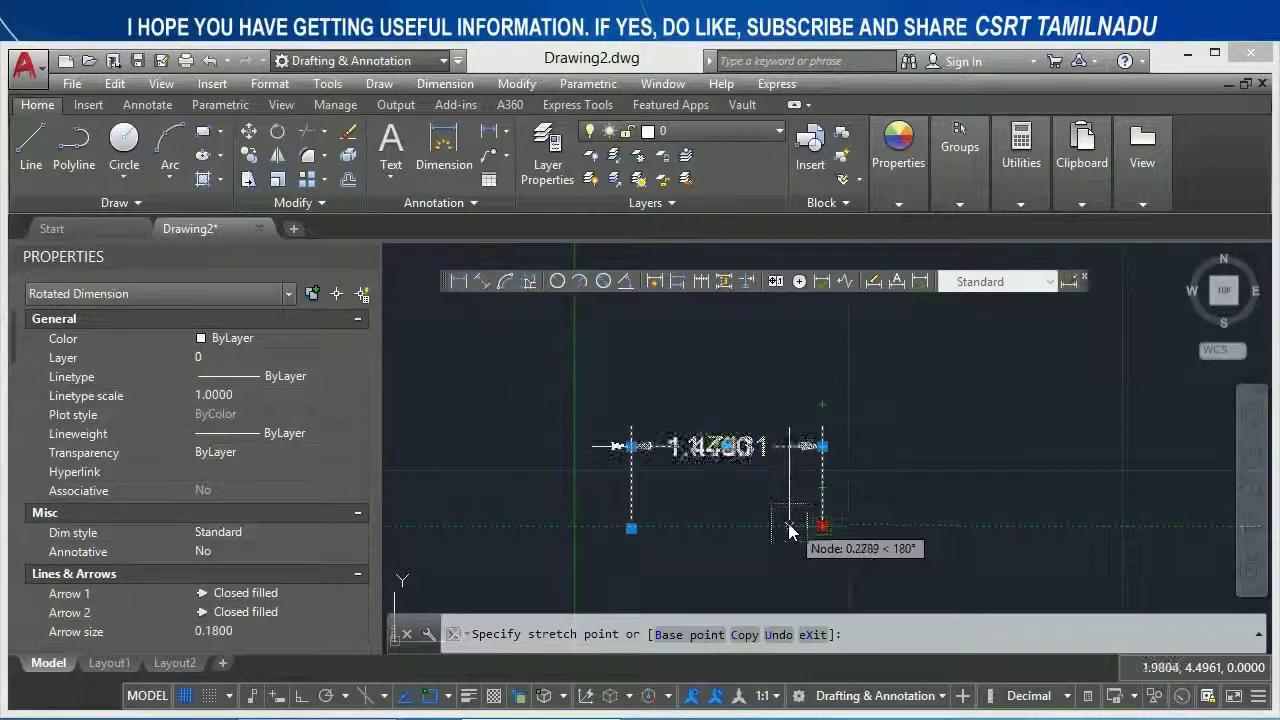
{"action": "left_click", "coordinate": [785, 526]}
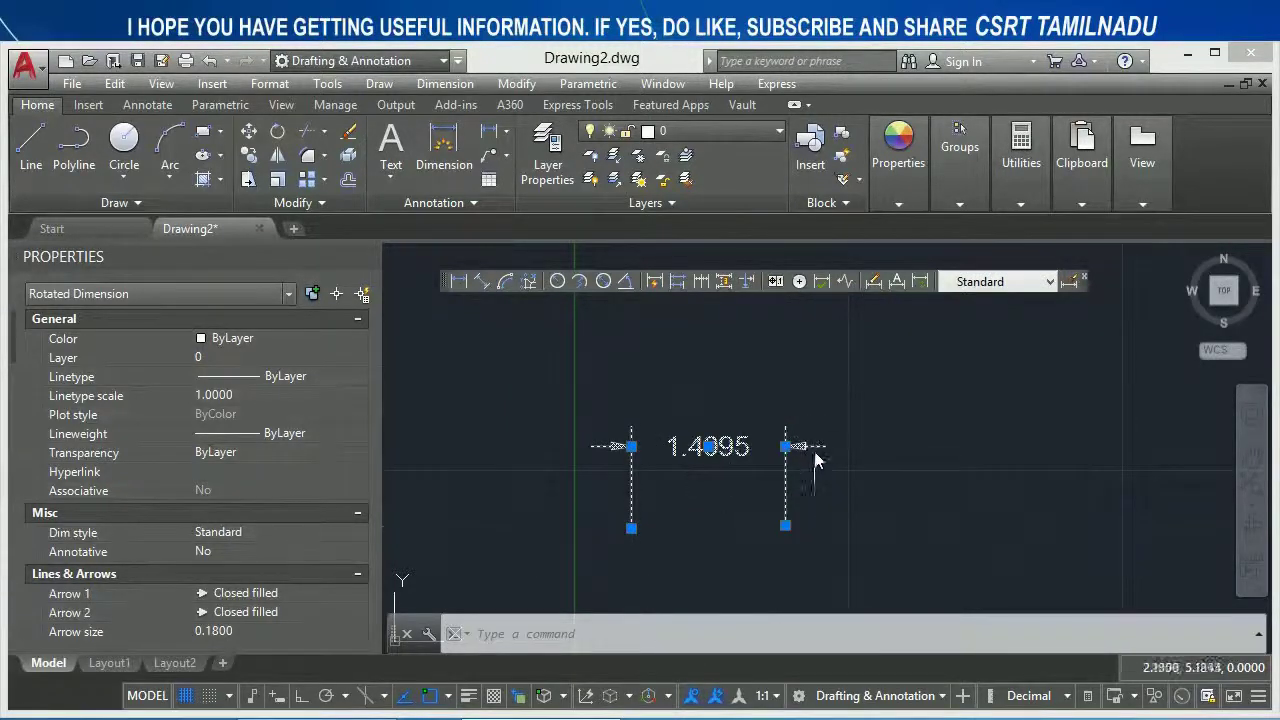
{"action": "key", "text": "Escape"}
{"action": "left_click", "coordinate": [829, 508]}
{"action": "left_click", "coordinate": [724, 486]}
Set the Standard style's Fit option to move text outside first
{"action": "key", "text": "Escape"}
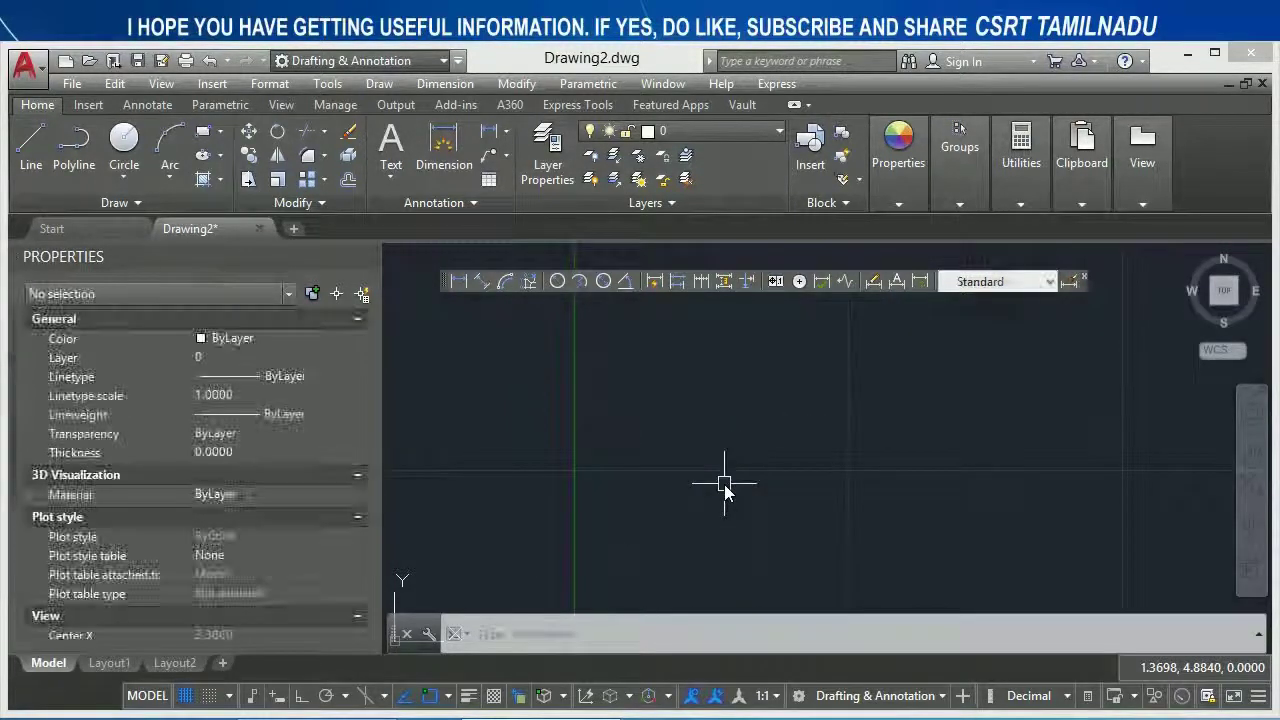
{"action": "type", "text": "d"}
{"action": "key", "text": "Return"}
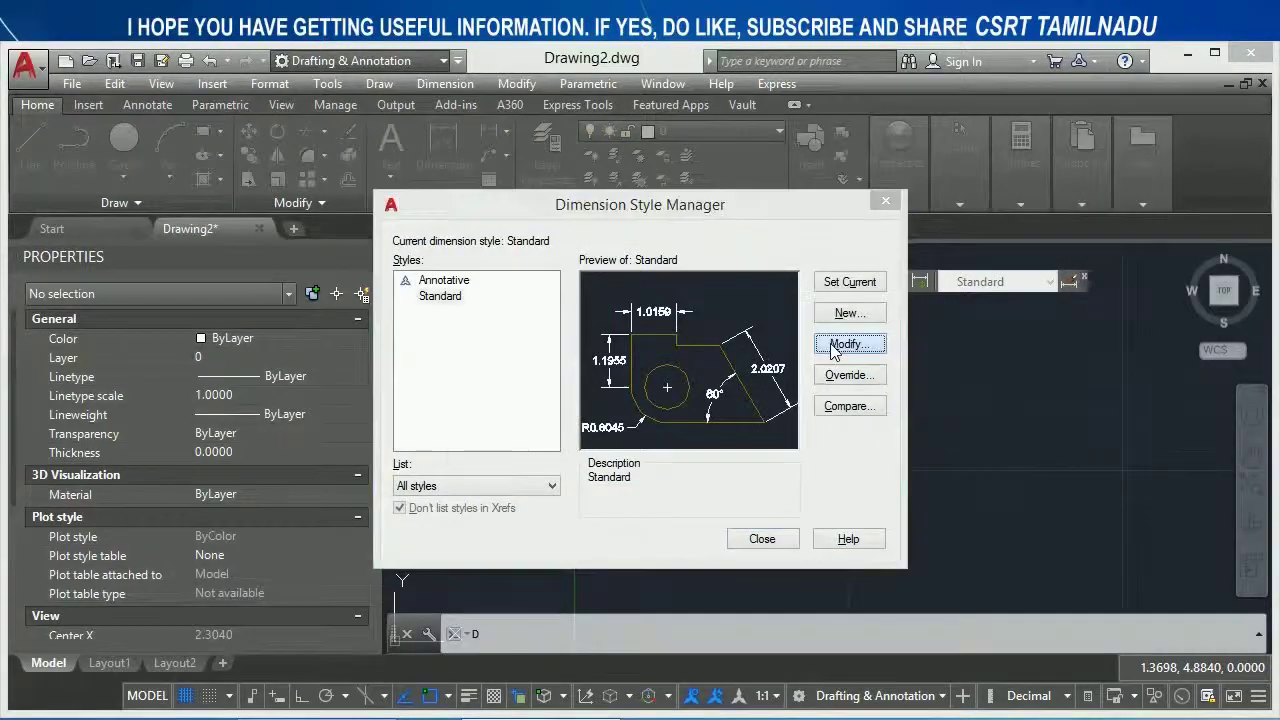
{"action": "left_click", "coordinate": [833, 346]}
{"action": "left_click", "coordinate": [497, 320]}
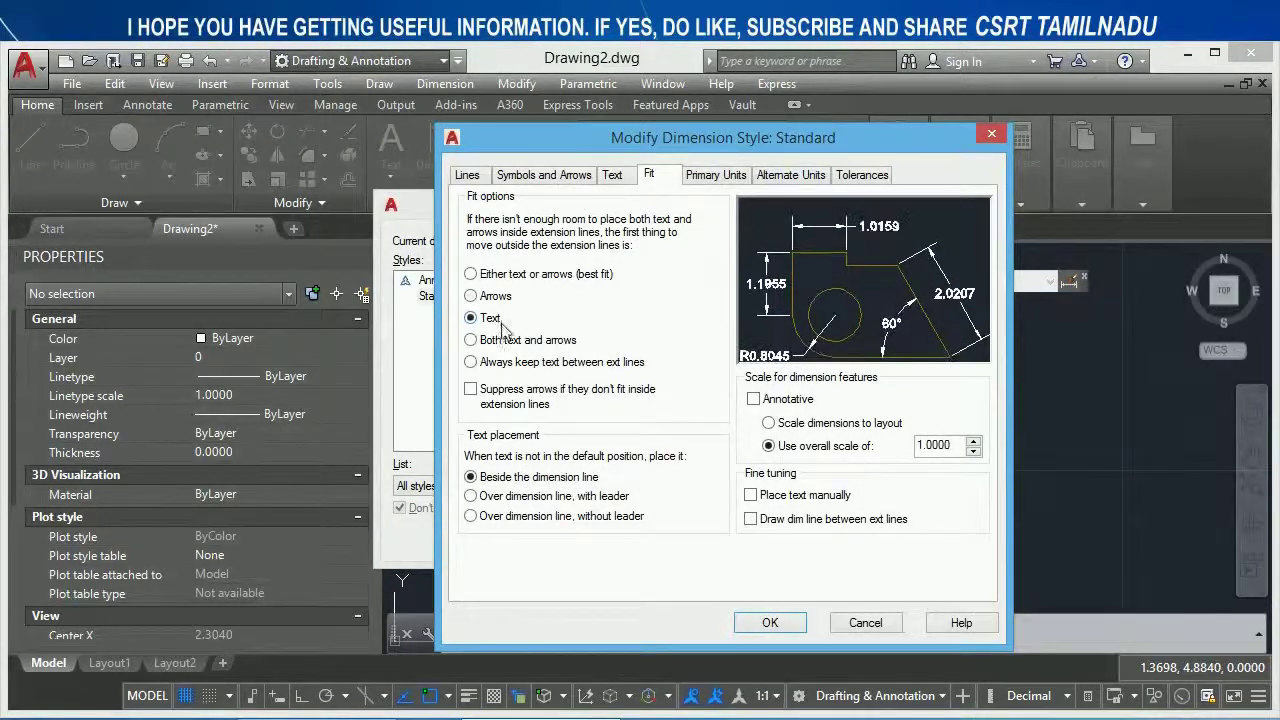
{"action": "left_click", "coordinate": [782, 618]}
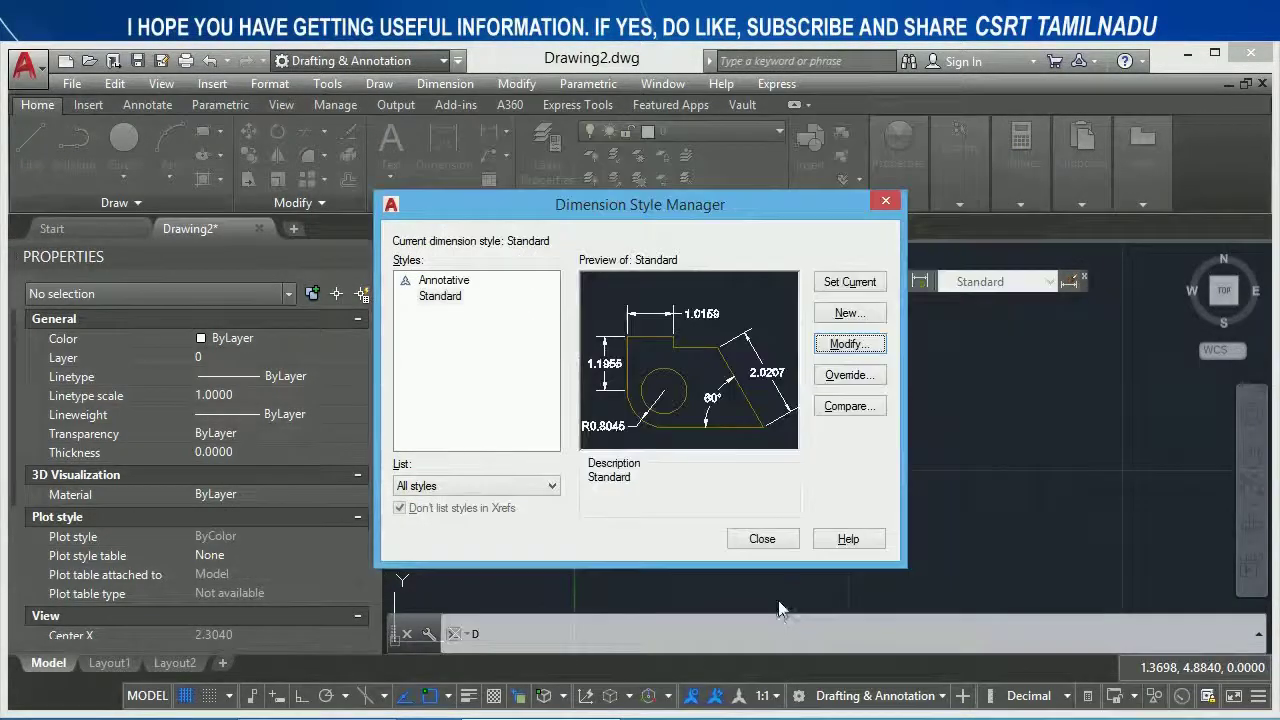
{"action": "left_click", "coordinate": [762, 541]}
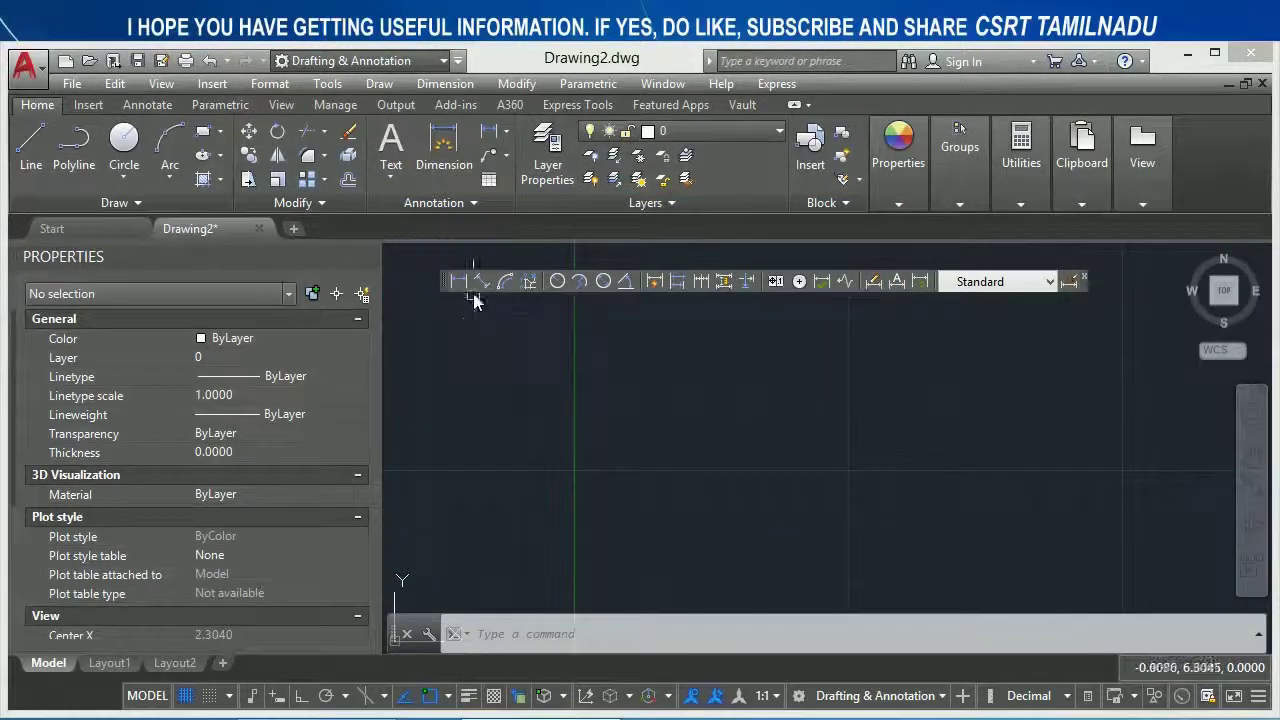
Draw a 1.6952 linear dimension and grip-stretch it to 1.3853
{"action": "left_click", "coordinate": [459, 282]}
{"action": "left_click", "coordinate": [610, 500]}
{"action": "left_click", "coordinate": [797, 500]}
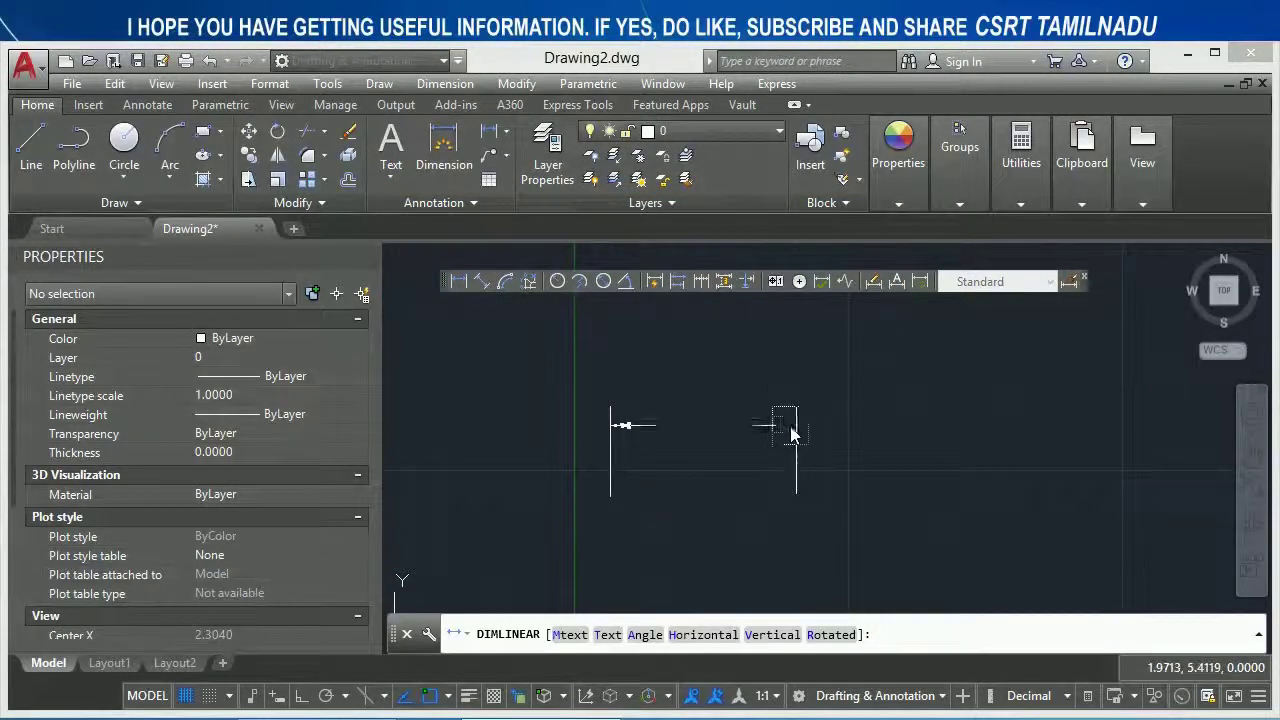
{"action": "left_click", "coordinate": [790, 432]}
{"action": "left_click", "coordinate": [795, 500]}
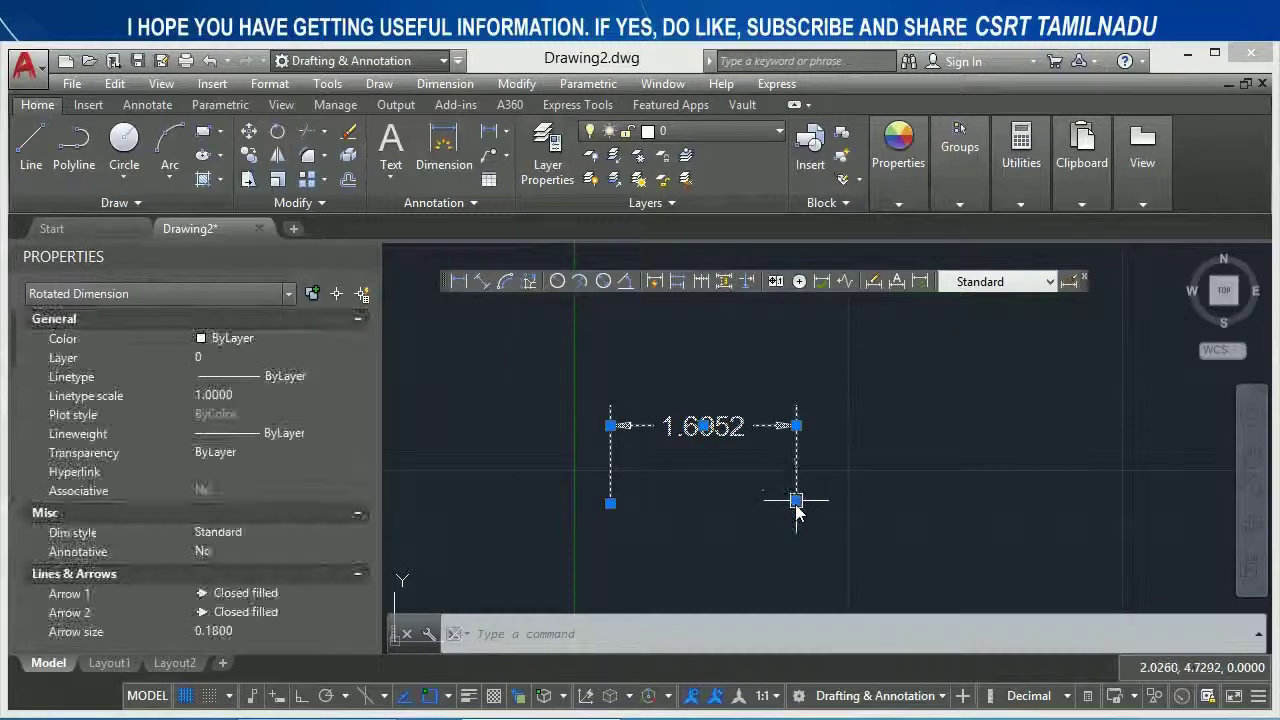
{"action": "left_click", "coordinate": [796, 500]}
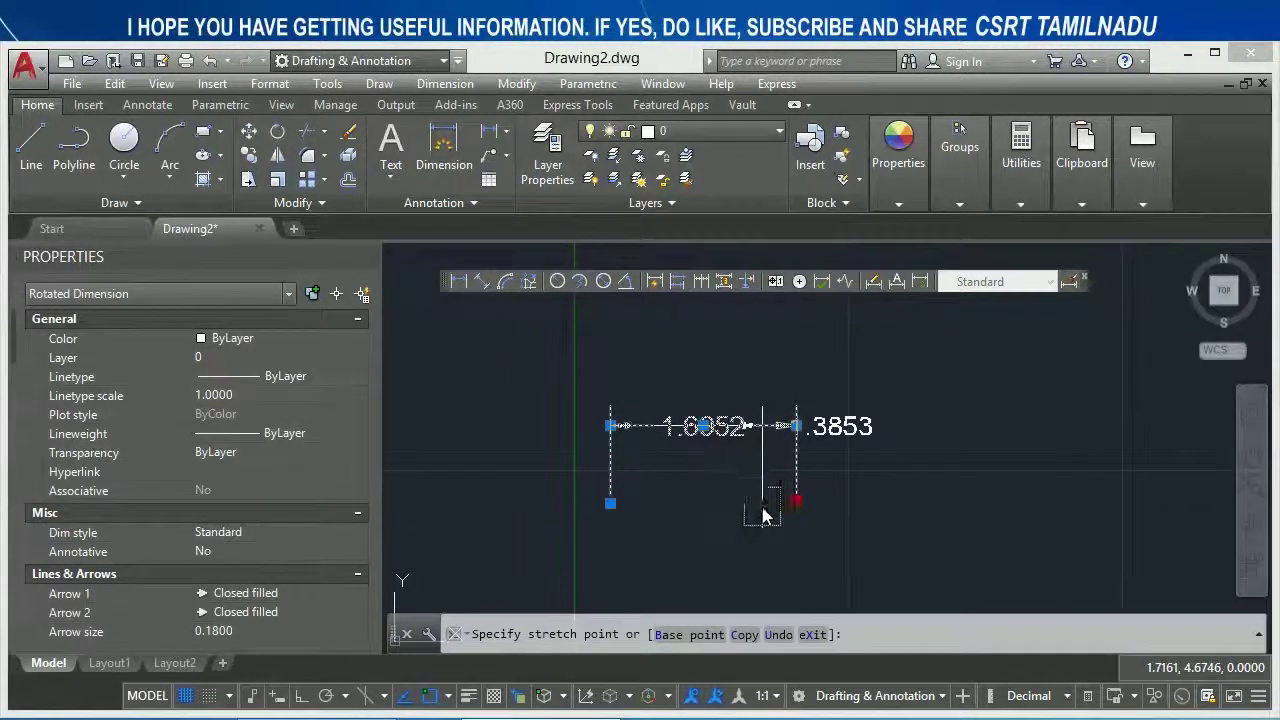
{"action": "left_click", "coordinate": [762, 506]}
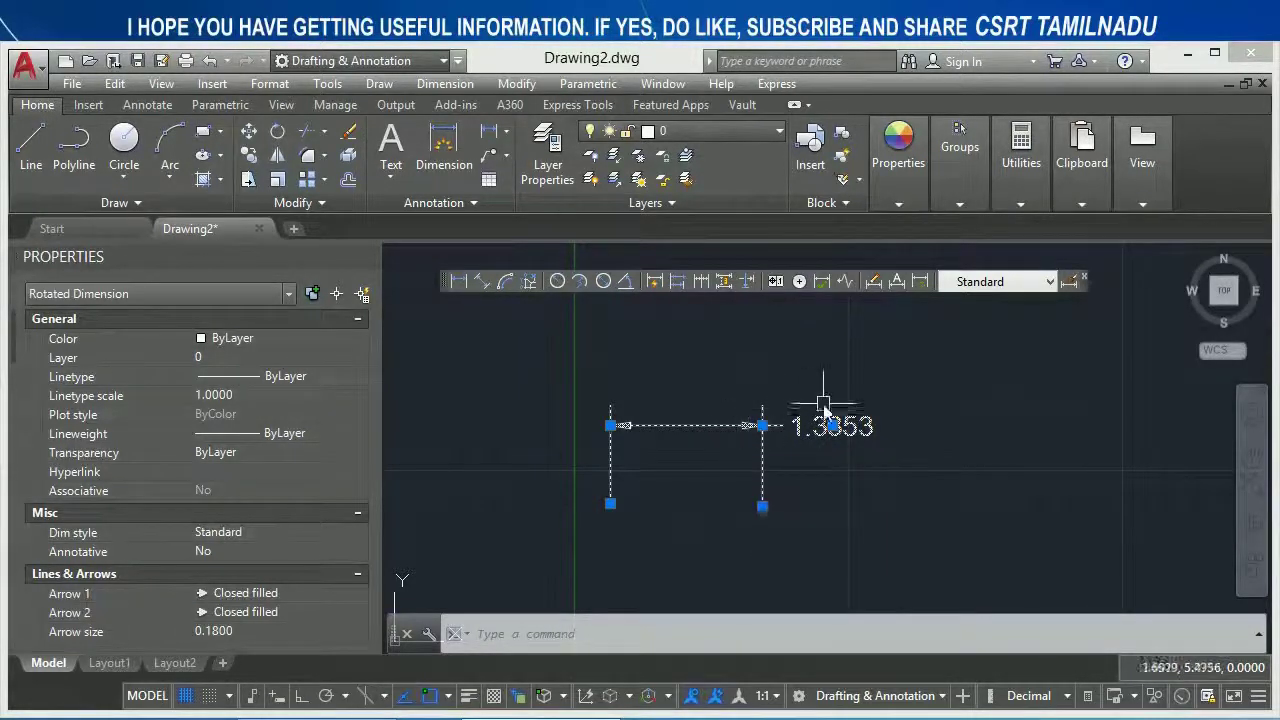
Delete the 1.3853 dimension and set the Standard Fit option to move both text and arrows outside
{"action": "key", "text": "Delete"}
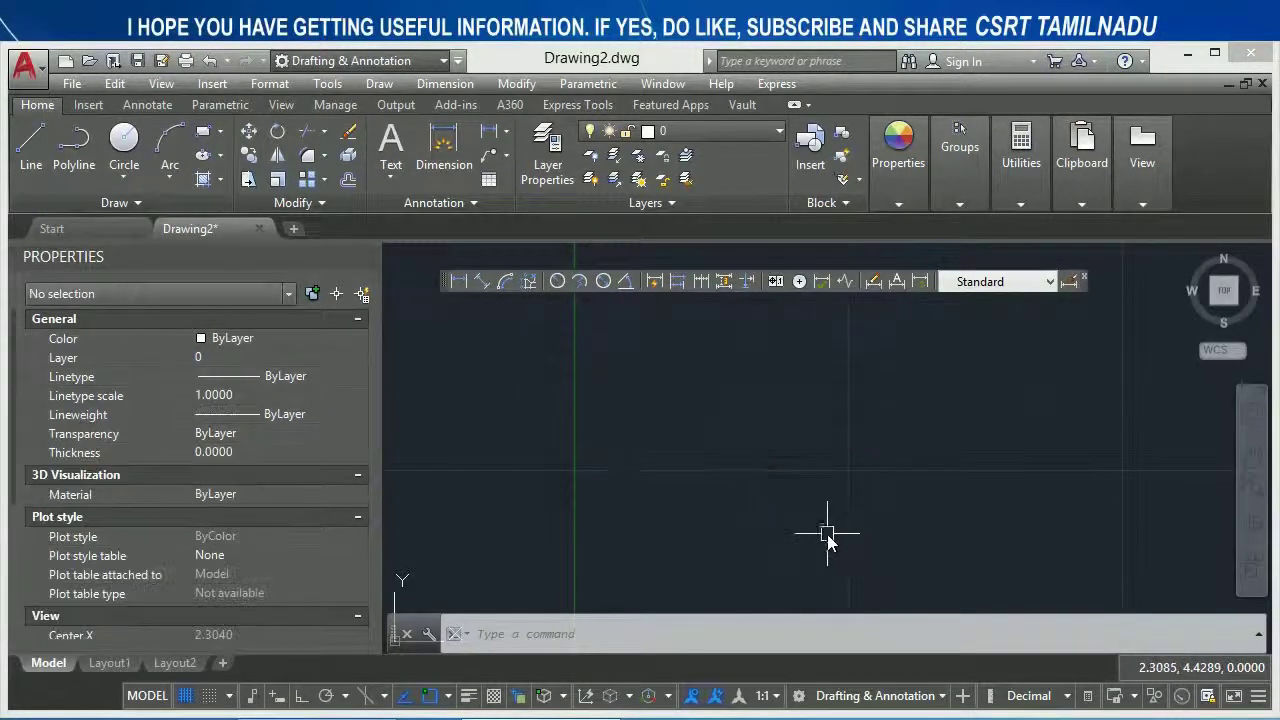
{"action": "type", "text": "d"}
{"action": "key", "text": "Return"}
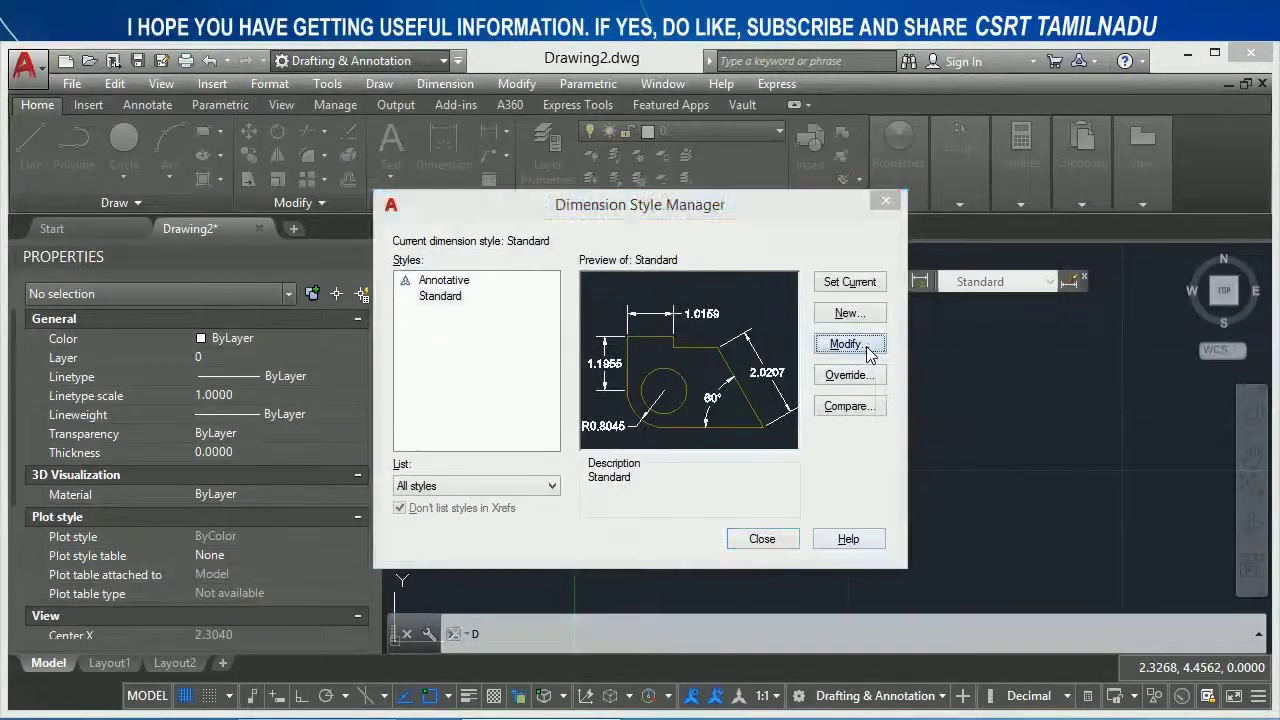
{"action": "left_click", "coordinate": [848, 343]}
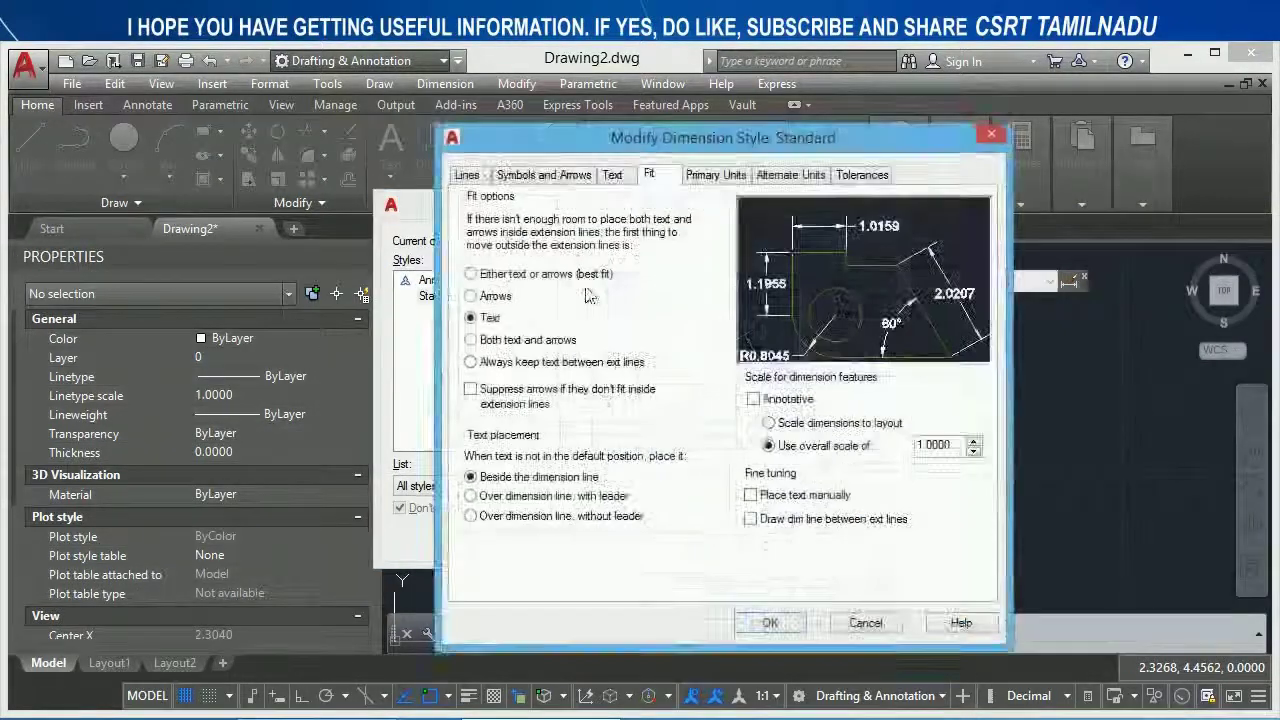
{"action": "left_click", "coordinate": [502, 340]}
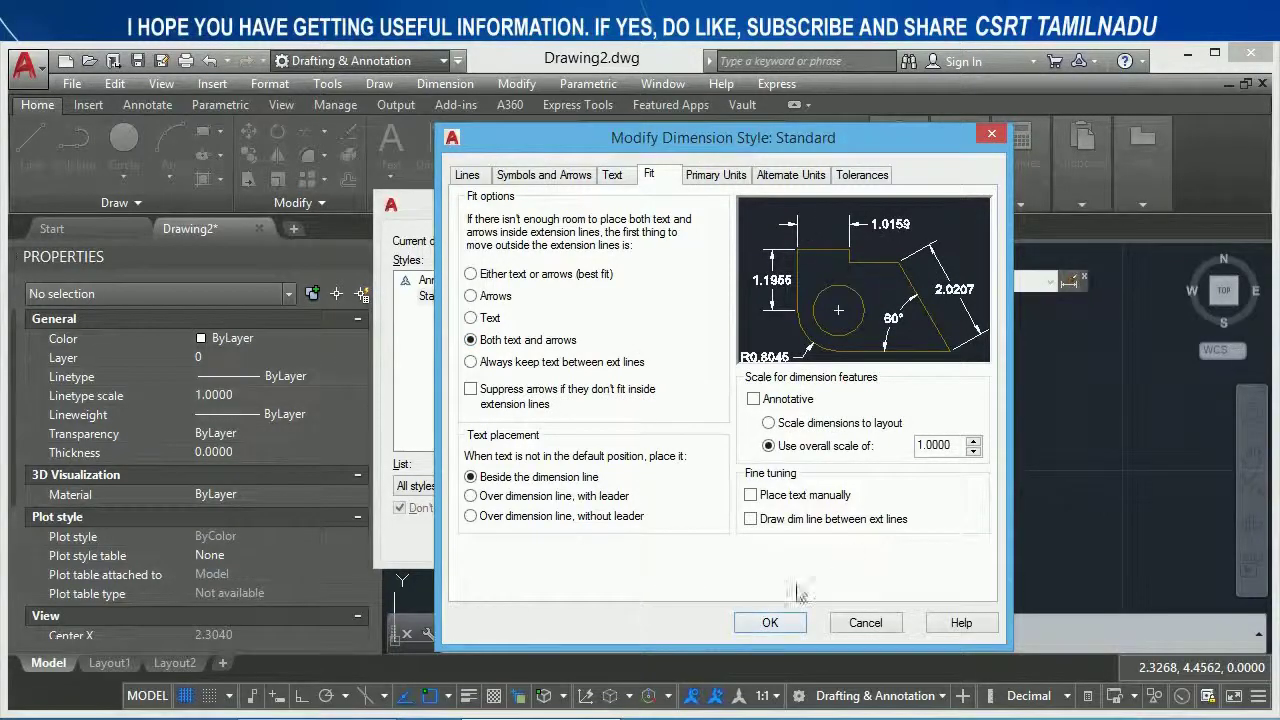
{"action": "left_click", "coordinate": [769, 622]}
{"action": "left_click", "coordinate": [686, 534]}
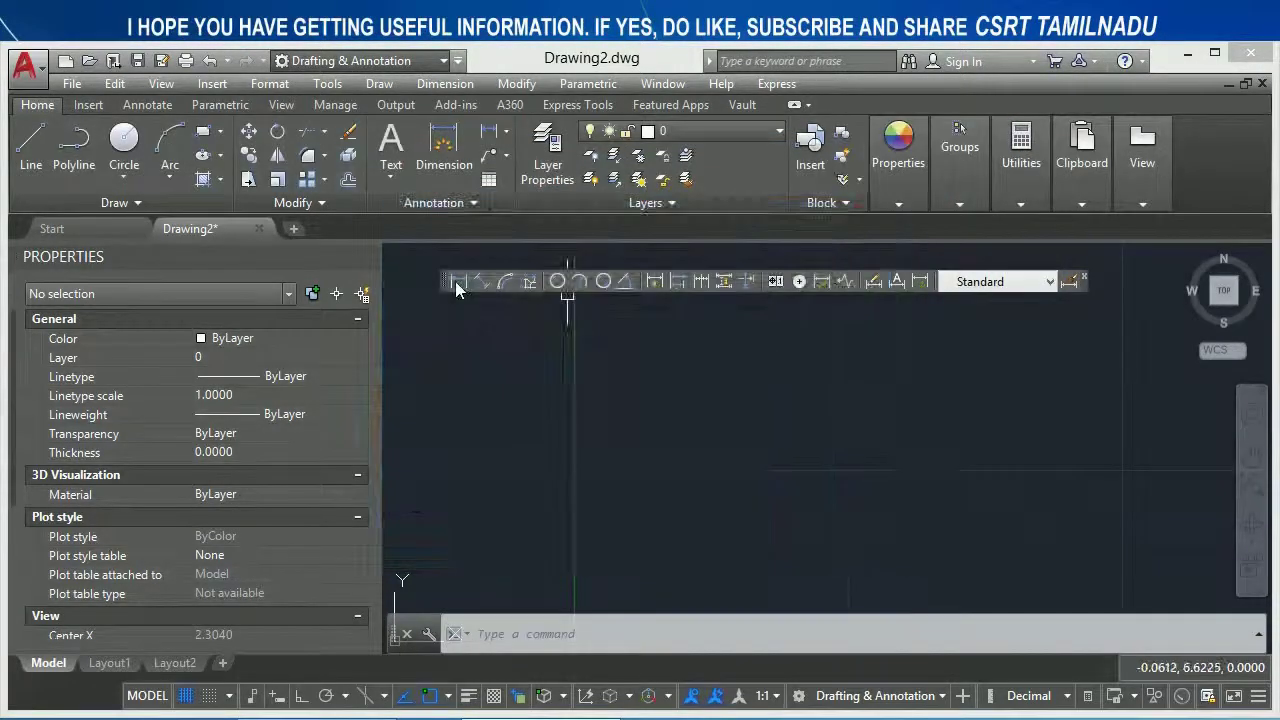
Draw a 2.4517 linear dimension and stretch it to 1.6772, then 1.1121
{"action": "left_click", "coordinate": [455, 281]}
{"action": "left_click", "coordinate": [607, 479]}
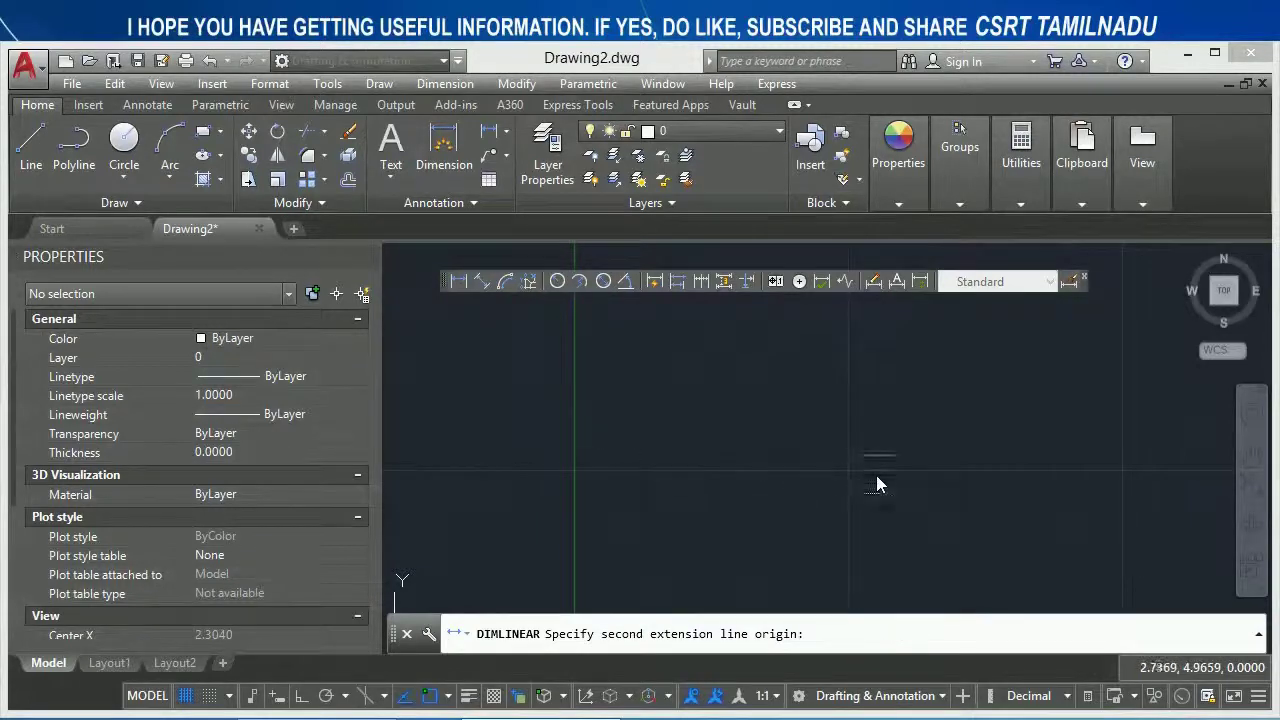
{"action": "left_click", "coordinate": [876, 477]}
{"action": "left_click", "coordinate": [892, 351]}
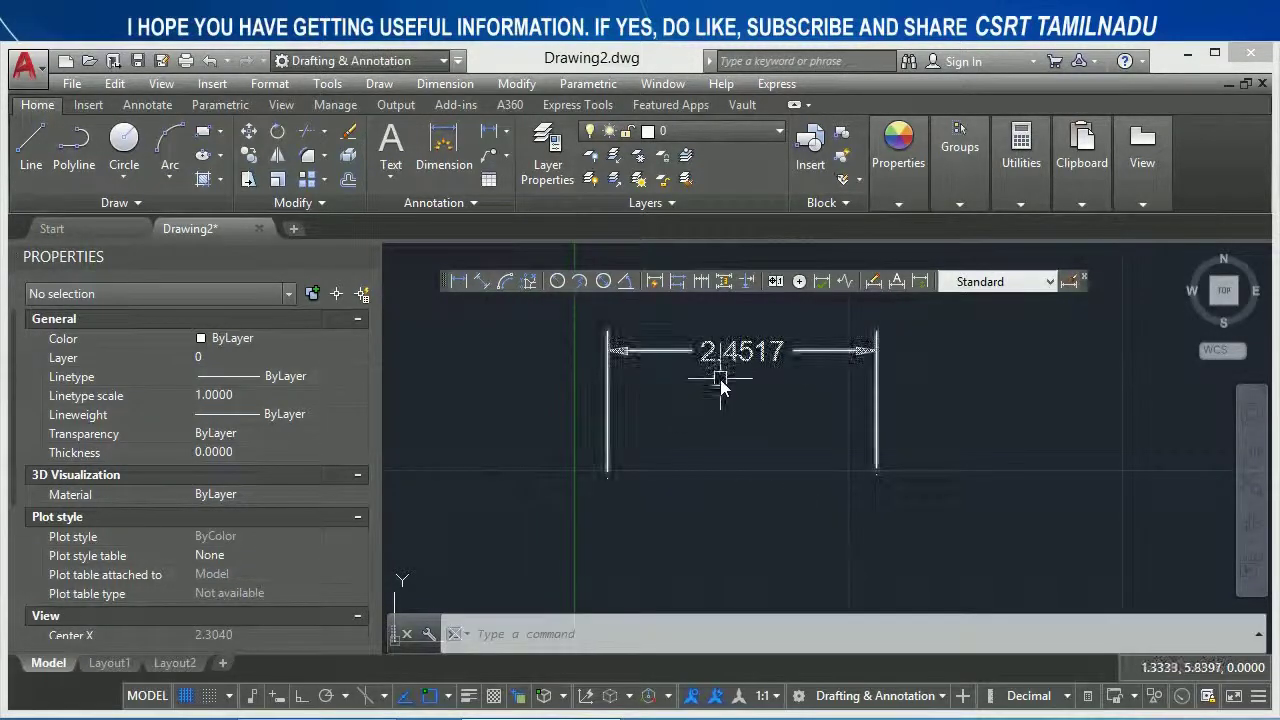
{"action": "left_click", "coordinate": [857, 515]}
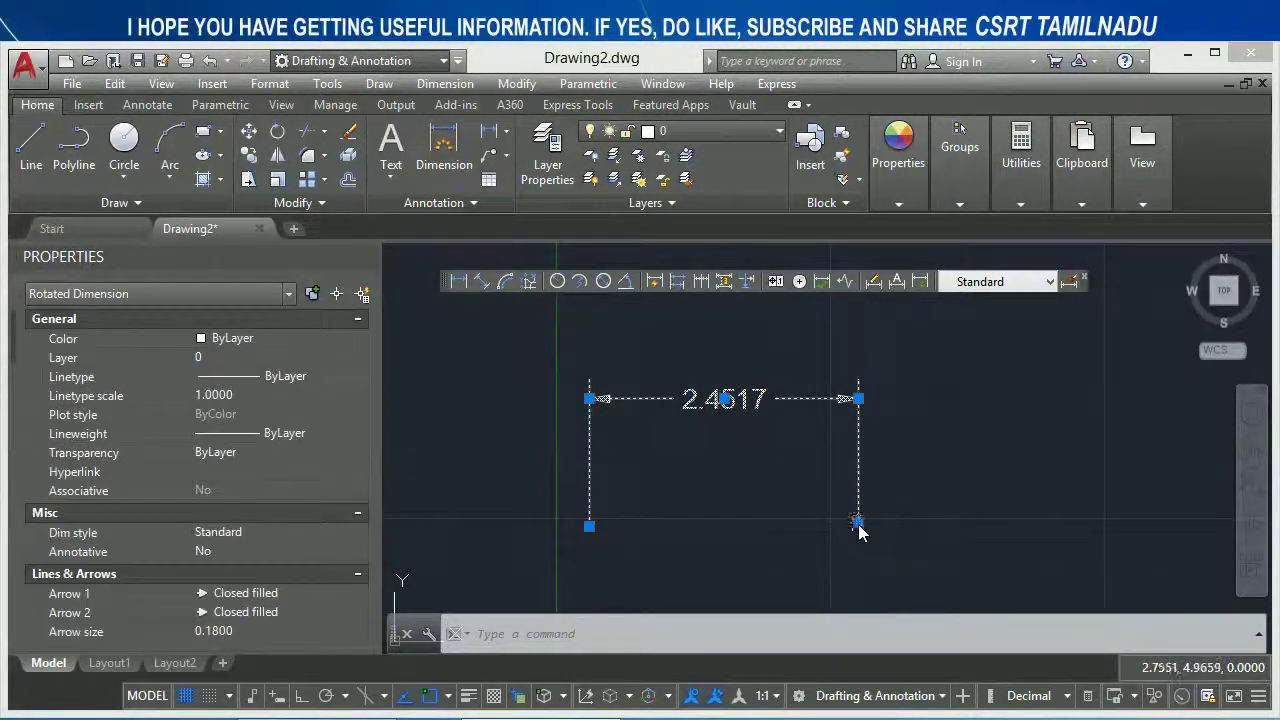
{"action": "left_click", "coordinate": [857, 520]}
{"action": "left_click", "coordinate": [774, 520]}
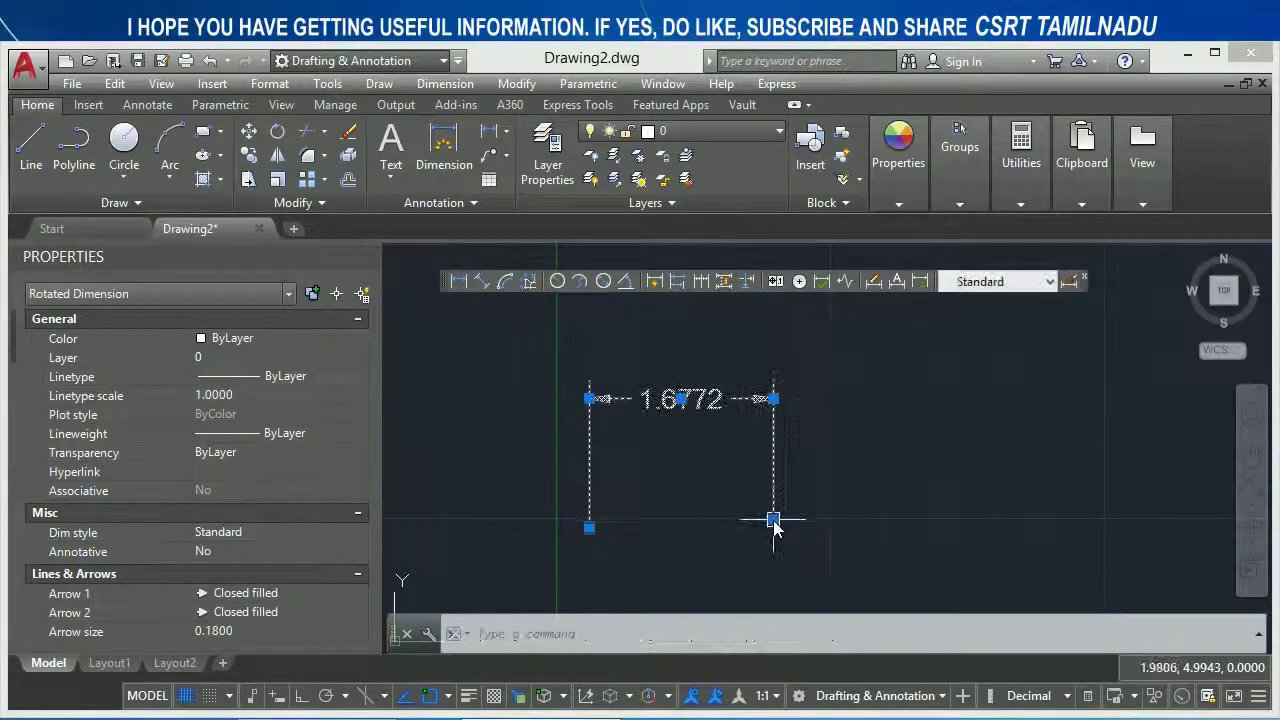
{"action": "left_click", "coordinate": [774, 520]}
{"action": "left_click", "coordinate": [711, 518]}
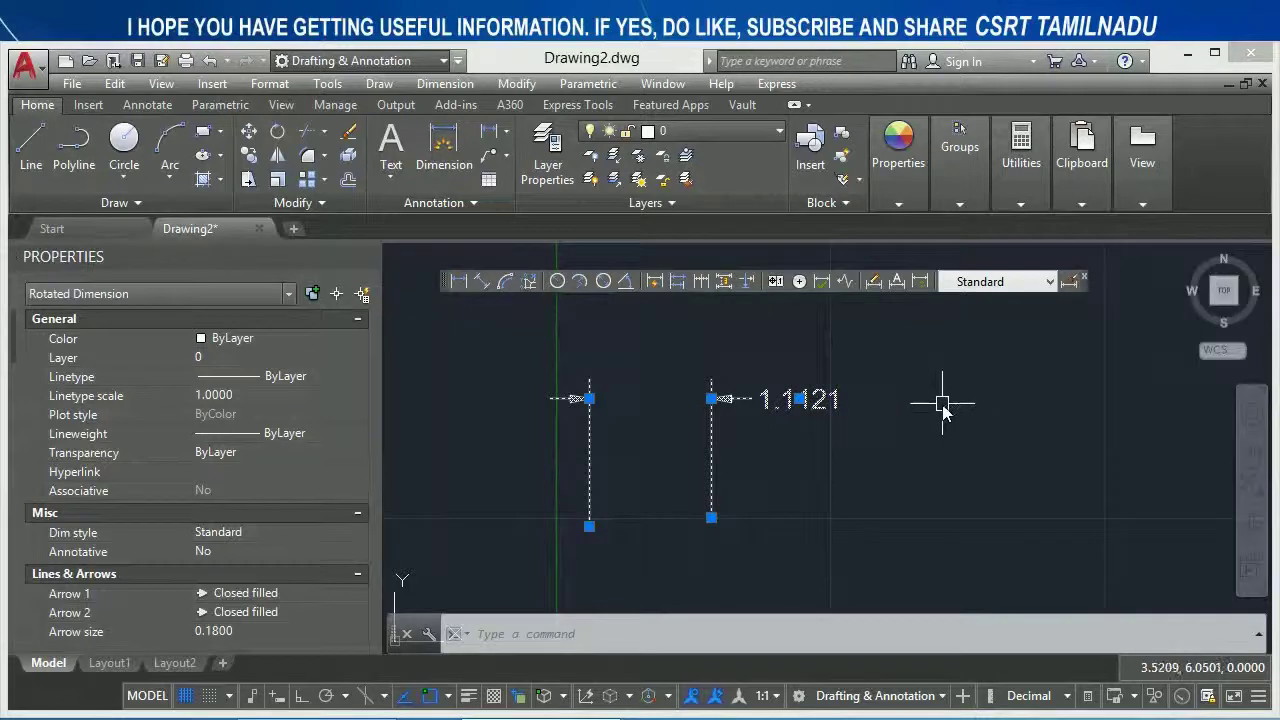
Window-select the 1.1121 test dimension and delete it
{"action": "key", "text": "Escape"}
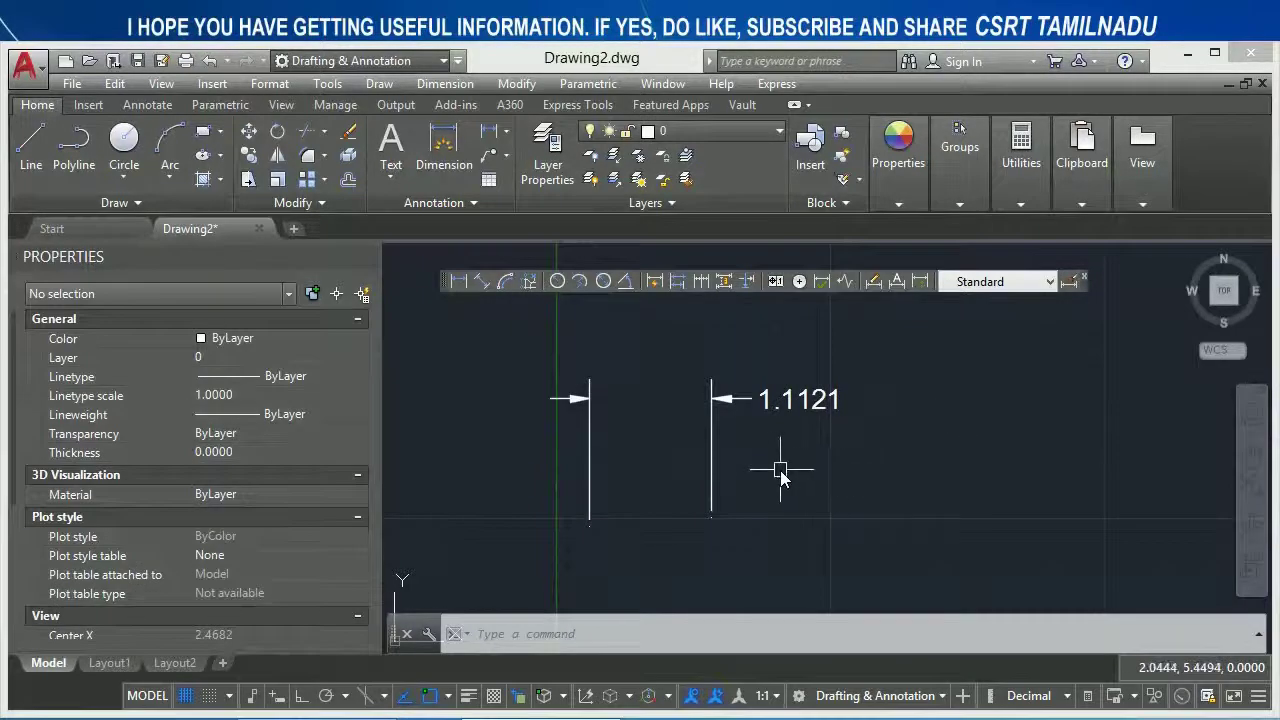
{"action": "left_click", "coordinate": [780, 470]}
{"action": "left_click", "coordinate": [690, 473]}
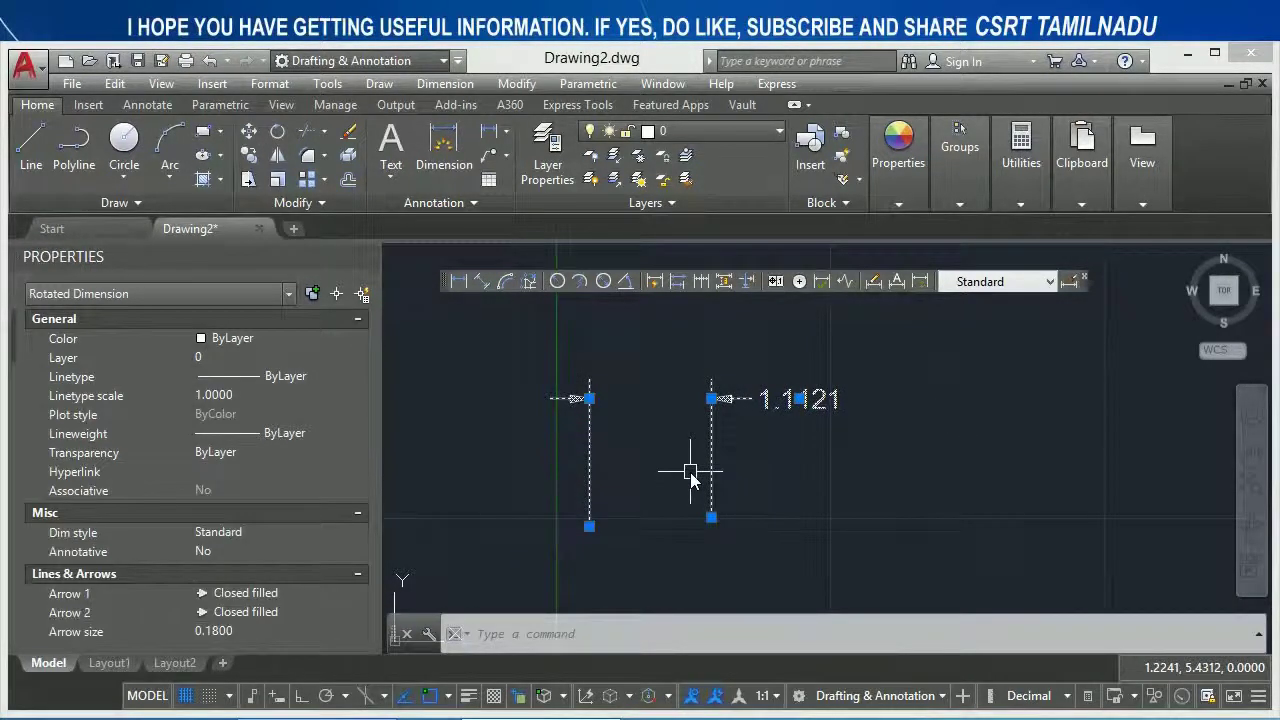
{"action": "key", "text": "Delete"}
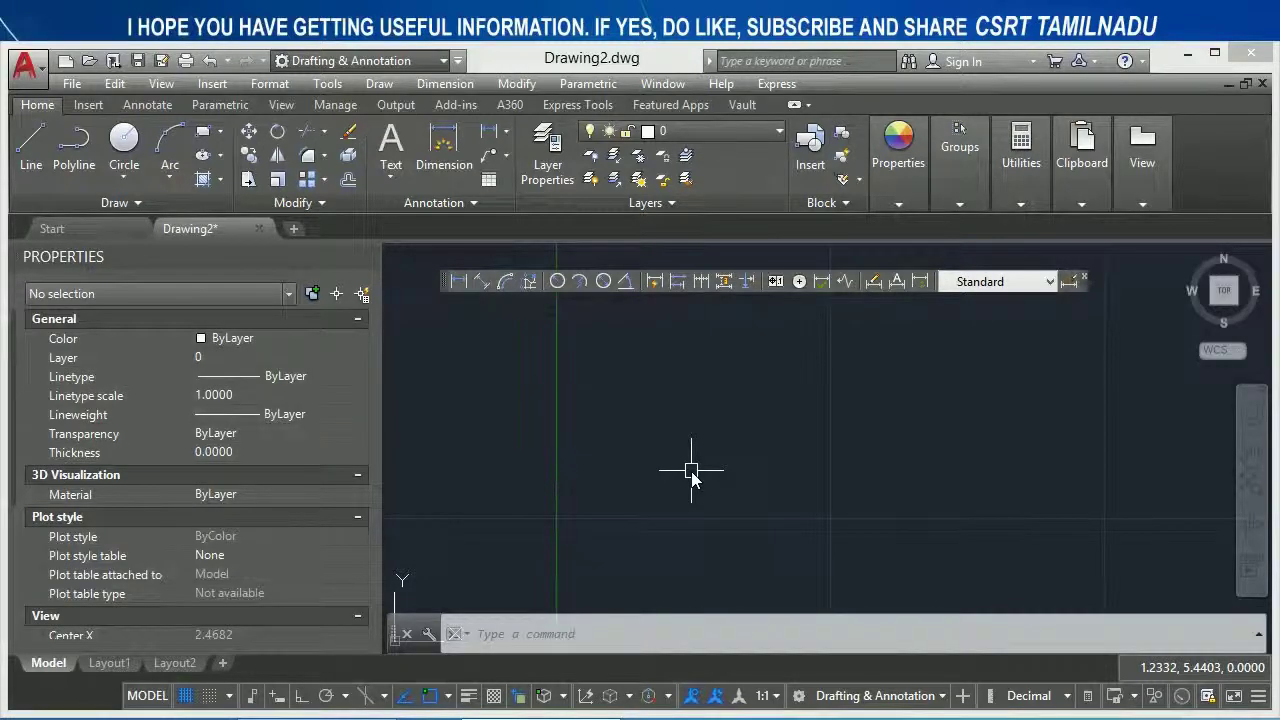
Accept the DIMATFIT value and draw a 1.1666 linear dimension
{"action": "type", "text": "DIM"}
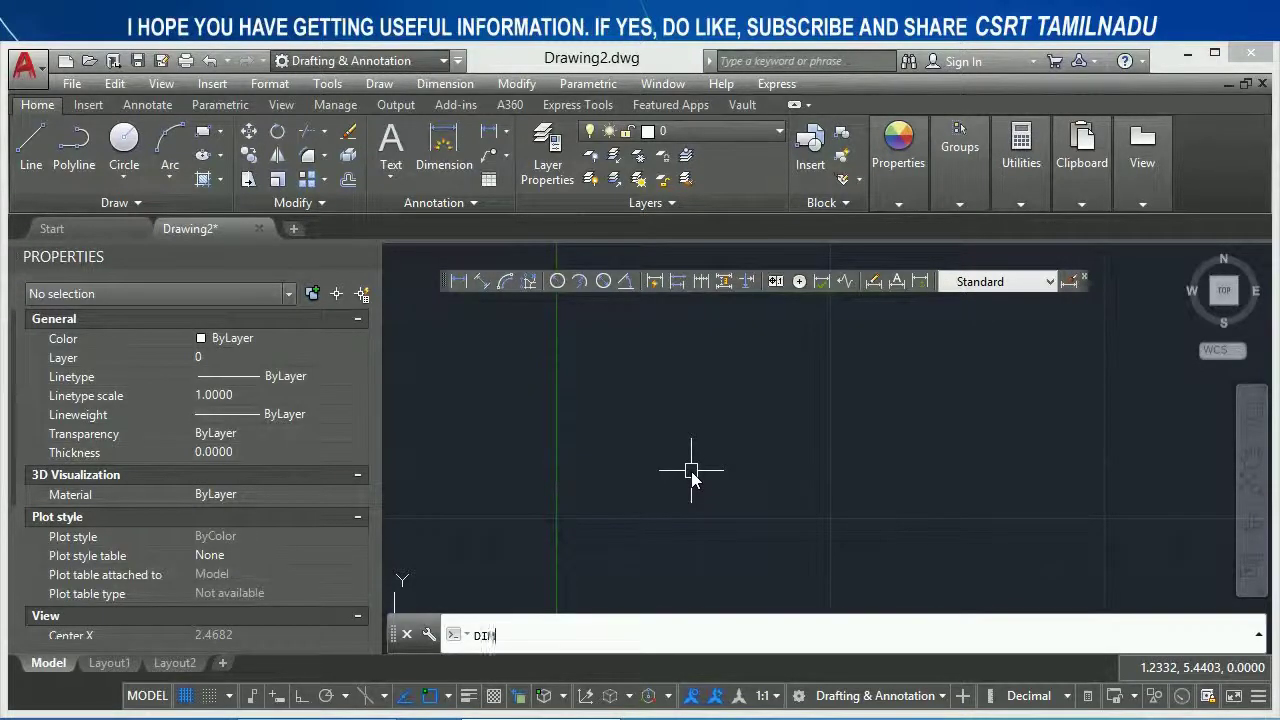
{"action": "type", "text": "ATFIT"}
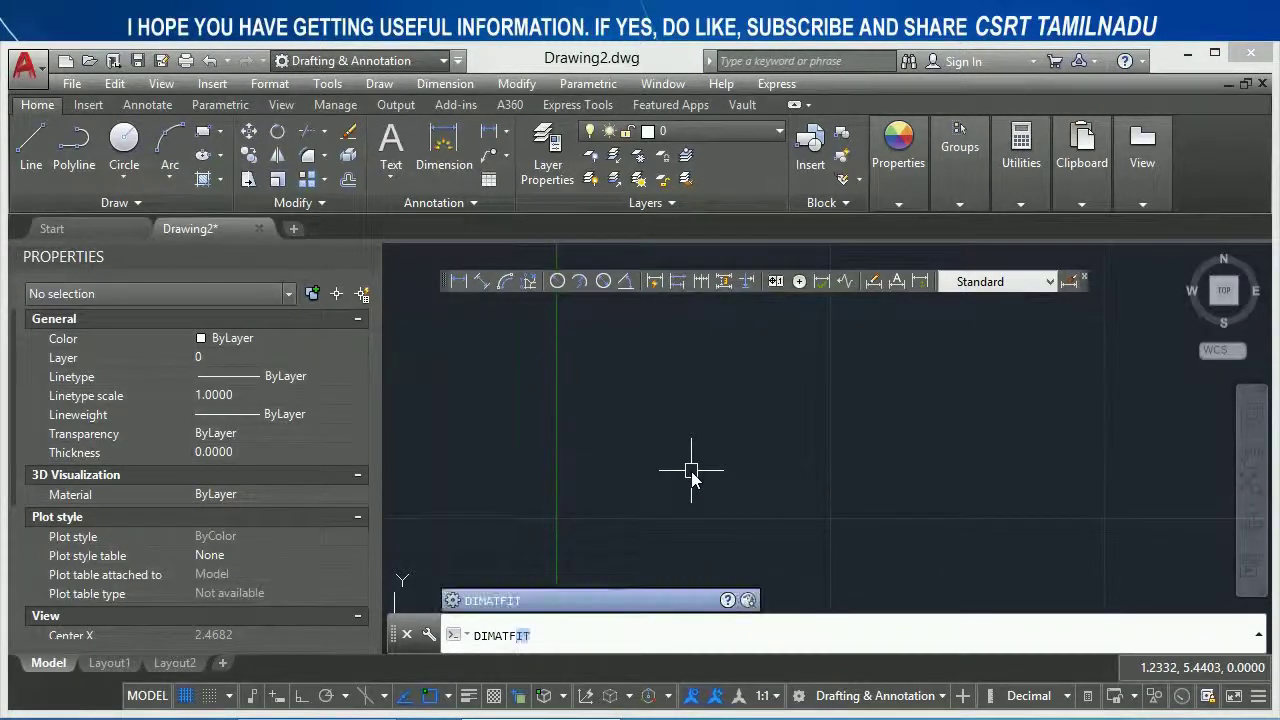
{"action": "key", "text": "Return"}
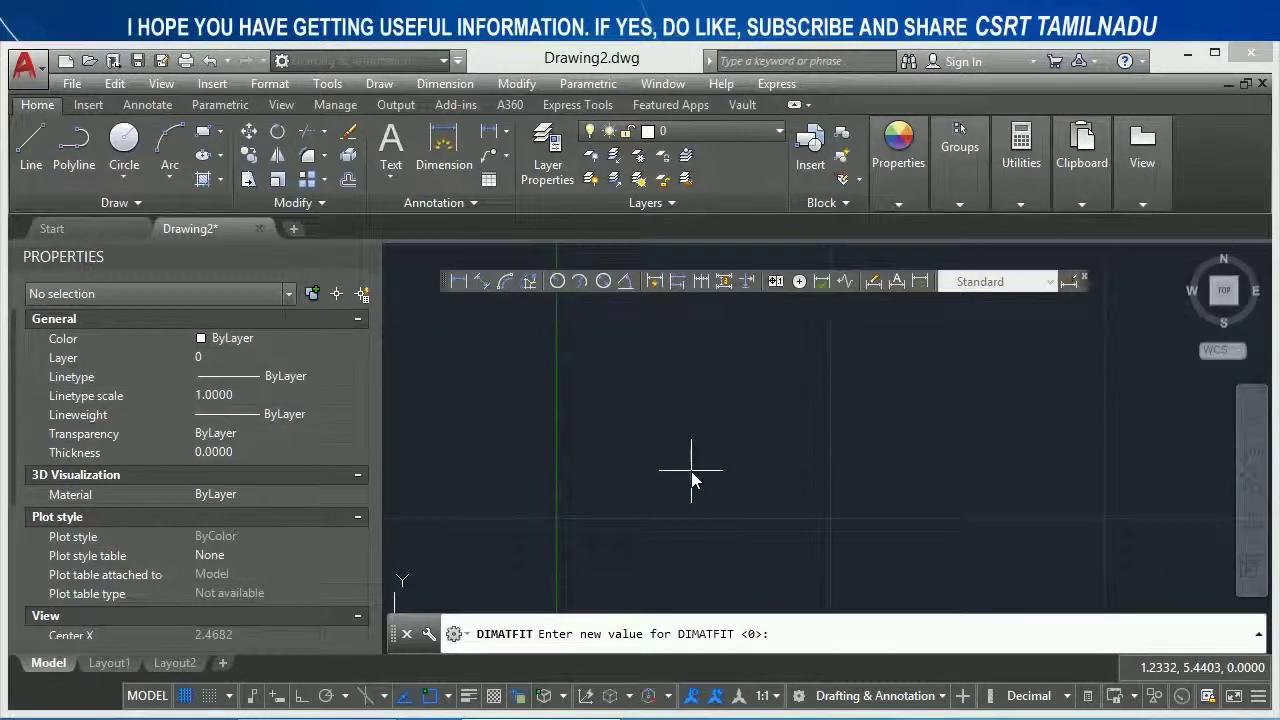
{"action": "type", "text": "1"}
{"action": "key", "text": "Return"}
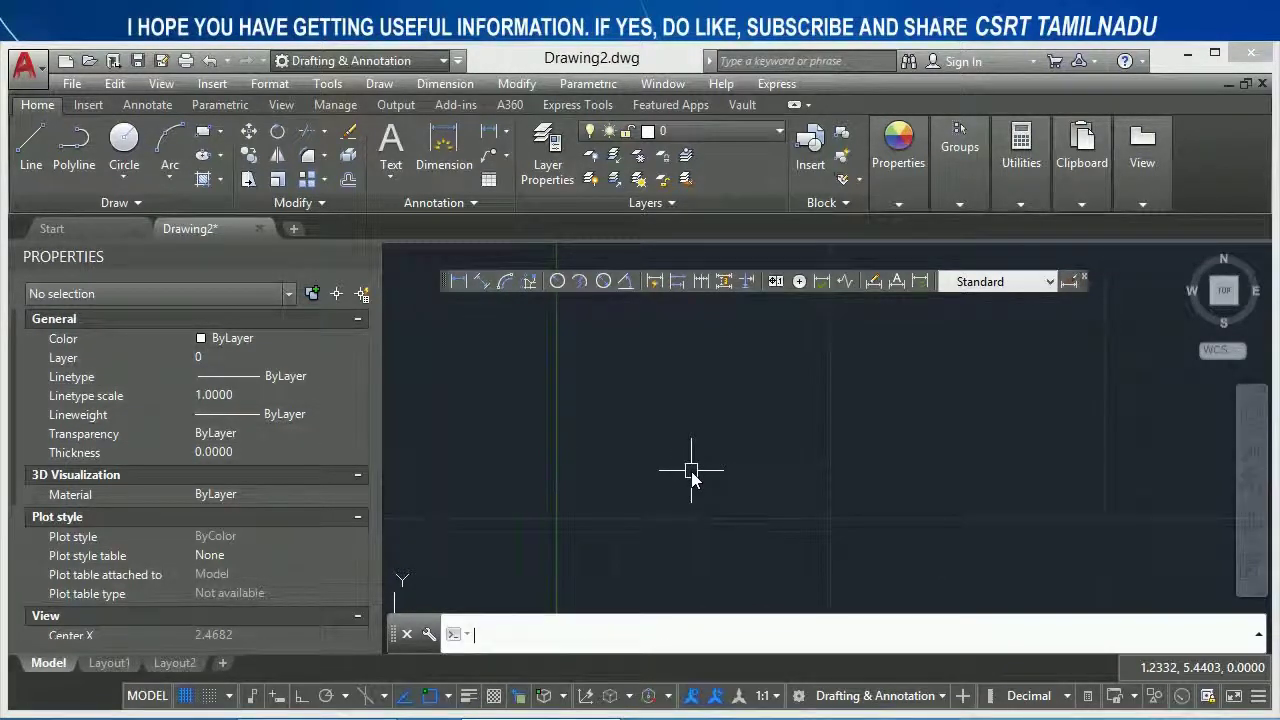
{"action": "left_click", "coordinate": [458, 282]}
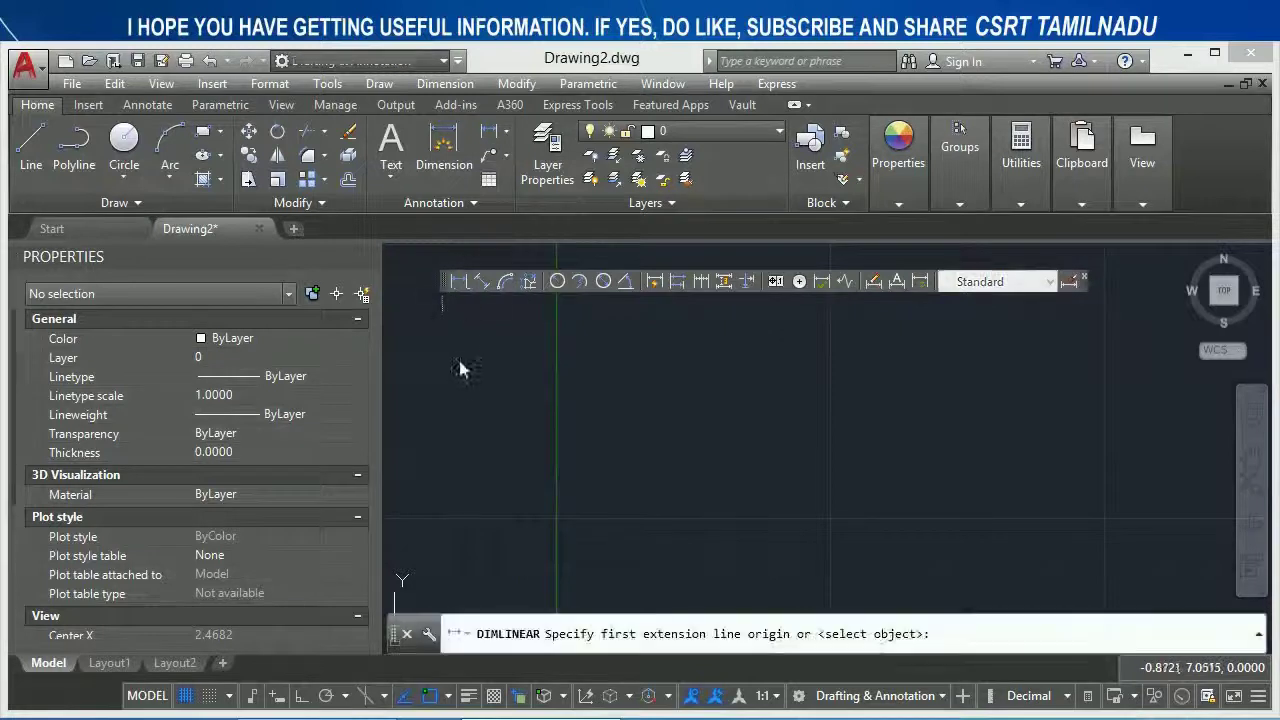
{"action": "left_click", "coordinate": [438, 413]}
{"action": "left_click", "coordinate": [560, 405]}
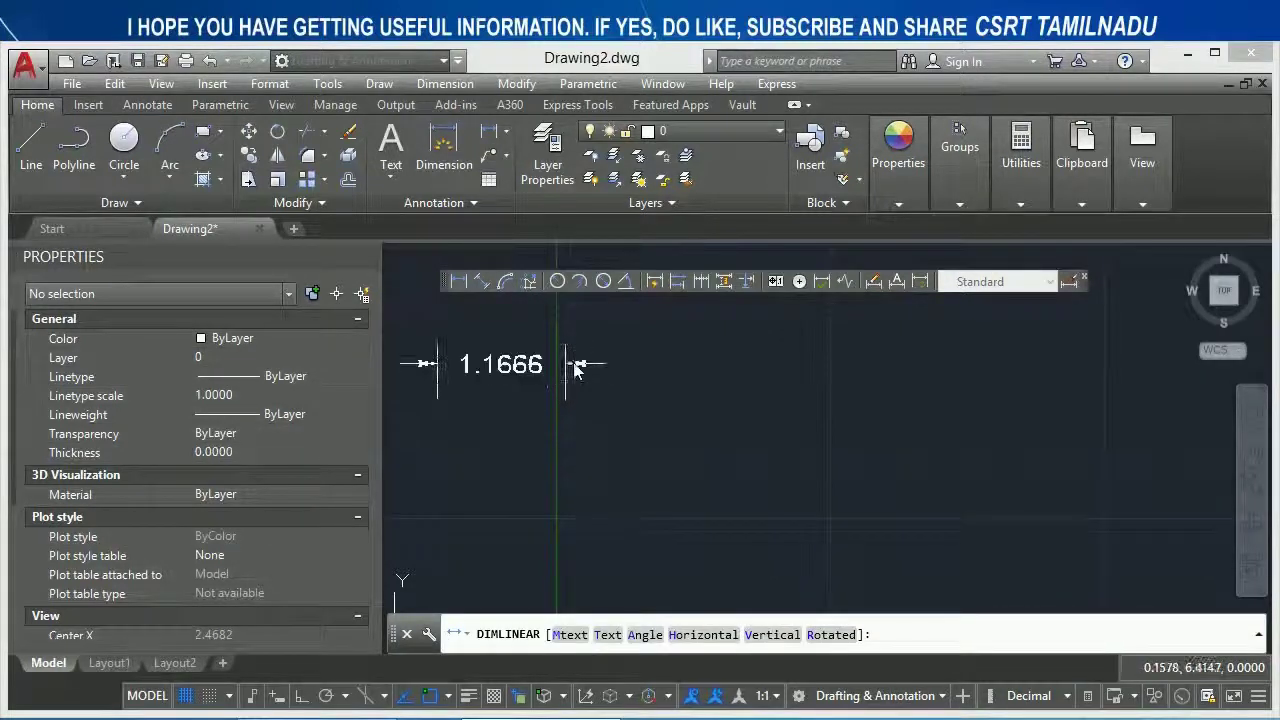
{"action": "left_click", "coordinate": [577, 360]}
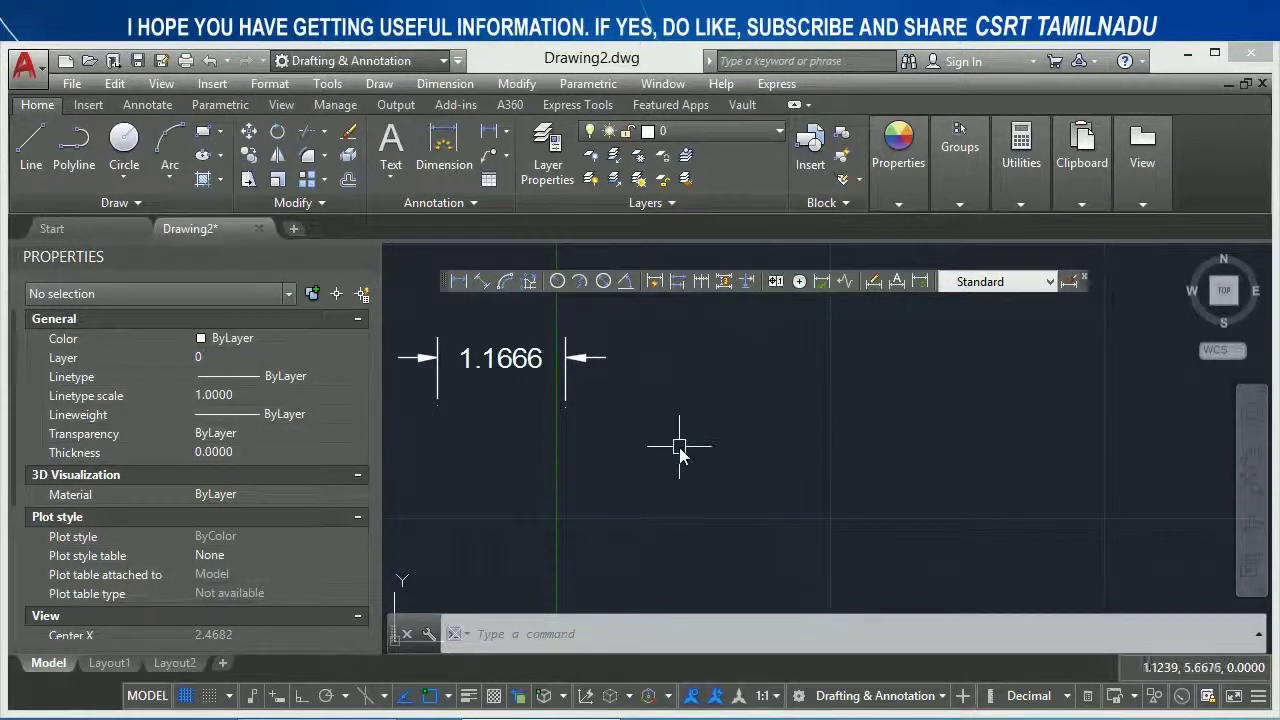
Set DIMATFIT to 2
{"action": "type", "text": "DIMA"}
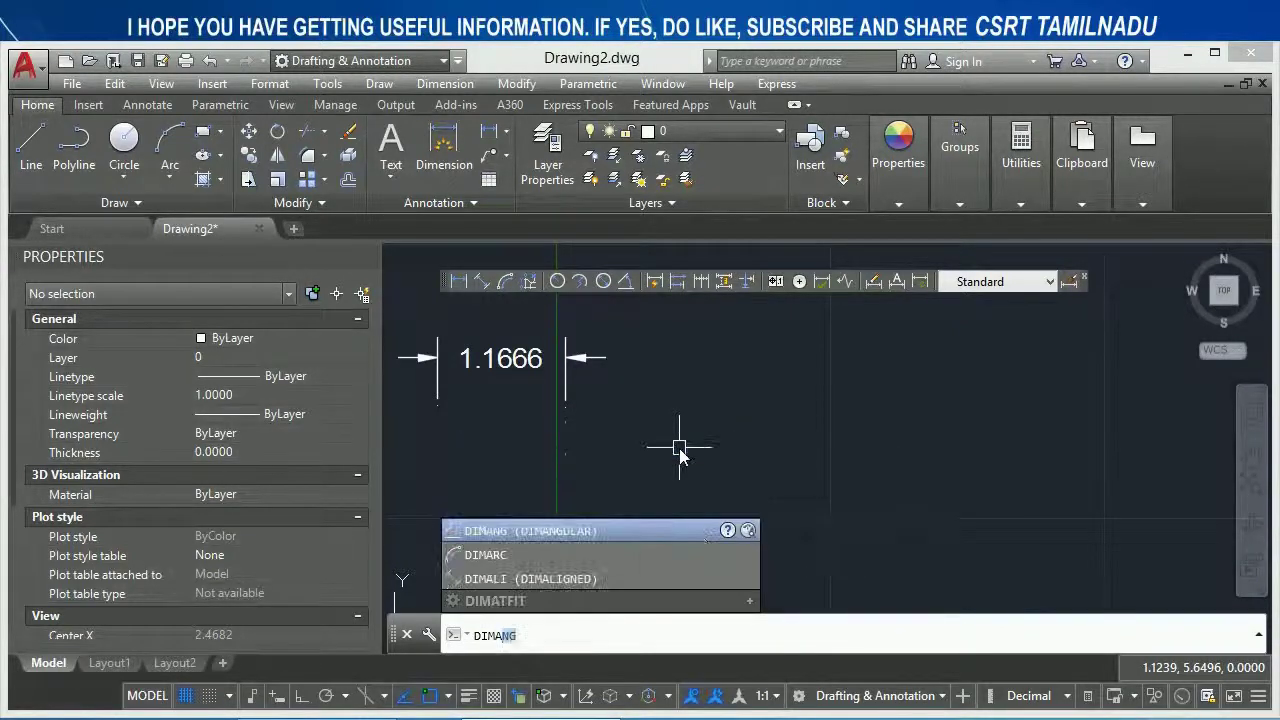
{"action": "type", "text": "TFIT"}
{"action": "key", "text": "Return"}
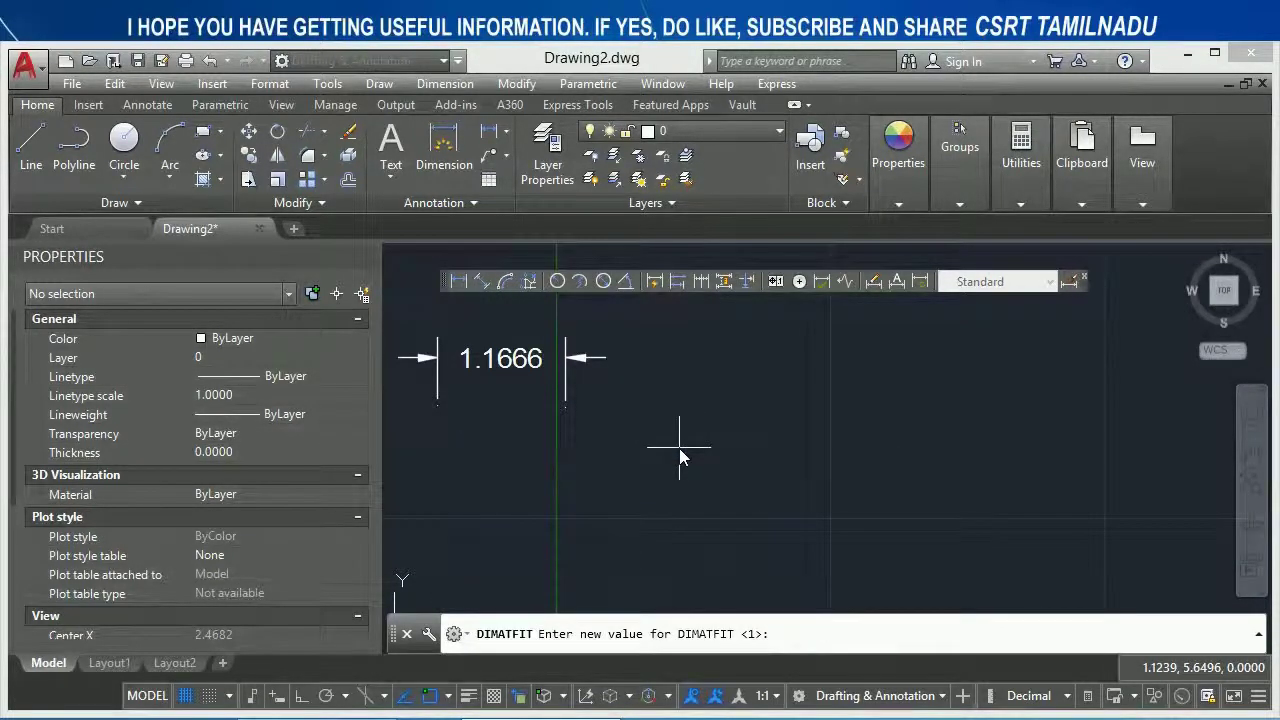
{"action": "type", "text": "2"}
{"action": "key", "text": "Return"}
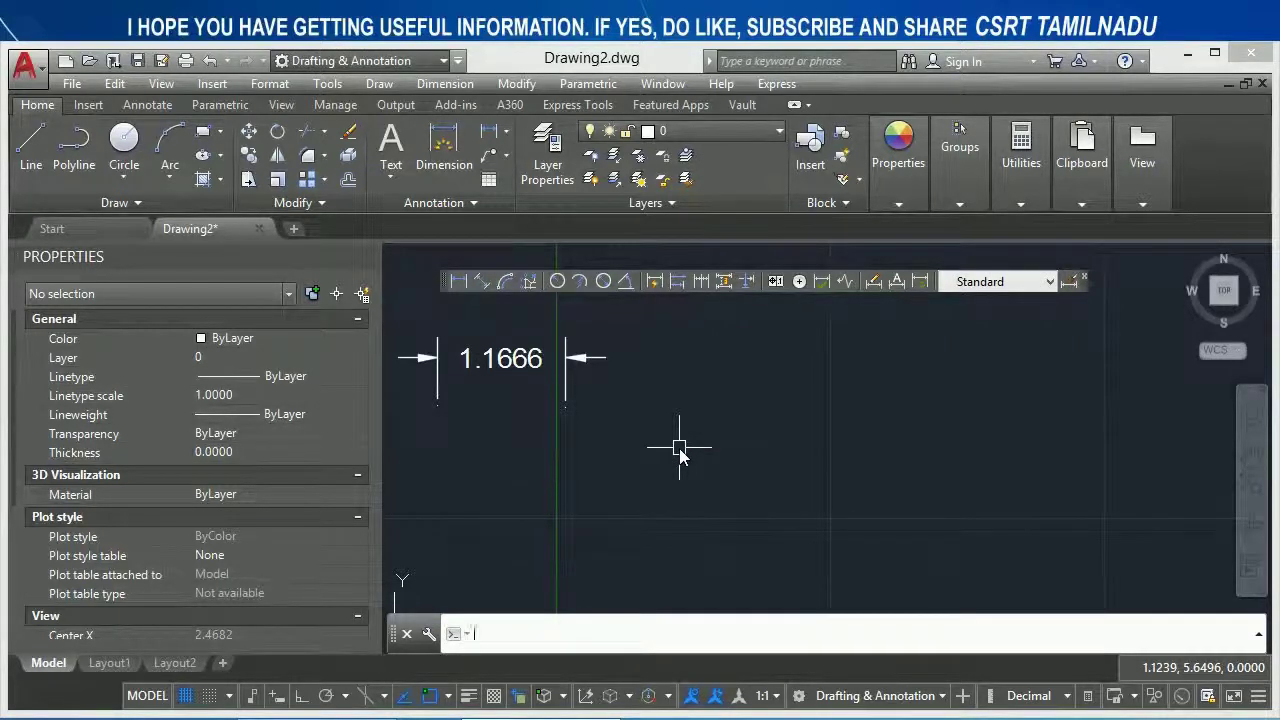
Draw a linear dimension measuring 1.3489
{"action": "left_click", "coordinate": [459, 281]}
{"action": "left_click", "coordinate": [477, 498]}
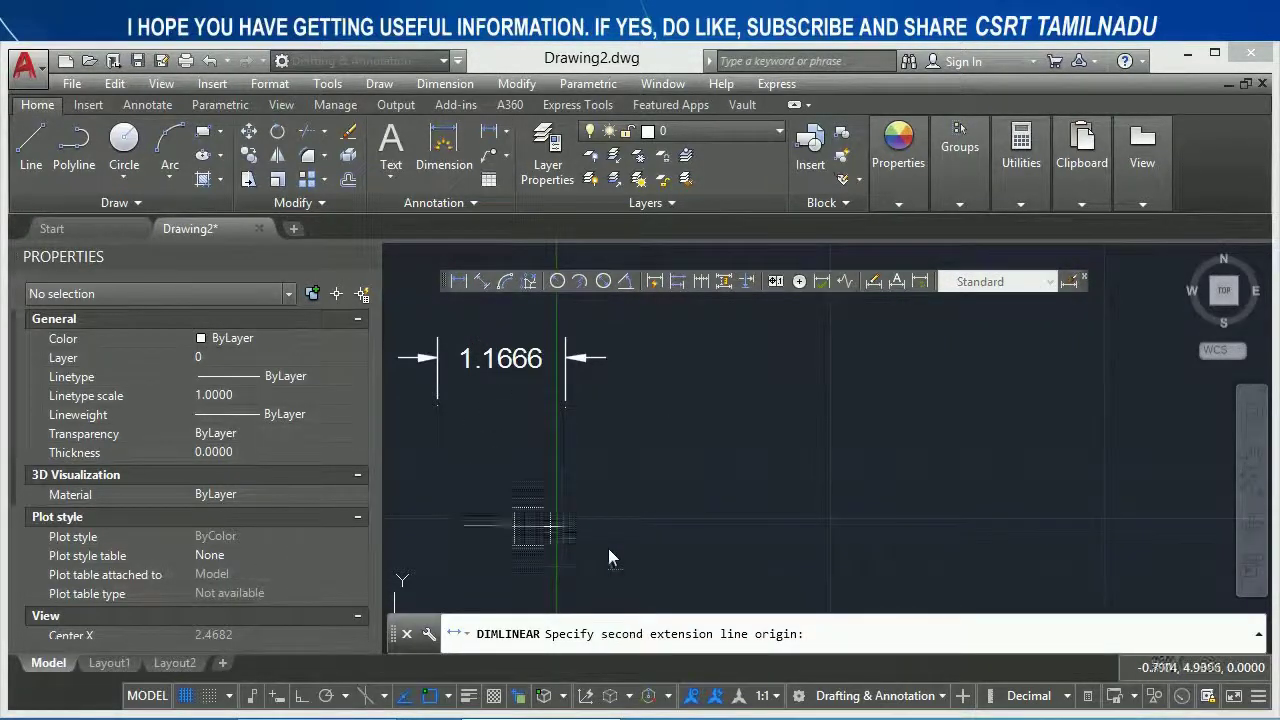
{"action": "left_click", "coordinate": [615, 528]}
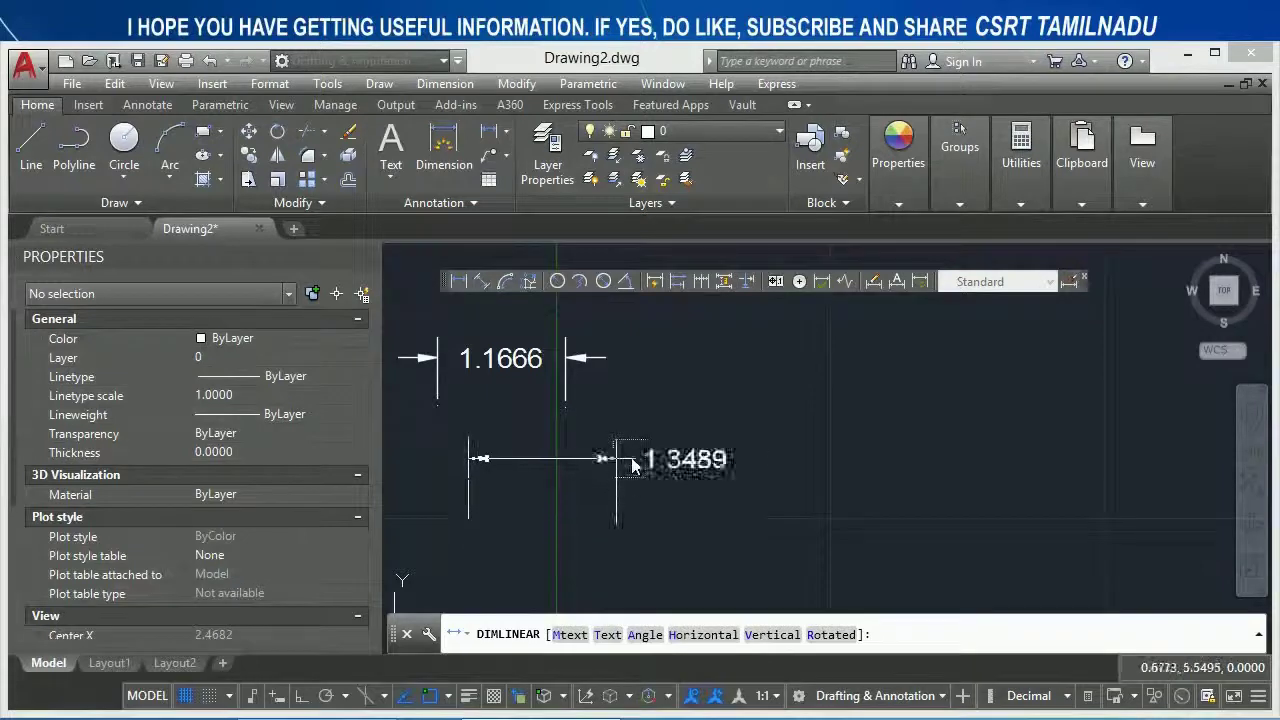
{"action": "left_click", "coordinate": [626, 457]}
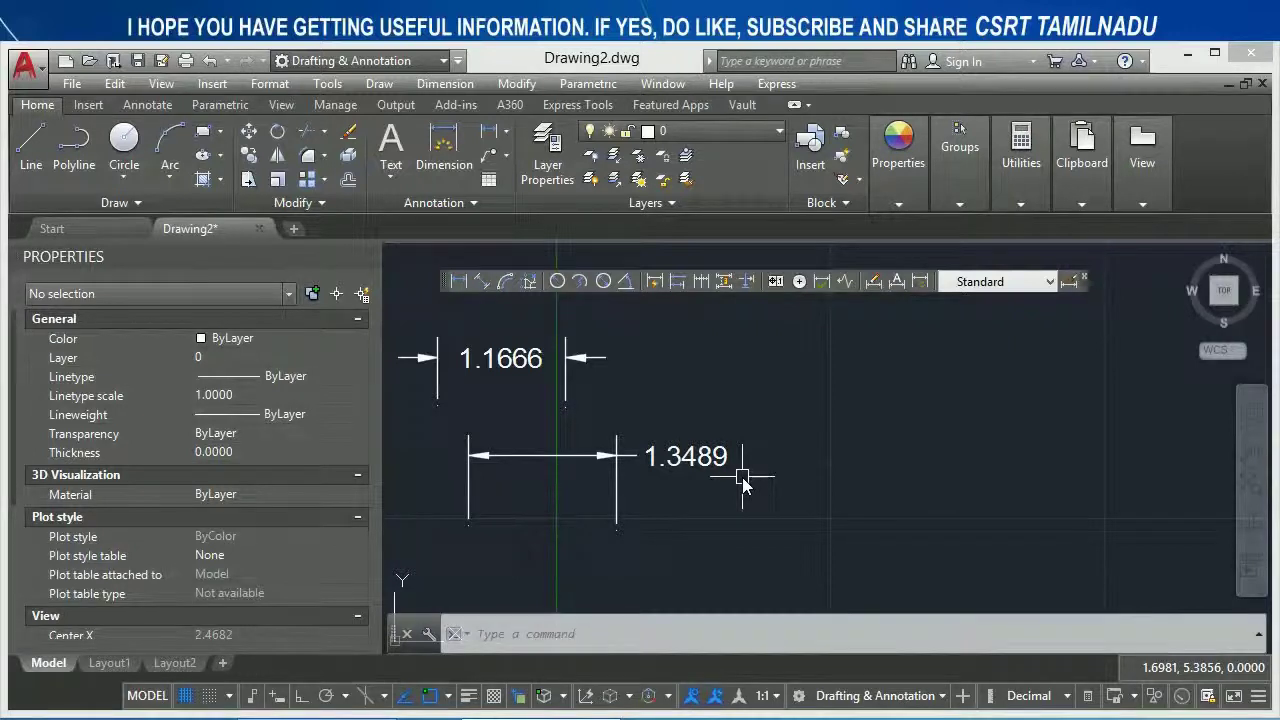
Set DIMATFIT to 3 and draw a 1.5312 linear dimension
{"action": "type", "text": "DIM"}
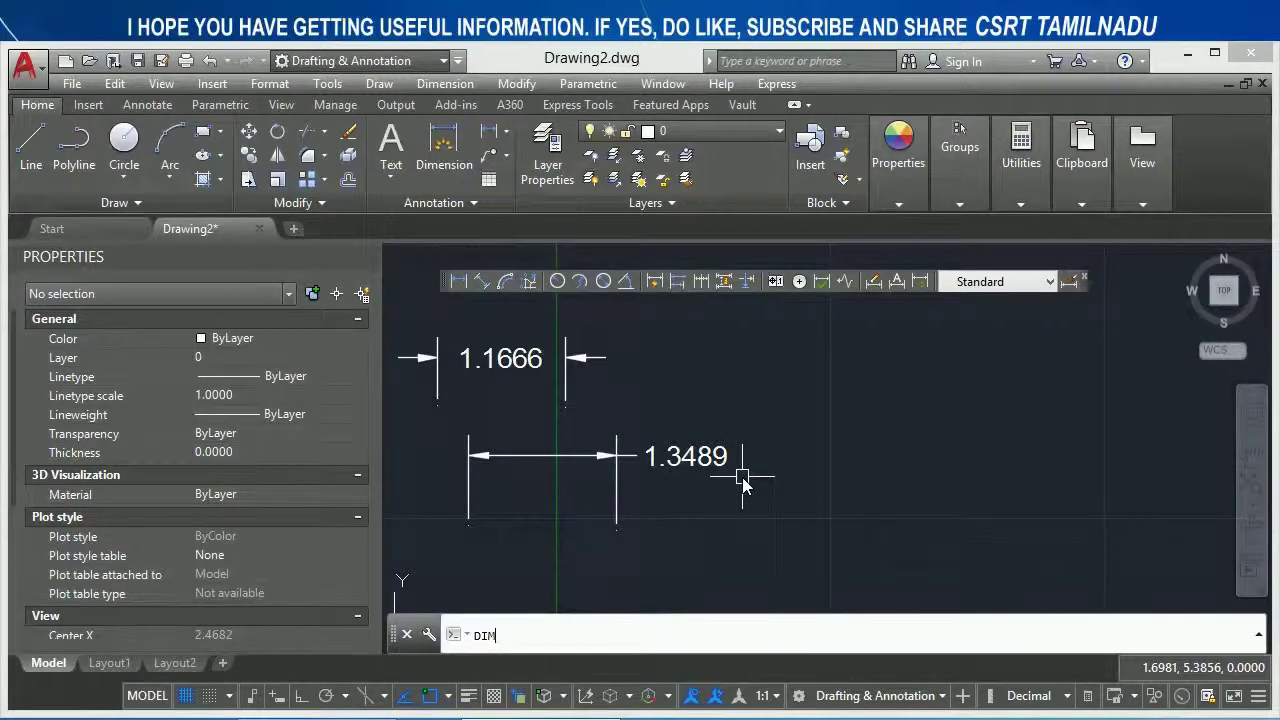
{"action": "type", "text": "ATFIT"}
{"action": "key", "text": "Return"}
{"action": "key", "text": "Return"}
{"action": "left_click", "coordinate": [460, 281]}
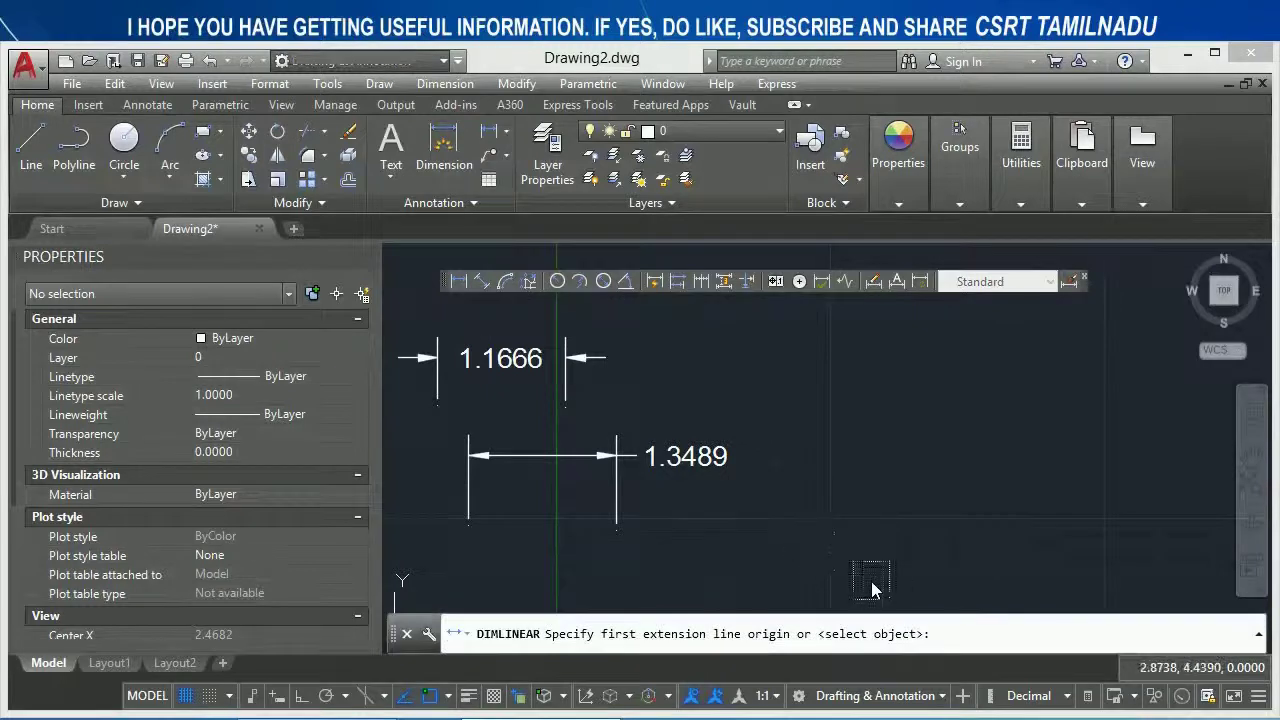
{"action": "left_click", "coordinate": [1040, 568]}
{"action": "left_click", "coordinate": [1040, 545]}
{"action": "left_click", "coordinate": [1040, 432]}
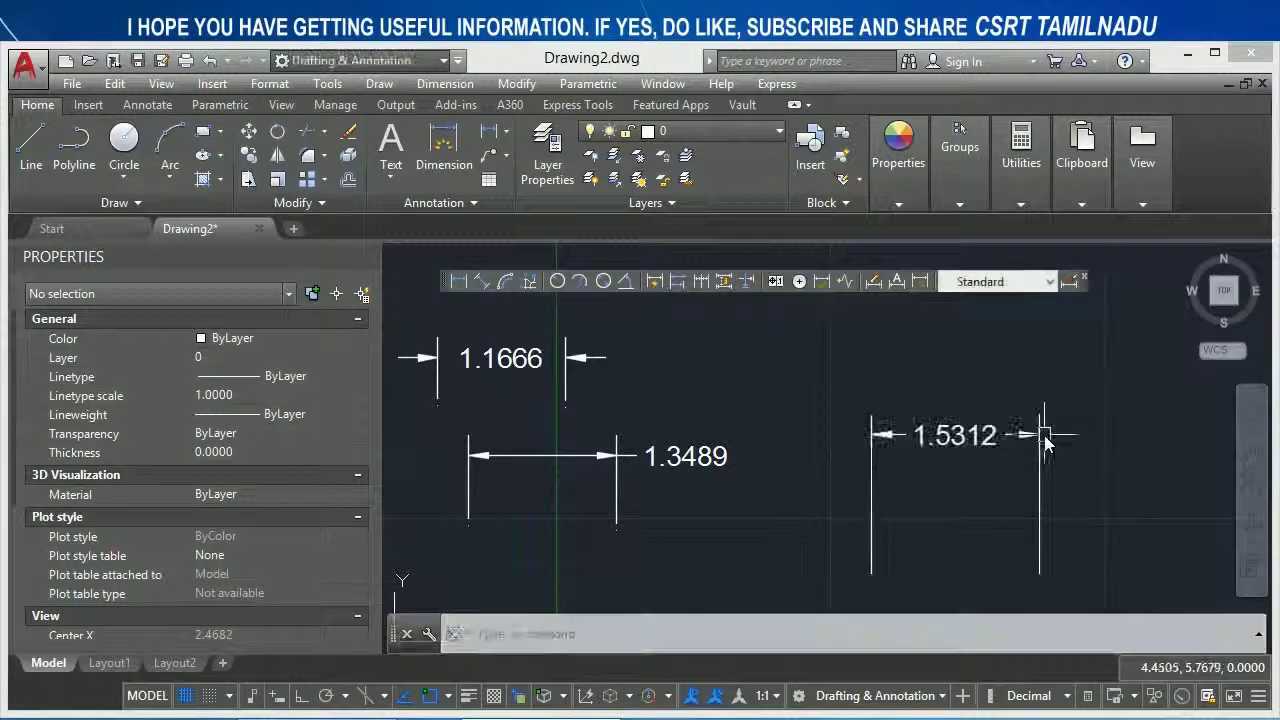
Grip-stretch the 1.5312 dimension to 1.2059, then 0.8584
{"action": "scroll", "coordinate": [890, 503], "scroll_direction": "up", "scroll_amount": 1}
{"action": "left_click", "coordinate": [877, 500]}
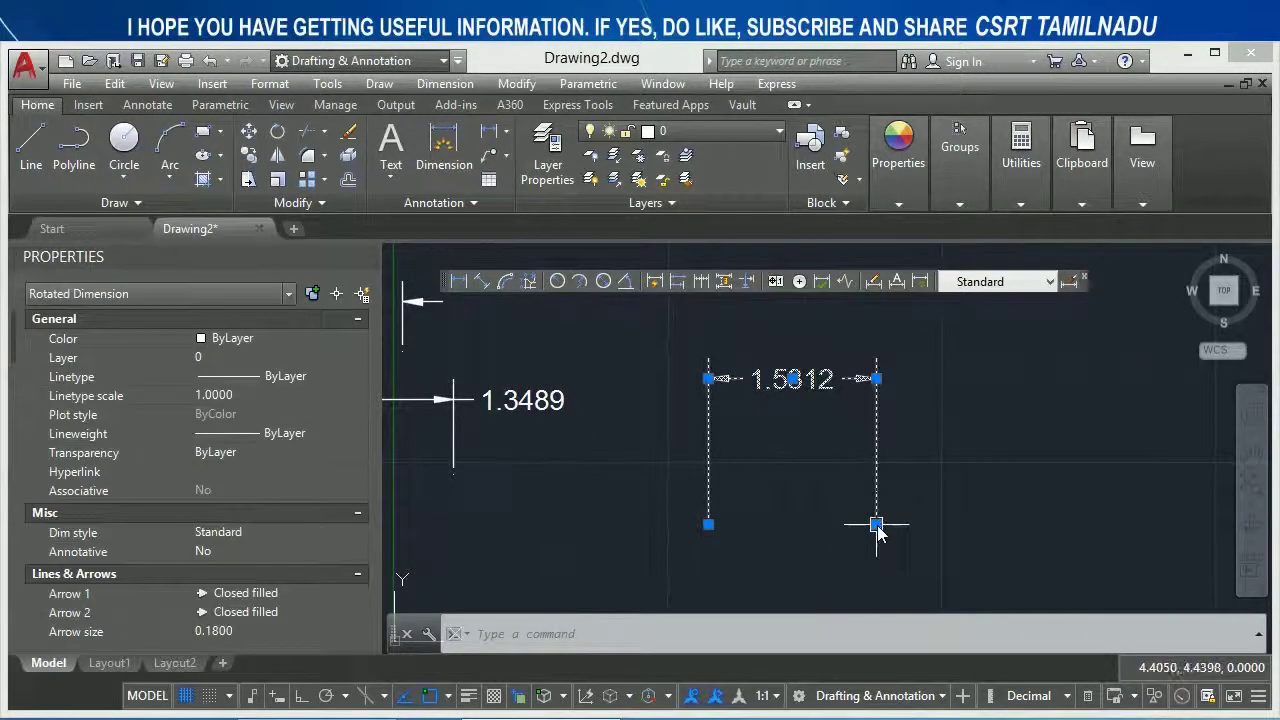
{"action": "left_click", "coordinate": [876, 524]}
{"action": "left_click", "coordinate": [850, 526]}
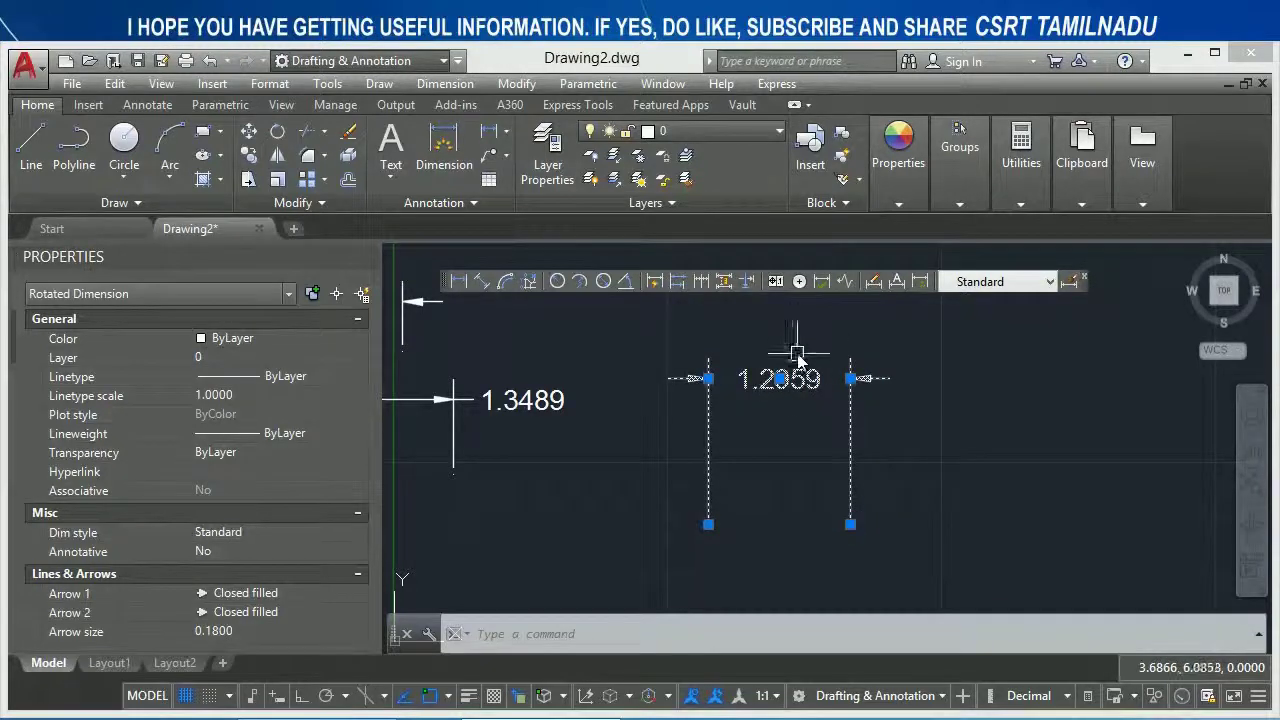
{"action": "left_click", "coordinate": [850, 525]}
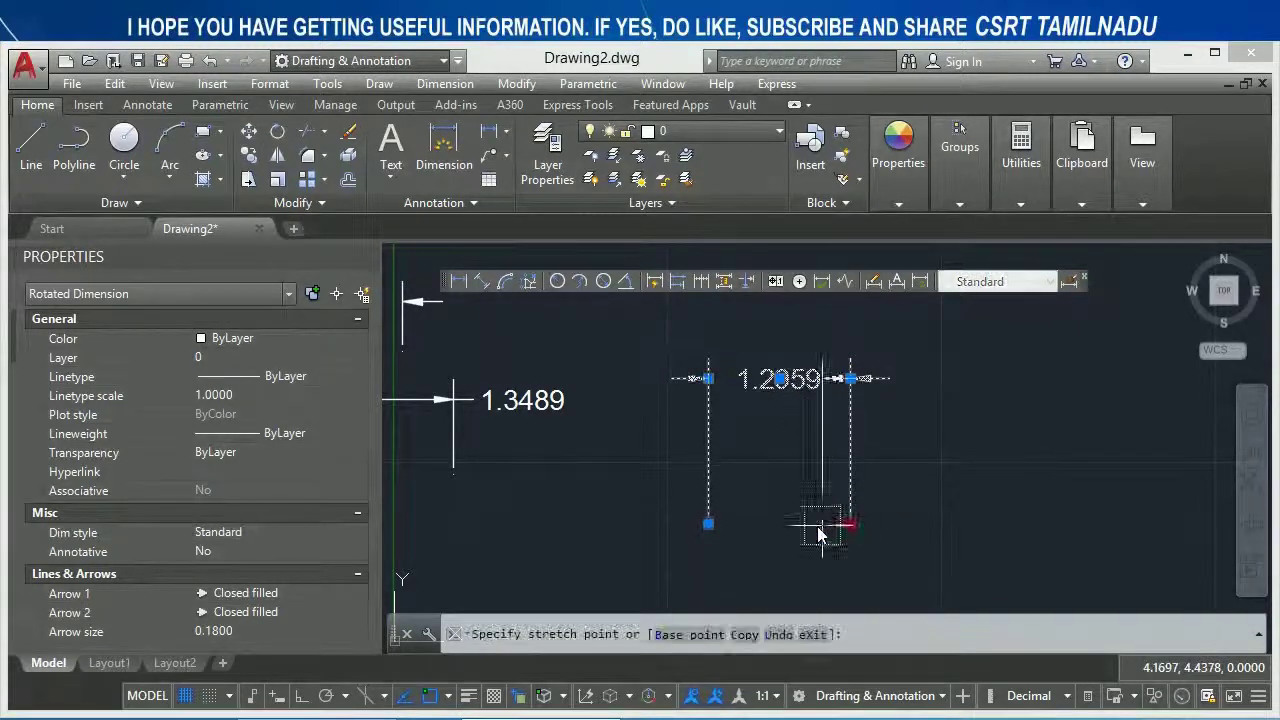
{"action": "left_click", "coordinate": [803, 527]}
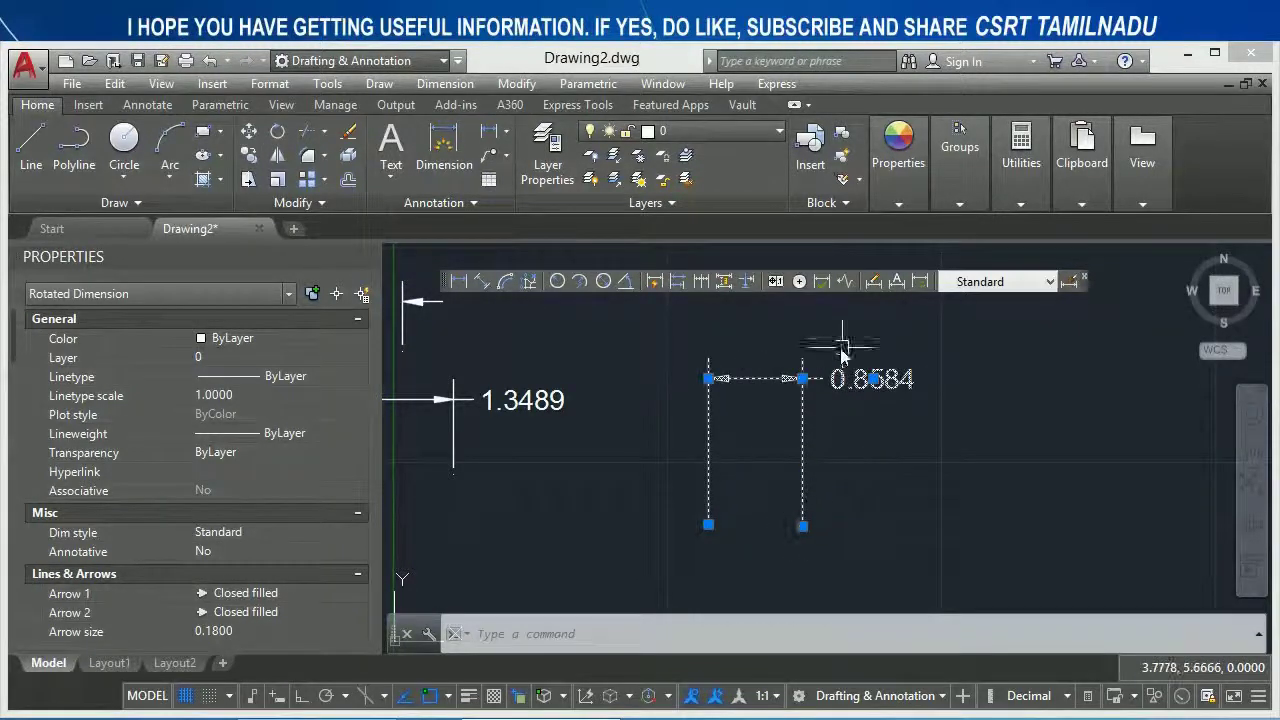
{"action": "key", "text": "Escape"}
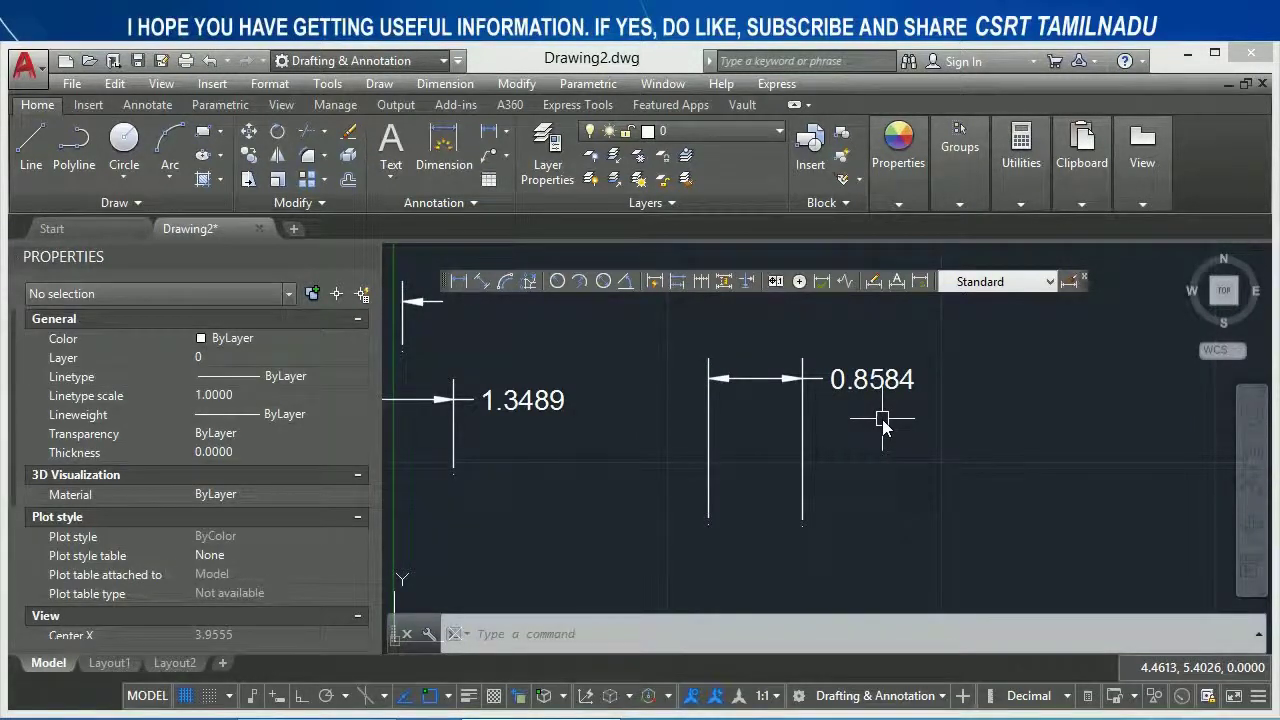
Set DIMATFIT to 0, draw a 1.4674 dimension and stretch it to 1.2804
{"action": "type", "text": "DI"}
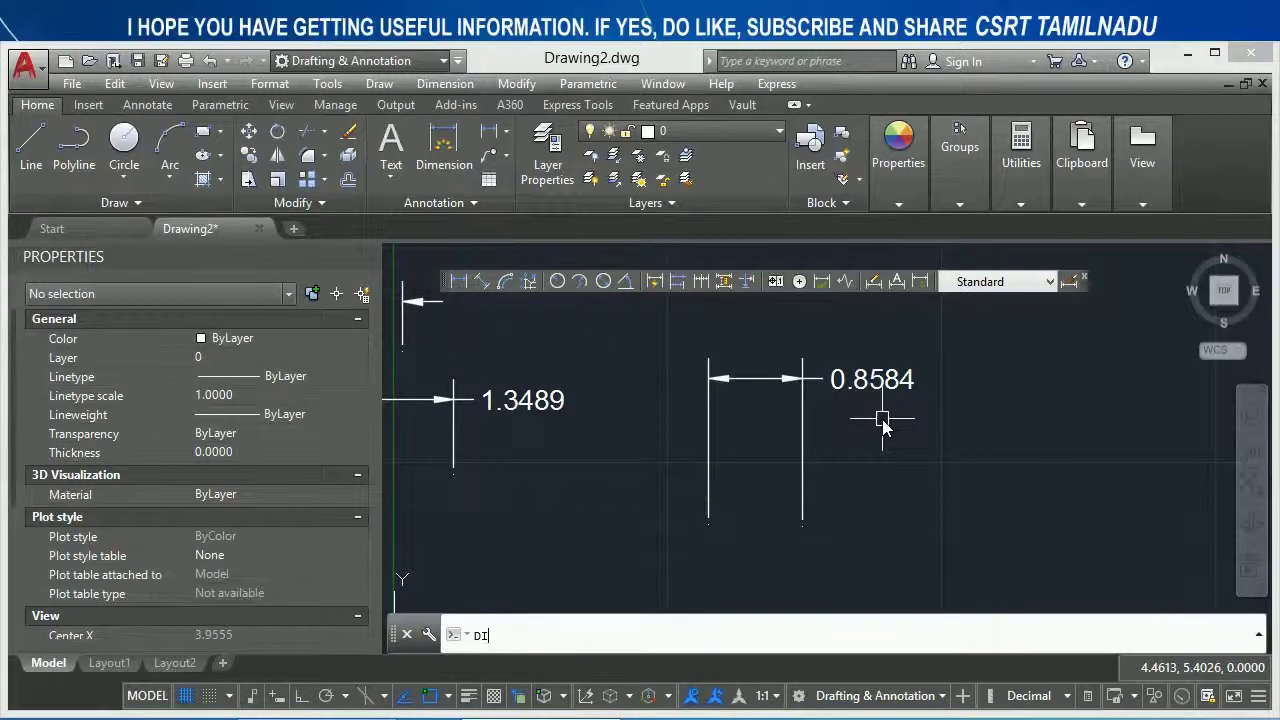
{"action": "type", "text": "MATFIT"}
{"action": "key", "text": "Return"}
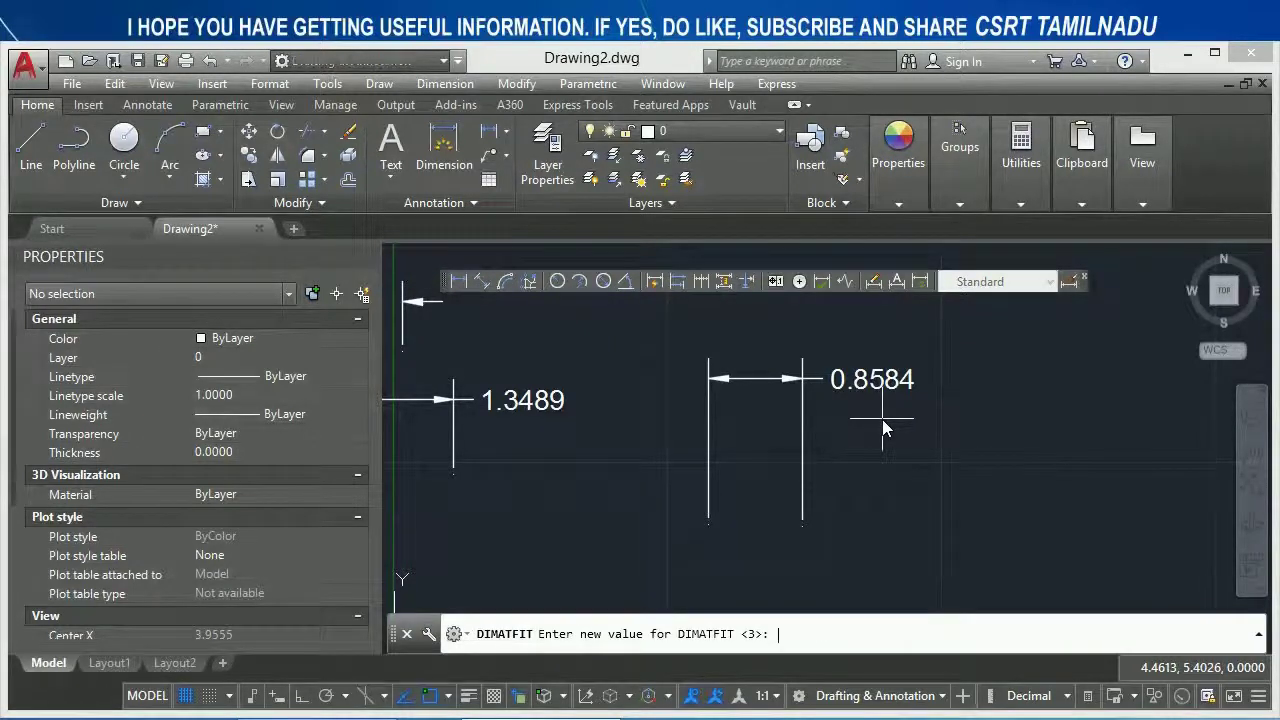
{"action": "key", "text": "Return"}
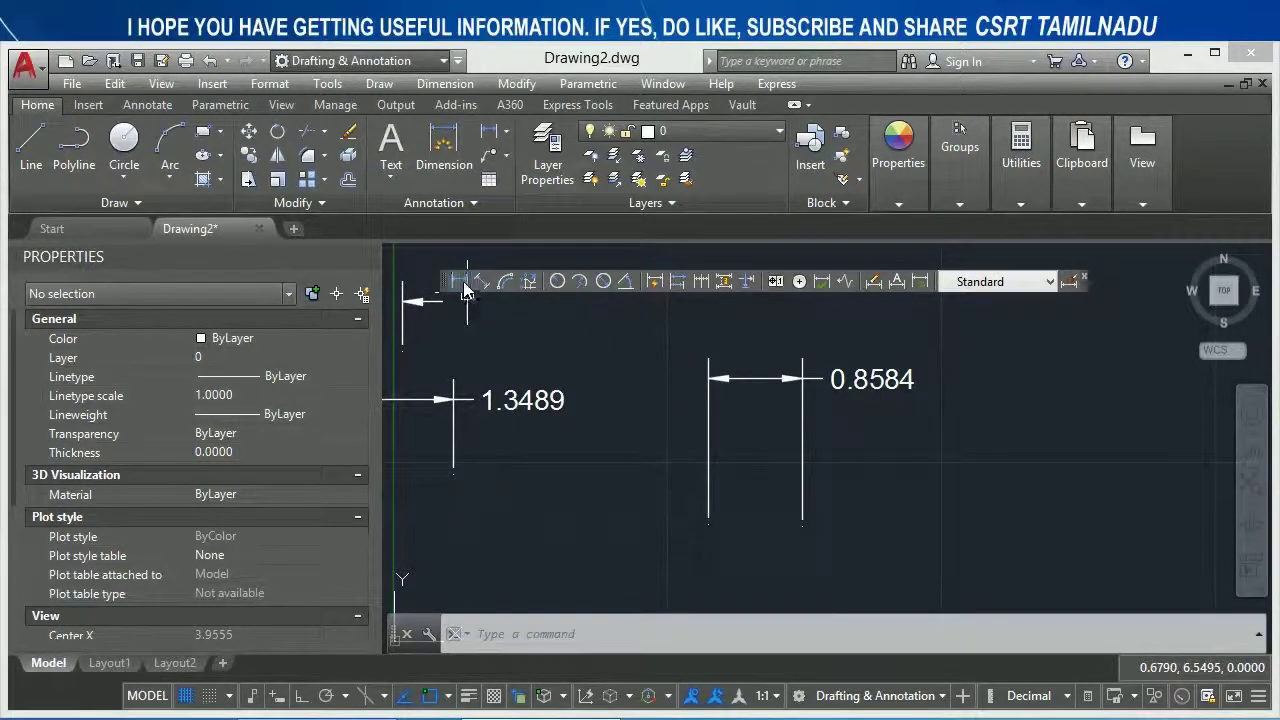
{"action": "left_click", "coordinate": [459, 283]}
{"action": "left_click", "coordinate": [934, 540]}
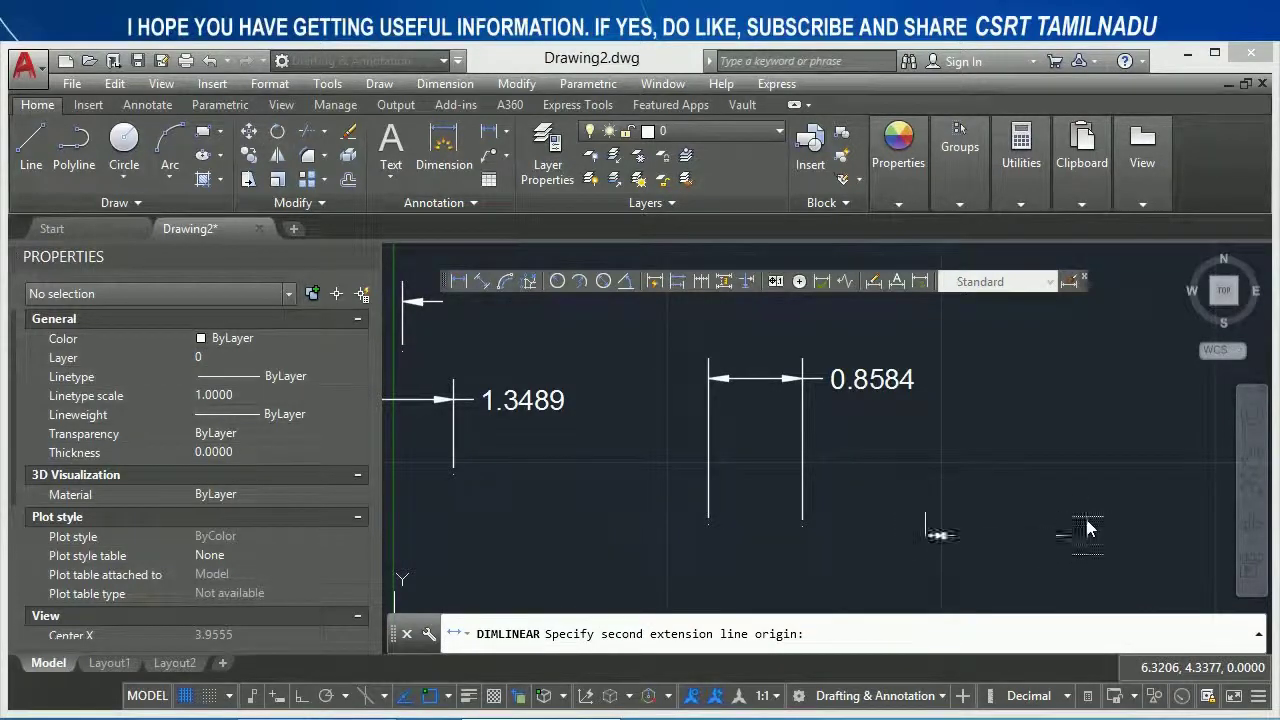
{"action": "left_click", "coordinate": [1088, 535]}
{"action": "left_click", "coordinate": [1086, 428]}
{"action": "left_click", "coordinate": [1088, 538]}
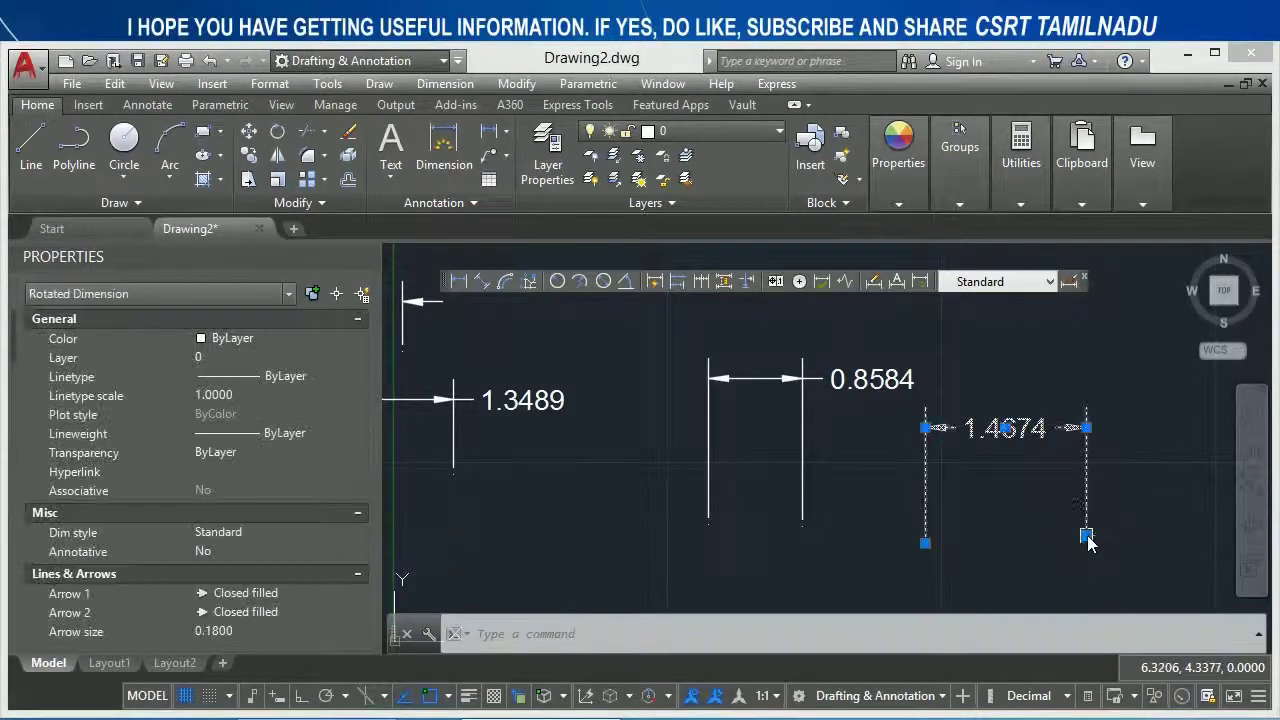
{"action": "left_click", "coordinate": [1088, 538]}
{"action": "left_click", "coordinate": [1060, 535]}
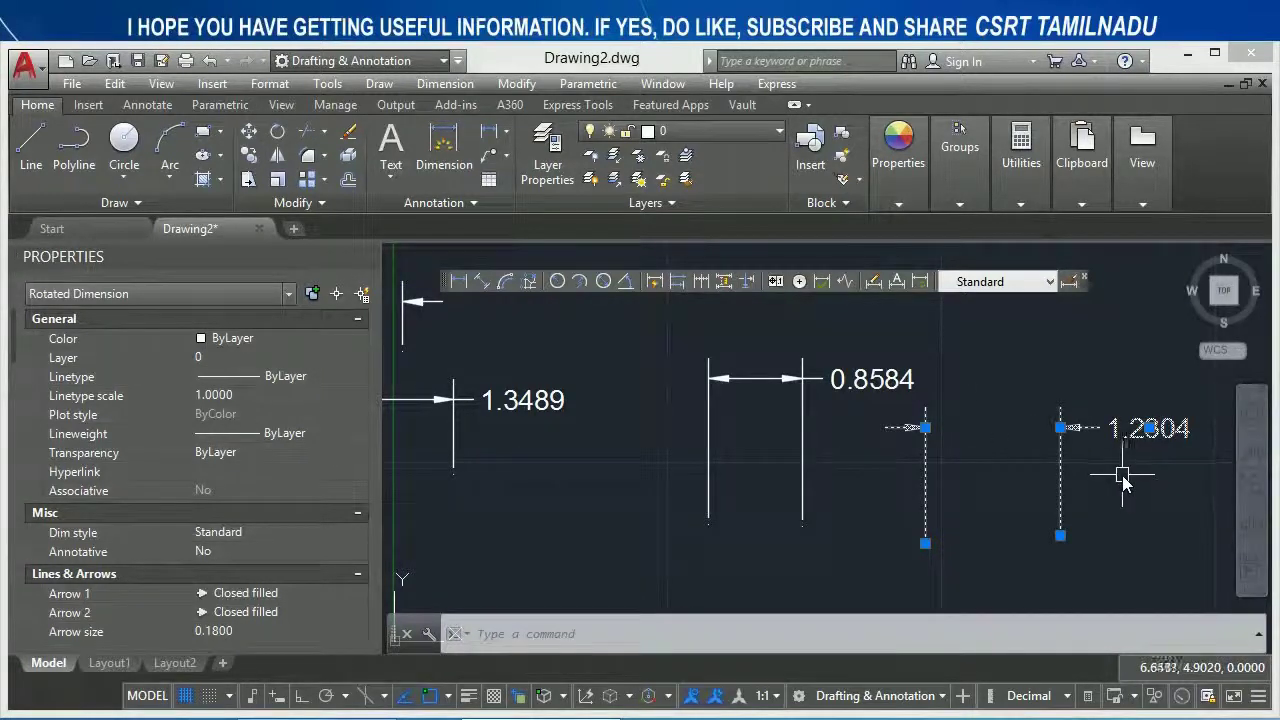
Delete all dimensions with Ctrl+A, then reopen the Dimension Style Manager
{"action": "key", "text": "Escape"}
{"action": "key", "text": "ctrl+a"}
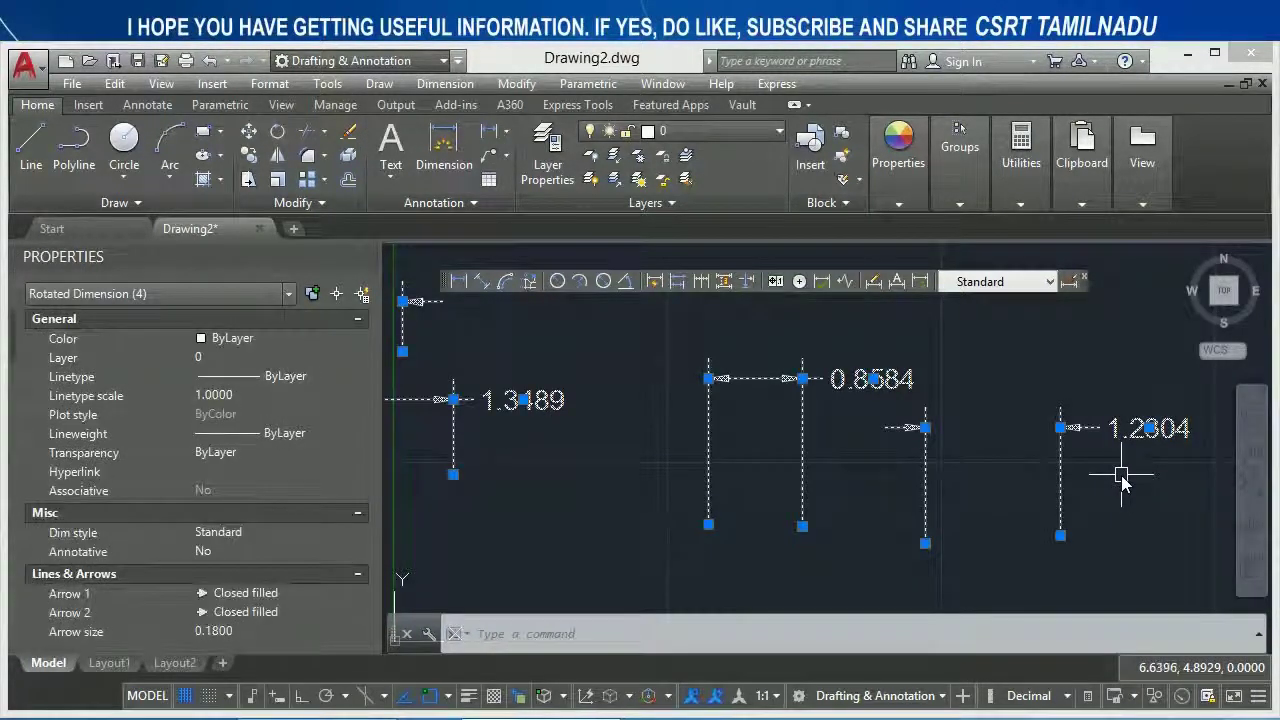
{"action": "key", "text": "Delete"}
{"action": "type", "text": "d"}
{"action": "key", "text": "Return"}
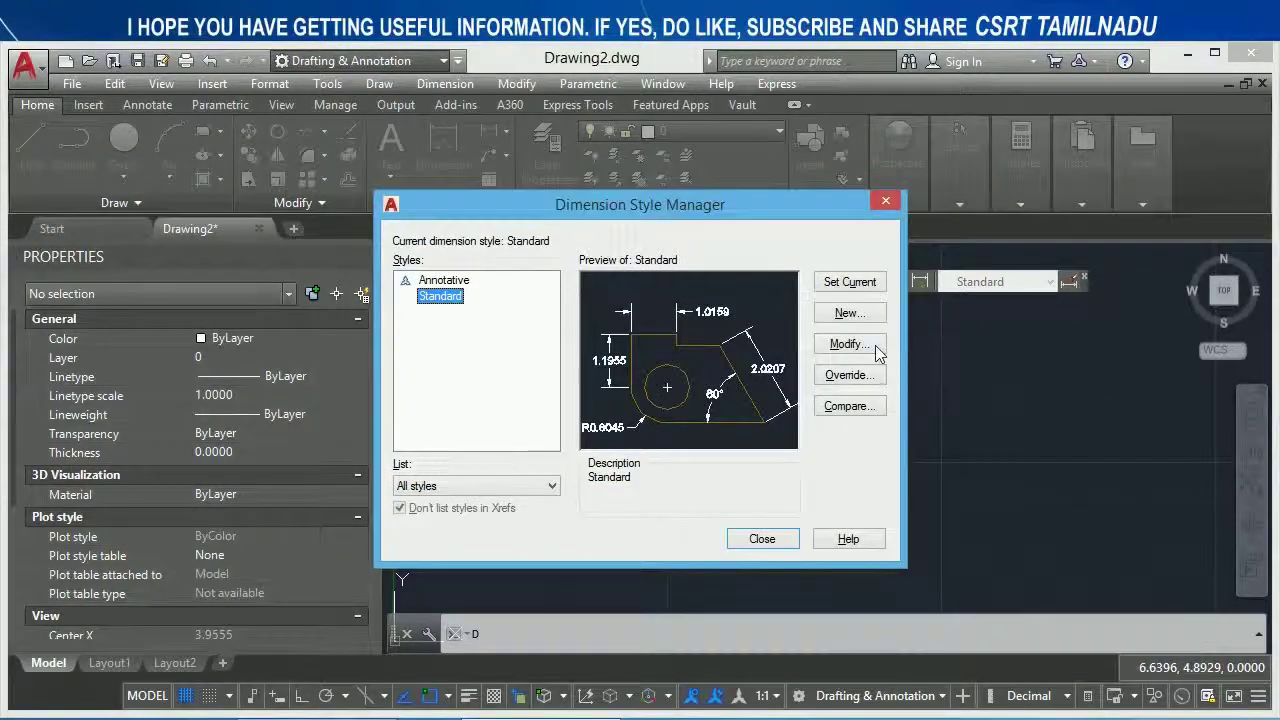
Set the Standard style's Fit option to always keep text between extension lines
{"action": "left_click", "coordinate": [875, 350]}
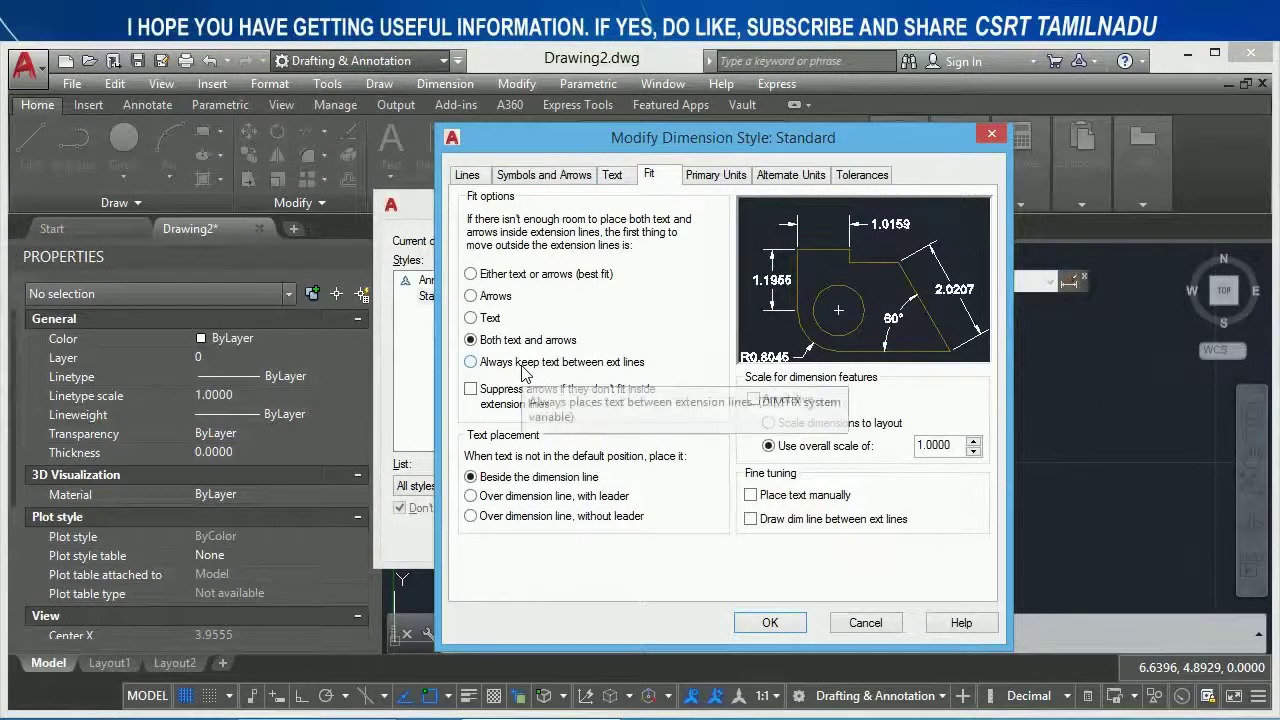
{"action": "left_click", "coordinate": [635, 364]}
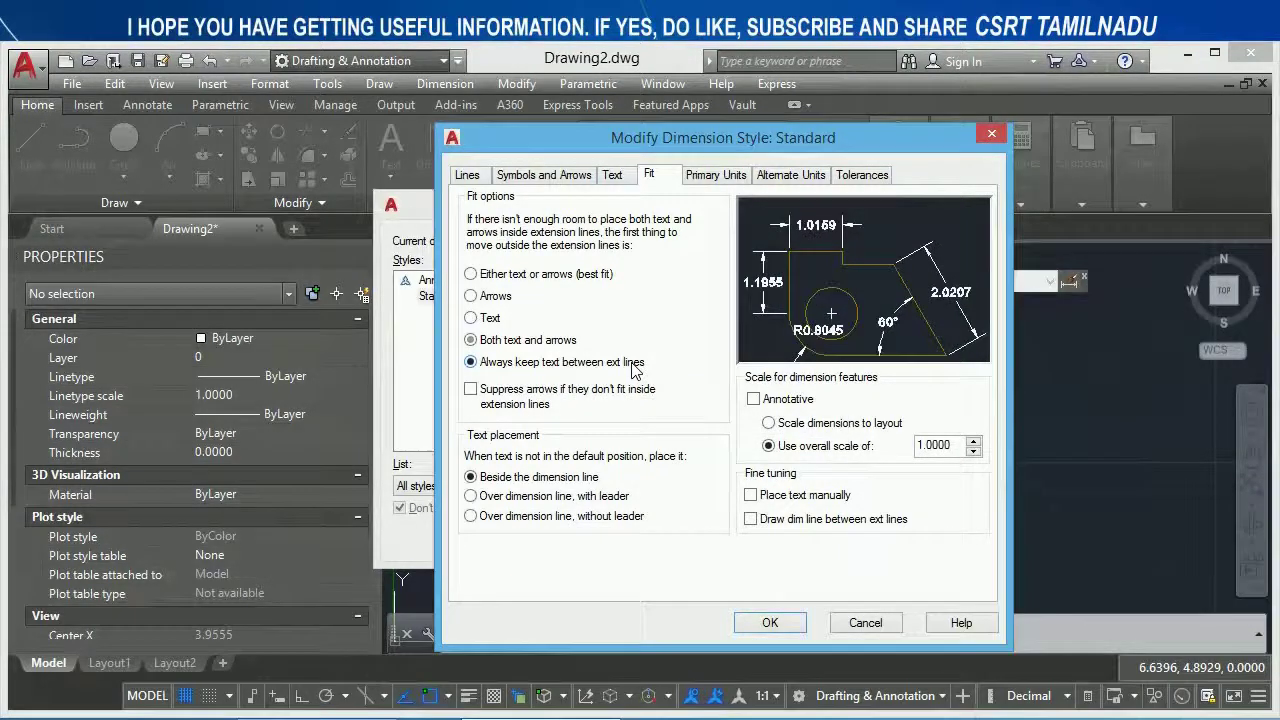
{"action": "left_click", "coordinate": [770, 623]}
{"action": "left_click", "coordinate": [764, 540]}
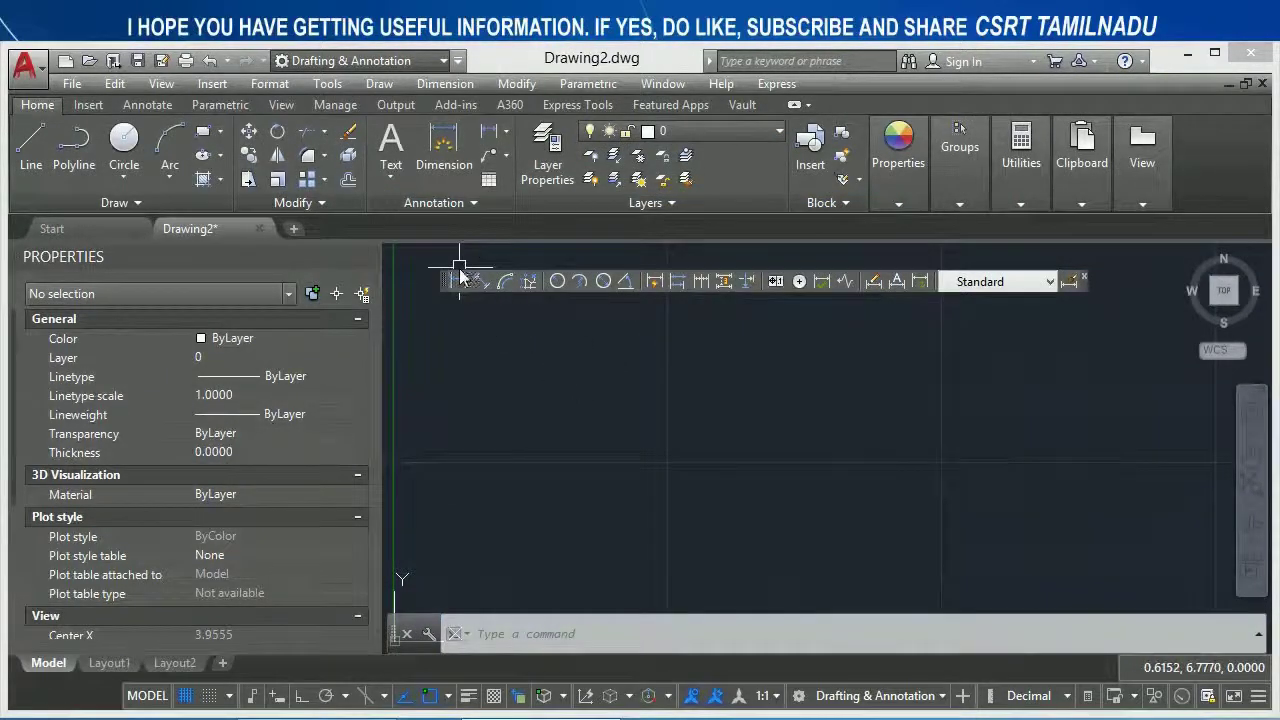
Draw a linear dimension measuring 1.7955
{"action": "left_click", "coordinate": [460, 283]}
{"action": "left_click", "coordinate": [610, 506]}
{"action": "left_click", "coordinate": [808, 515]}
{"action": "left_click", "coordinate": [710, 415]}
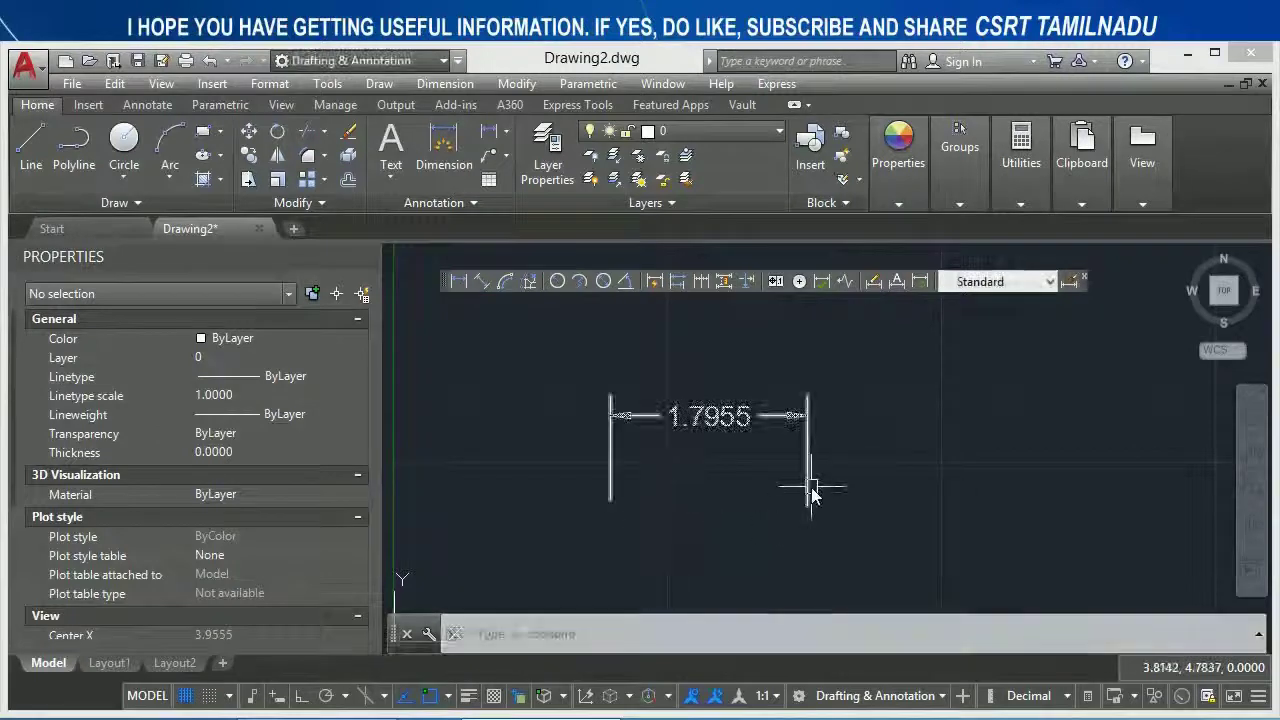
Grip-stretch the dimension to 0.9570, then to 0.7565
{"action": "left_click", "coordinate": [808, 486]}
{"action": "left_click", "coordinate": [808, 515]}
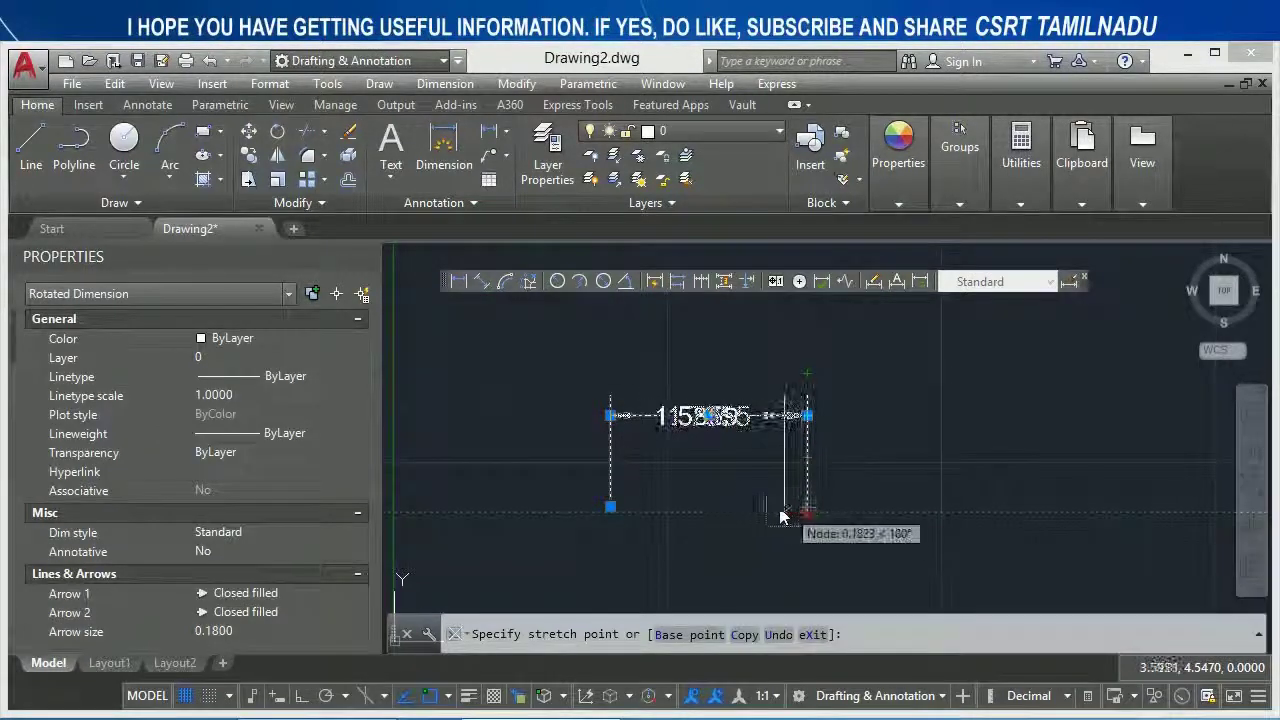
{"action": "left_click", "coordinate": [716, 509]}
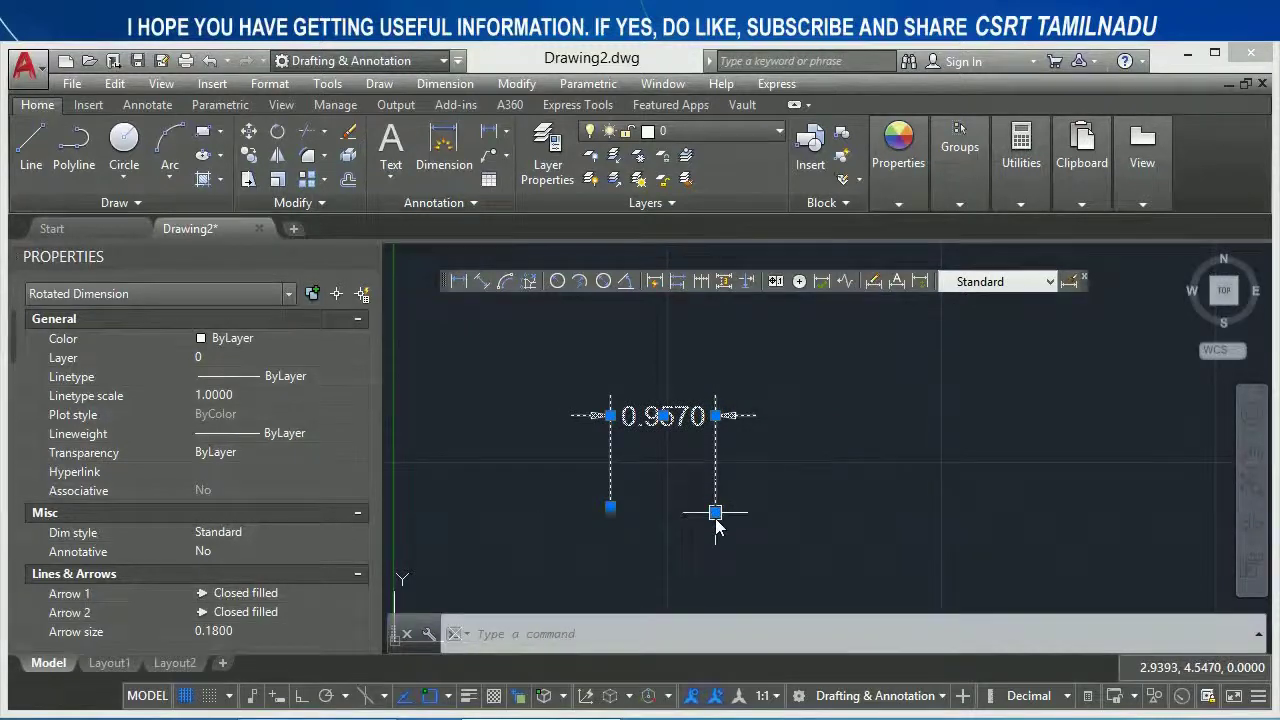
{"action": "left_click", "coordinate": [715, 510]}
{"action": "key", "text": "Escape"}
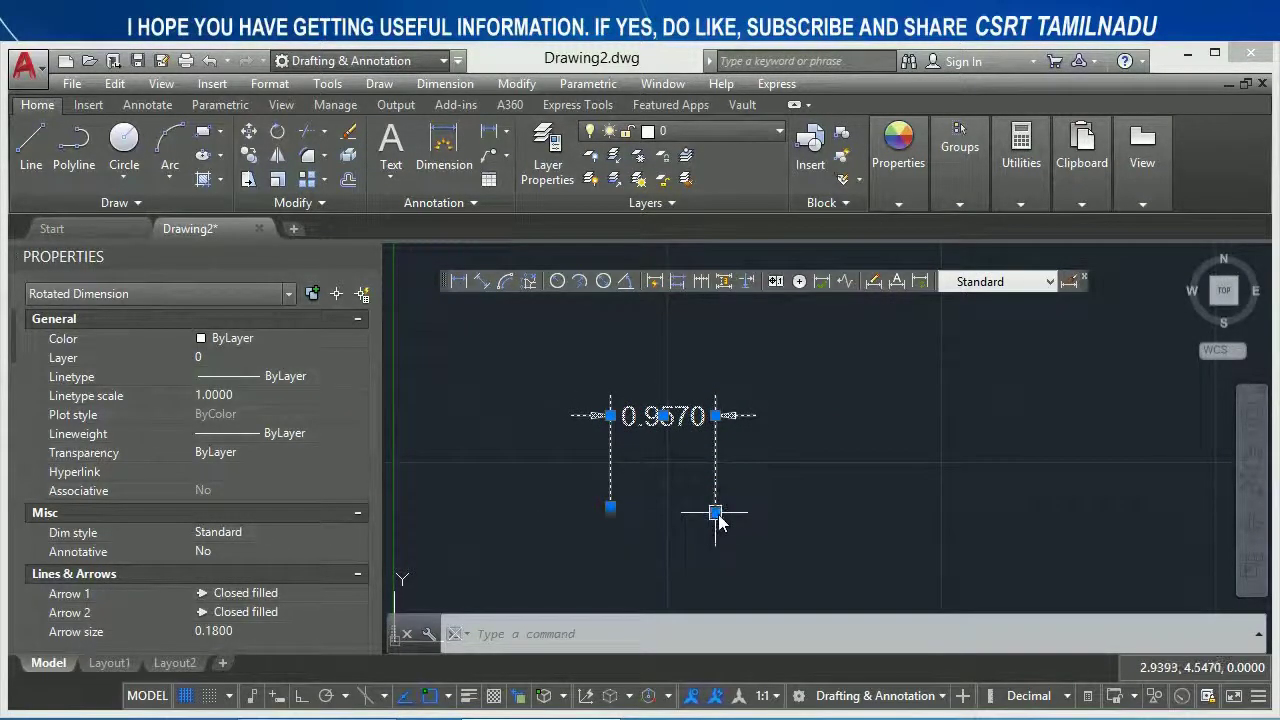
{"action": "left_click", "coordinate": [715, 512]}
{"action": "left_click", "coordinate": [693, 509]}
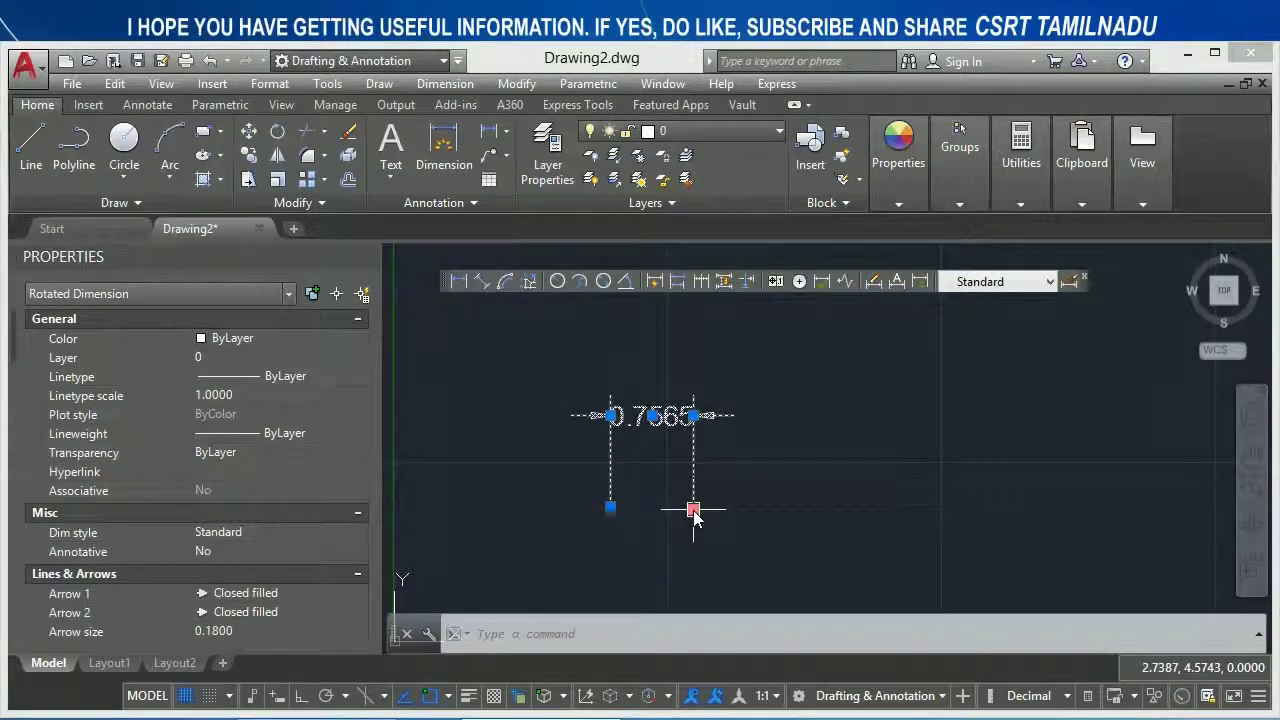
{"action": "scroll", "coordinate": [637, 422], "scroll_direction": "up", "scroll_amount": 4}
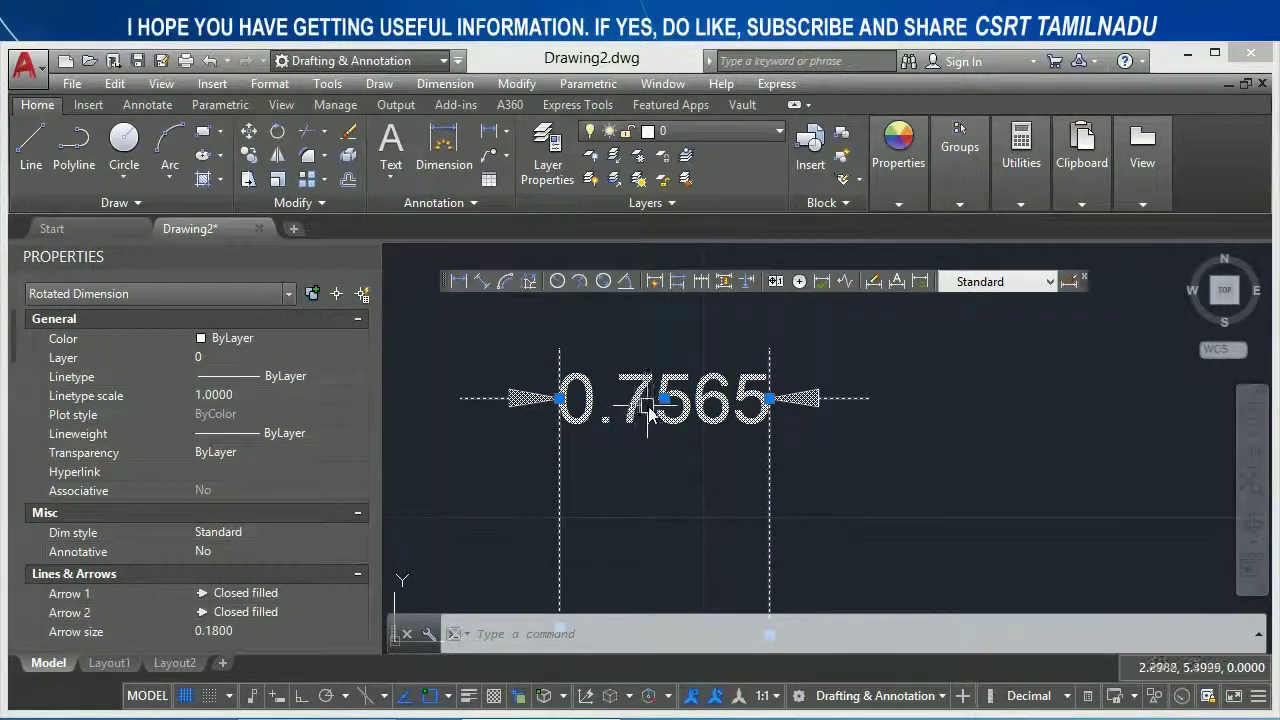
{"action": "mouse_move", "coordinate": [703, 410]}
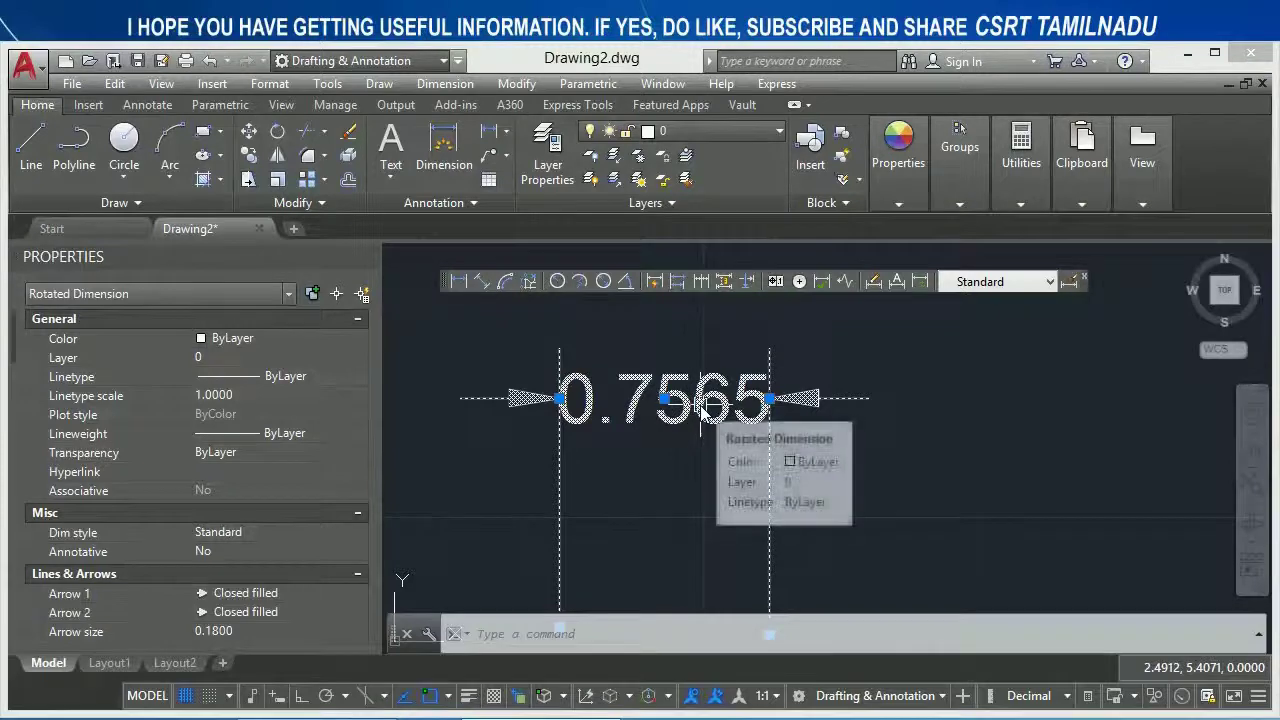
{"action": "key", "text": "Escape"}
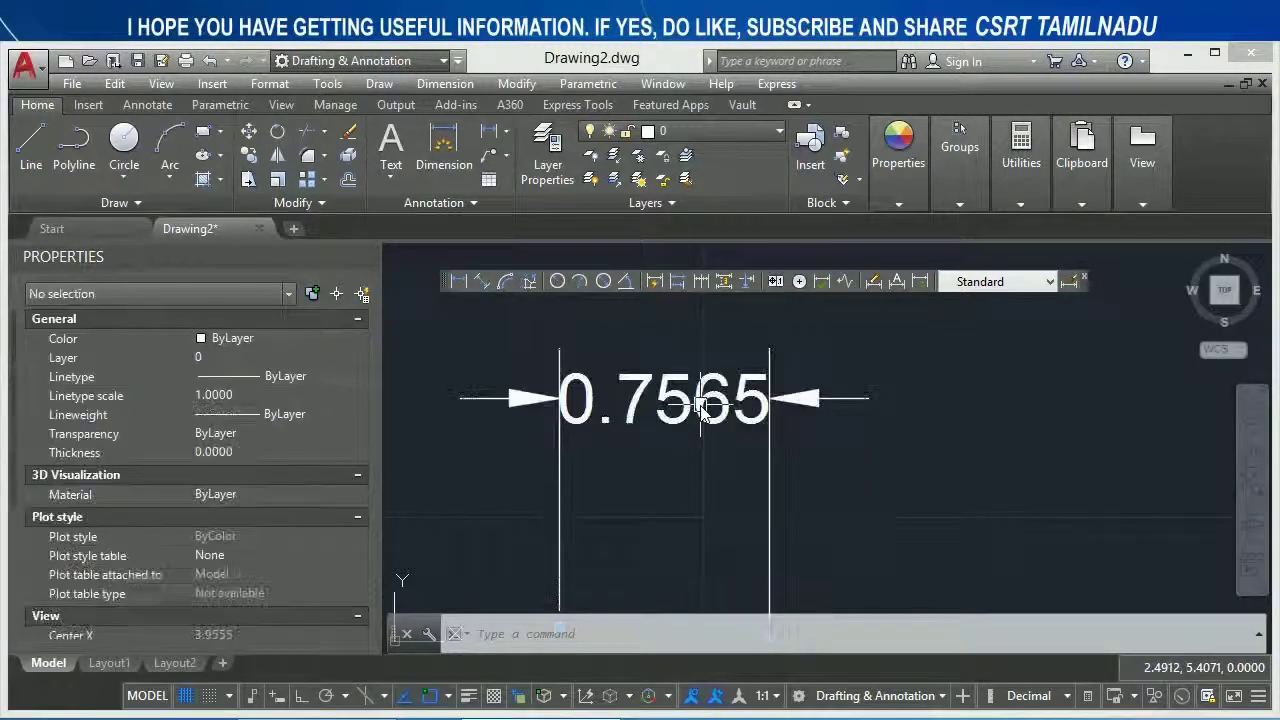
In the Standard style's Fit tab, suppress arrows that don't fit inside the extension lines
{"action": "type", "text": "d"}
{"action": "key", "text": "Return"}
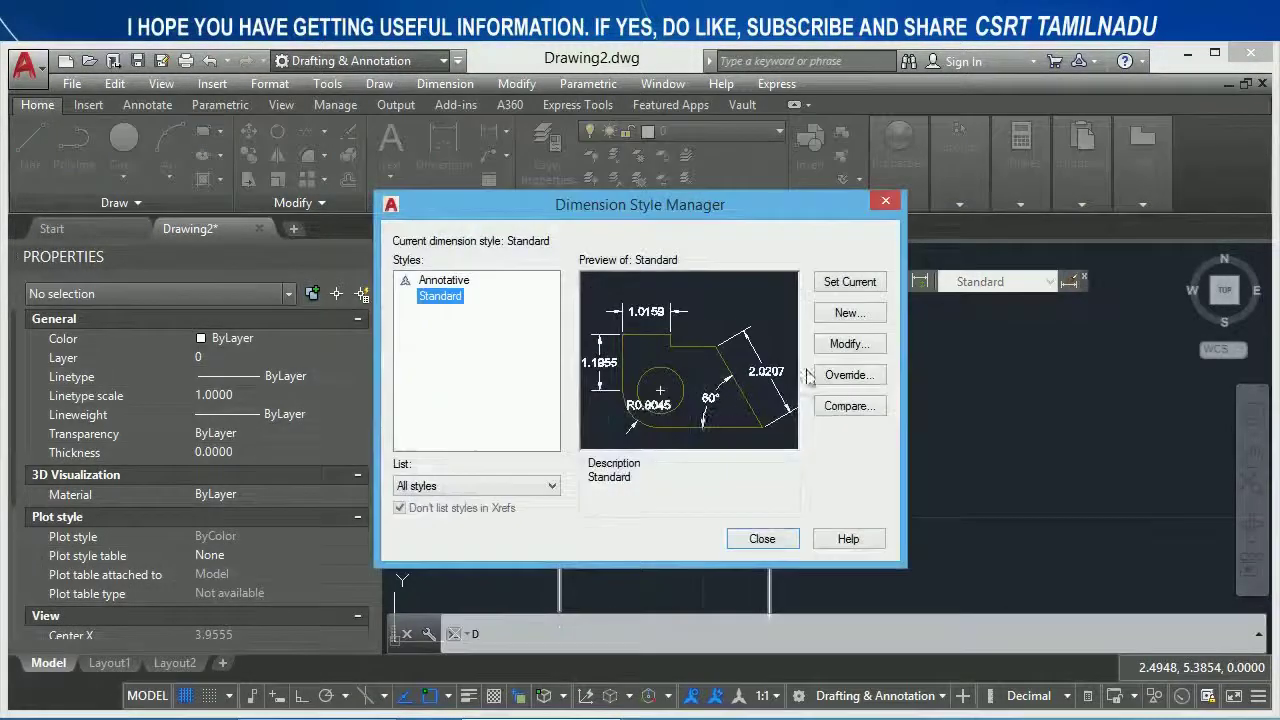
{"action": "left_click", "coordinate": [844, 346]}
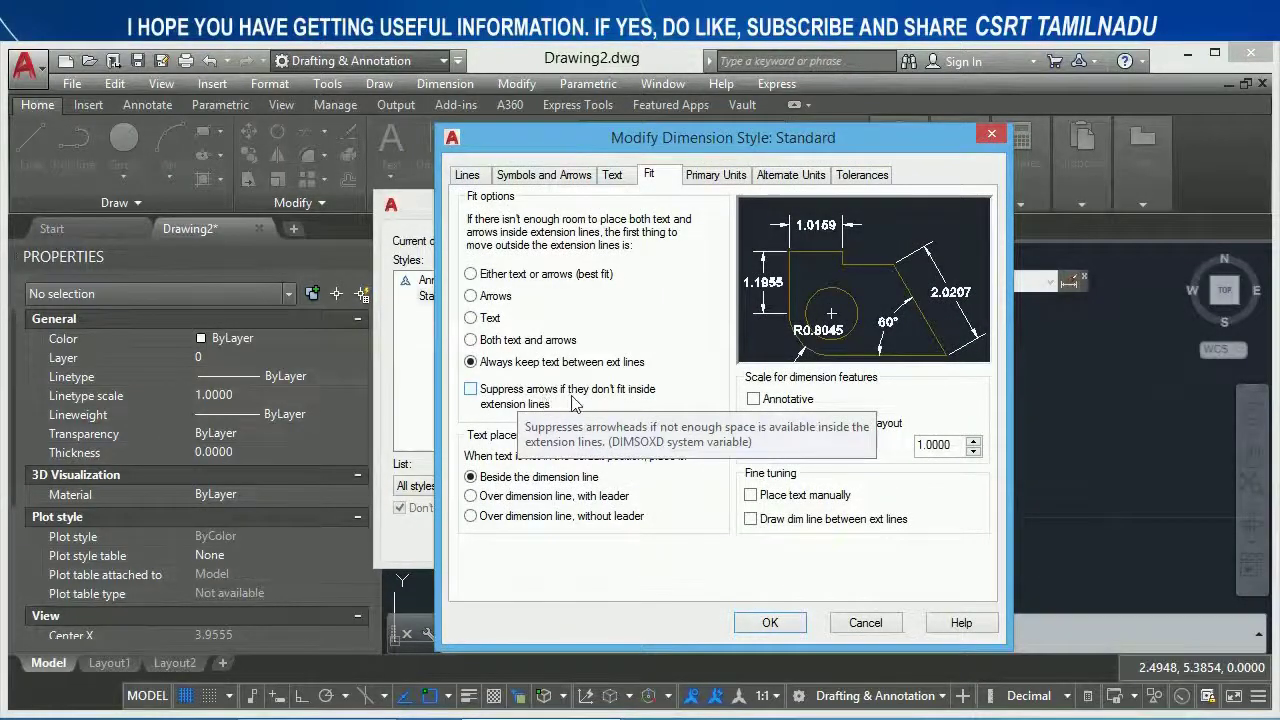
{"action": "left_click", "coordinate": [580, 398]}
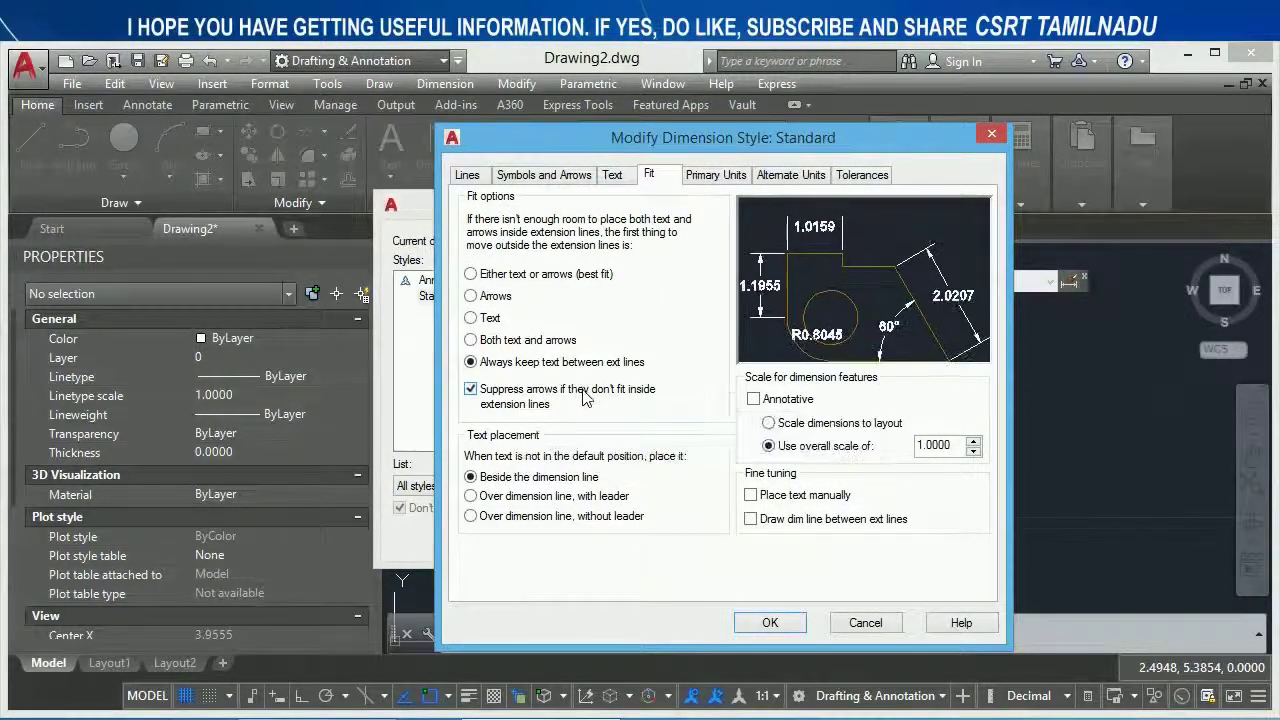
{"action": "left_click", "coordinate": [770, 622]}
{"action": "left_click", "coordinate": [786, 536]}
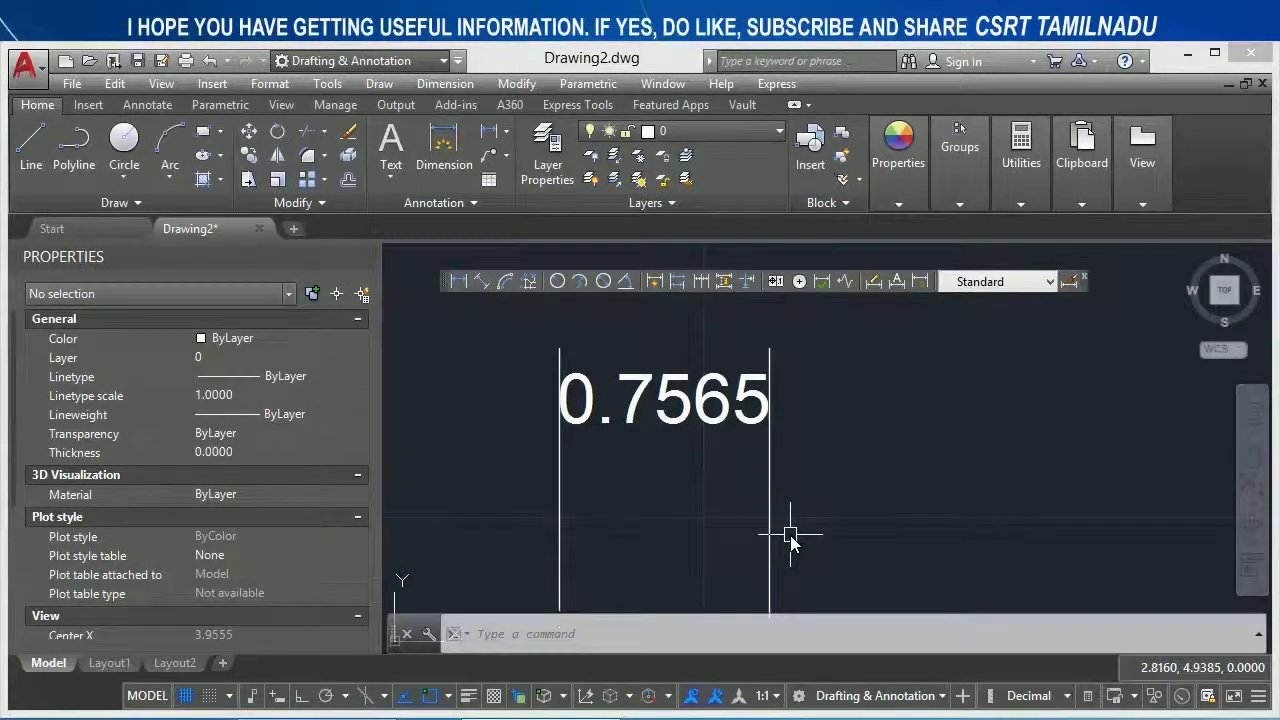
Erase the 0.7565 dimension
{"action": "scroll", "coordinate": [790, 540], "scroll_direction": "down", "scroll_amount": 4}
{"action": "left_click", "coordinate": [790, 540]}
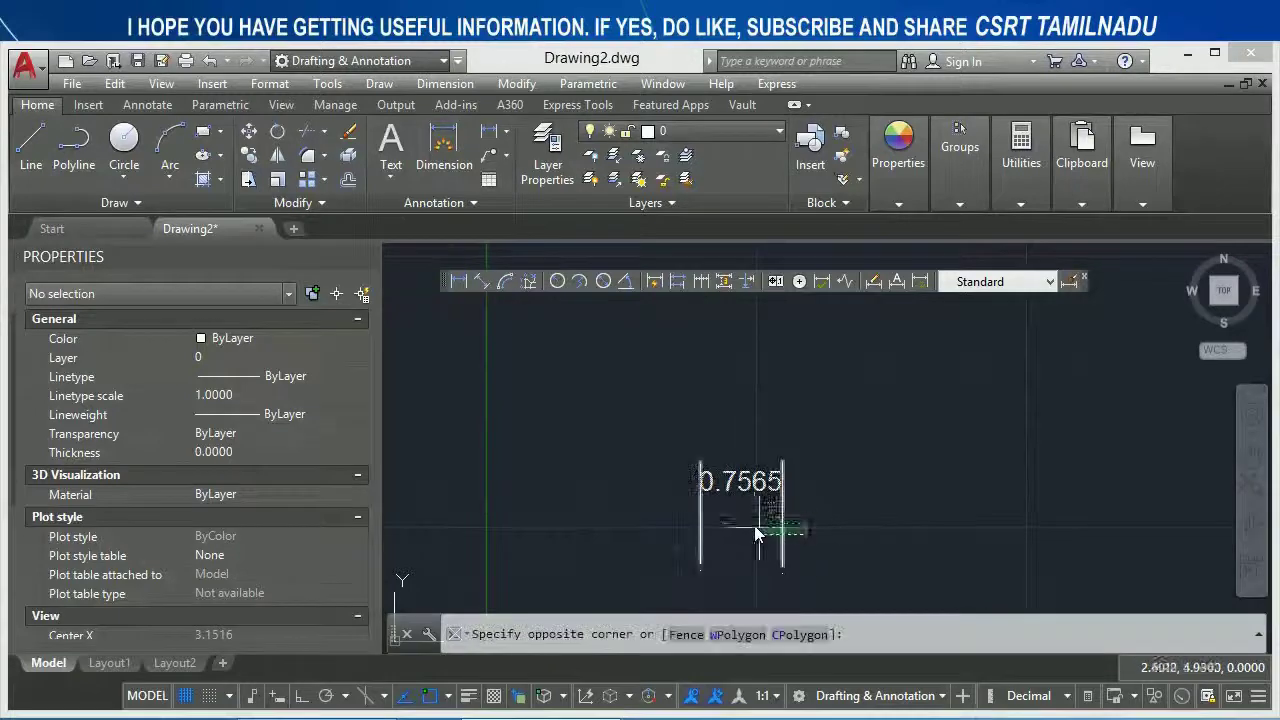
{"action": "left_click", "coordinate": [757, 514]}
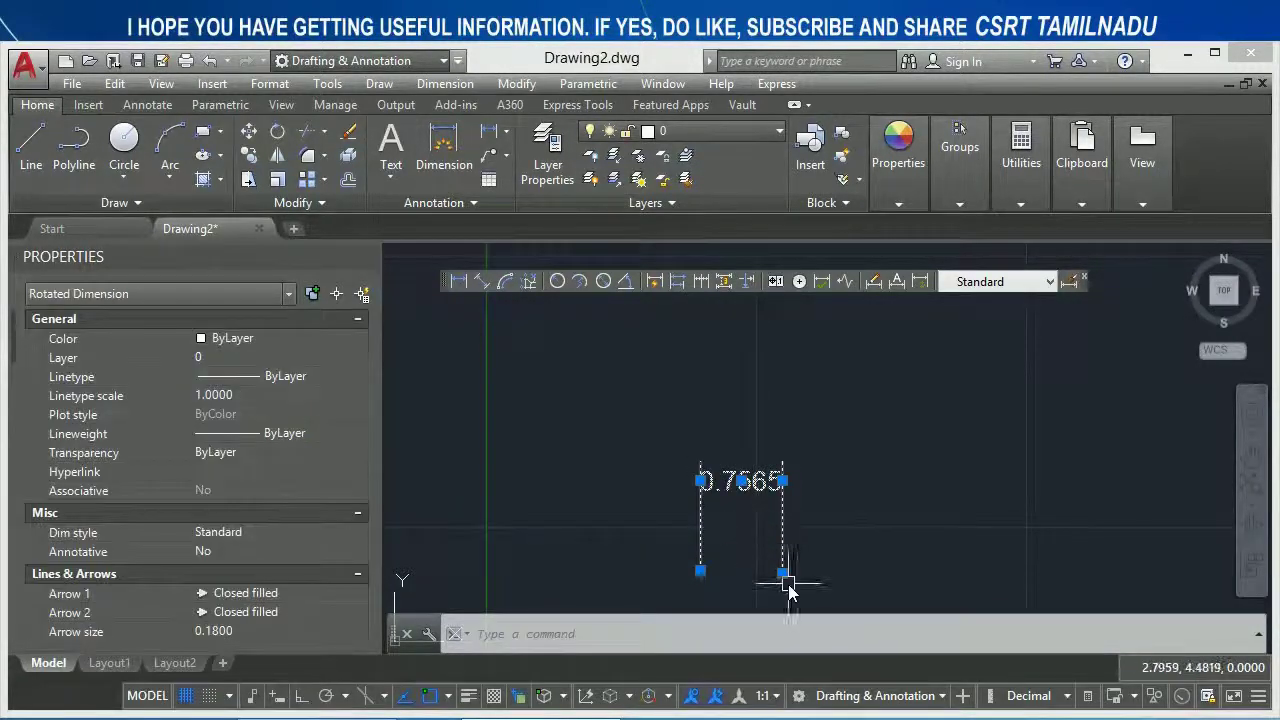
{"action": "key", "text": "Delete"}
Draw a 2.6147 linear dimension, grip-stretch it to 1.3304, and call up DIMTIX
{"action": "left_click", "coordinate": [469, 283]}
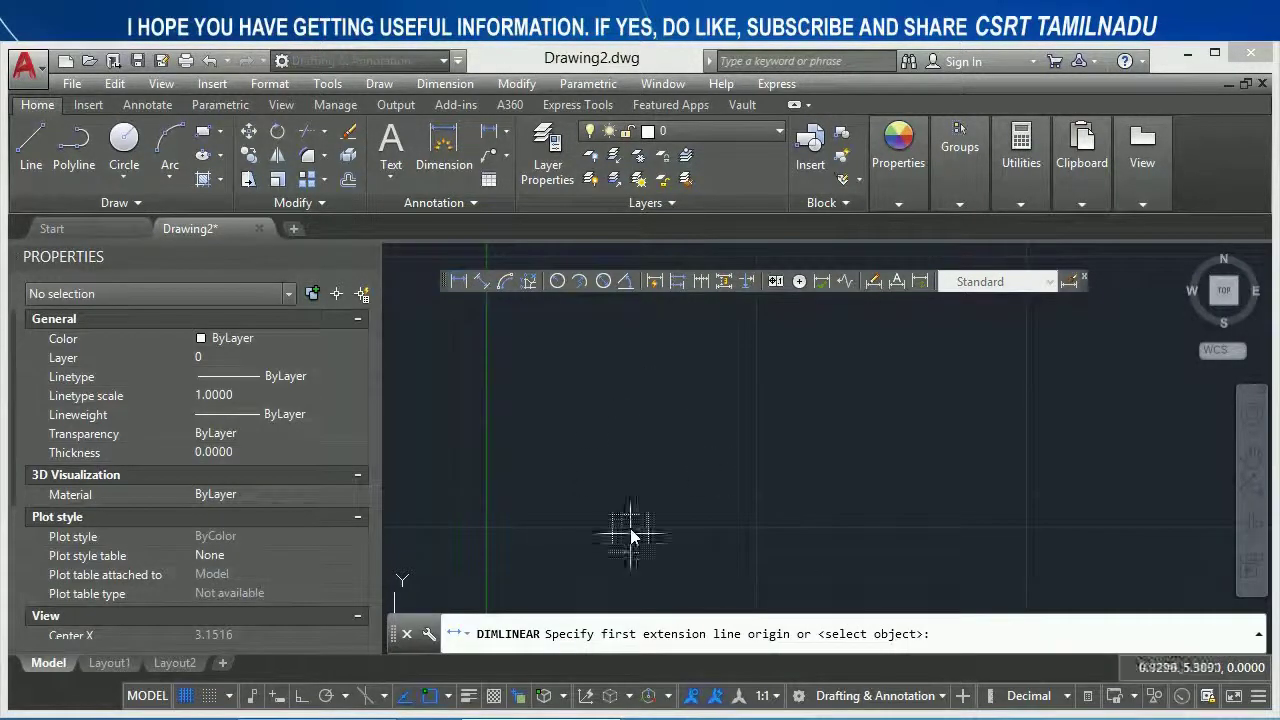
{"action": "left_click", "coordinate": [600, 470]}
{"action": "left_click", "coordinate": [897, 470]}
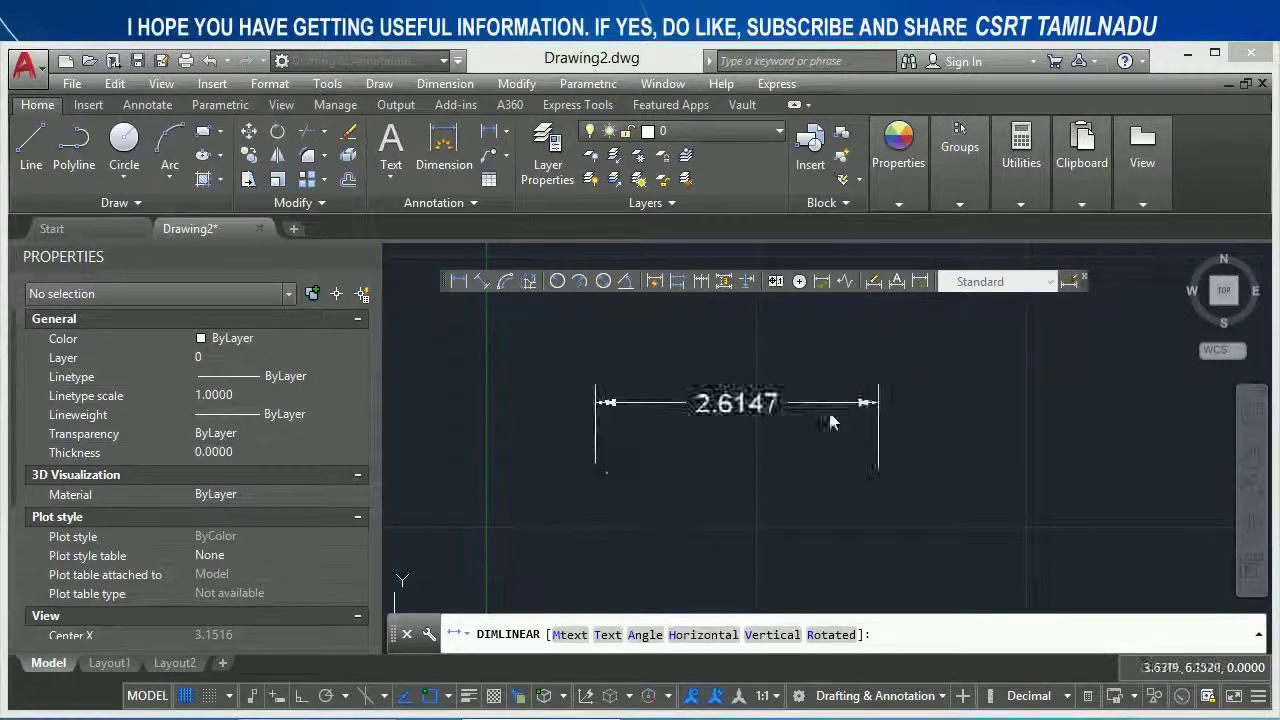
{"action": "left_click", "coordinate": [878, 392]}
{"action": "left_click", "coordinate": [879, 460]}
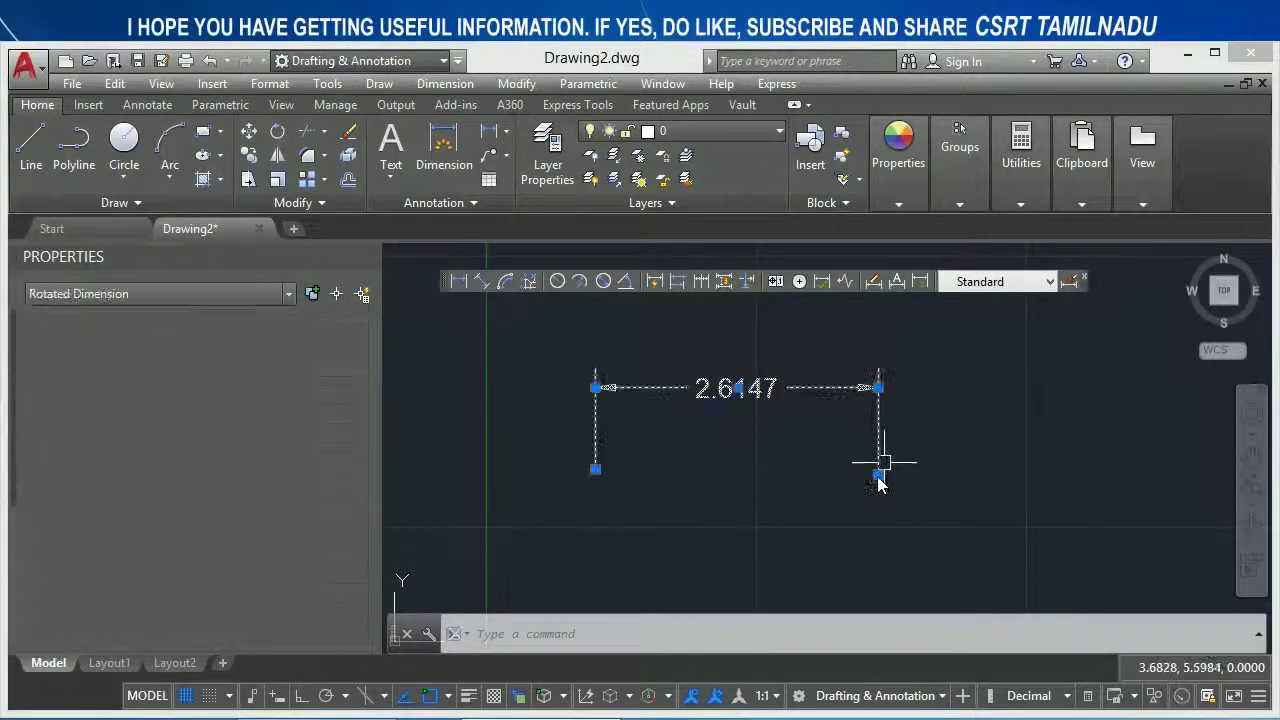
{"action": "left_click", "coordinate": [878, 470]}
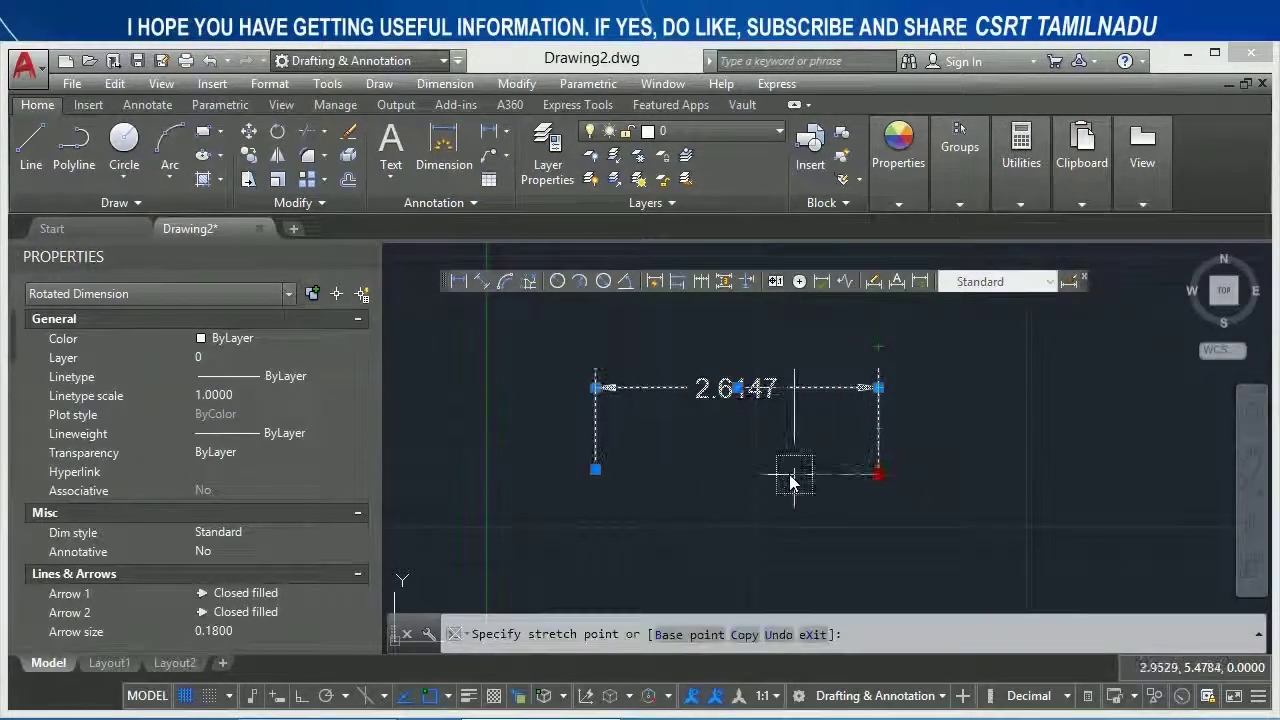
{"action": "left_click", "coordinate": [739, 473]}
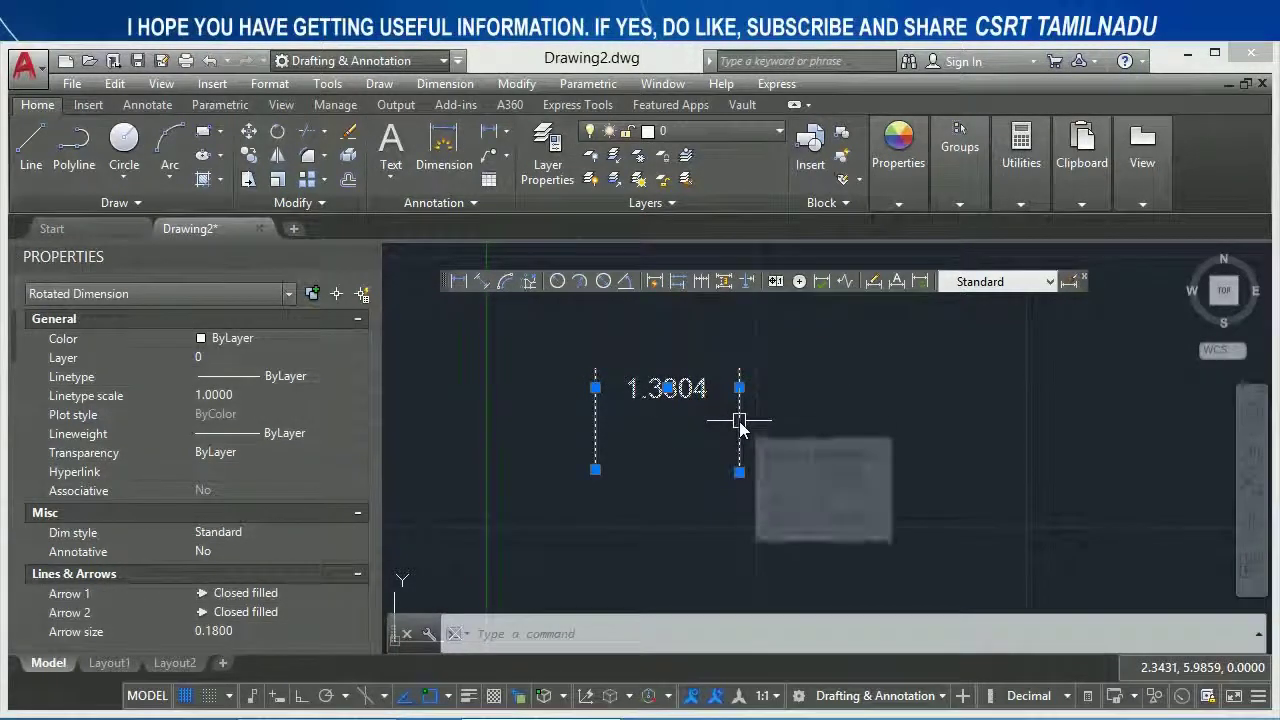
{"action": "key", "text": "Escape"}
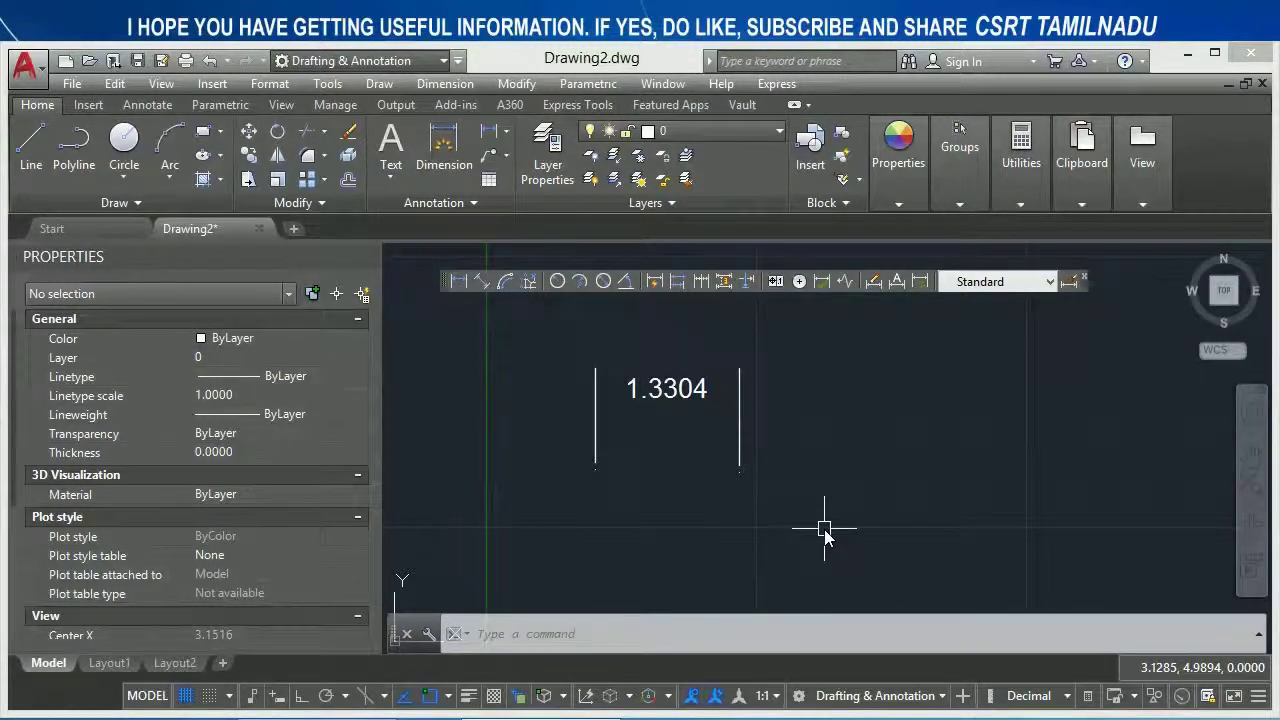
{"action": "type", "text": "DIMTIX"}
{"action": "key", "text": "Return"}
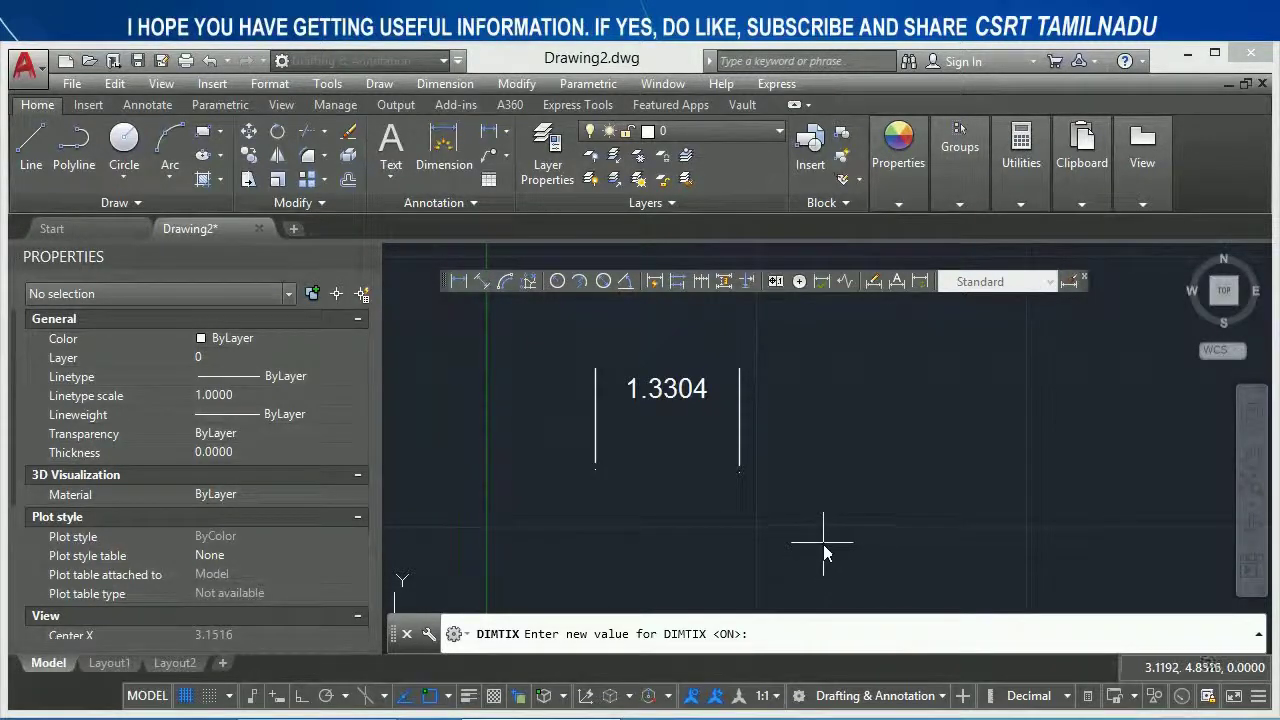
Draw a 1.0348 linear dimension and grip-stretch it down to 0.7946
{"action": "left_click", "coordinate": [458, 281]}
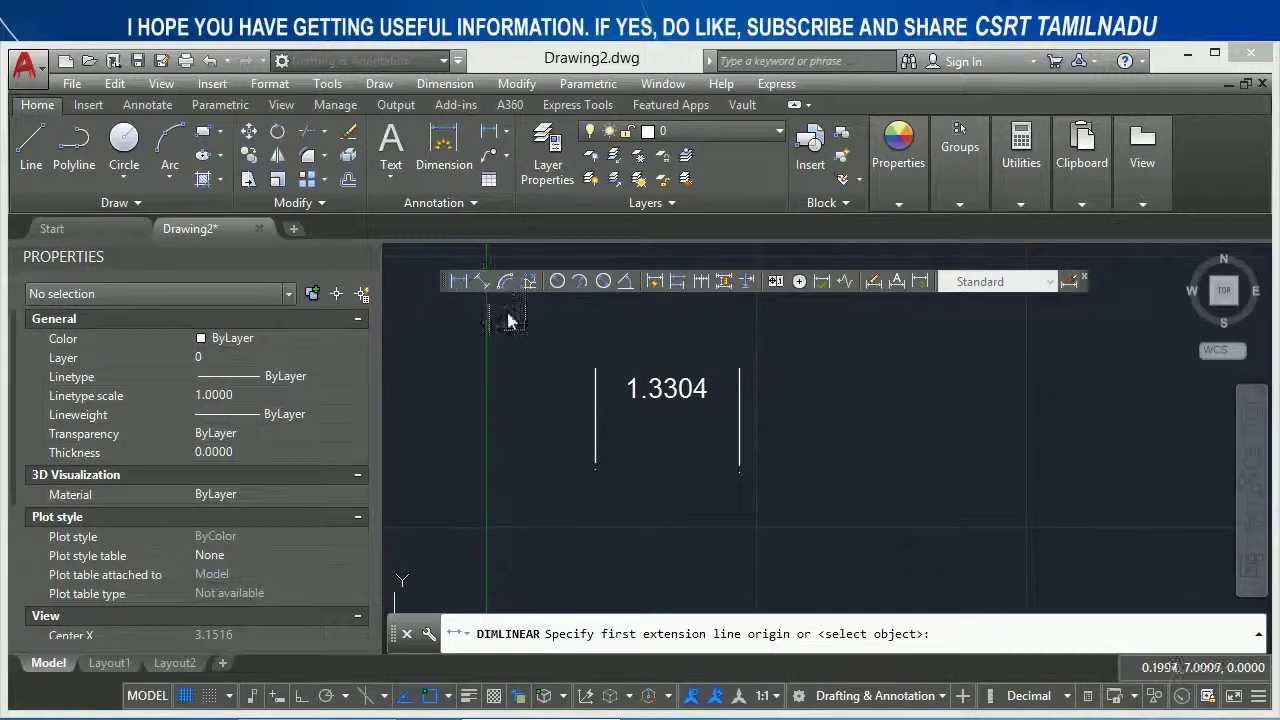
{"action": "left_click", "coordinate": [803, 528]}
{"action": "left_click", "coordinate": [915, 540]}
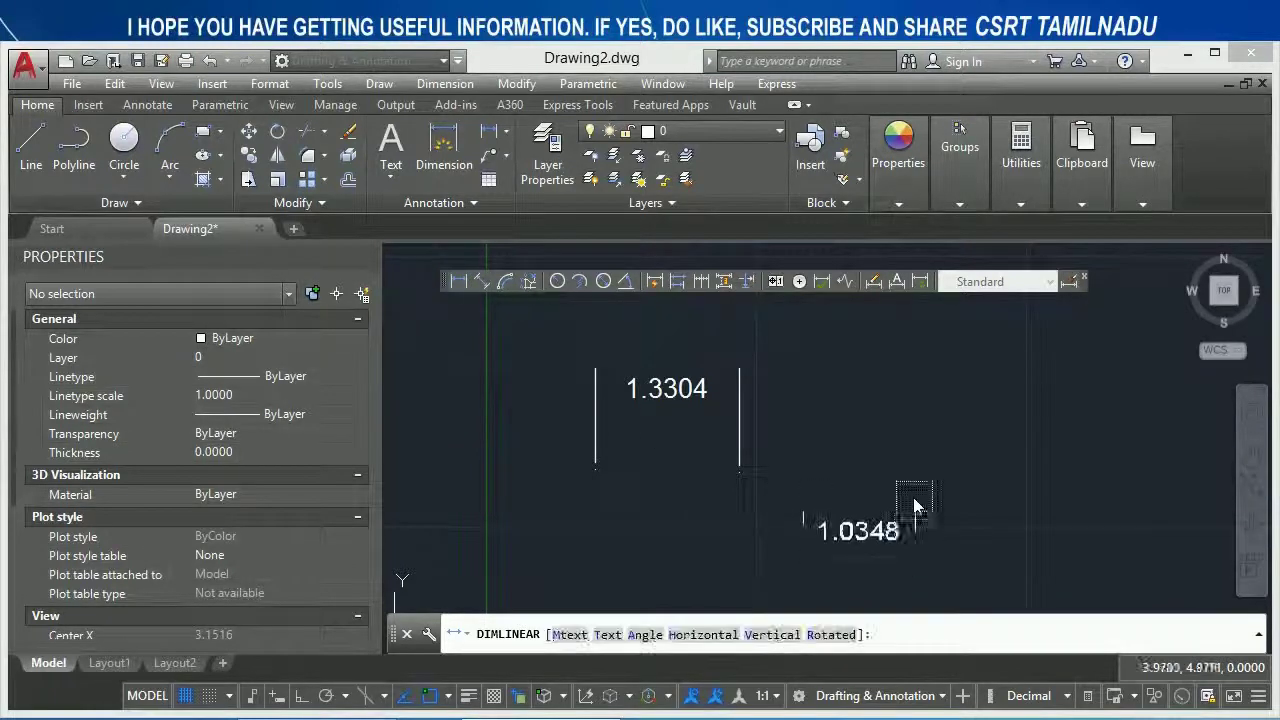
{"action": "left_click", "coordinate": [910, 476]}
{"action": "left_click", "coordinate": [912, 511]}
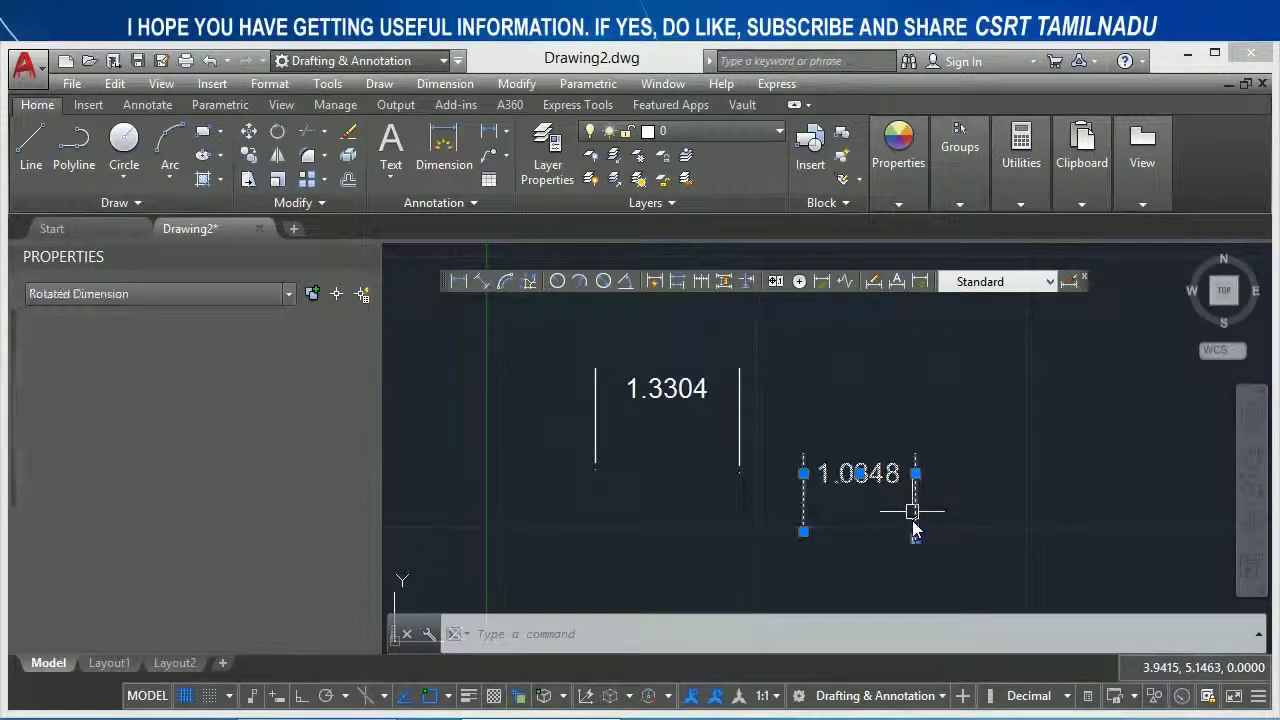
{"action": "left_click", "coordinate": [915, 537]}
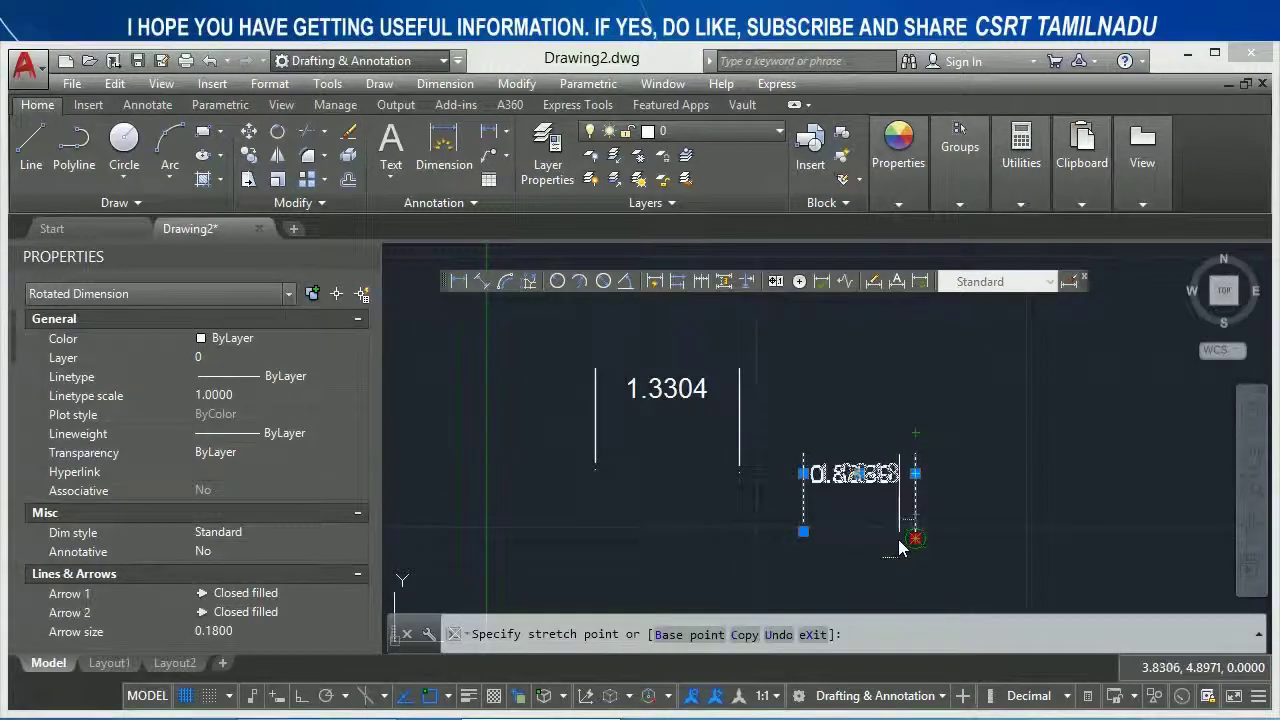
{"action": "left_click", "coordinate": [890, 538]}
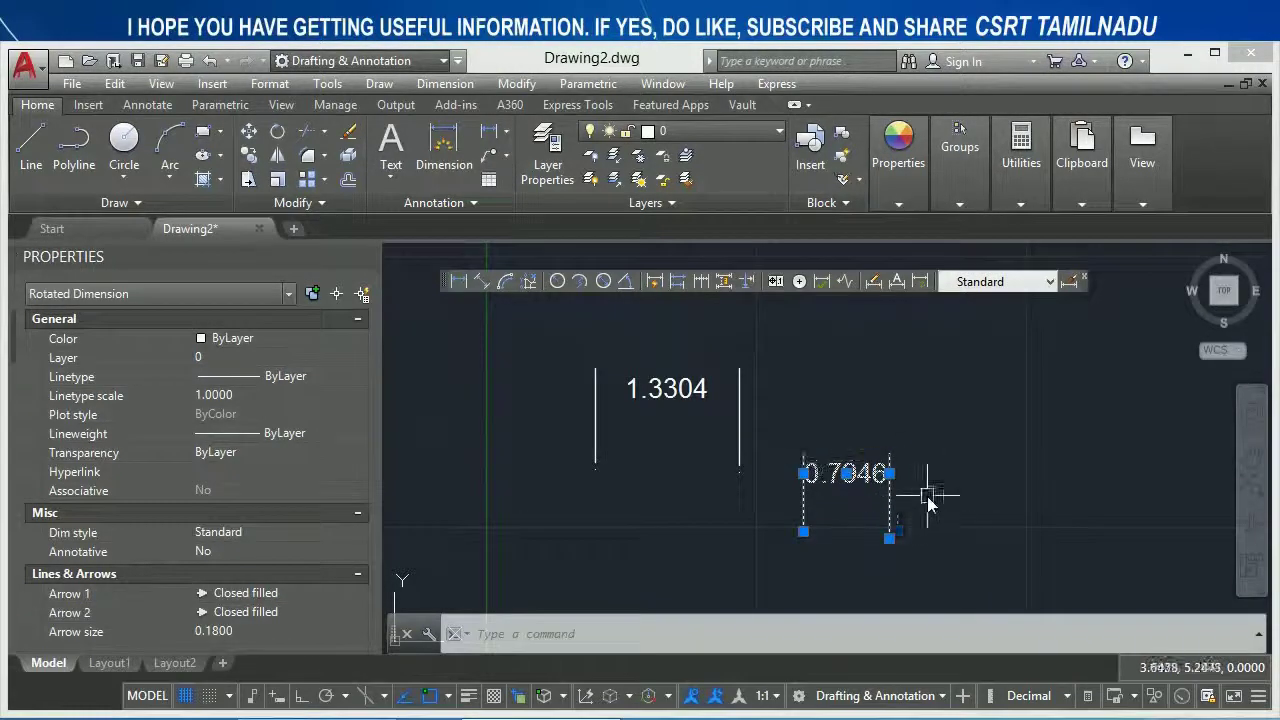
{"action": "key", "text": "Escape"}
Set DIMTIX to 0 to stop forcing text inside the extension lines
{"action": "type", "text": "DIMTIX"}
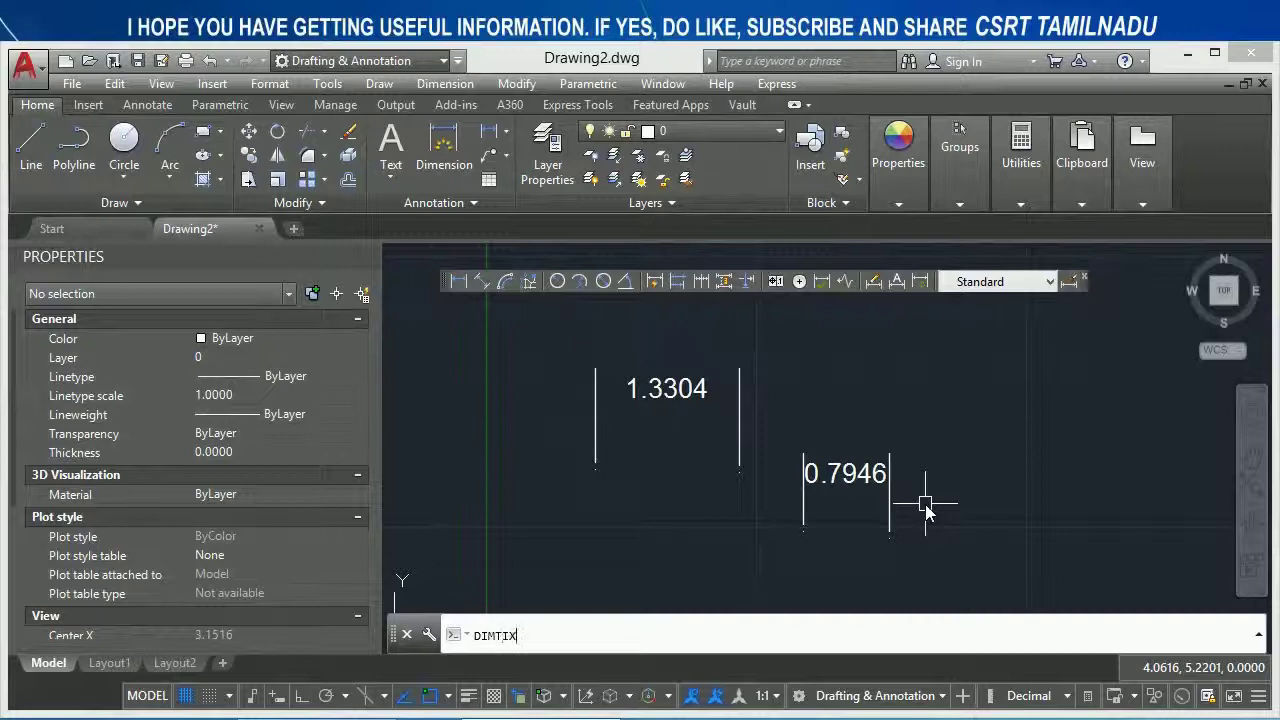
{"action": "key", "text": "Return"}
{"action": "type", "text": "0"}
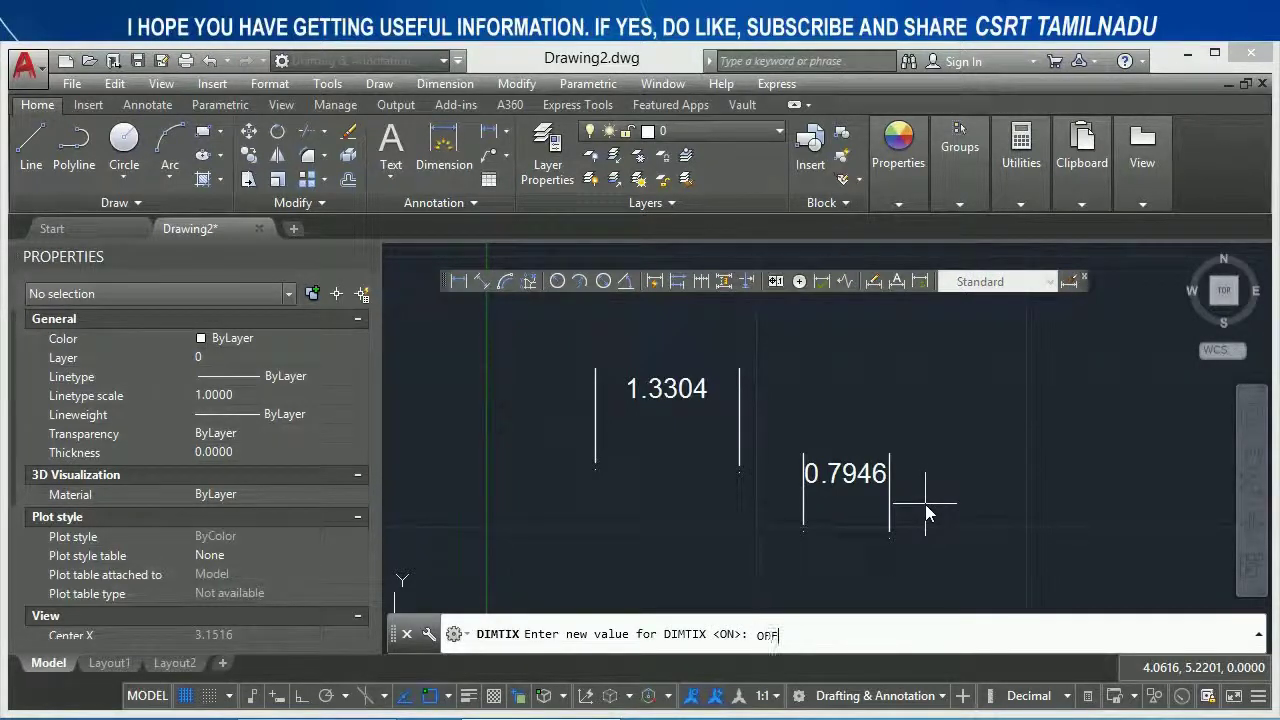
{"action": "key", "text": "Return"}
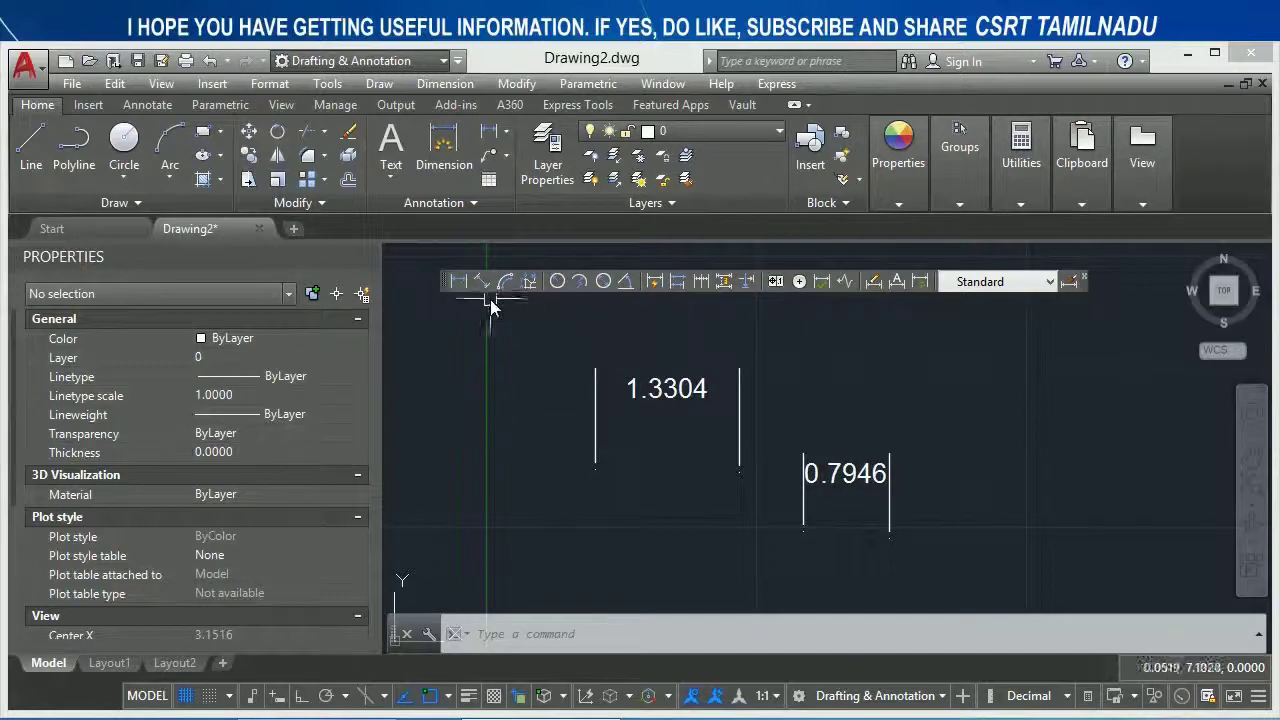
Draw a 1.5706 linear dimension and grip-stretch it to 0.9703, pushing text outside
{"action": "left_click", "coordinate": [463, 287]}
{"action": "left_click", "coordinate": [871, 377]}
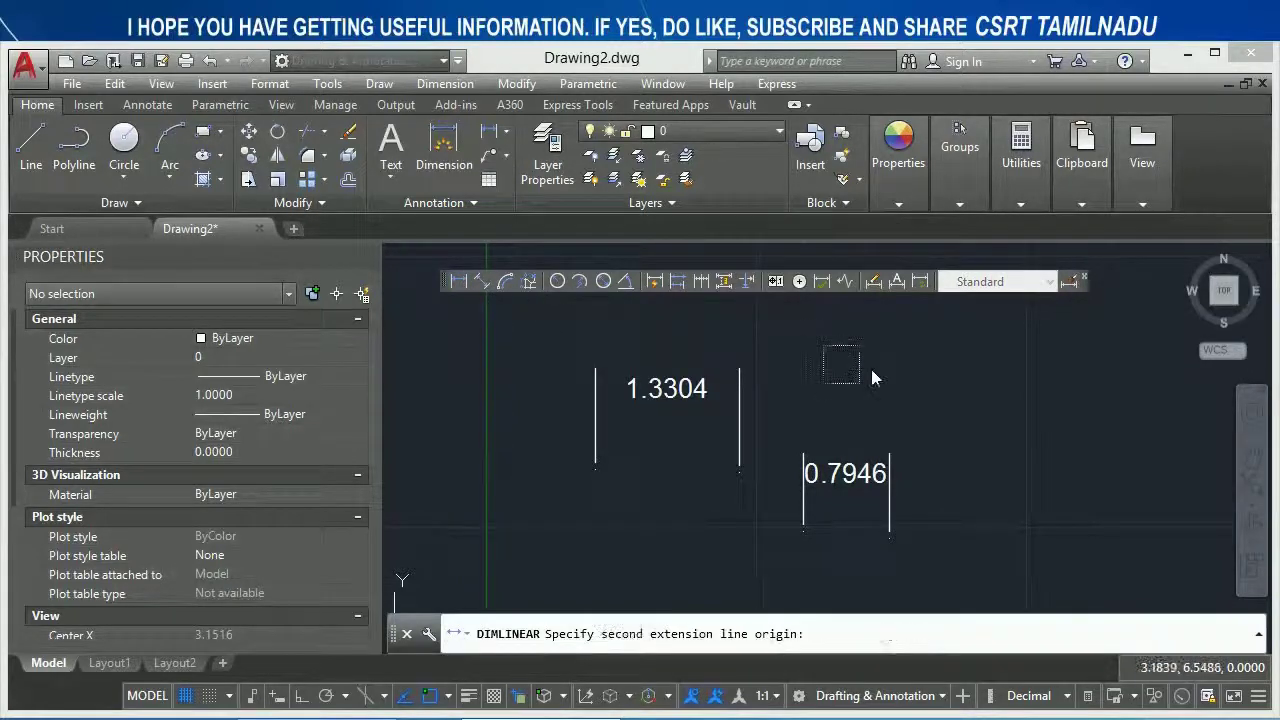
{"action": "left_click", "coordinate": [1000, 358]}
{"action": "middle_click_drag", "start_coordinate": [994, 343], "coordinate": [977, 487]}
{"action": "left_click", "coordinate": [977, 410]}
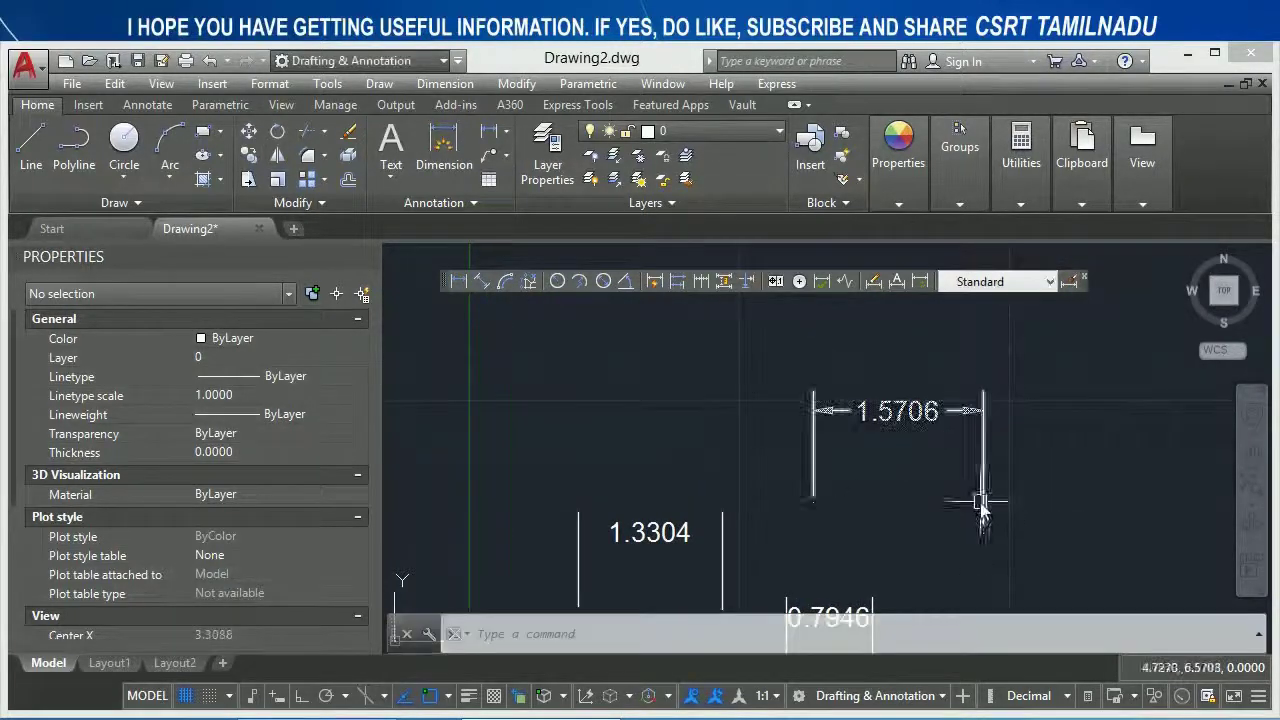
{"action": "left_click", "coordinate": [980, 505]}
{"action": "left_click", "coordinate": [983, 531]}
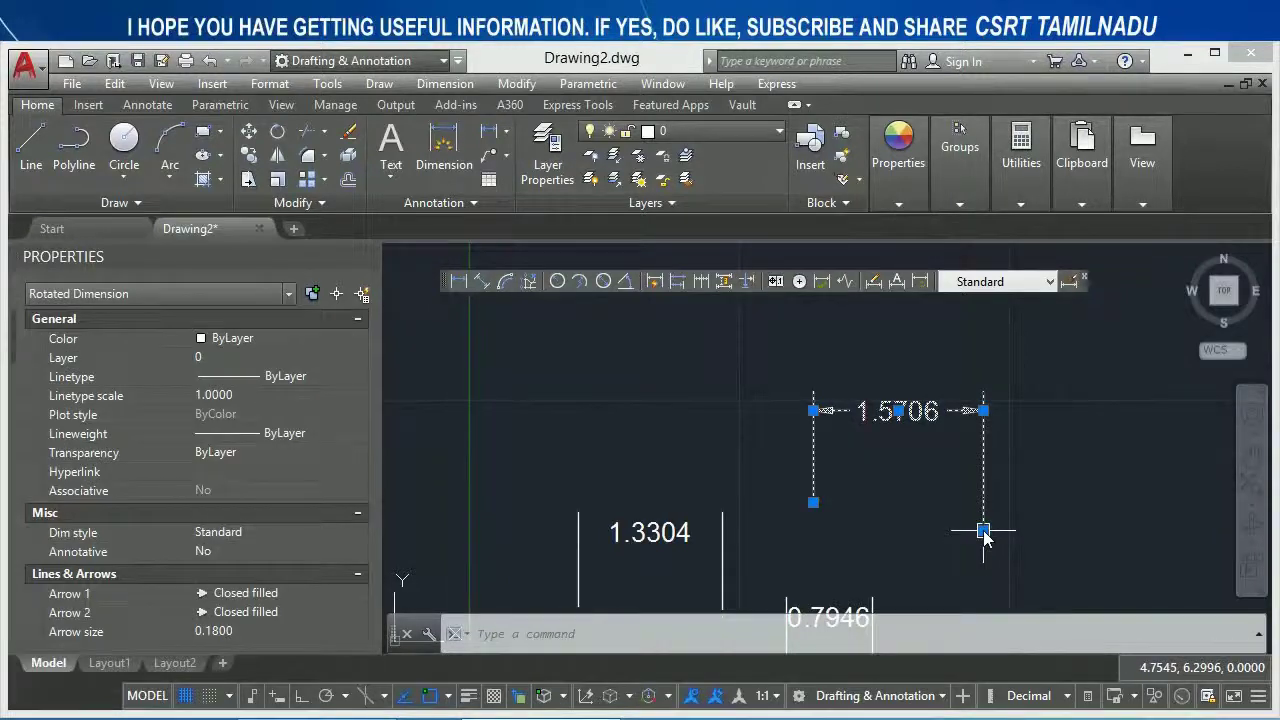
{"action": "left_click", "coordinate": [918, 522]}
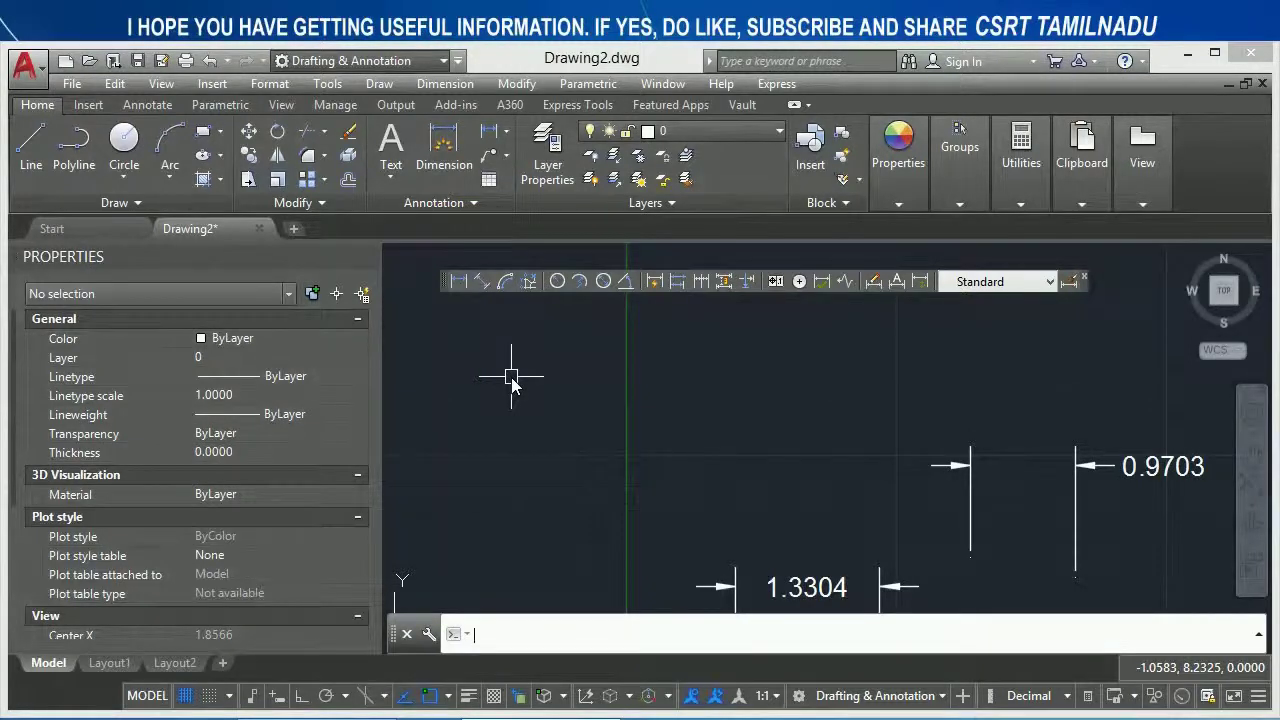
Turn on suppressing dimension lines outside the extension lines
{"action": "type", "text": "DIMSOX"}
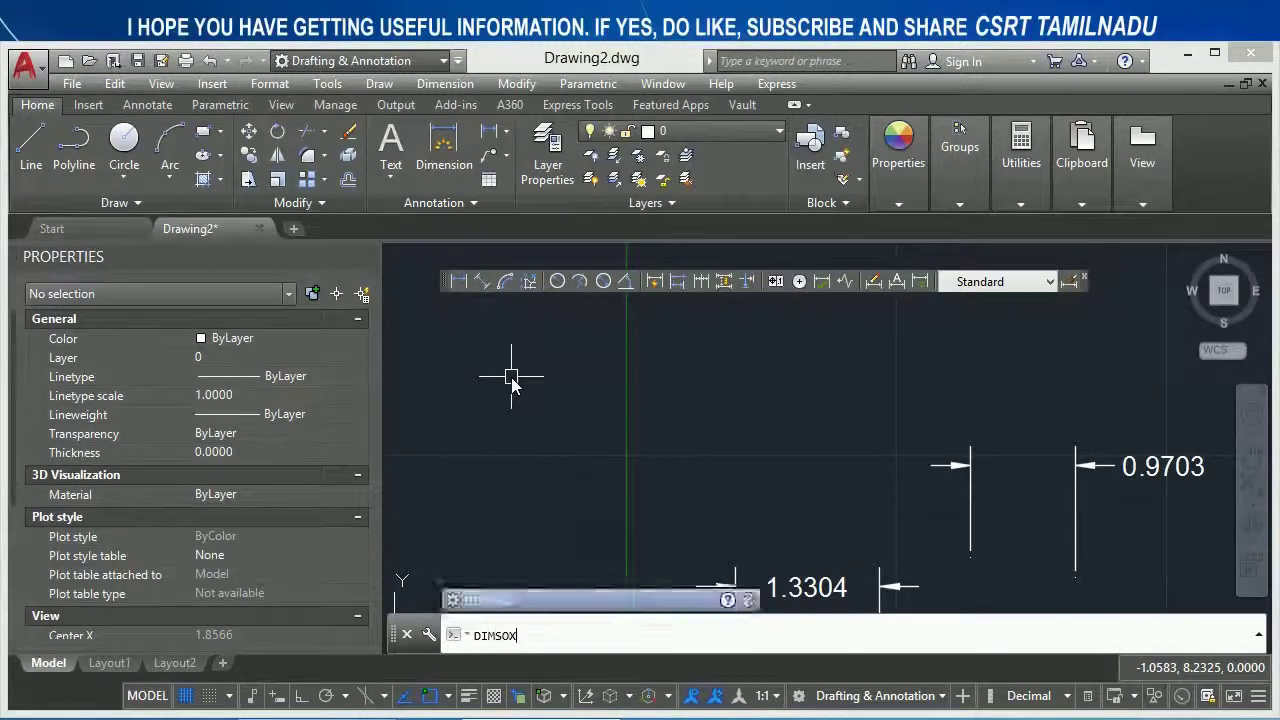
{"action": "key", "text": "Return"}
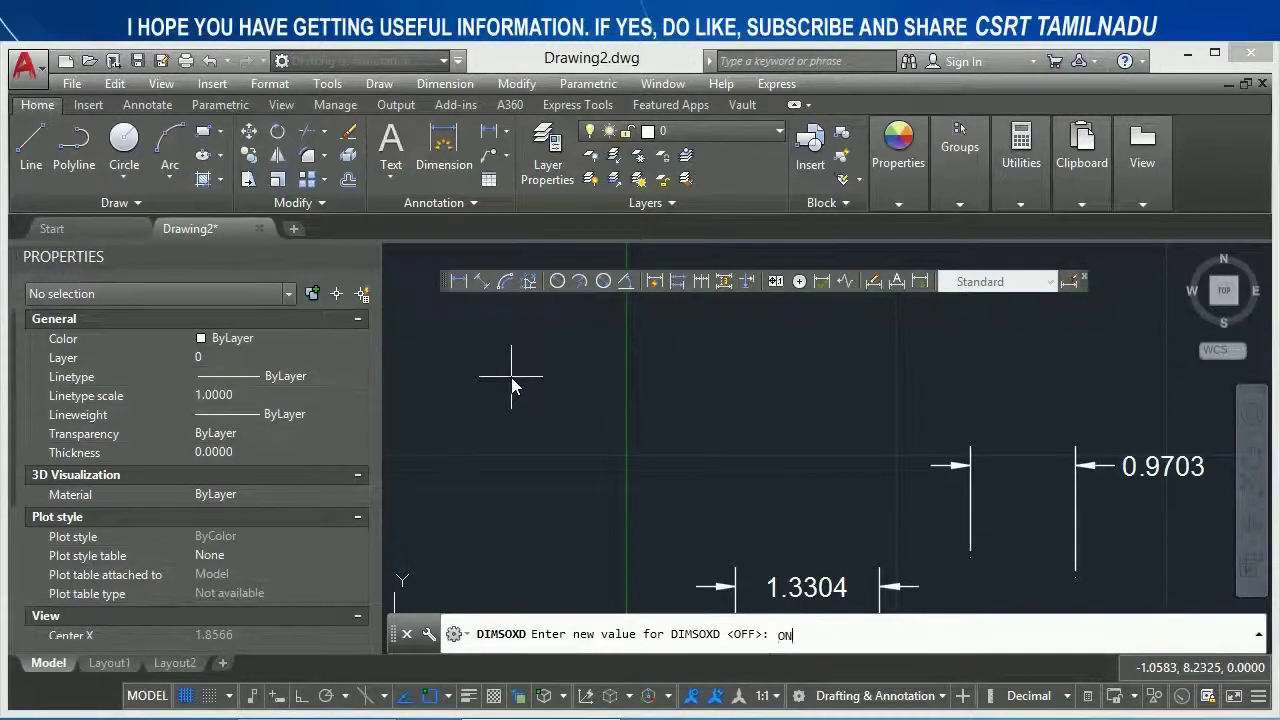
{"action": "key", "text": "Return"}
Draw a 1.4967 linear dimension and grip-stretch it down to 1.1087
{"action": "left_click", "coordinate": [459, 283]}
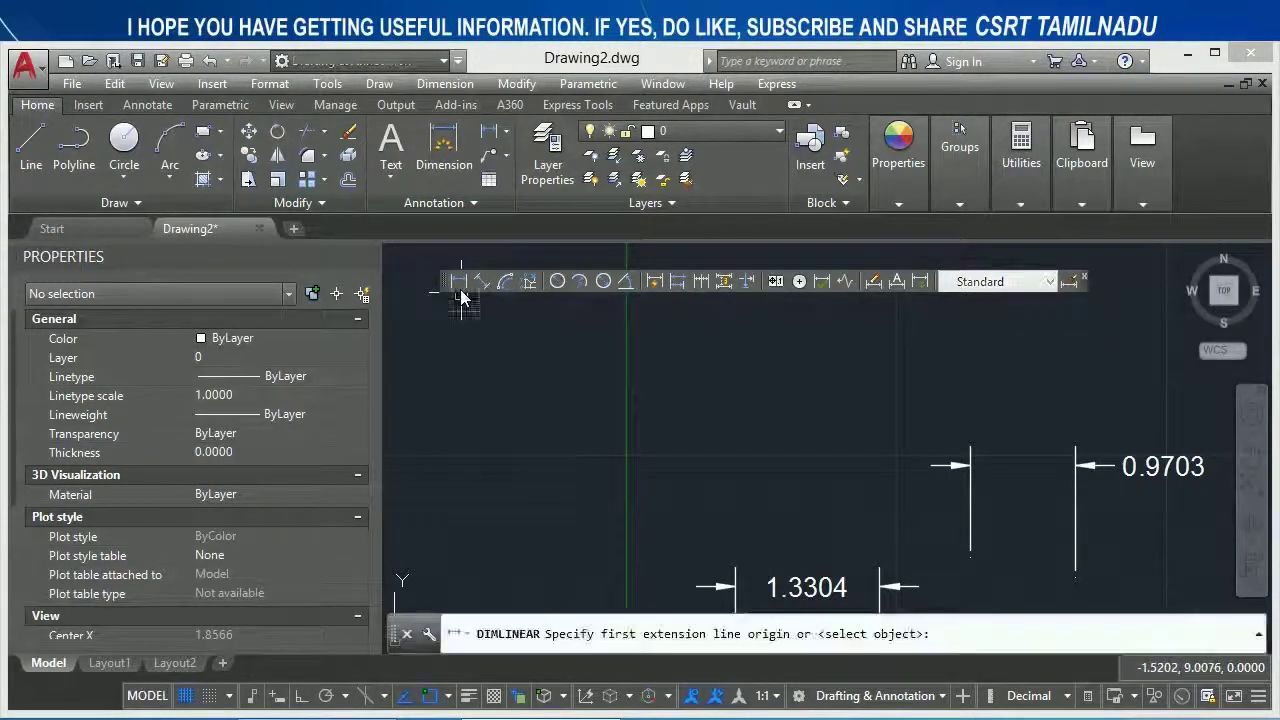
{"action": "left_click", "coordinate": [459, 283]}
{"action": "left_click", "coordinate": [483, 503]}
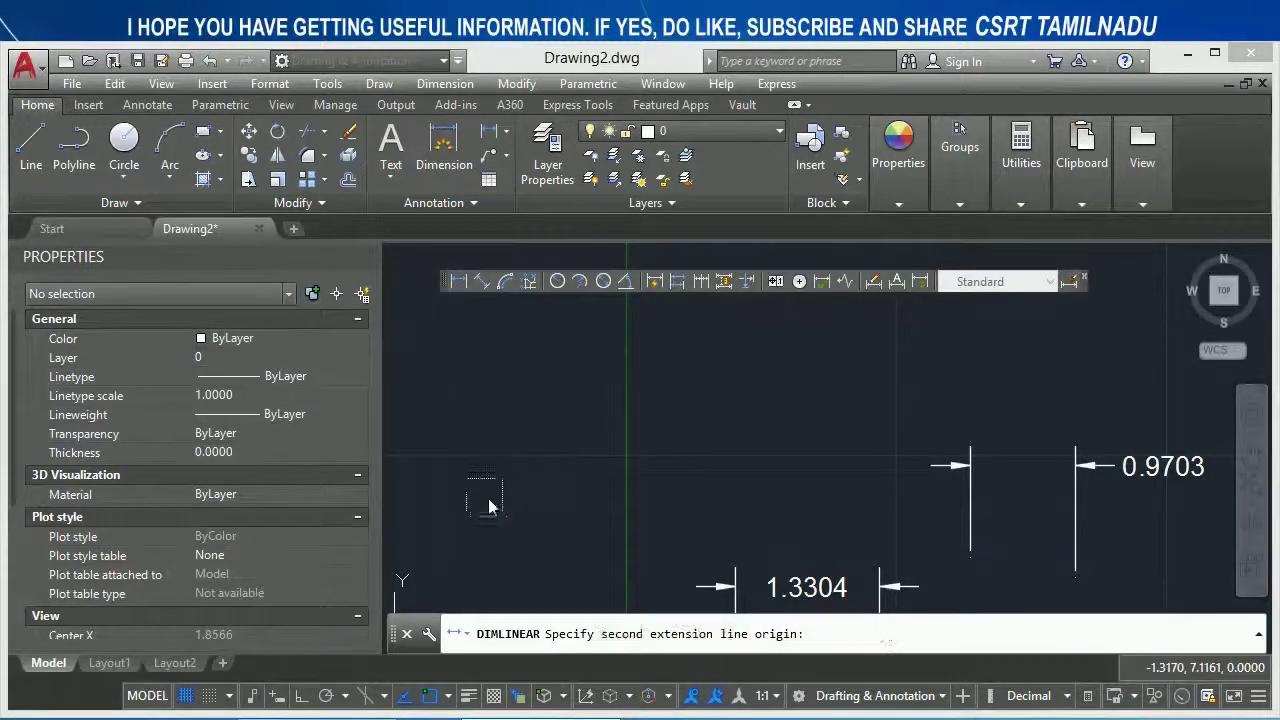
{"action": "left_click", "coordinate": [645, 503]}
{"action": "left_click", "coordinate": [636, 382]}
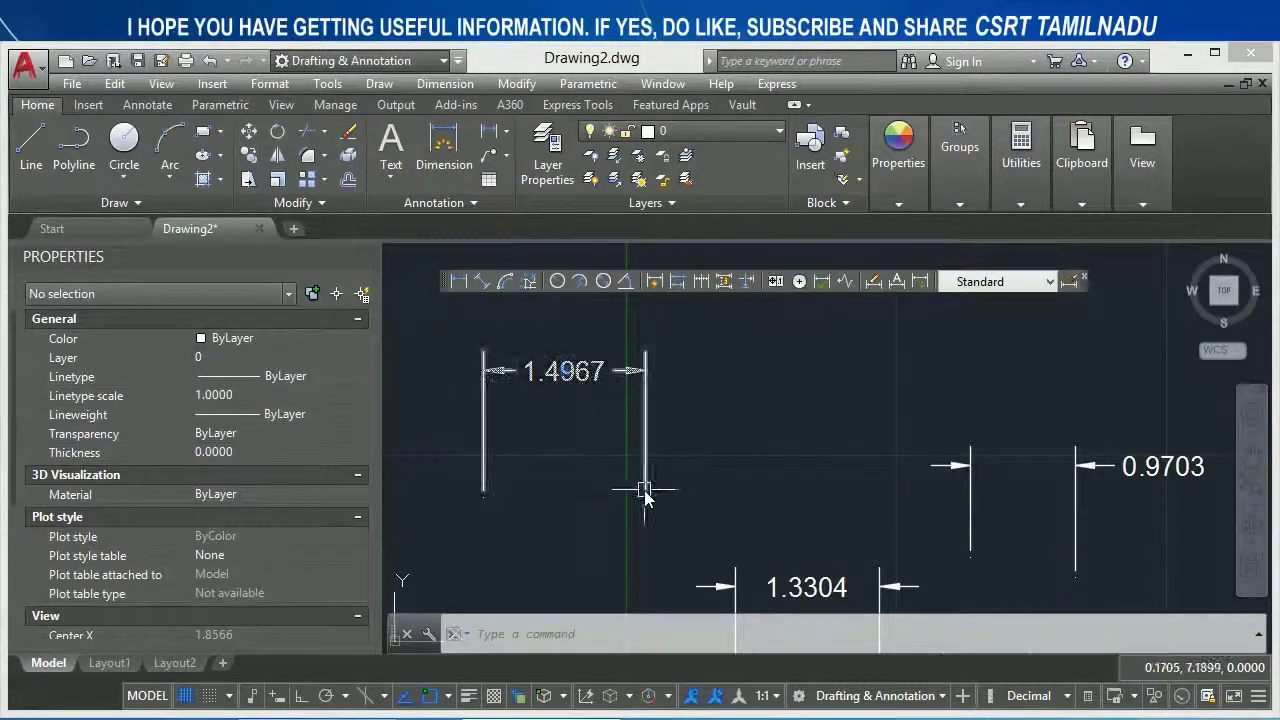
{"action": "left_click", "coordinate": [645, 500]}
{"action": "left_click", "coordinate": [645, 503]}
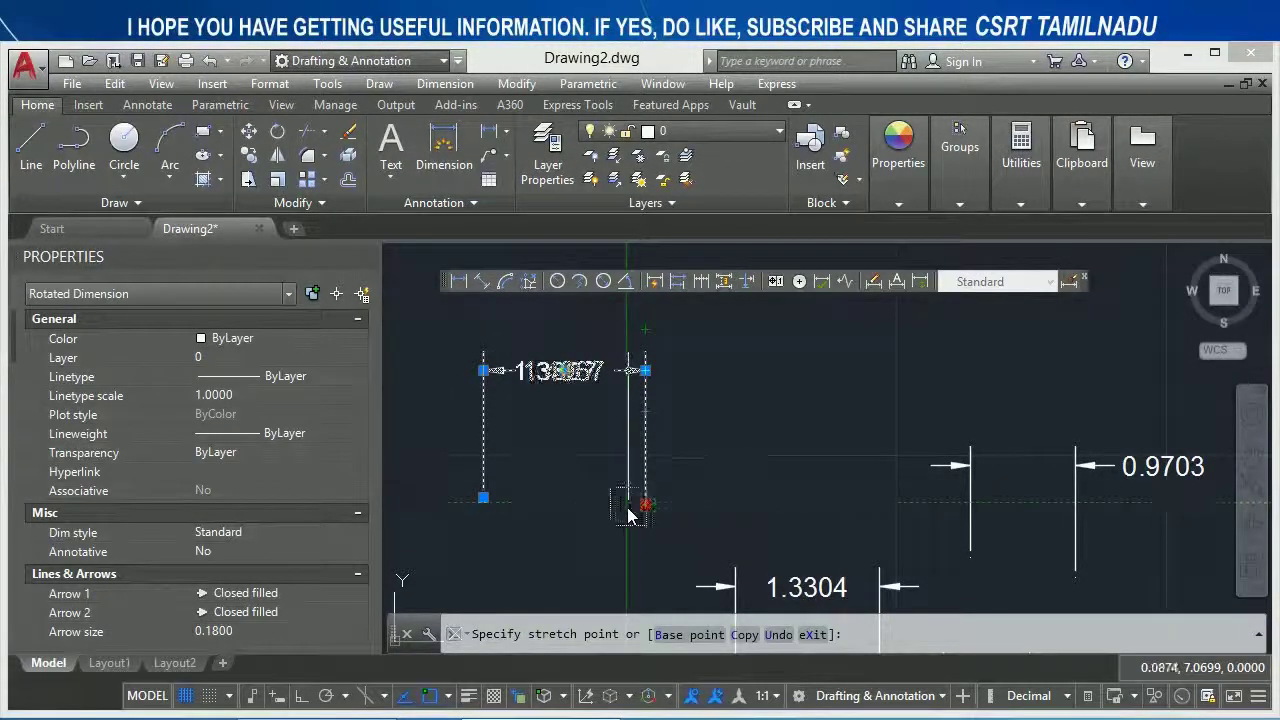
{"action": "left_click", "coordinate": [603, 503]}
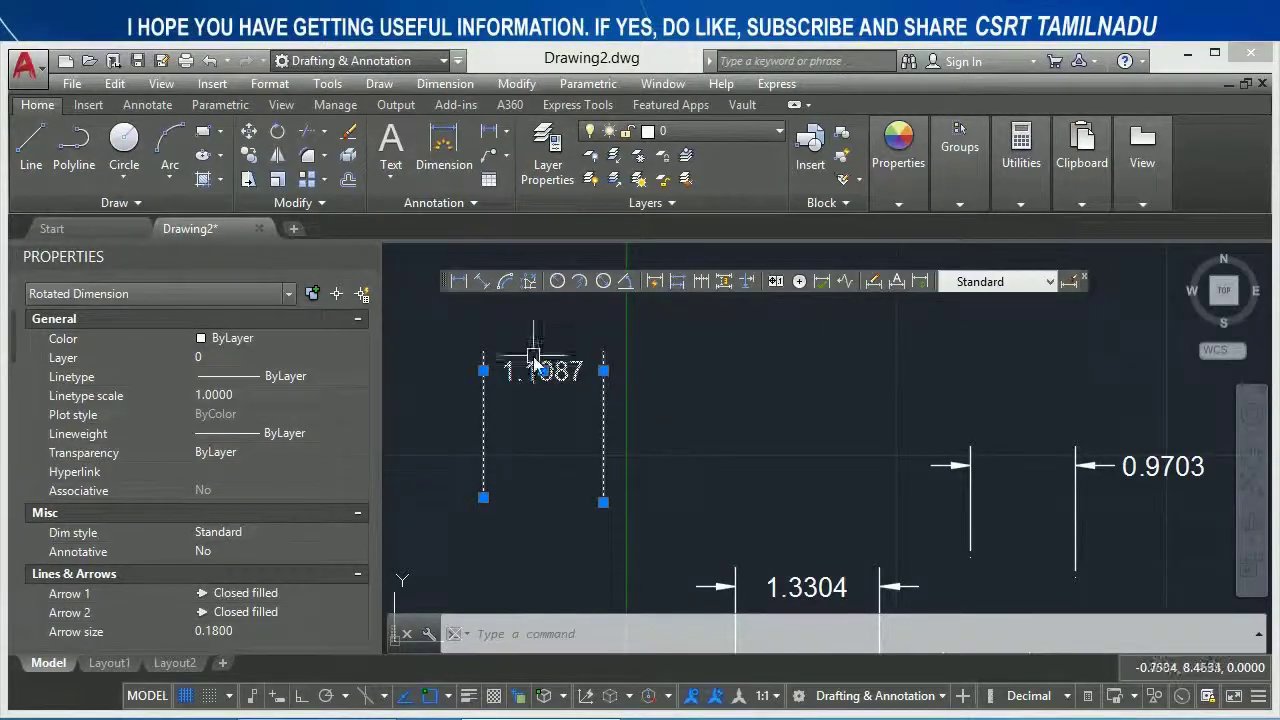
{"action": "key", "text": "Escape"}
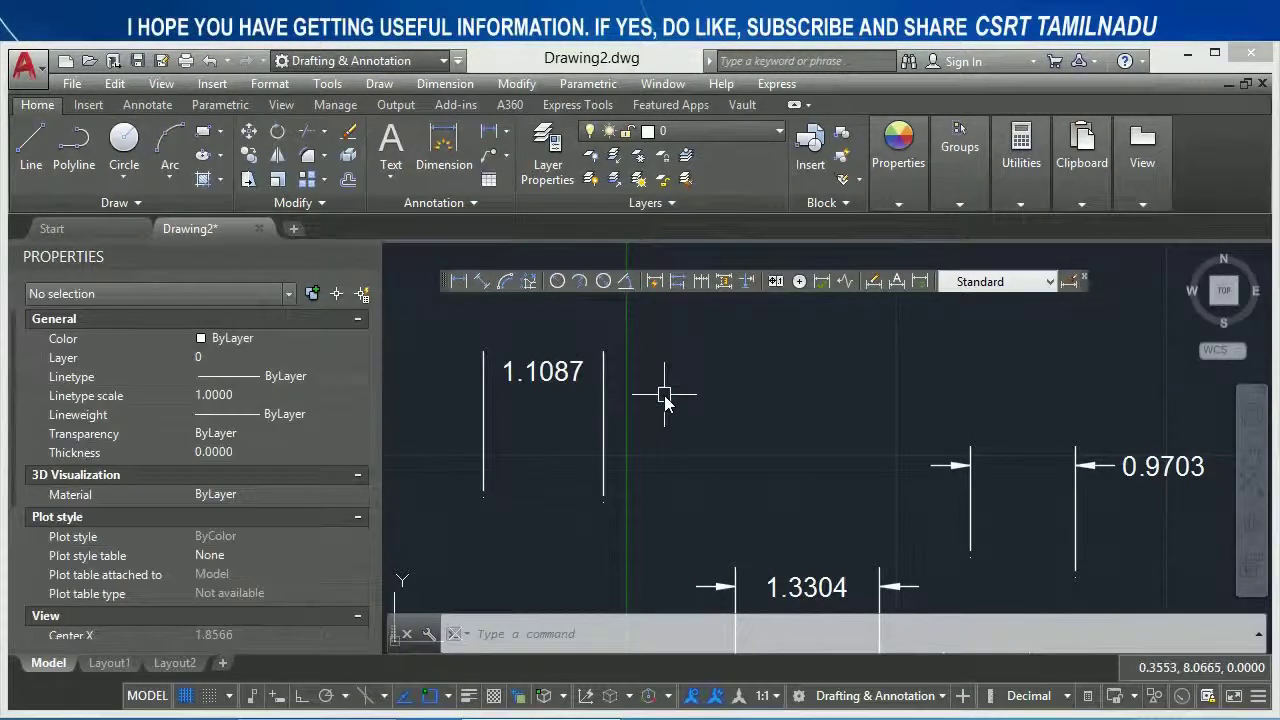
Revisit the DIMSOXD setting and place a 1.2196 linear dimension beside the 1.1087 one
{"action": "type", "text": "do"}
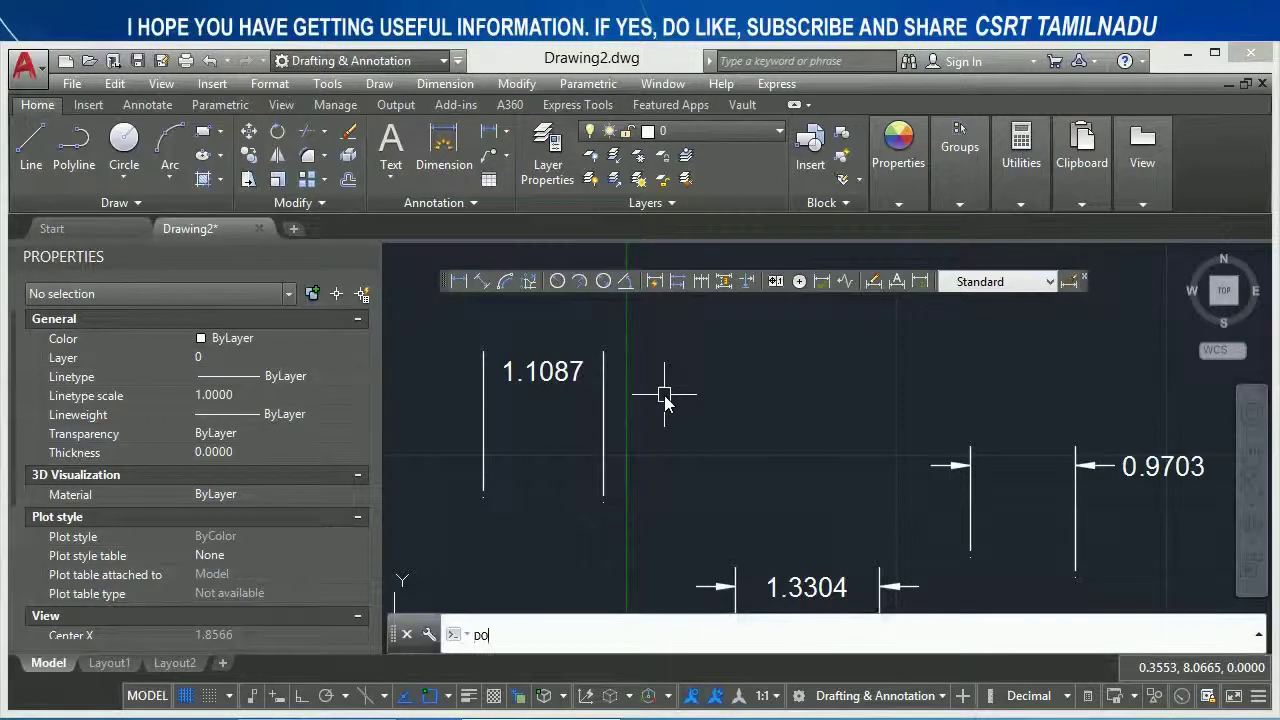
{"action": "type", "text": "IMSOXD"}
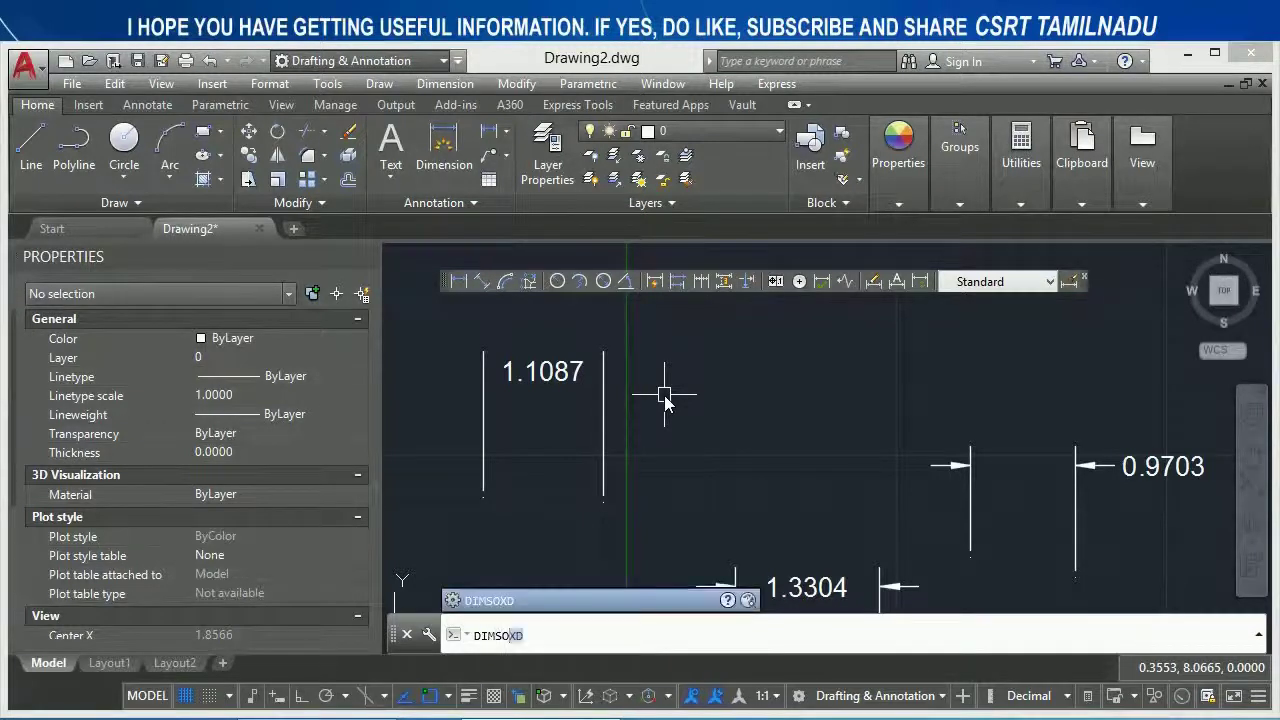
{"action": "key", "text": "Return"}
{"action": "key", "text": "Return"}
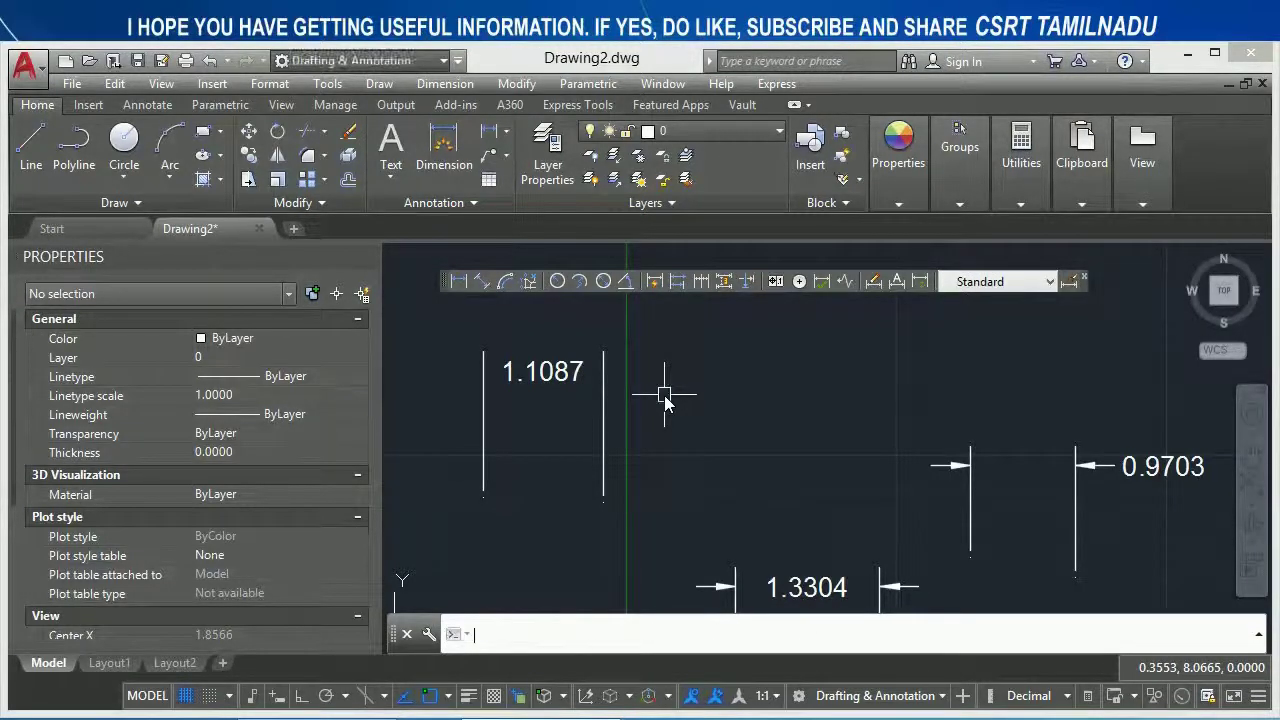
{"action": "left_click", "coordinate": [459, 281]}
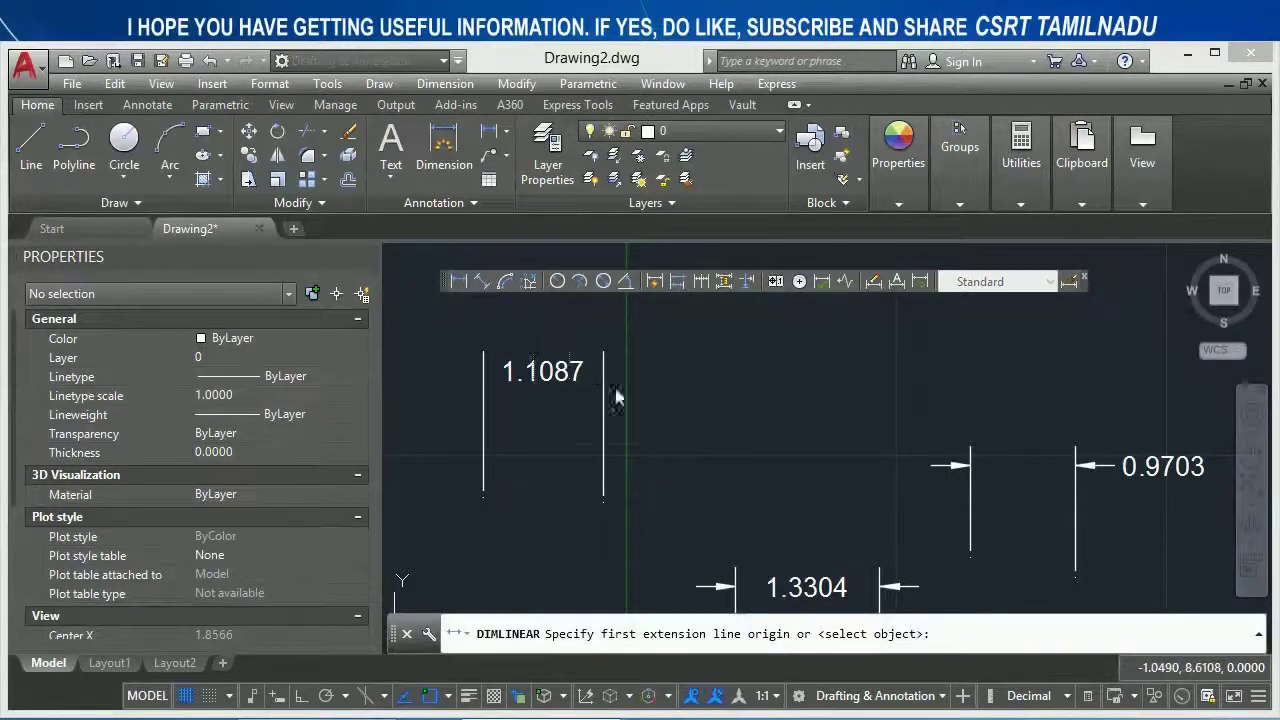
{"action": "left_click", "coordinate": [642, 396]}
{"action": "left_click", "coordinate": [792, 389]}
{"action": "left_click", "coordinate": [808, 356]}
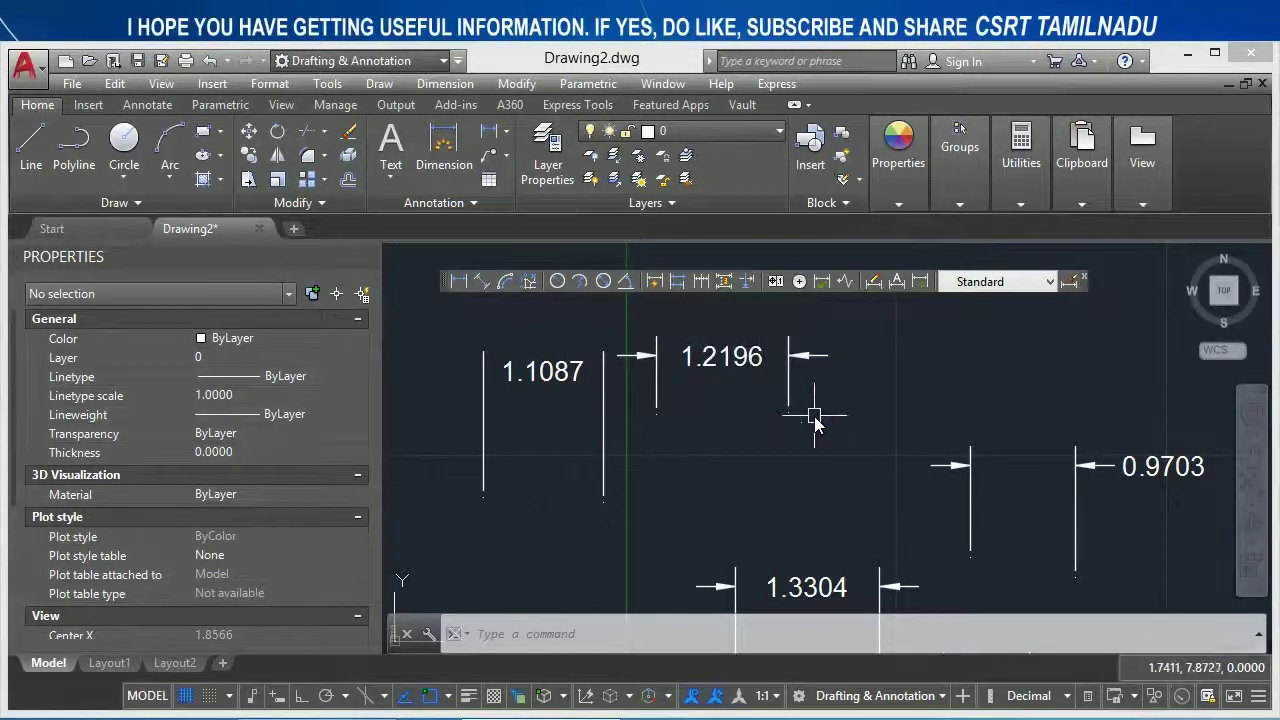
Erase all dimensions and update the Standard style's Fit options so the dimension line moves with text
{"action": "key", "text": "ctrl+a"}
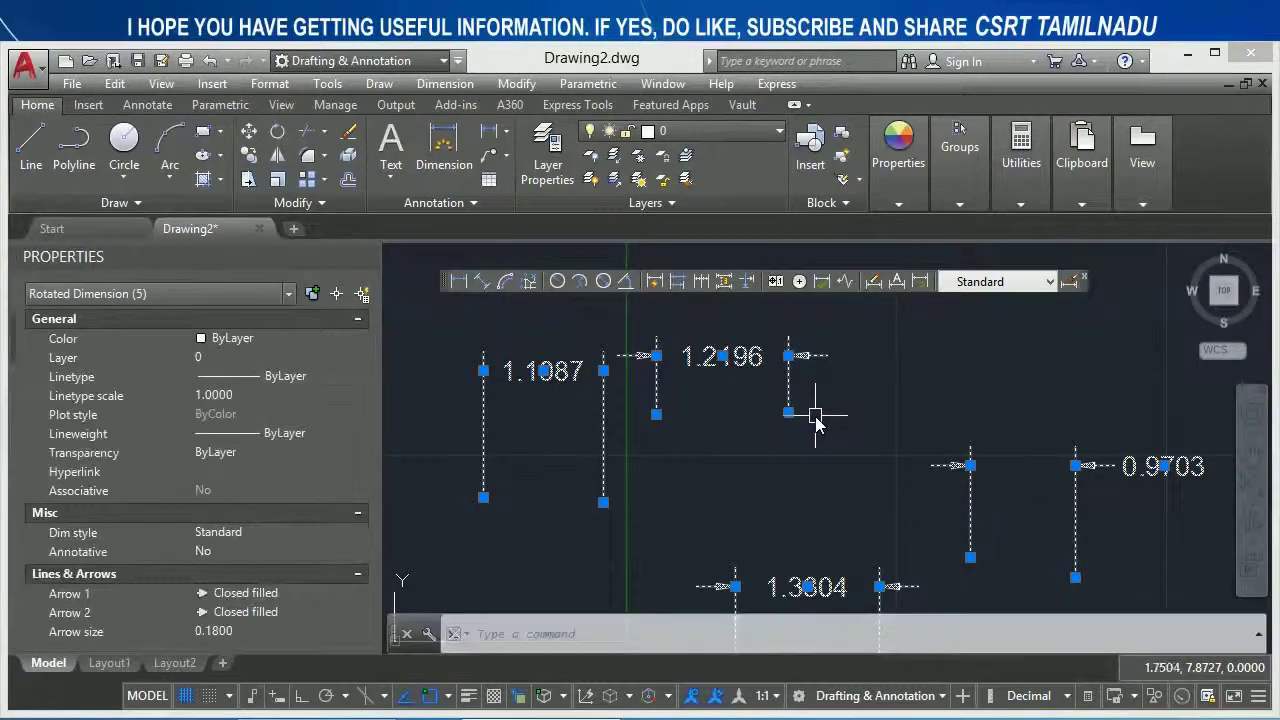
{"action": "key", "text": "Delete"}
{"action": "type", "text": "D"}
{"action": "key", "text": "Return"}
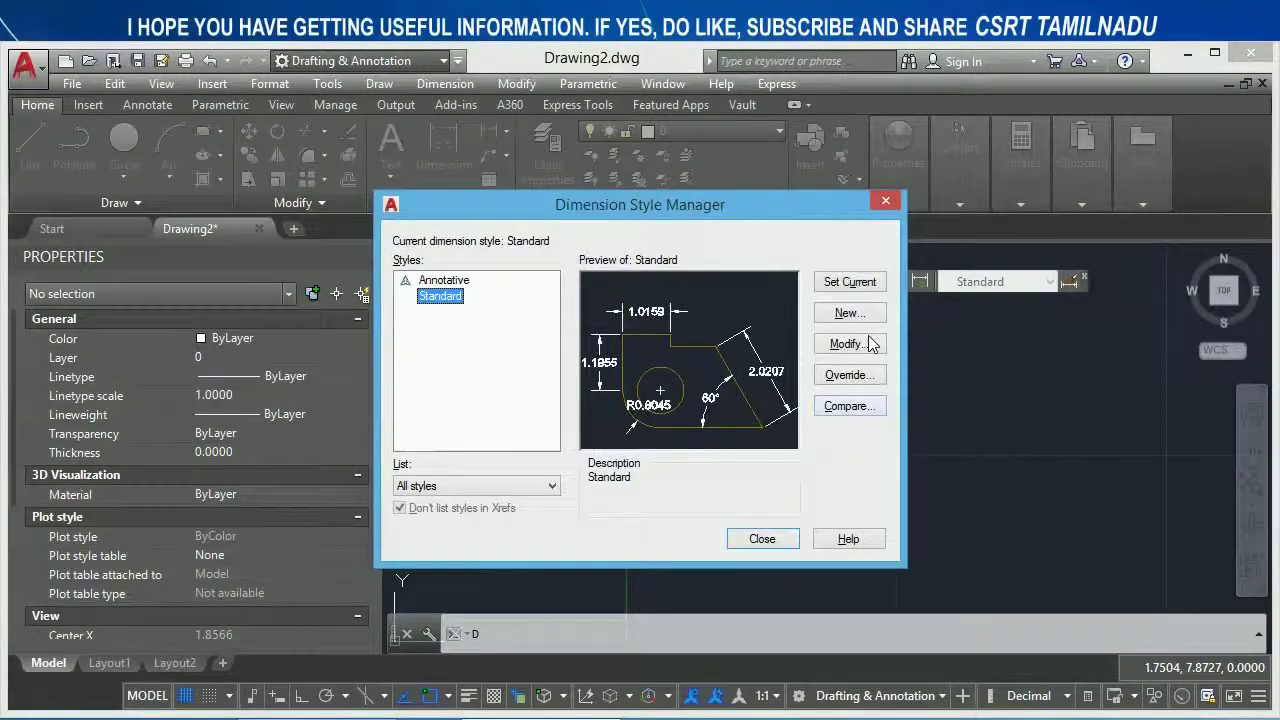
{"action": "left_click", "coordinate": [850, 340]}
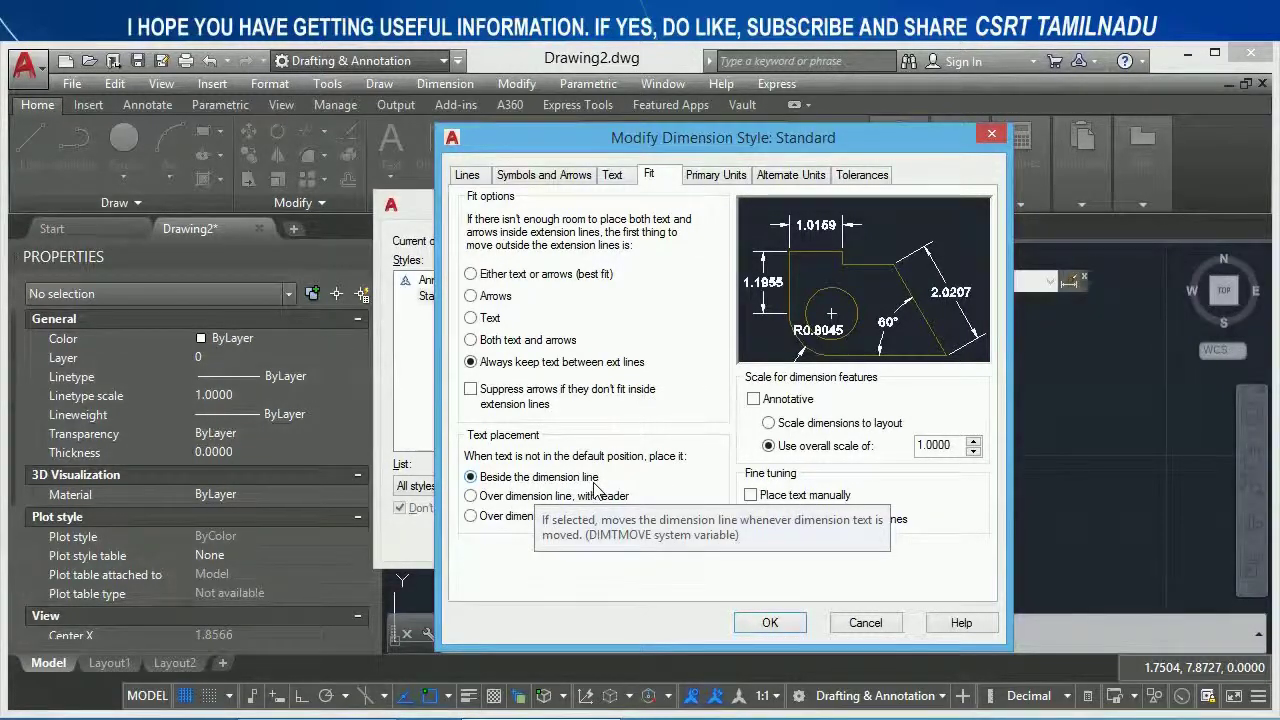
{"action": "left_click", "coordinate": [769, 623]}
{"action": "left_click", "coordinate": [765, 541]}
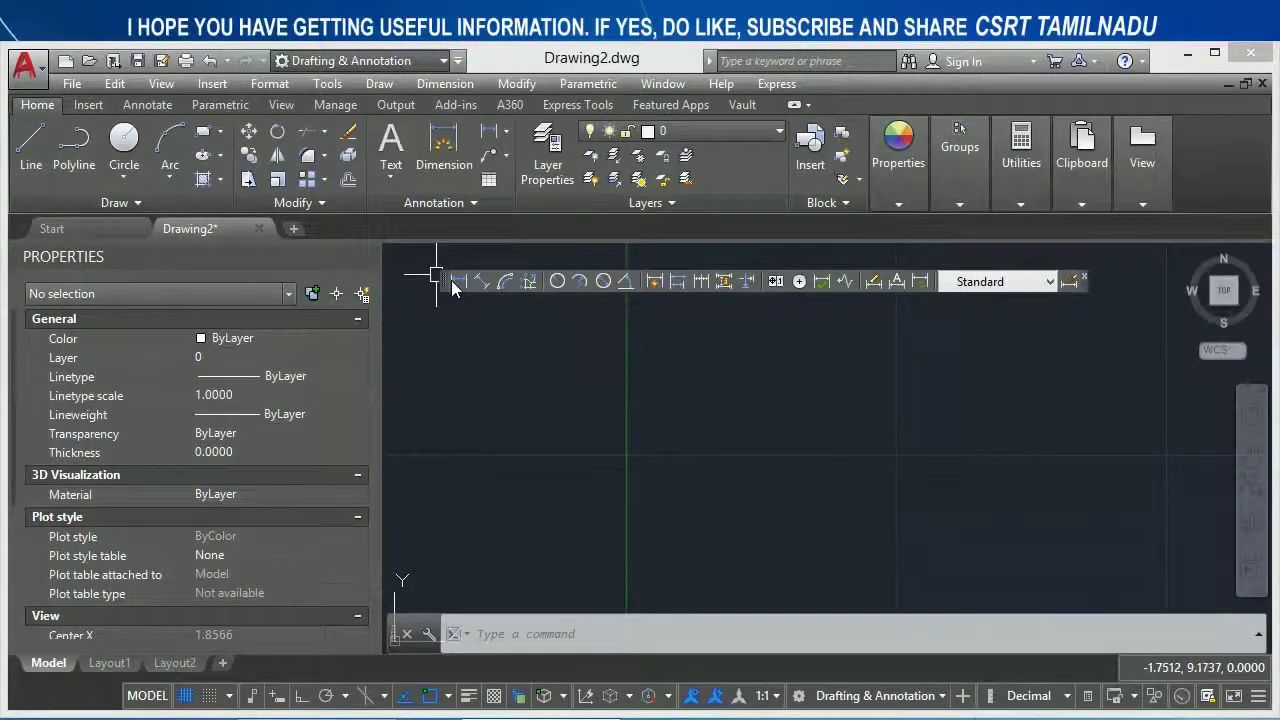
Draw a 1.5614 linear dimension and drag its text, carrying the dimension line along
{"action": "left_click", "coordinate": [455, 283]}
{"action": "left_click", "coordinate": [499, 495]}
{"action": "left_click", "coordinate": [667, 495]}
{"action": "left_click", "coordinate": [619, 380]}
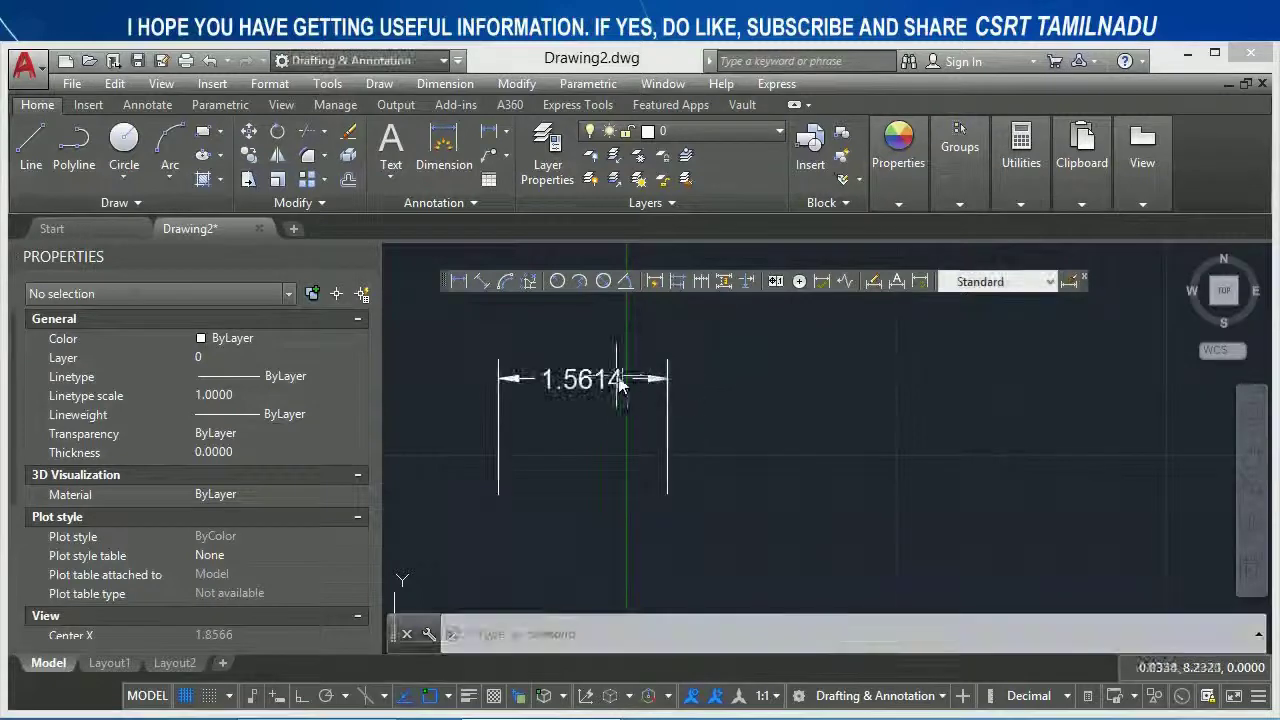
{"action": "left_click", "coordinate": [619, 383]}
{"action": "left_click", "coordinate": [583, 379]}
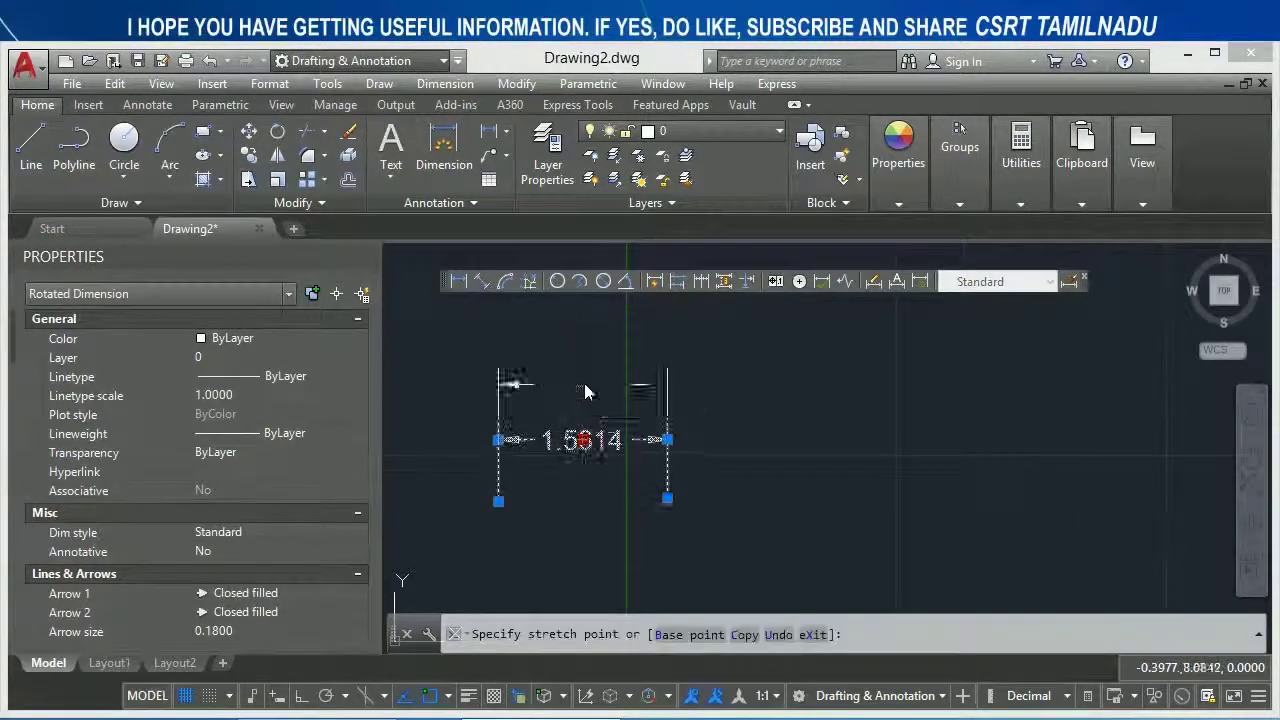
{"action": "left_click", "coordinate": [585, 388]}
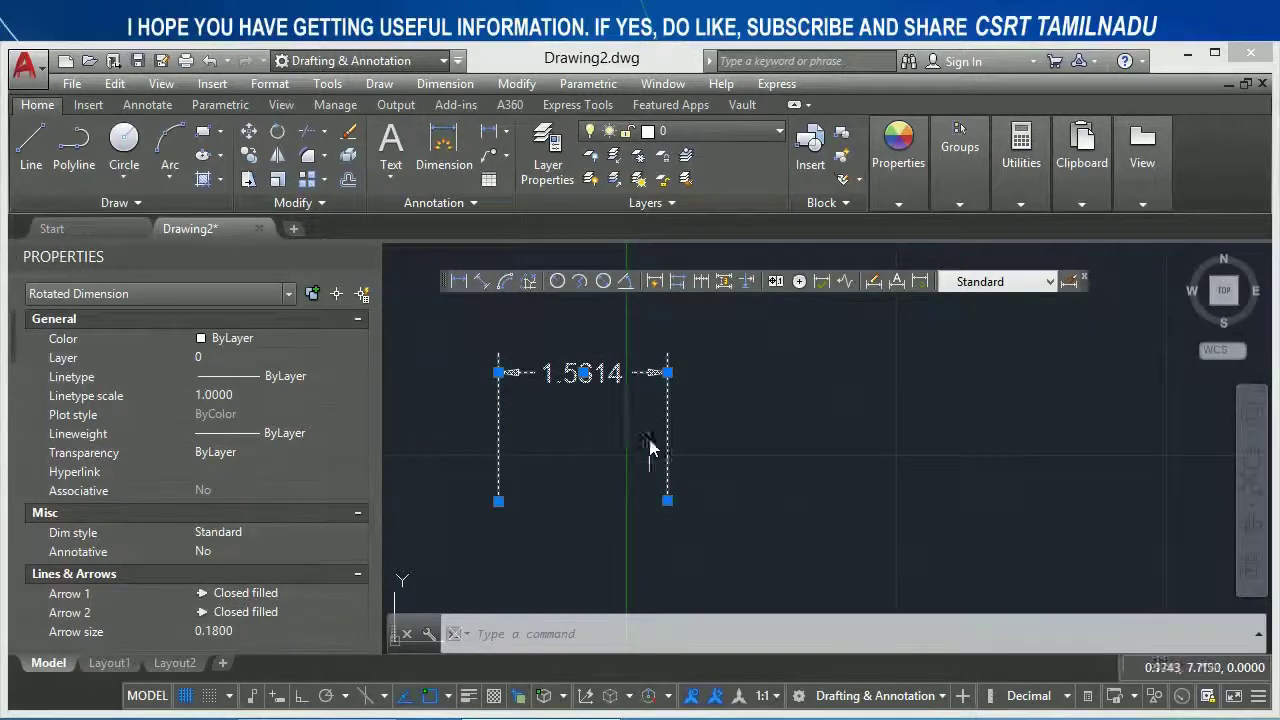
Set the Standard style's Fit text placement to 'Over dimension line, with leader'
{"action": "type", "text": "d"}
{"action": "key", "text": "Return"}
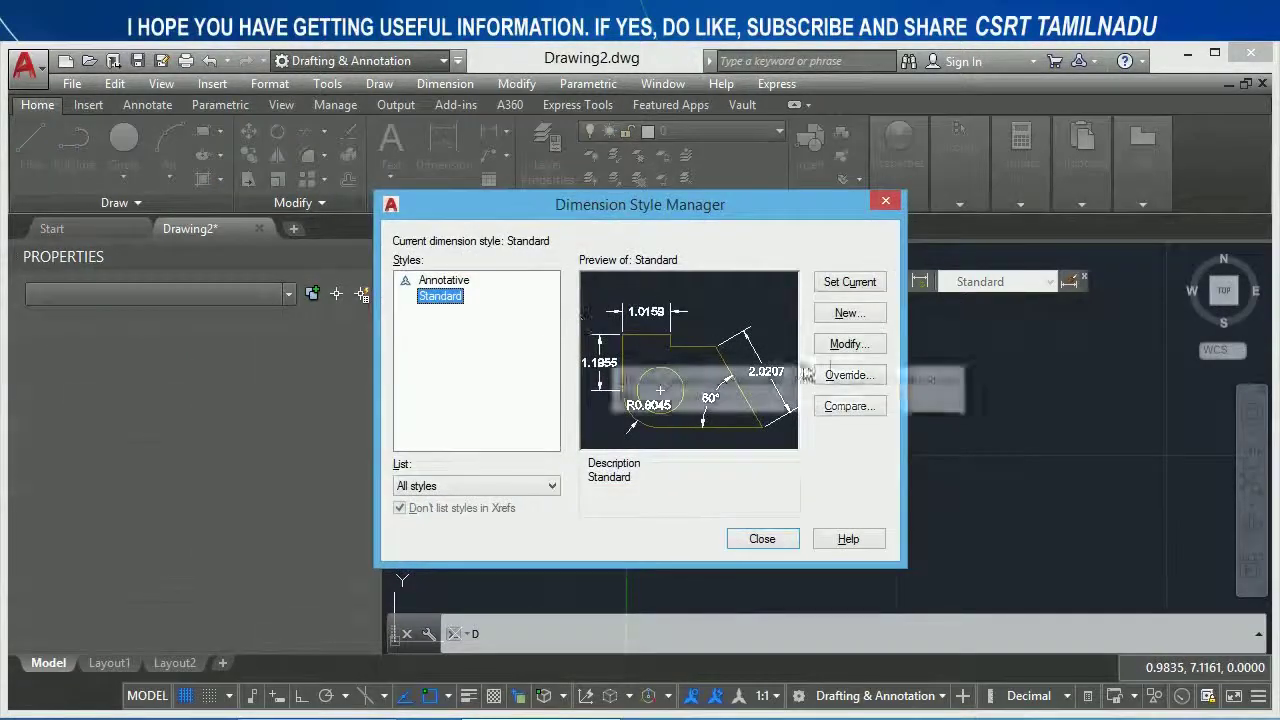
{"action": "left_click", "coordinate": [849, 344]}
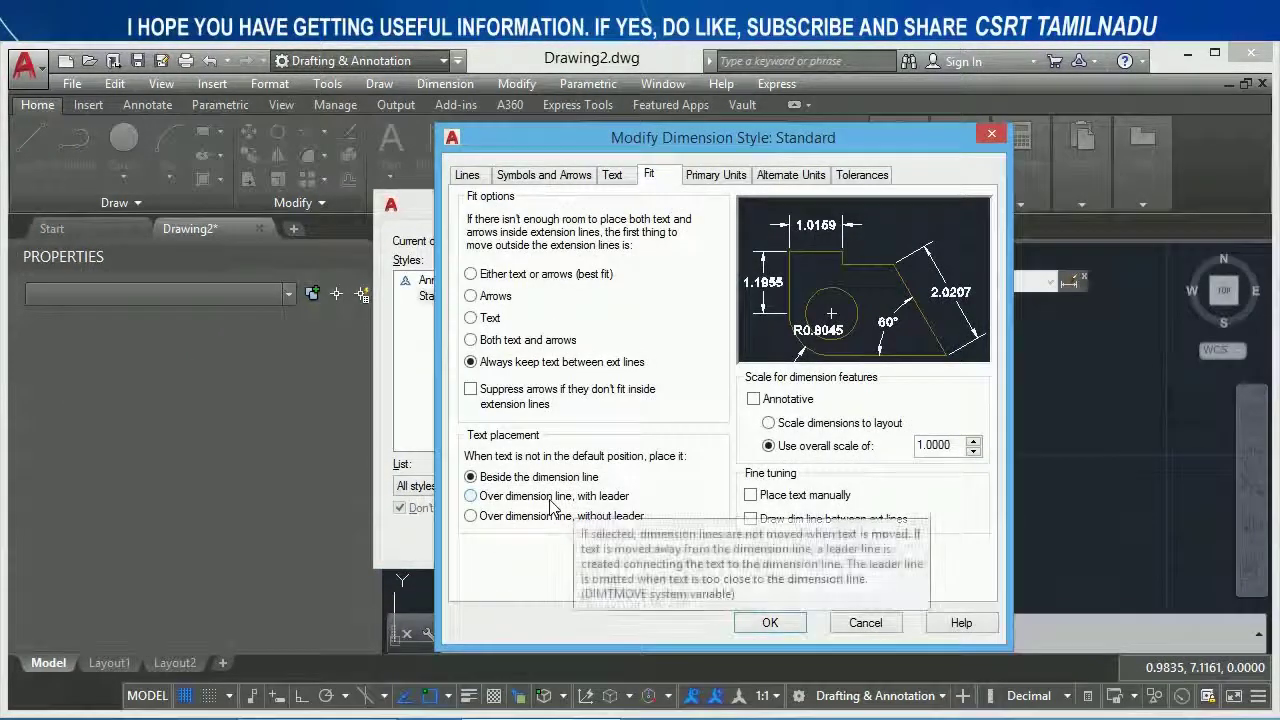
{"action": "left_click", "coordinate": [553, 497]}
{"action": "left_click", "coordinate": [766, 624]}
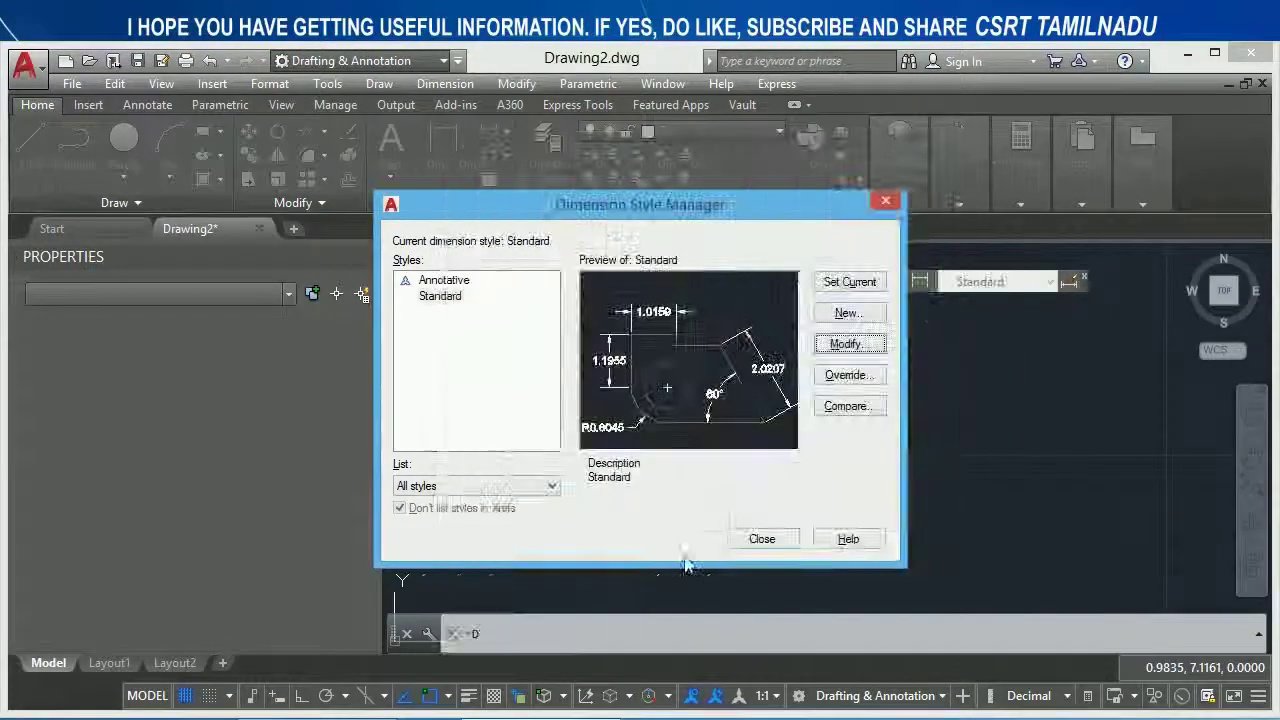
{"action": "left_click", "coordinate": [758, 537]}
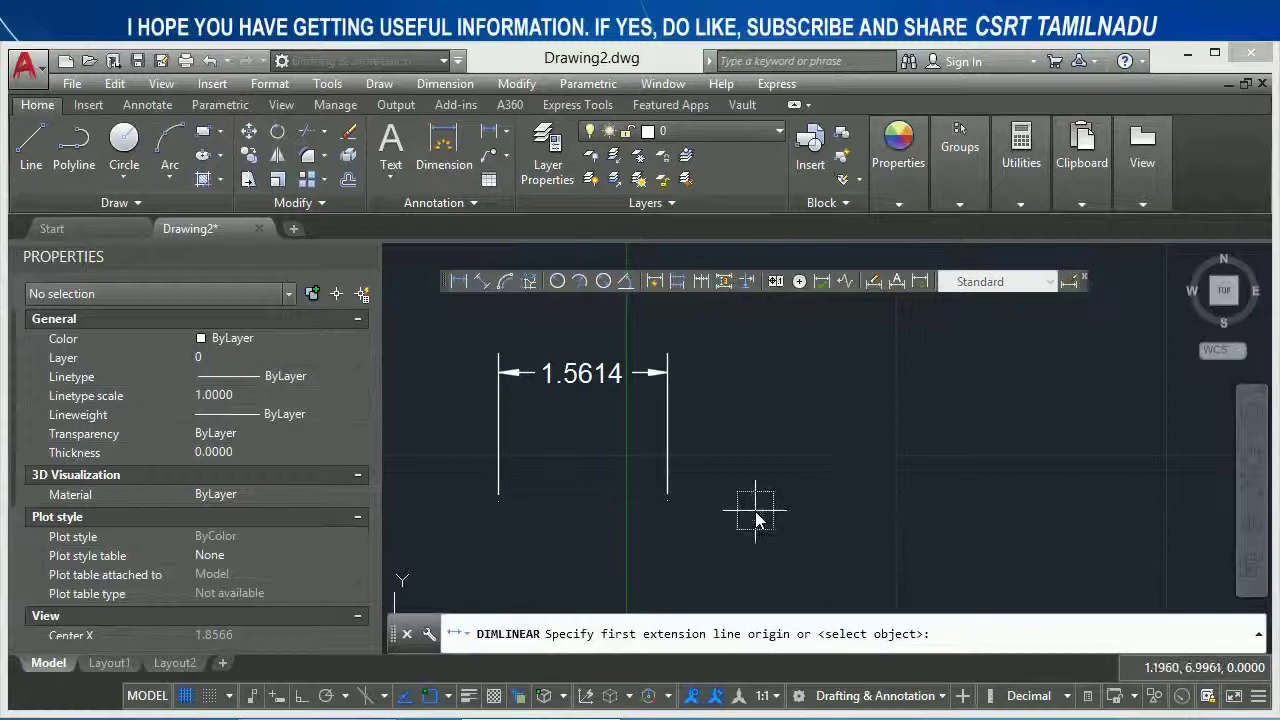
Draw a 2.2358 linear dimension and move its text up-right on a leader
{"action": "left_click", "coordinate": [755, 511]}
{"action": "left_click", "coordinate": [997, 512]}
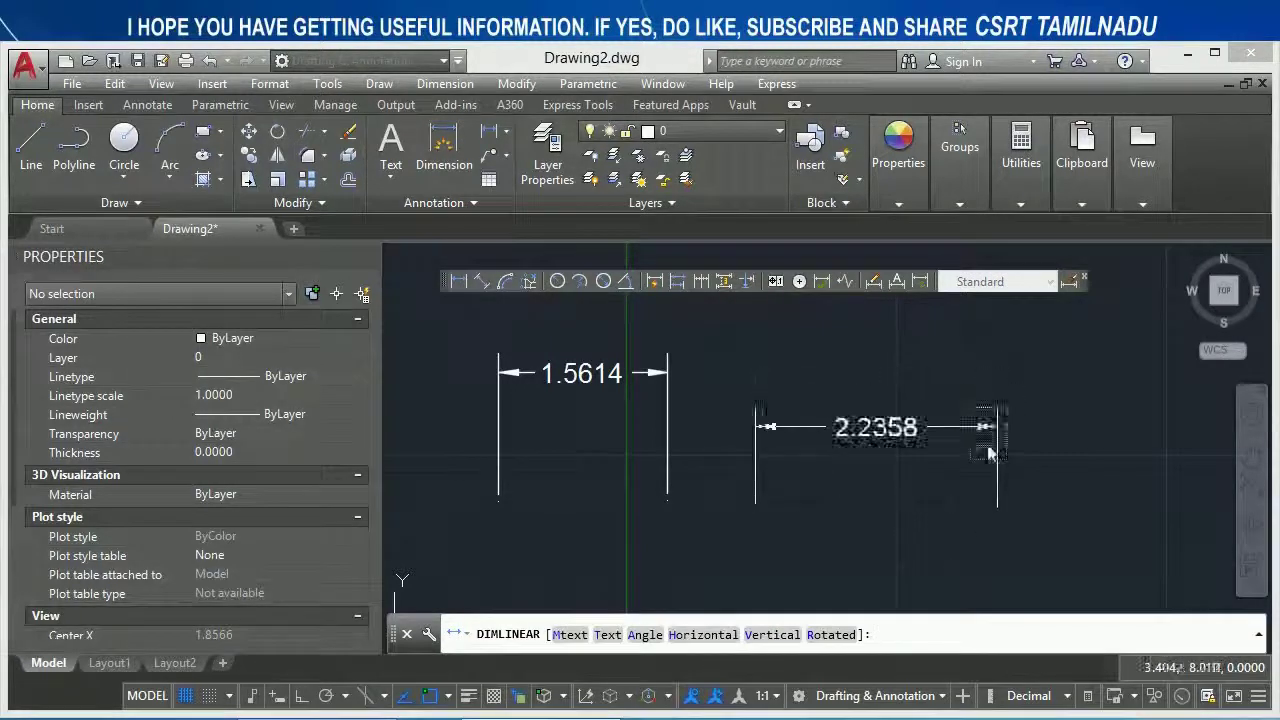
{"action": "left_click", "coordinate": [950, 412]}
{"action": "left_click", "coordinate": [880, 414]}
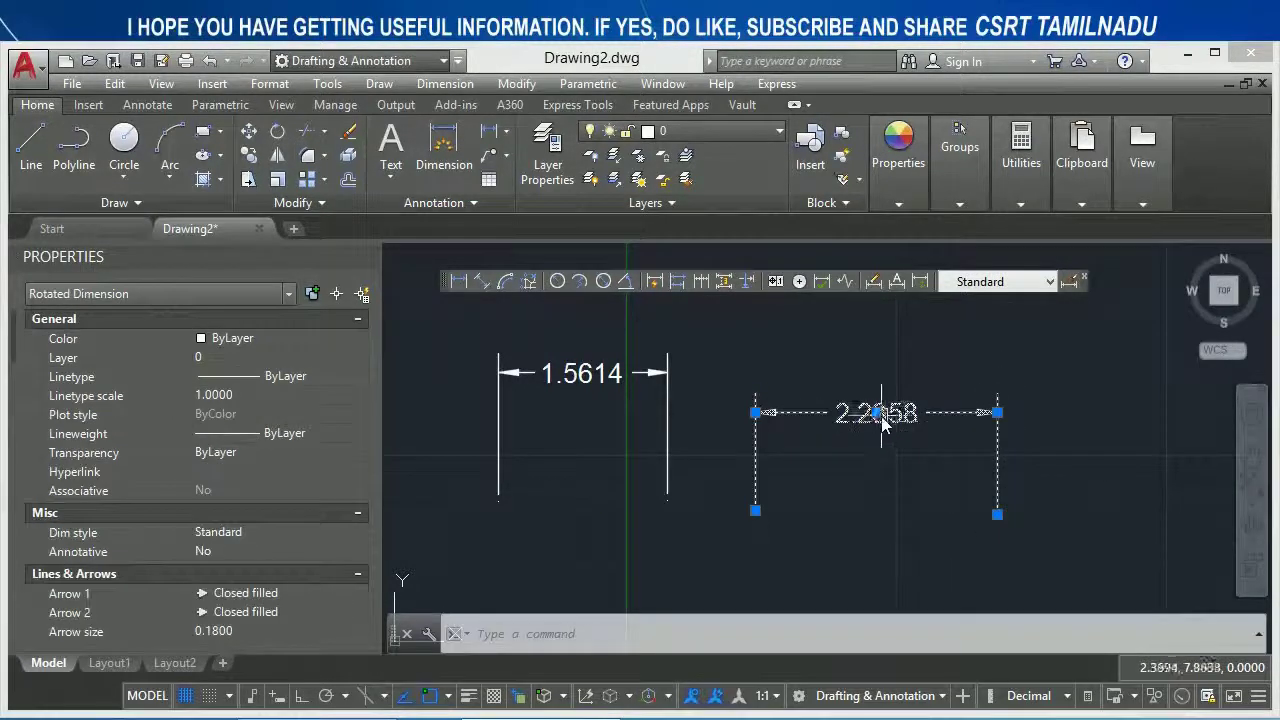
{"action": "left_click", "coordinate": [876, 412]}
{"action": "left_click", "coordinate": [967, 340]}
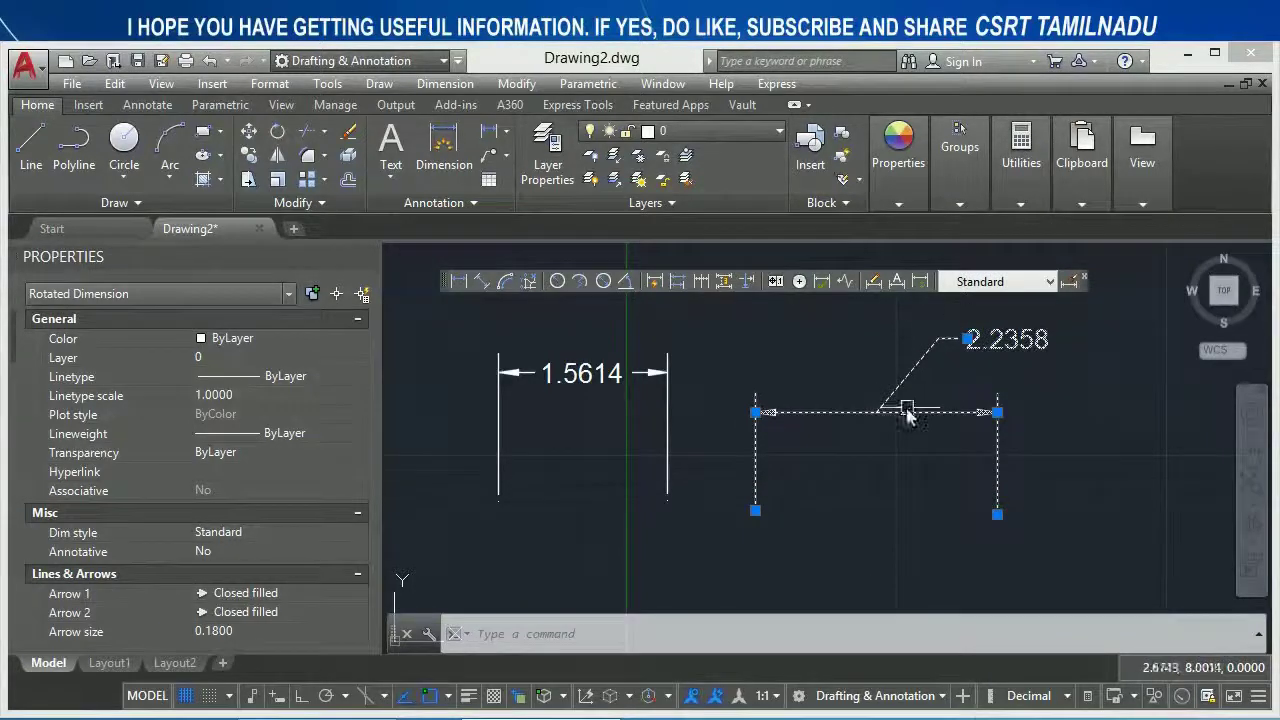
{"action": "key", "text": "Escape"}
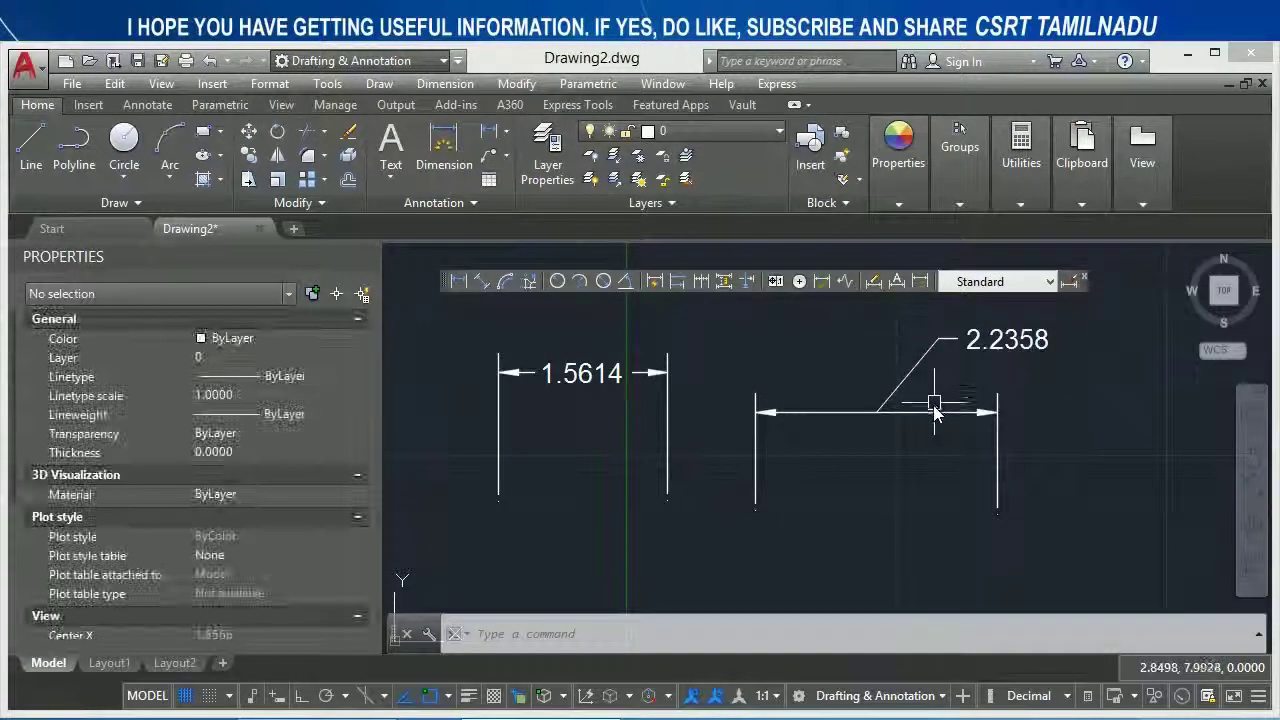
Set the Standard style's Fit text placement to 'Over dimension line, without leader'
{"action": "type", "text": "d"}
{"action": "key", "text": "Return"}
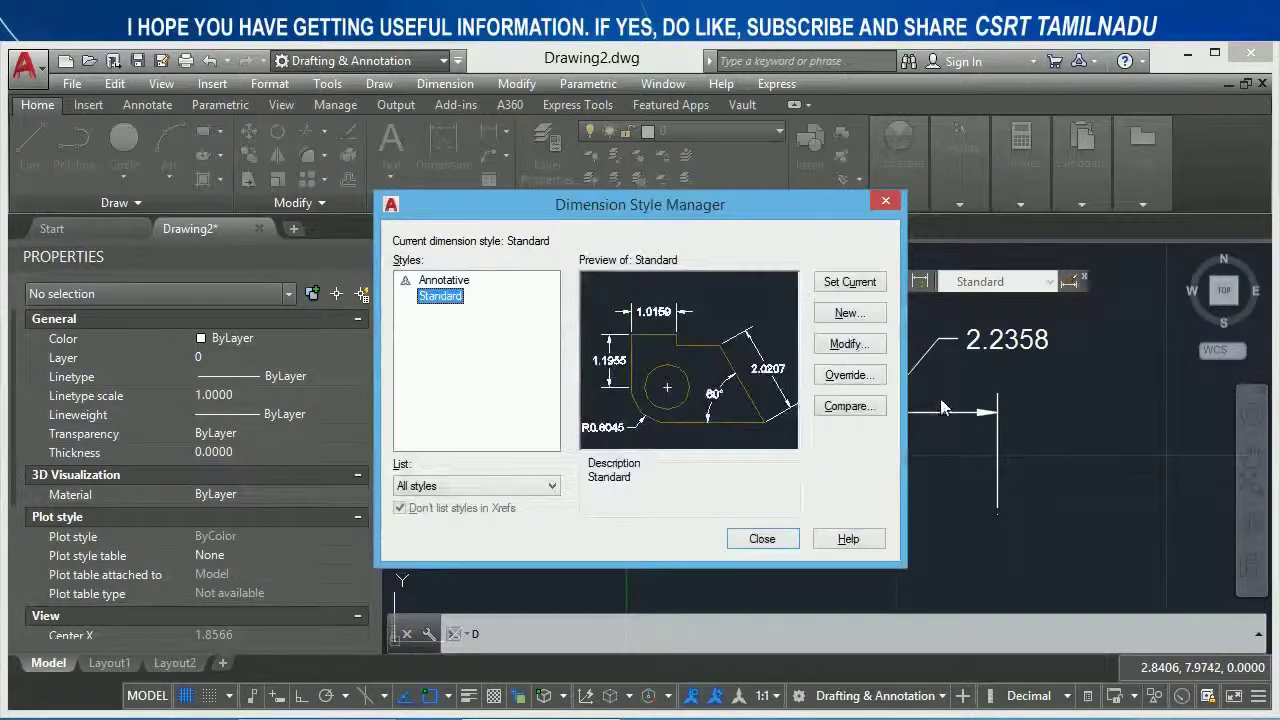
{"action": "left_click", "coordinate": [846, 343]}
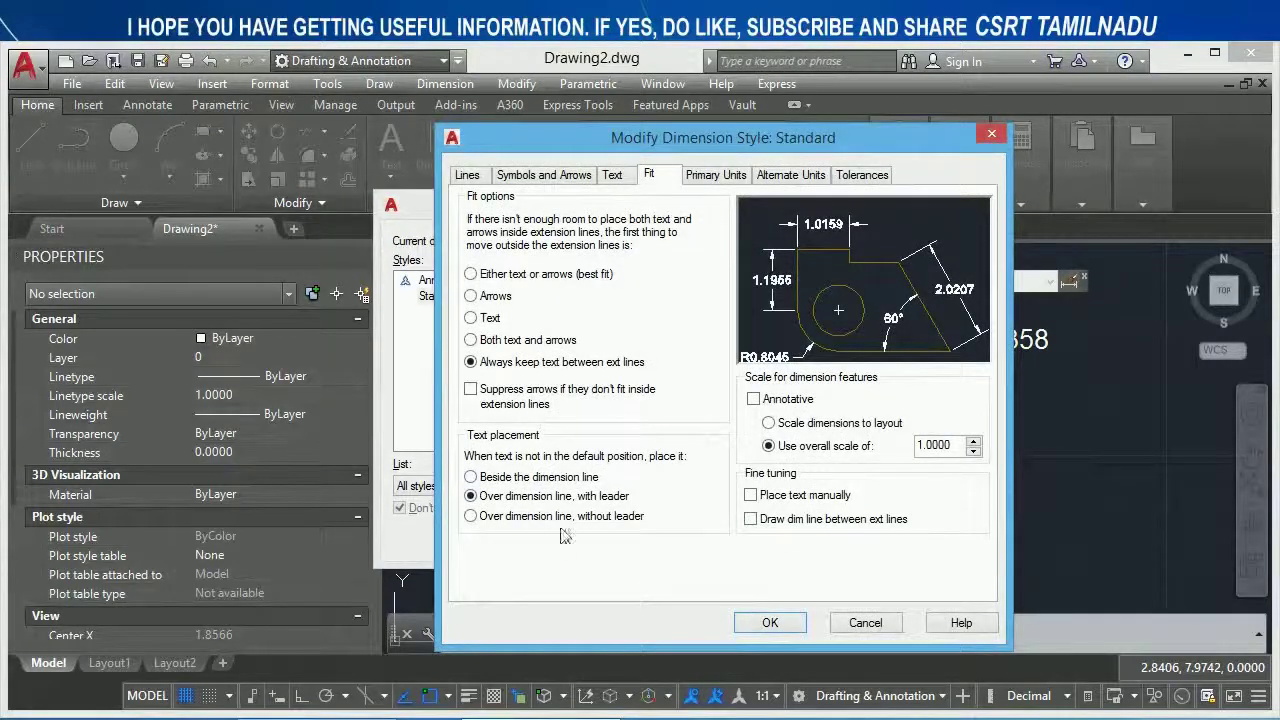
{"action": "left_click", "coordinate": [536, 517]}
{"action": "left_click", "coordinate": [772, 621]}
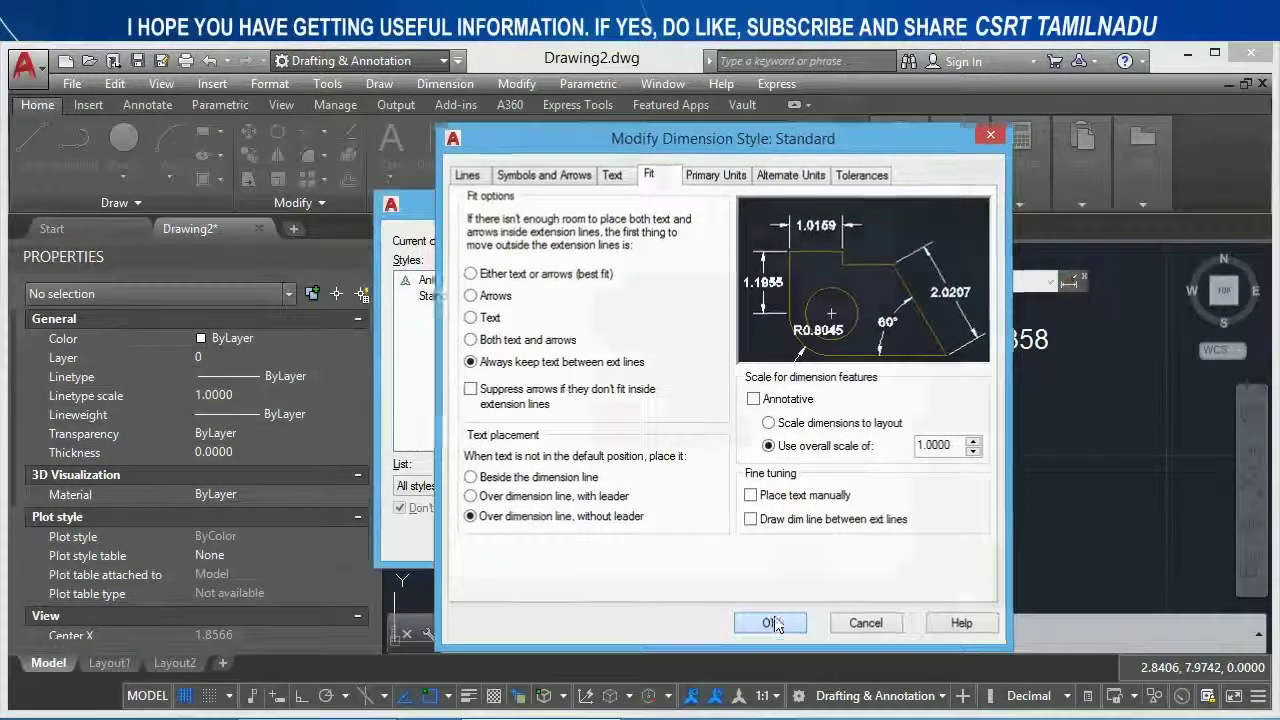
{"action": "left_click", "coordinate": [762, 539]}
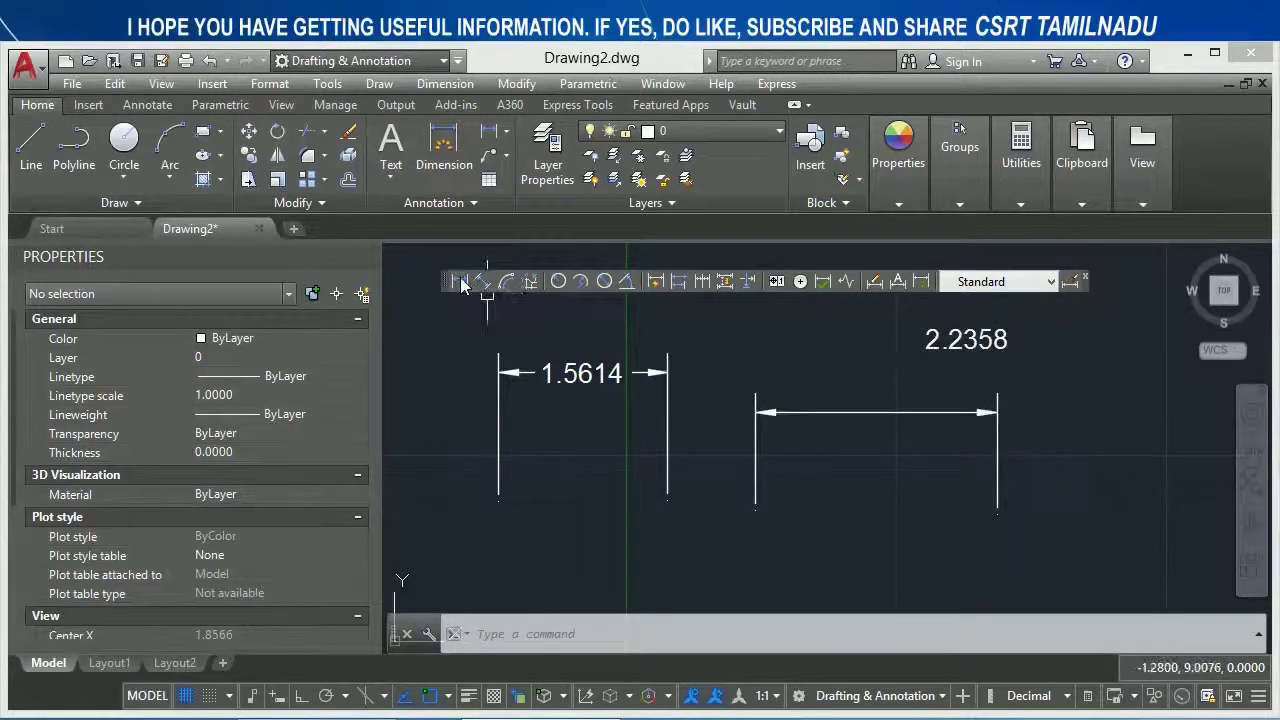
Draw a 2.2266 linear dimension and move its text up-right without a leader
{"action": "left_click", "coordinate": [459, 281]}
{"action": "left_click", "coordinate": [800, 578]}
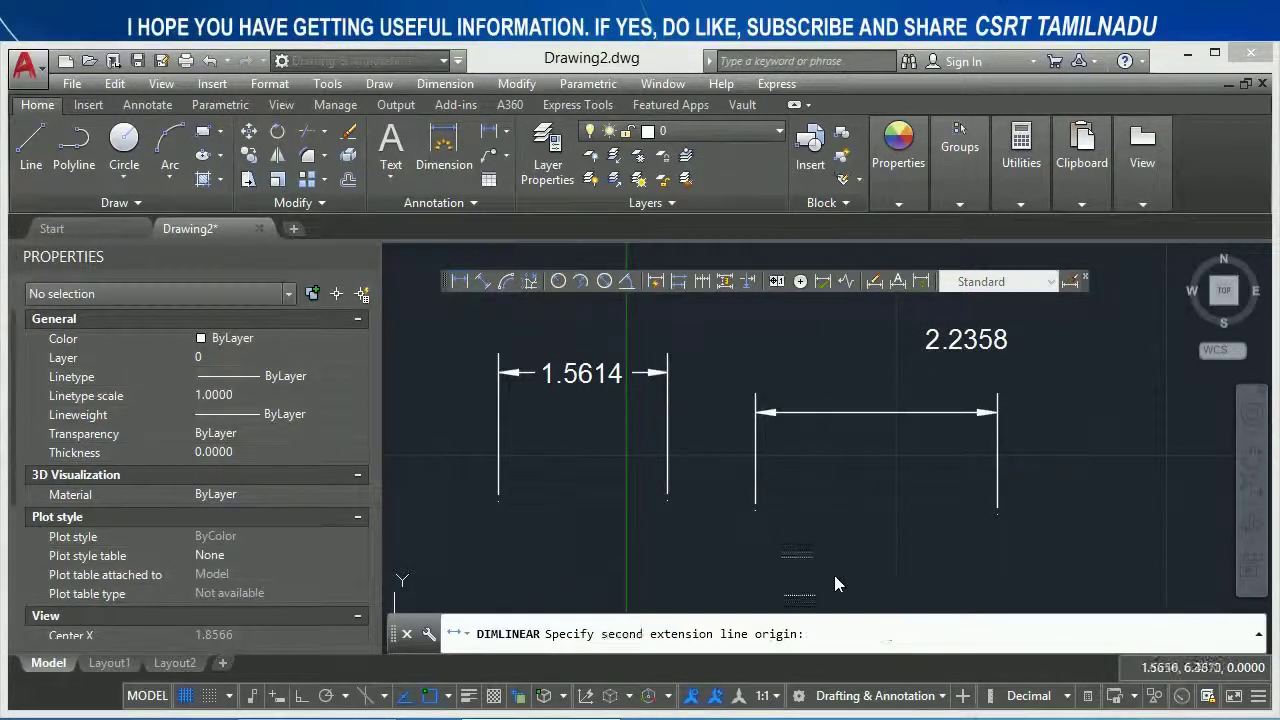
{"action": "left_click", "coordinate": [1036, 593]}
{"action": "left_click", "coordinate": [1030, 536]}
{"action": "left_click", "coordinate": [903, 537]}
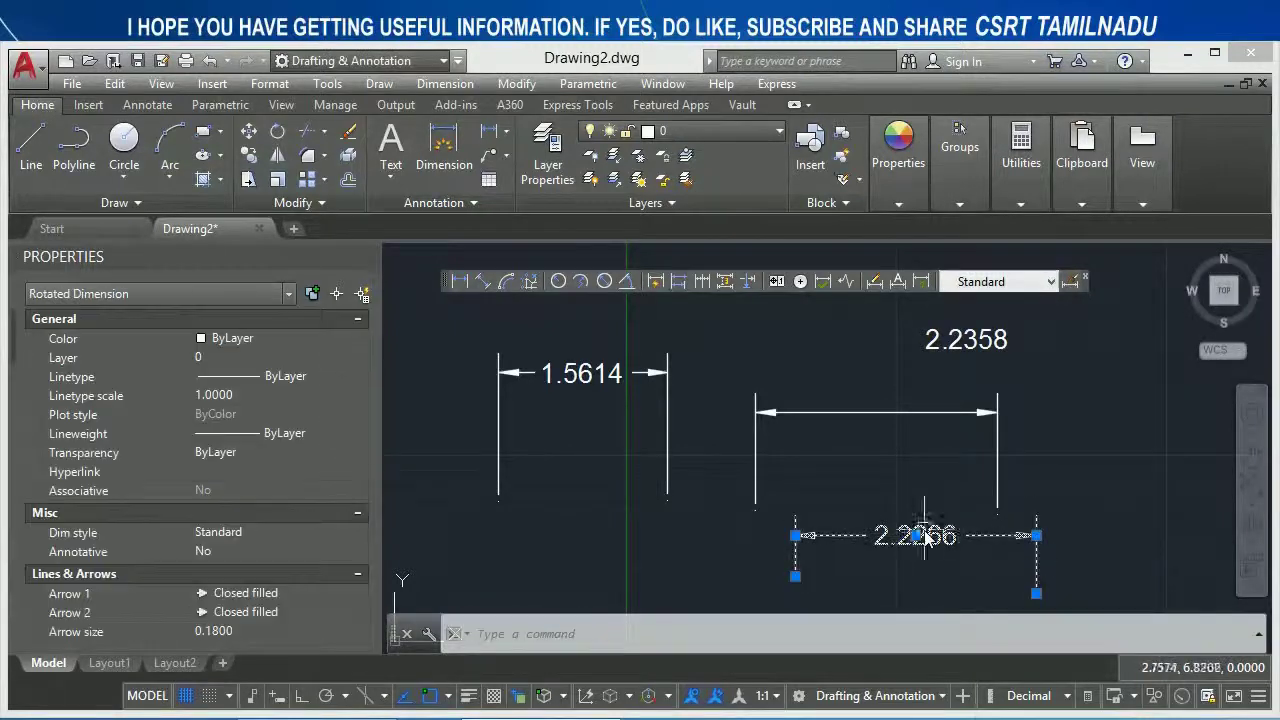
{"action": "left_click", "coordinate": [917, 537]}
{"action": "left_click", "coordinate": [1115, 381]}
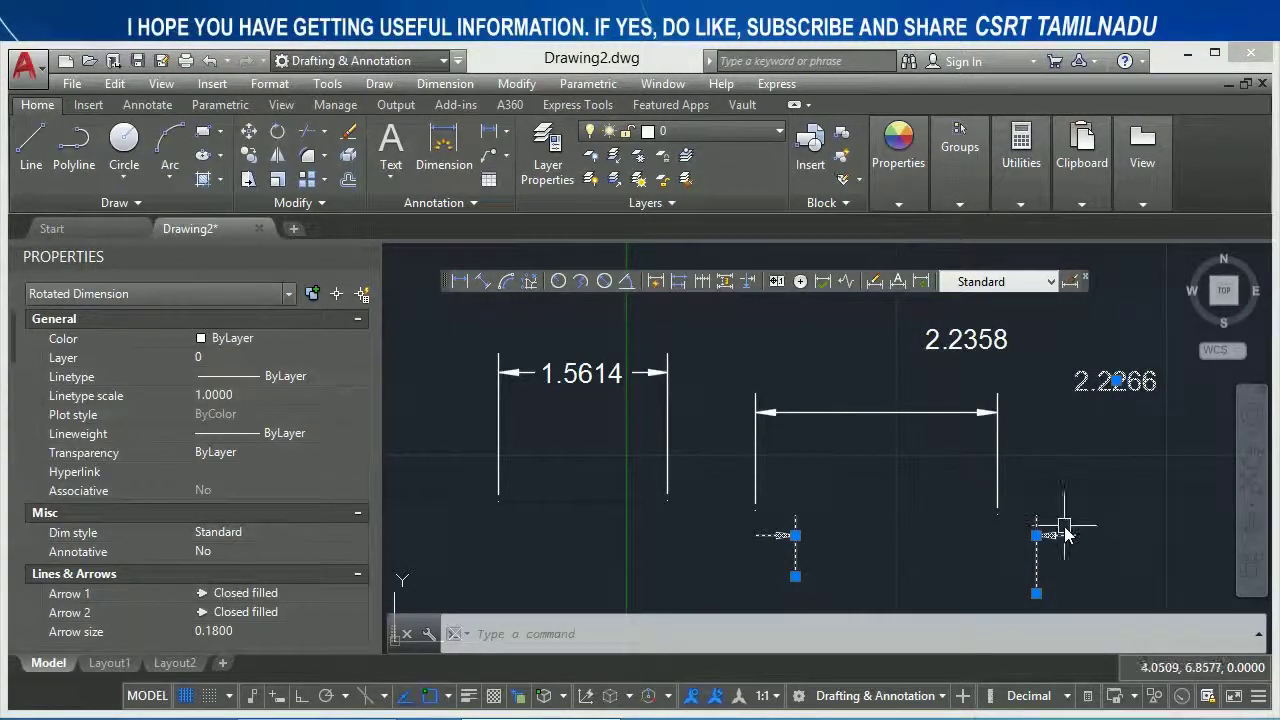
{"action": "middle_click_drag", "start_coordinate": [983, 587], "coordinate": [754, 526]}
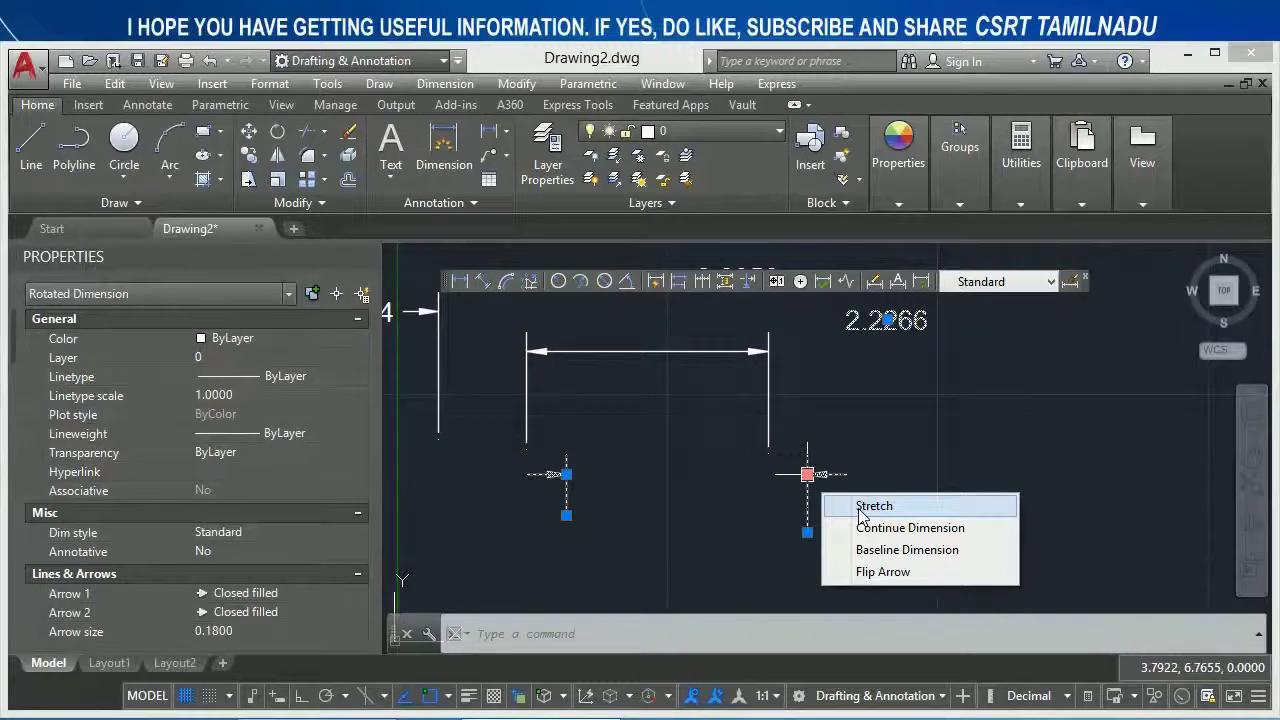
Try continued dimensions 1.2958, 1.0902, 0.8408, undo them, then add a 3.7534 baseline dimension
{"action": "left_click", "coordinate": [861, 512]}
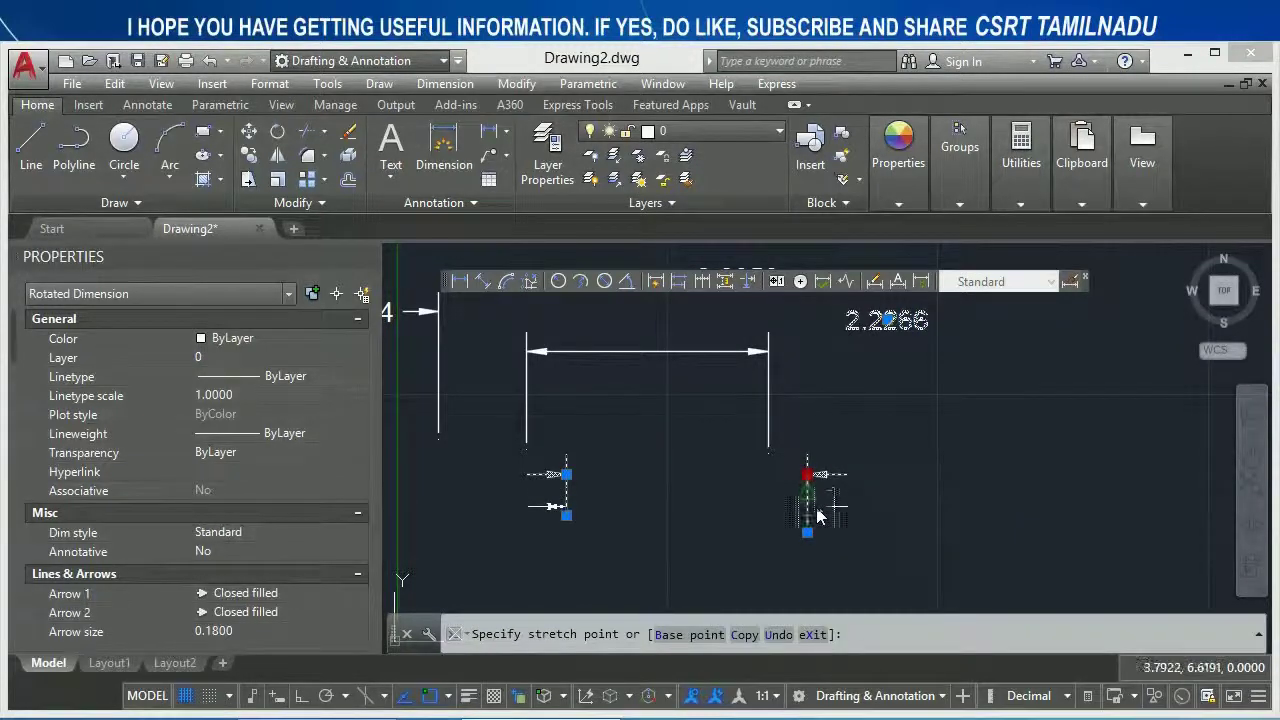
{"action": "key", "text": "Escape"}
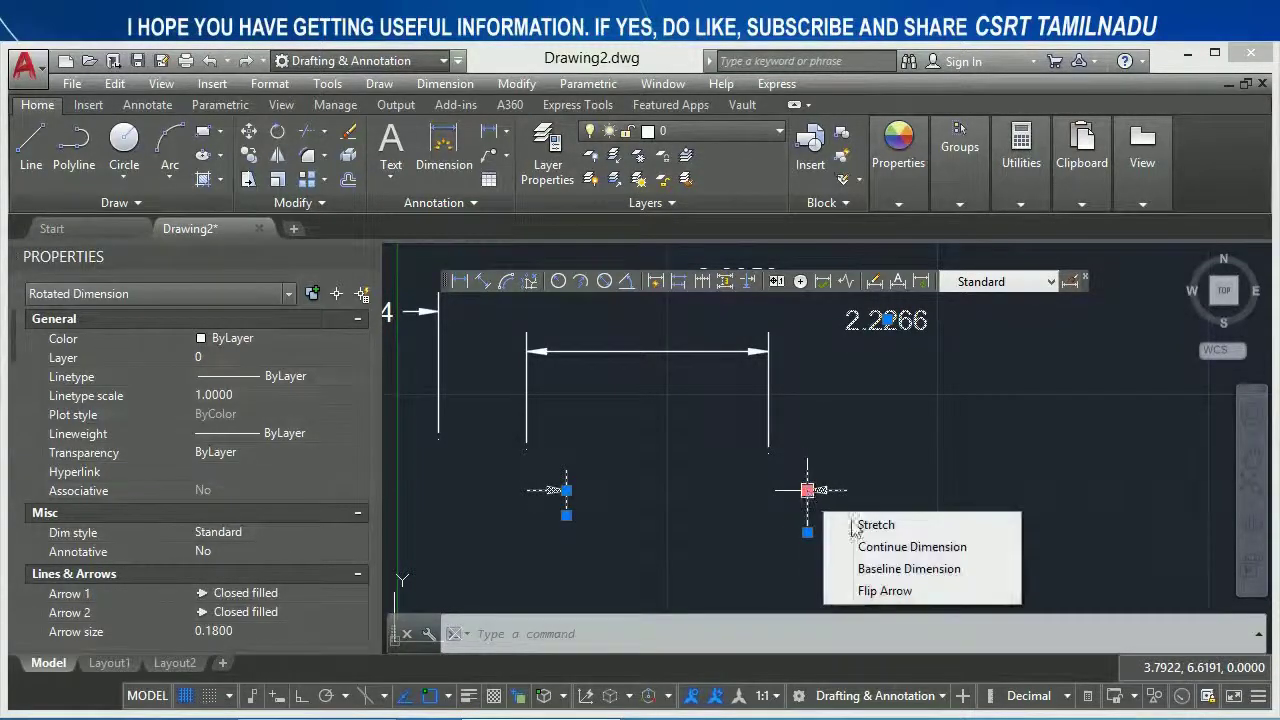
{"action": "left_click", "coordinate": [866, 550]}
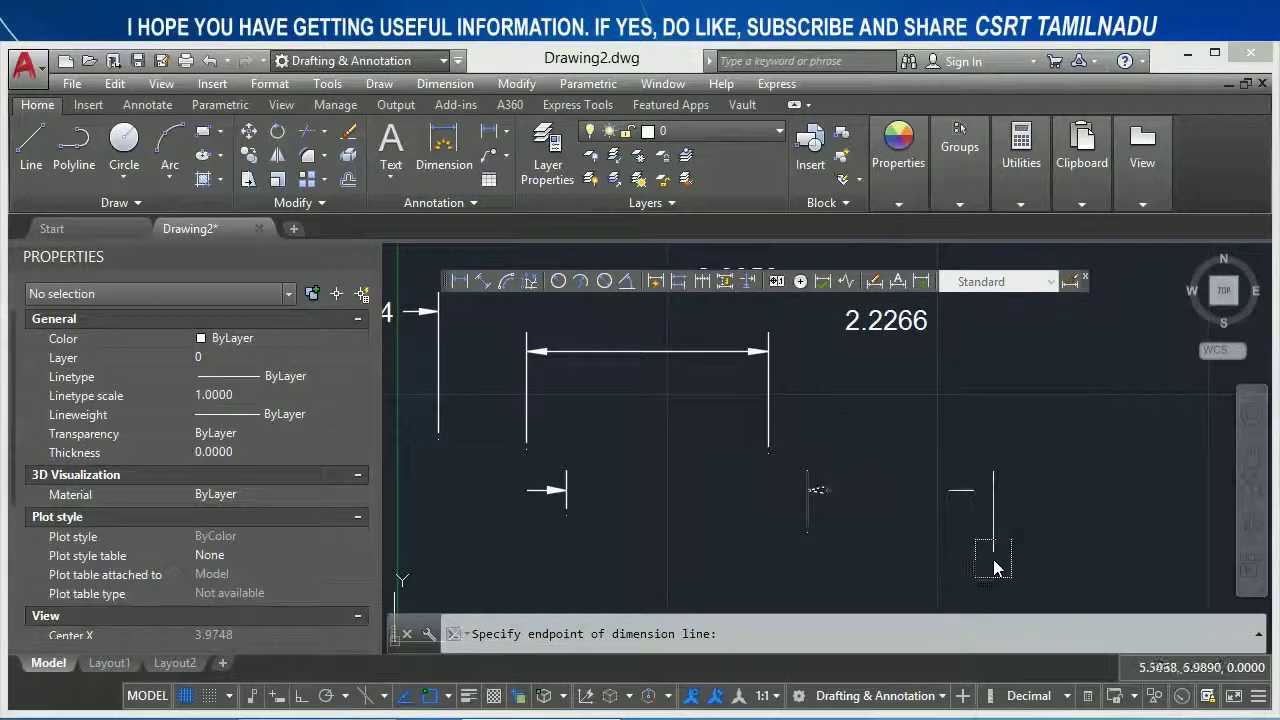
{"action": "left_click", "coordinate": [947, 543]}
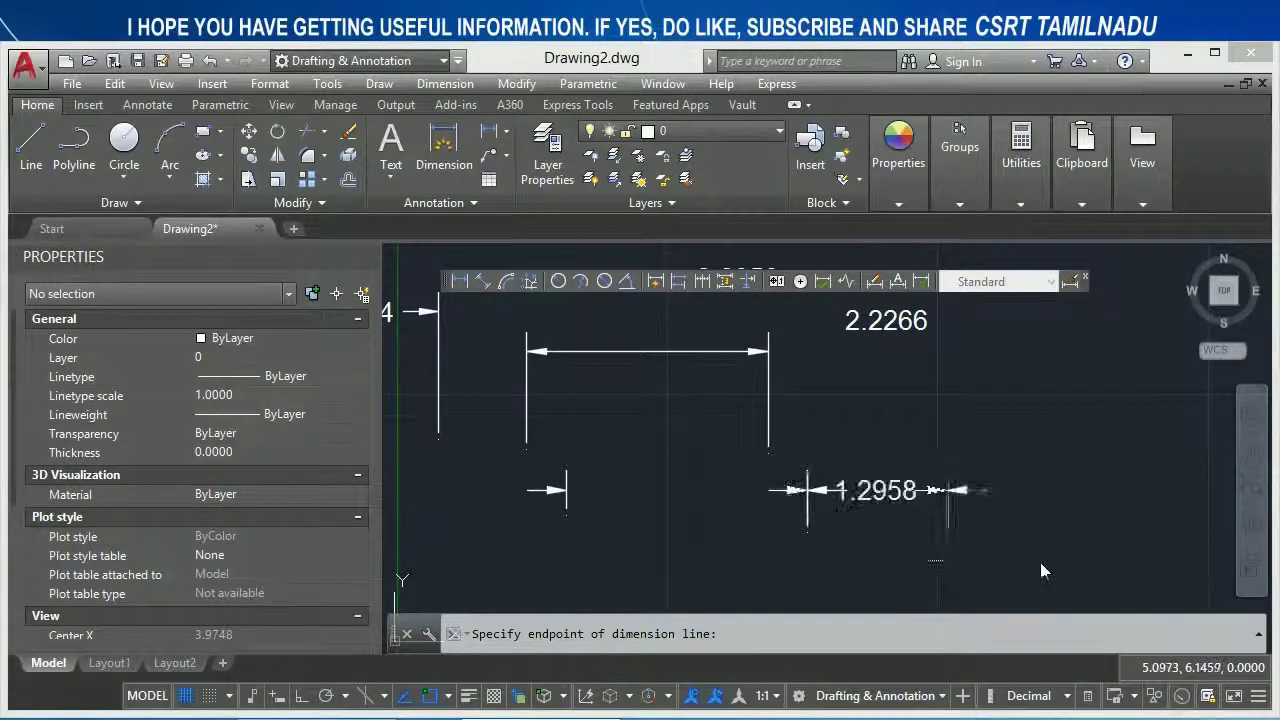
{"action": "left_click", "coordinate": [1066, 563]}
{"action": "left_click", "coordinate": [1156, 568]}
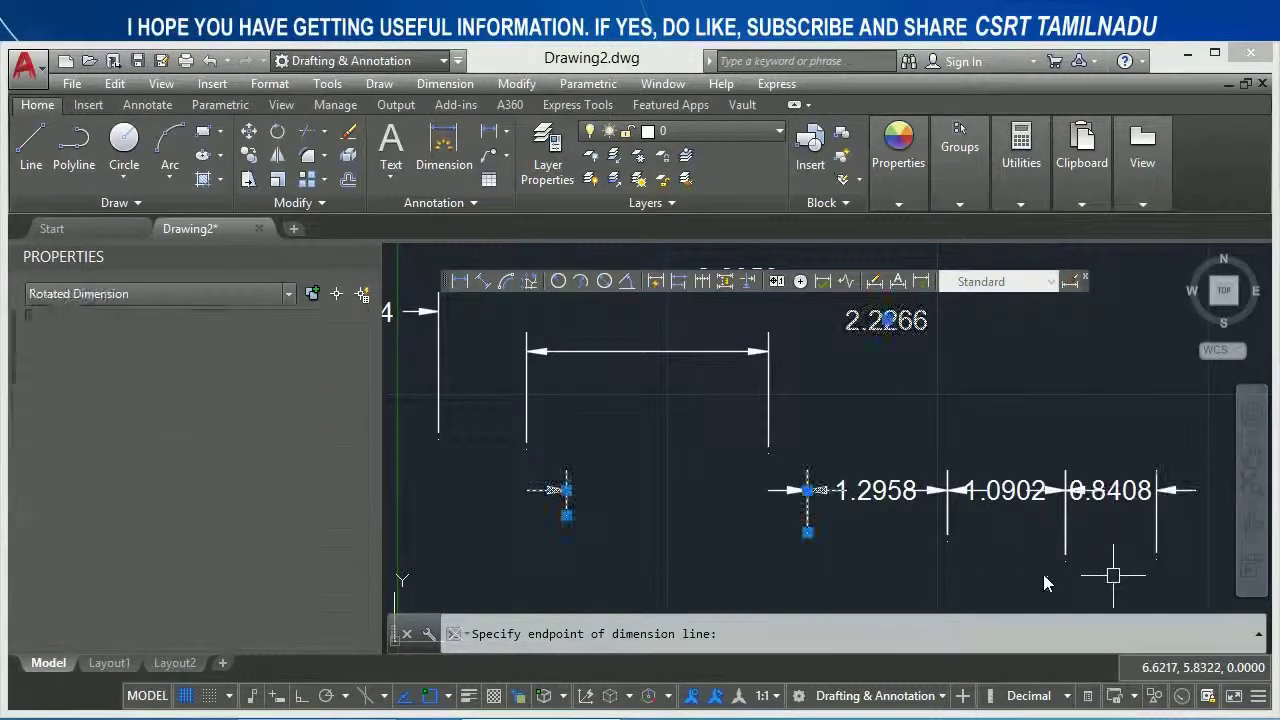
{"action": "key", "text": "Escape"}
{"action": "key", "text": "ctrl+z"}
{"action": "mouse_move", "coordinate": [807, 490]}
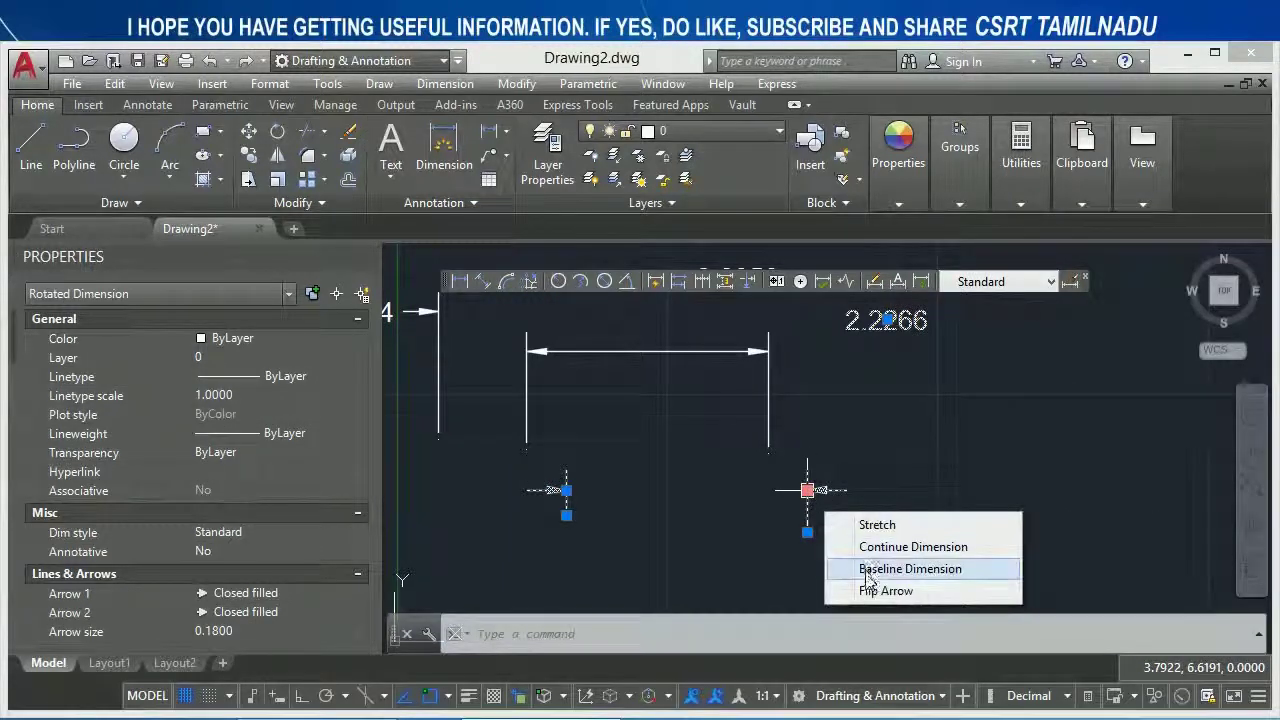
{"action": "left_click", "coordinate": [866, 569]}
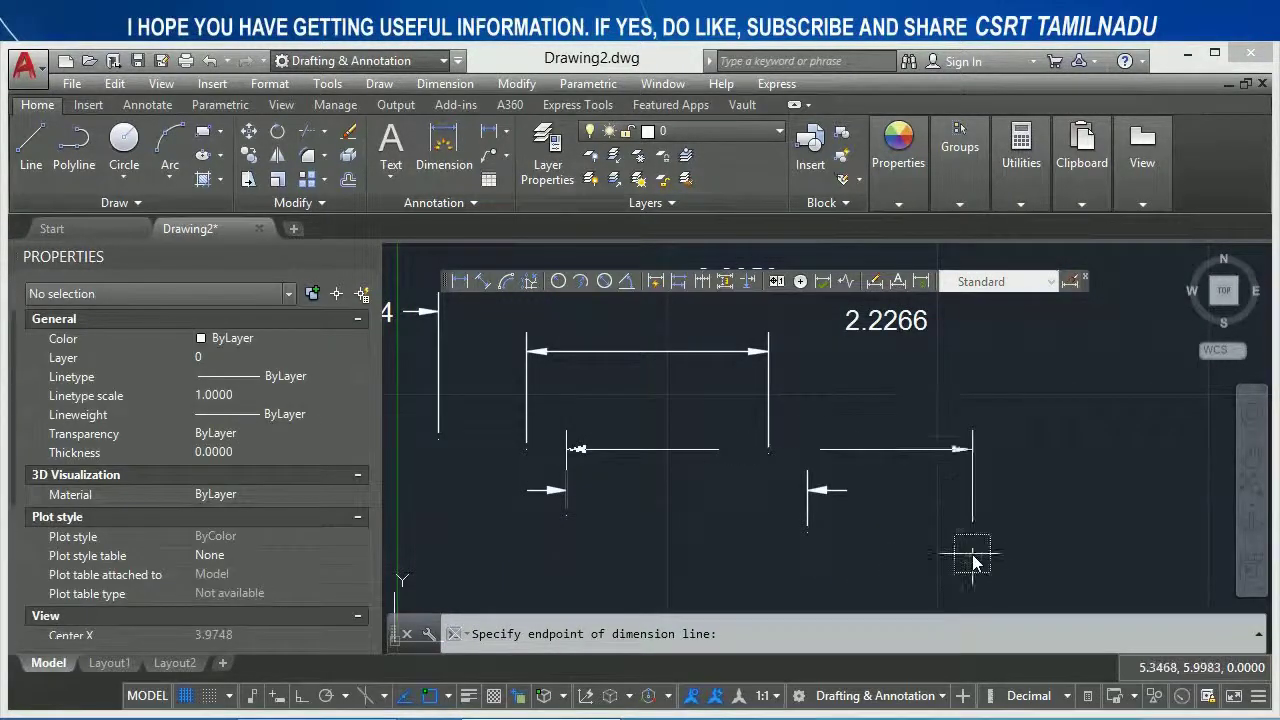
{"action": "left_click", "coordinate": [971, 555]}
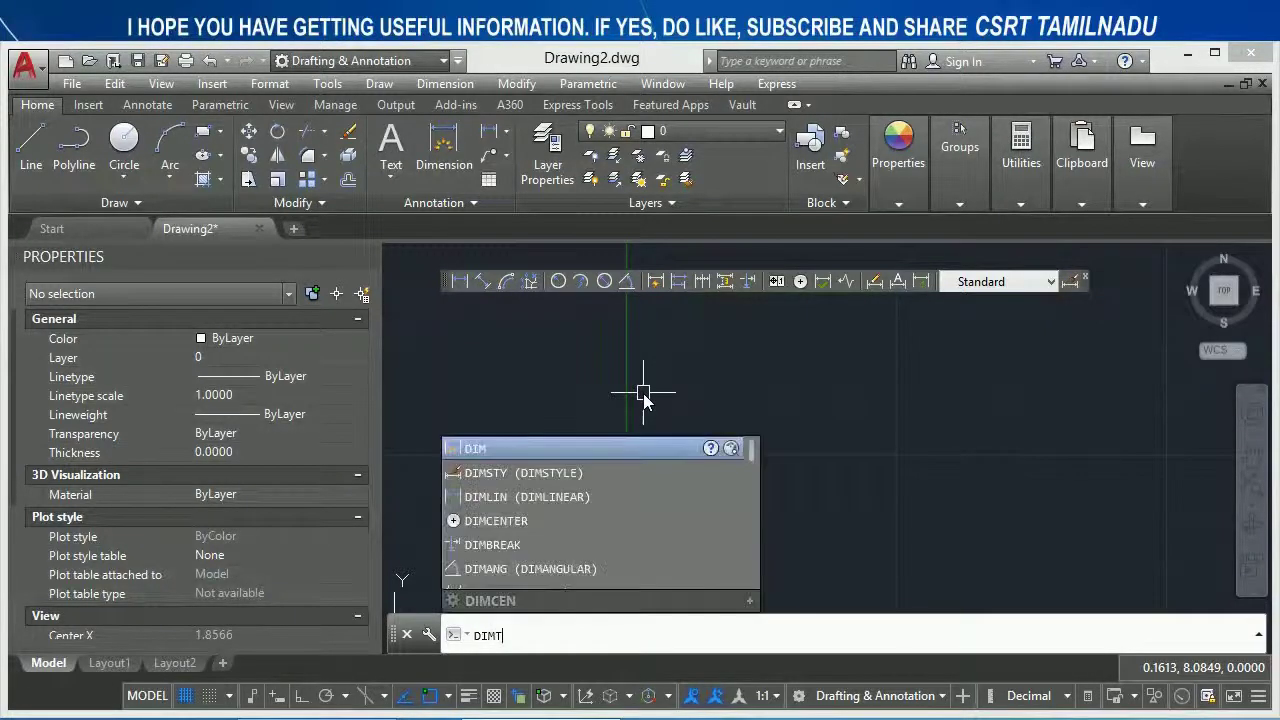
Set DIMTMOVE to 1
{"action": "type", "text": "TMOVE"}
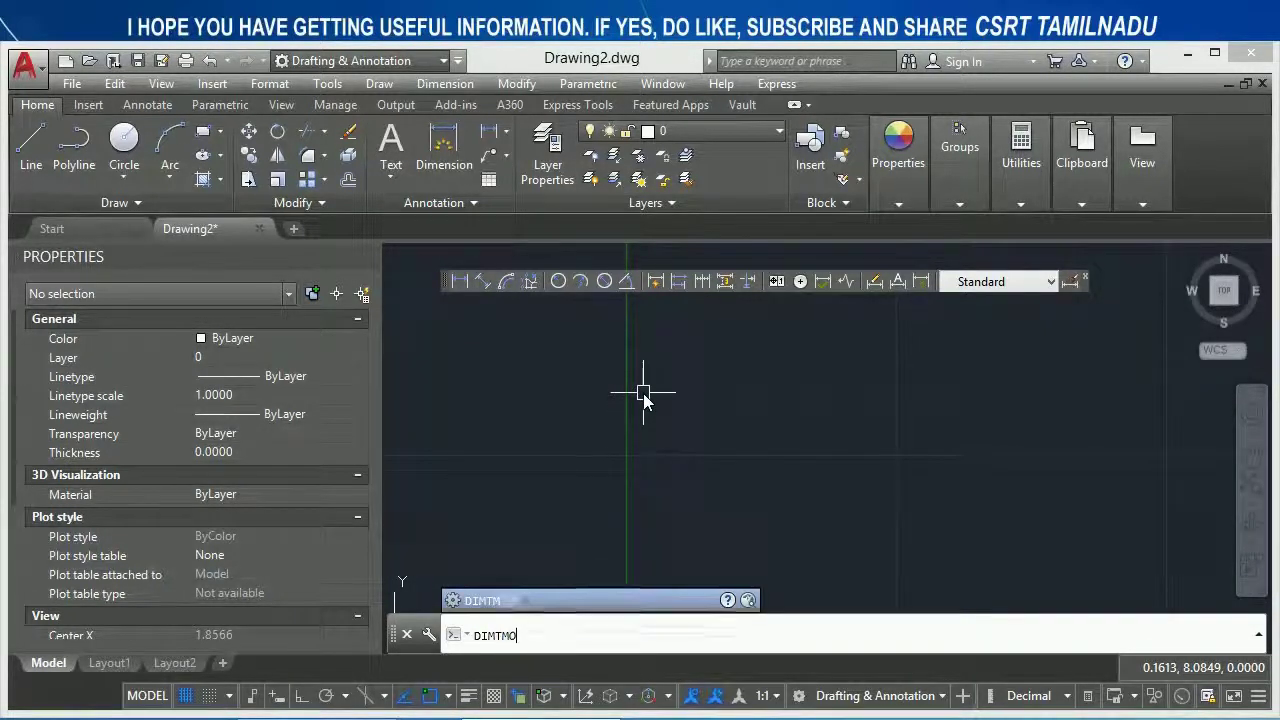
{"action": "key", "text": "Return"}
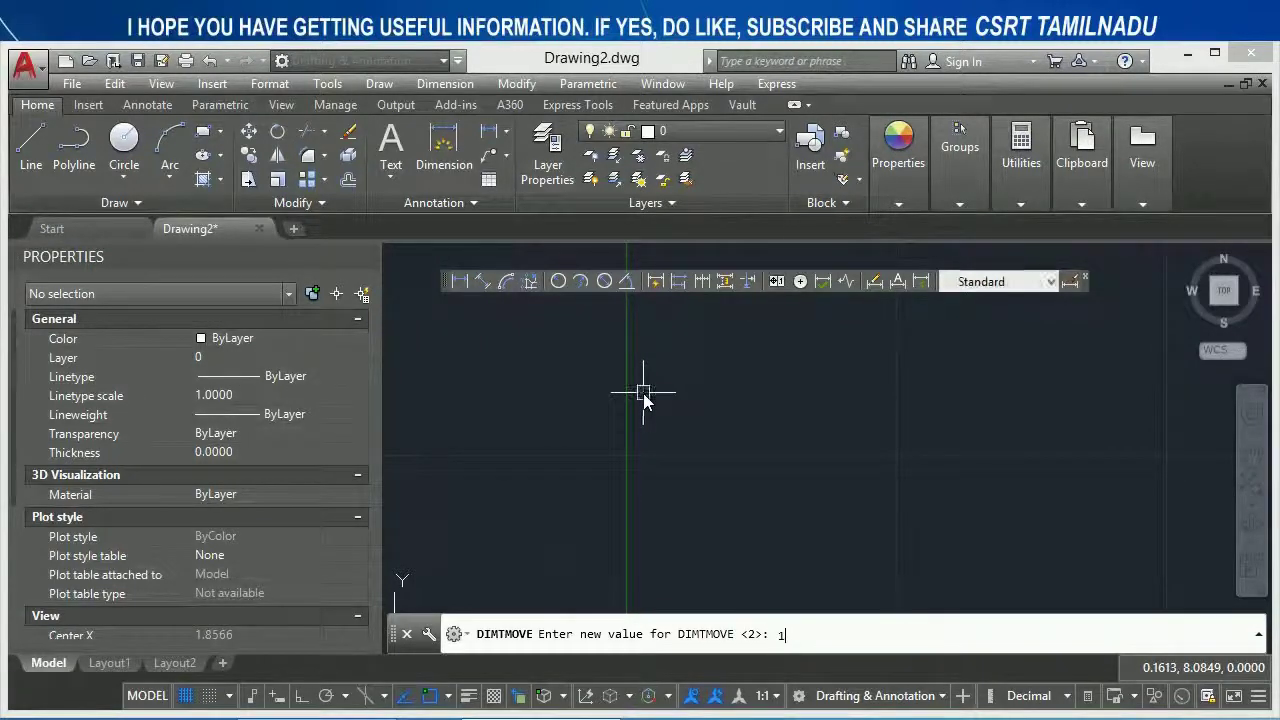
{"action": "key", "text": "Return"}
Draw a 2.5500 linear dimension, lift its text up-right on a leader, then open dimension styles
{"action": "left_click", "coordinate": [460, 282]}
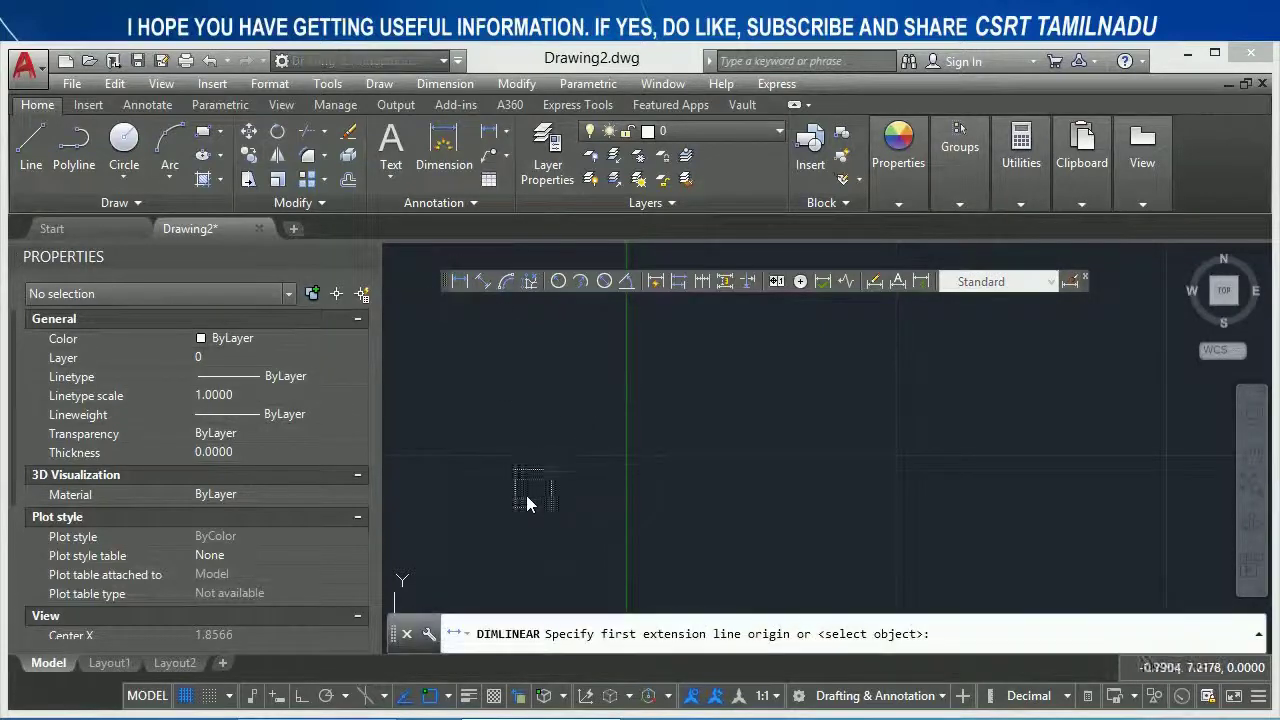
{"action": "left_click", "coordinate": [515, 510]}
{"action": "left_click", "coordinate": [791, 524]}
{"action": "left_click", "coordinate": [800, 416]}
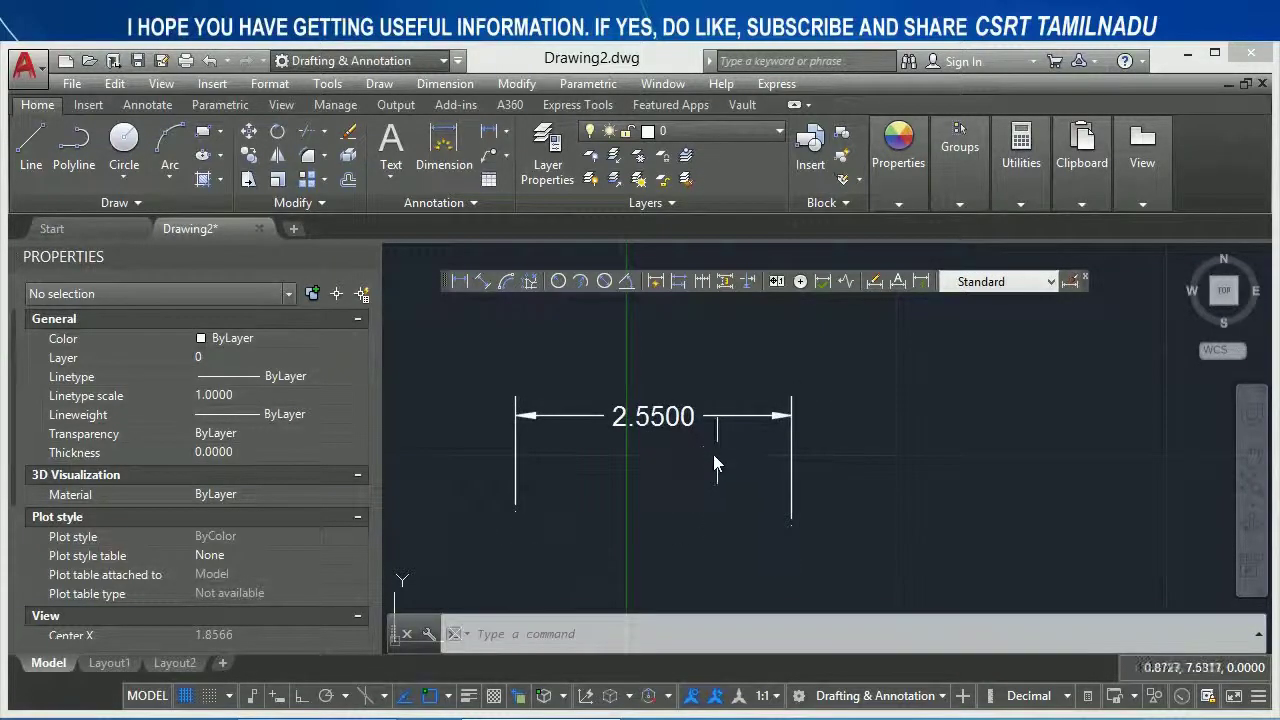
{"action": "middle_click_drag", "start_coordinate": [714, 464], "coordinate": [700, 520]}
{"action": "left_click", "coordinate": [650, 472]}
{"action": "left_click", "coordinate": [640, 476]}
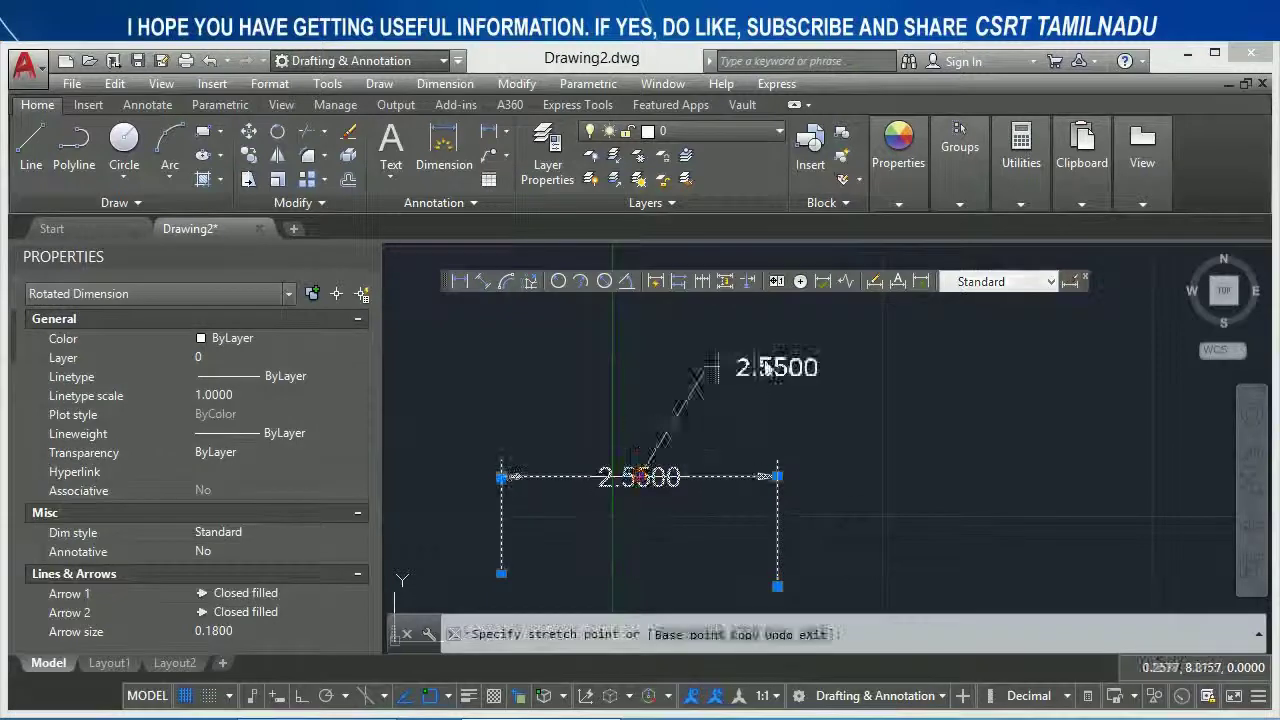
{"action": "left_click", "coordinate": [805, 345]}
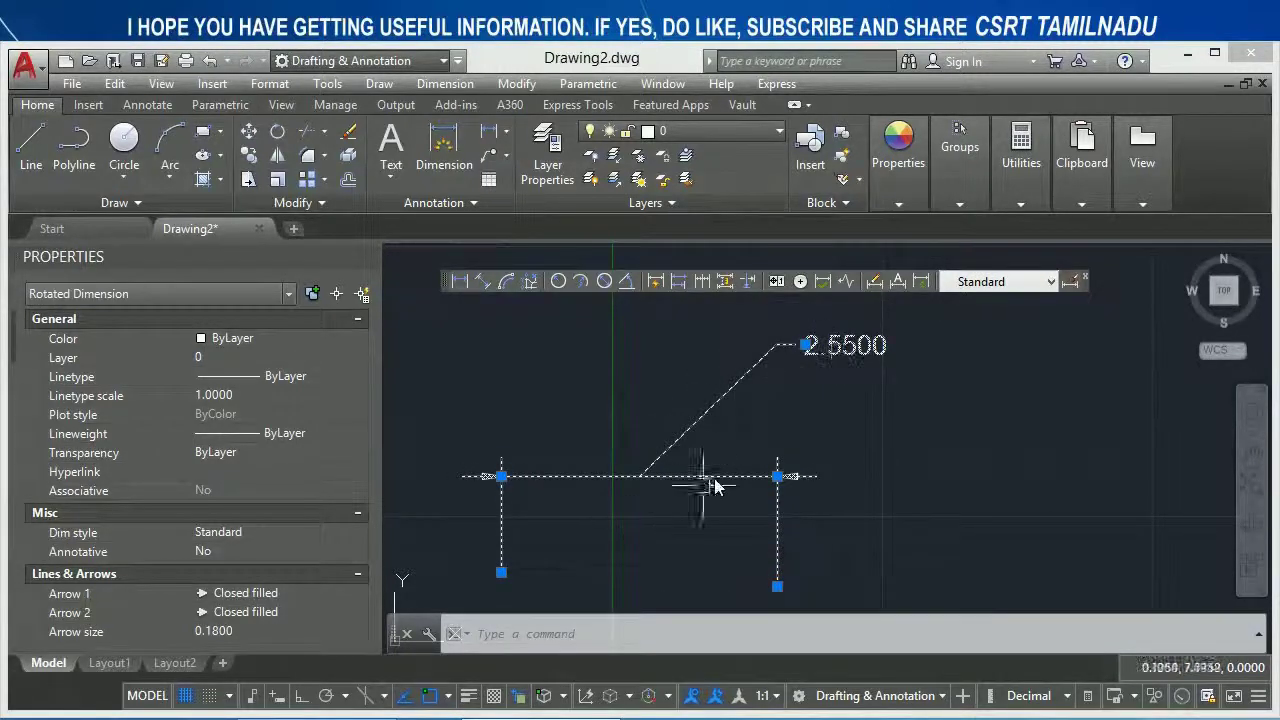
{"action": "key", "text": "Escape"}
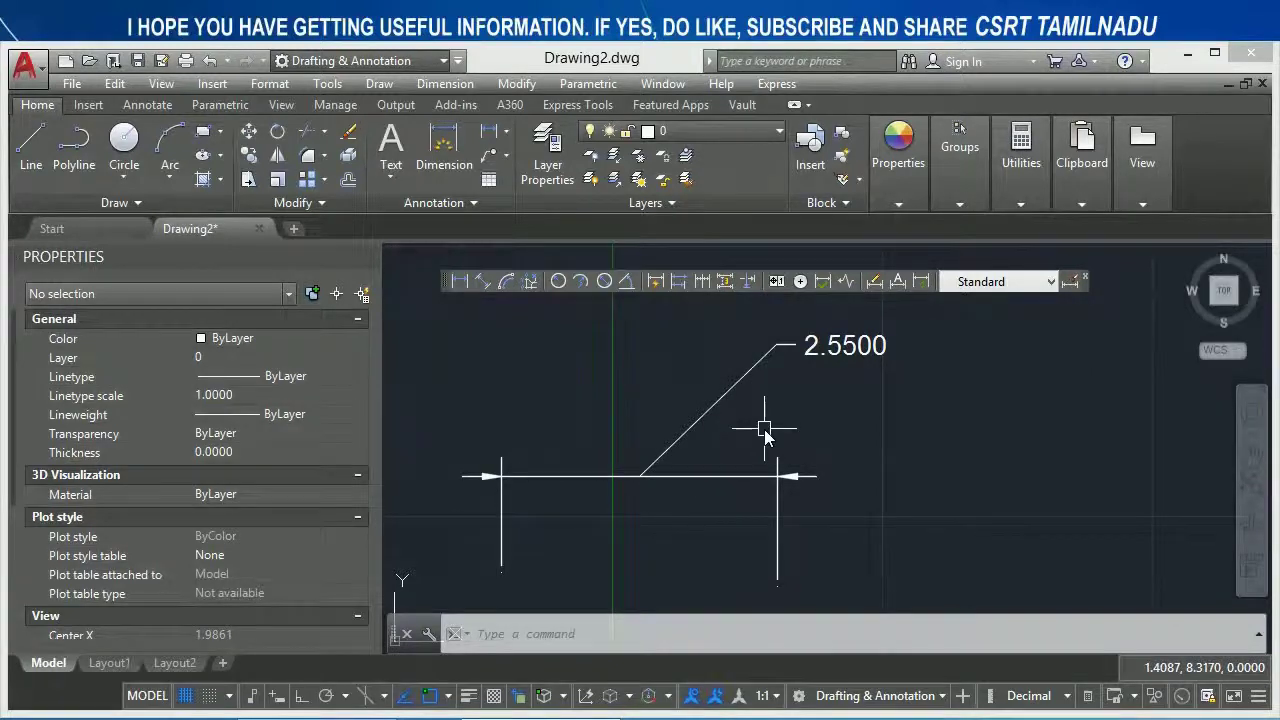
{"action": "type", "text": "d"}
{"action": "key", "text": "Return"}
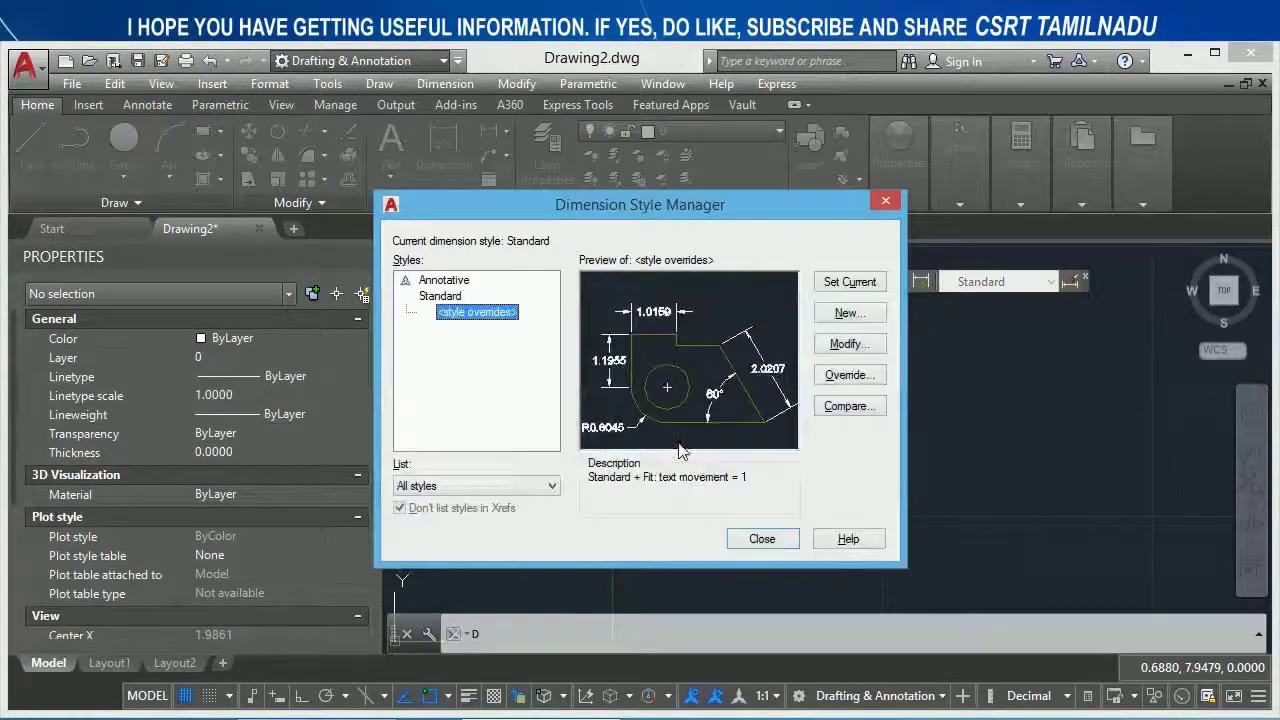
Turn on Annotative for the Standard dimension style on its Fit tab
{"action": "left_click", "coordinate": [852, 344]}
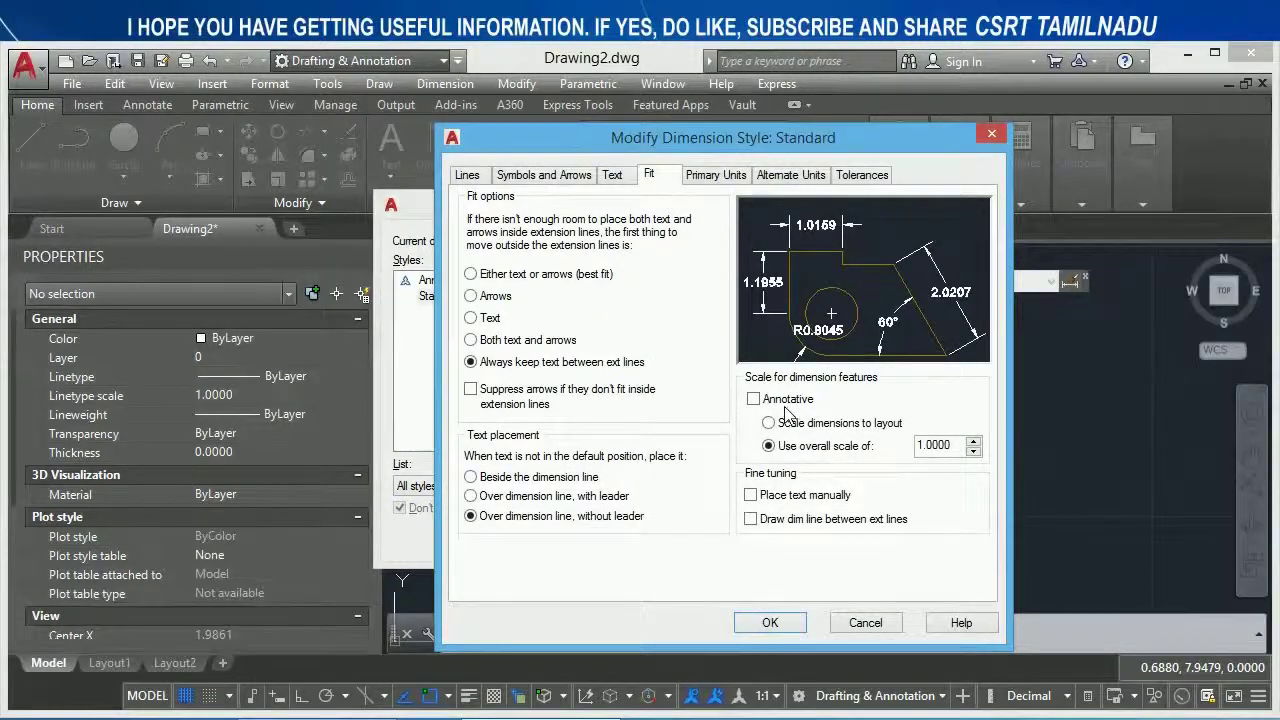
{"action": "left_click", "coordinate": [753, 398]}
{"action": "left_click", "coordinate": [772, 622]}
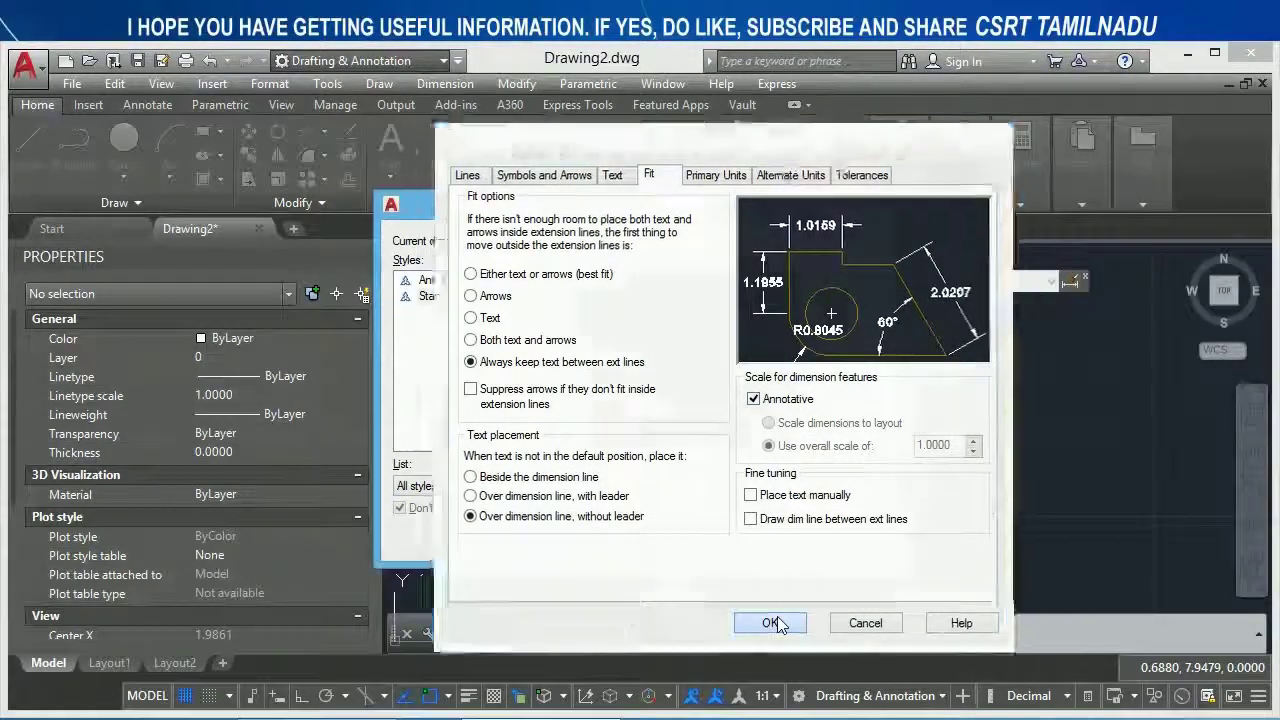
{"action": "left_click", "coordinate": [769, 539]}
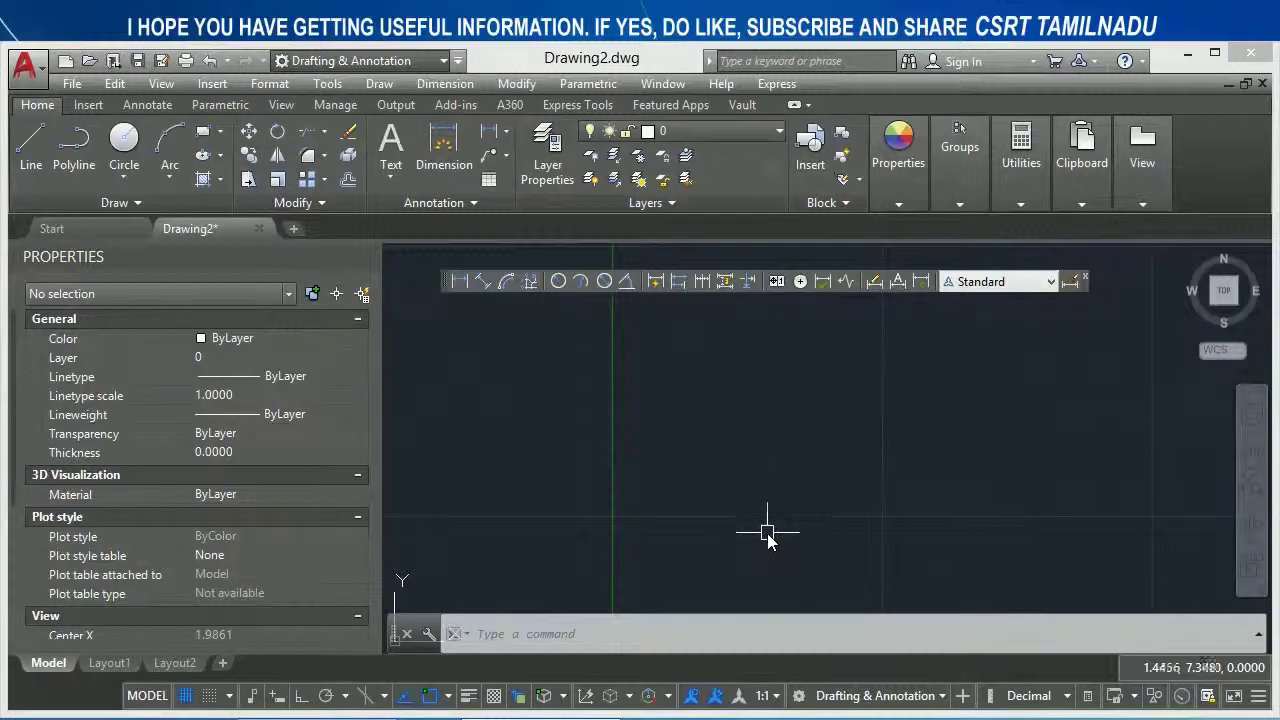
Draw a 2.4761 test linear dimension with DIMLINEAR, then delete it
{"action": "type", "text": "DIMLI"}
{"action": "key", "text": "Return"}
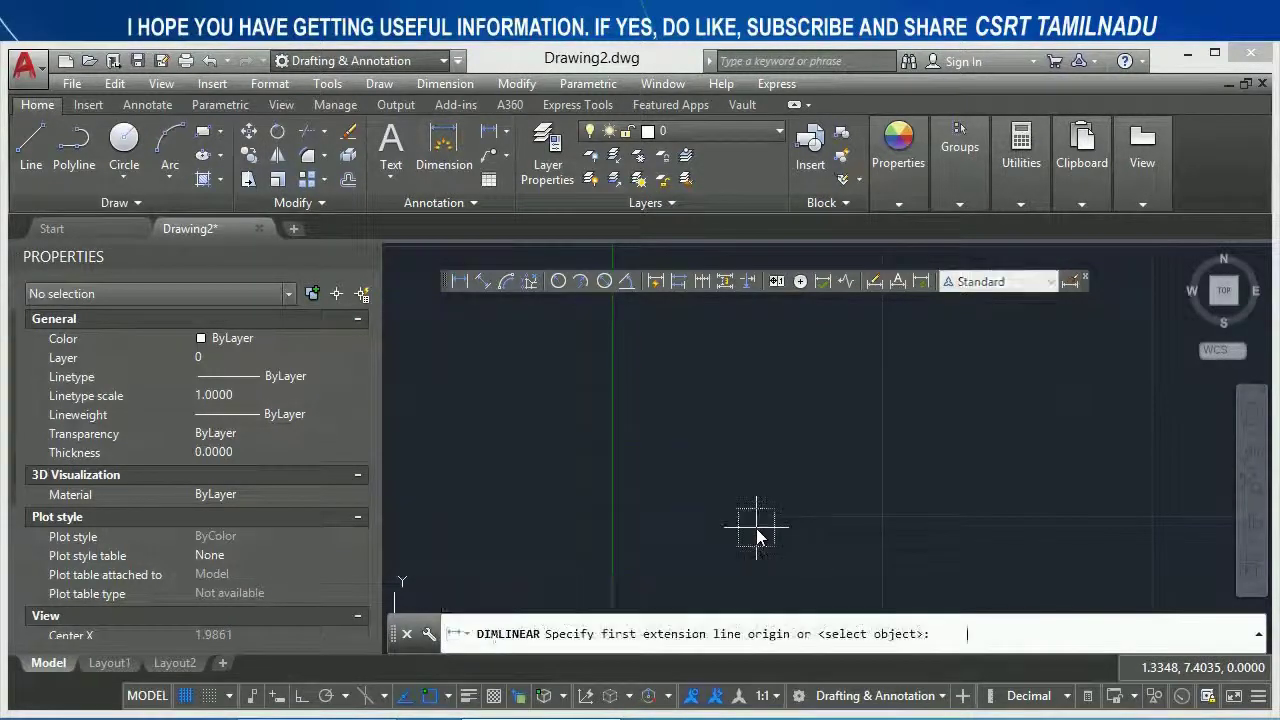
{"action": "left_click", "coordinate": [612, 518]}
{"action": "left_click", "coordinate": [873, 519]}
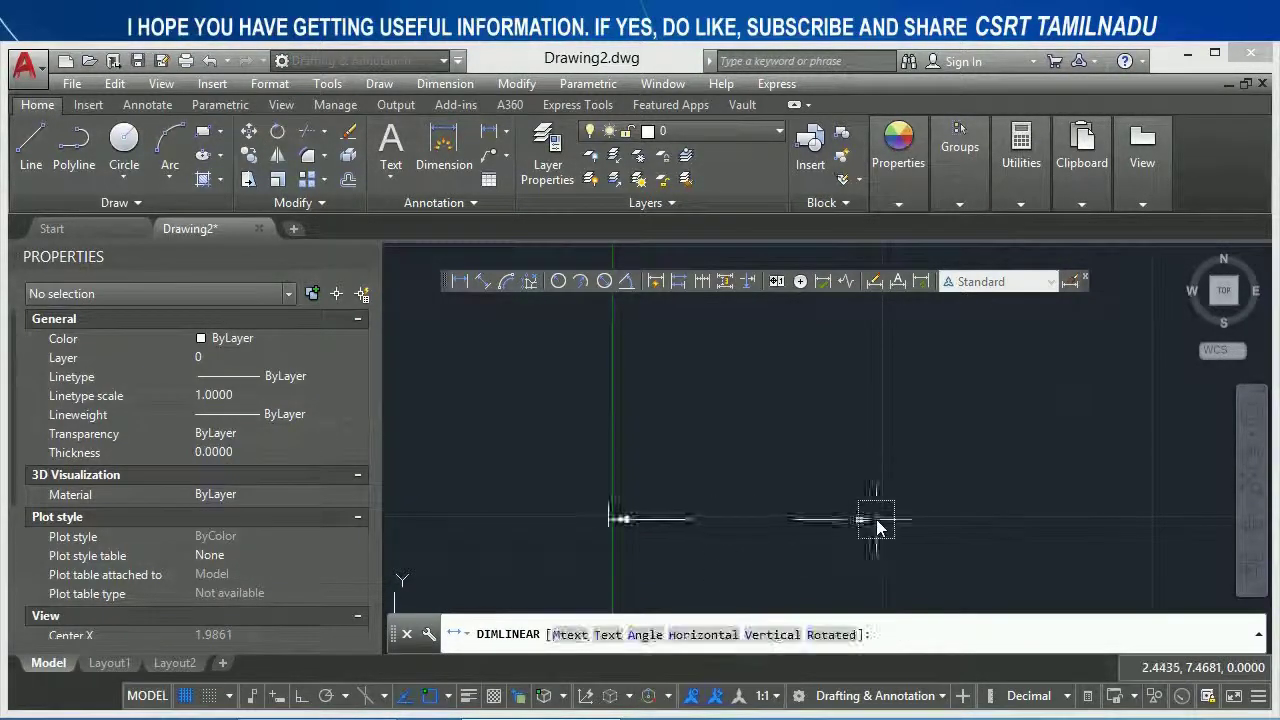
{"action": "left_click", "coordinate": [905, 393]}
{"action": "left_click", "coordinate": [920, 429]}
{"action": "left_click", "coordinate": [600, 380]}
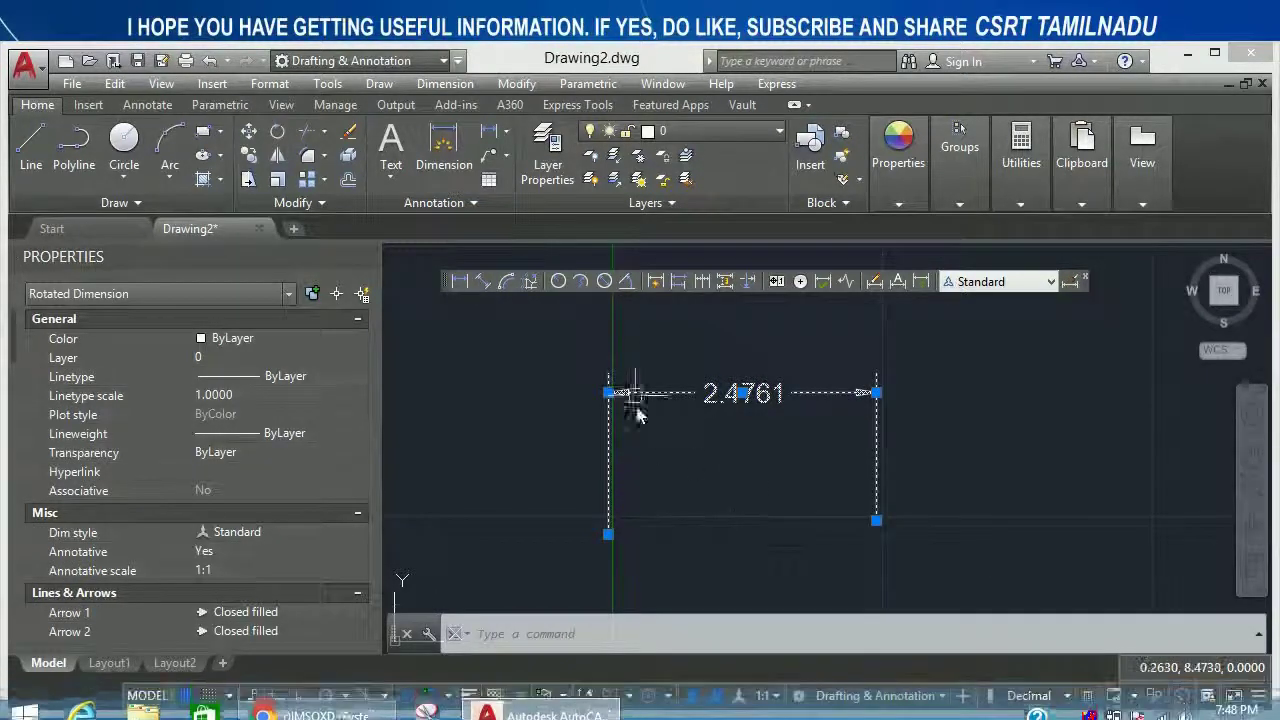
{"action": "key", "text": "Delete"}
Switch the Standard style from Annotative to Scale dimensions to layout
{"action": "type", "text": "d"}
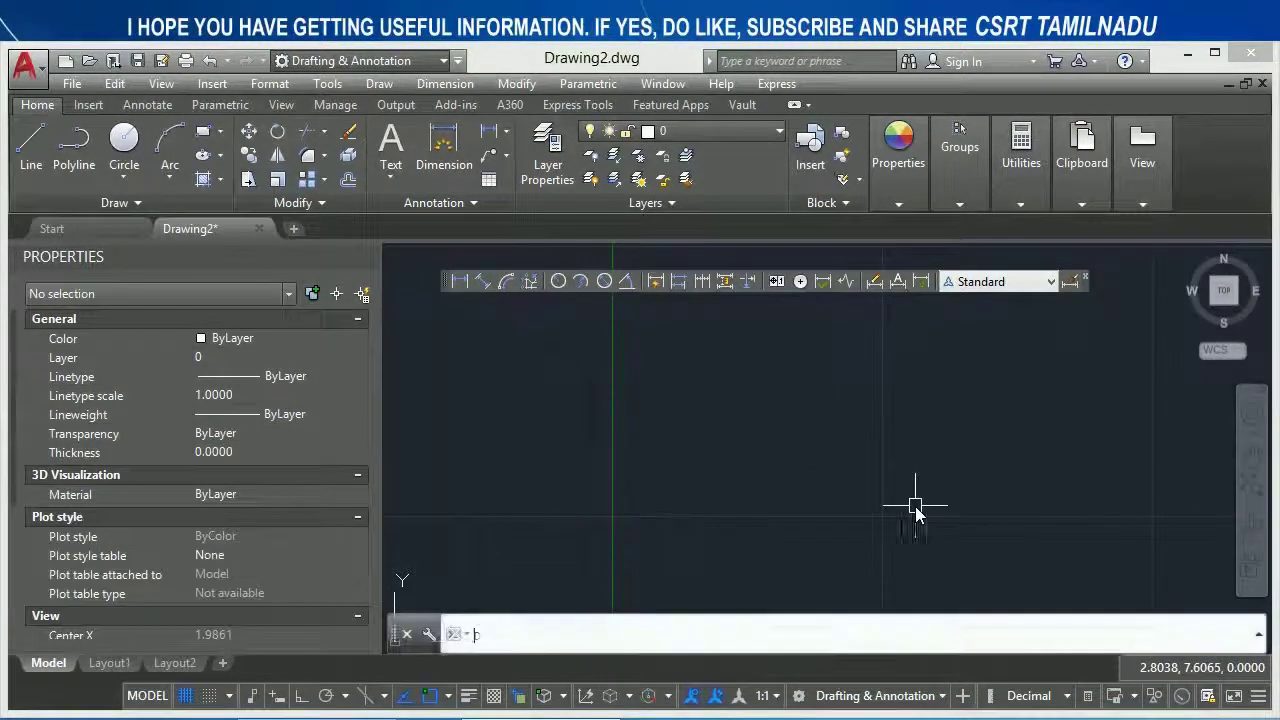
{"action": "key", "text": "Return"}
{"action": "left_click", "coordinate": [837, 345]}
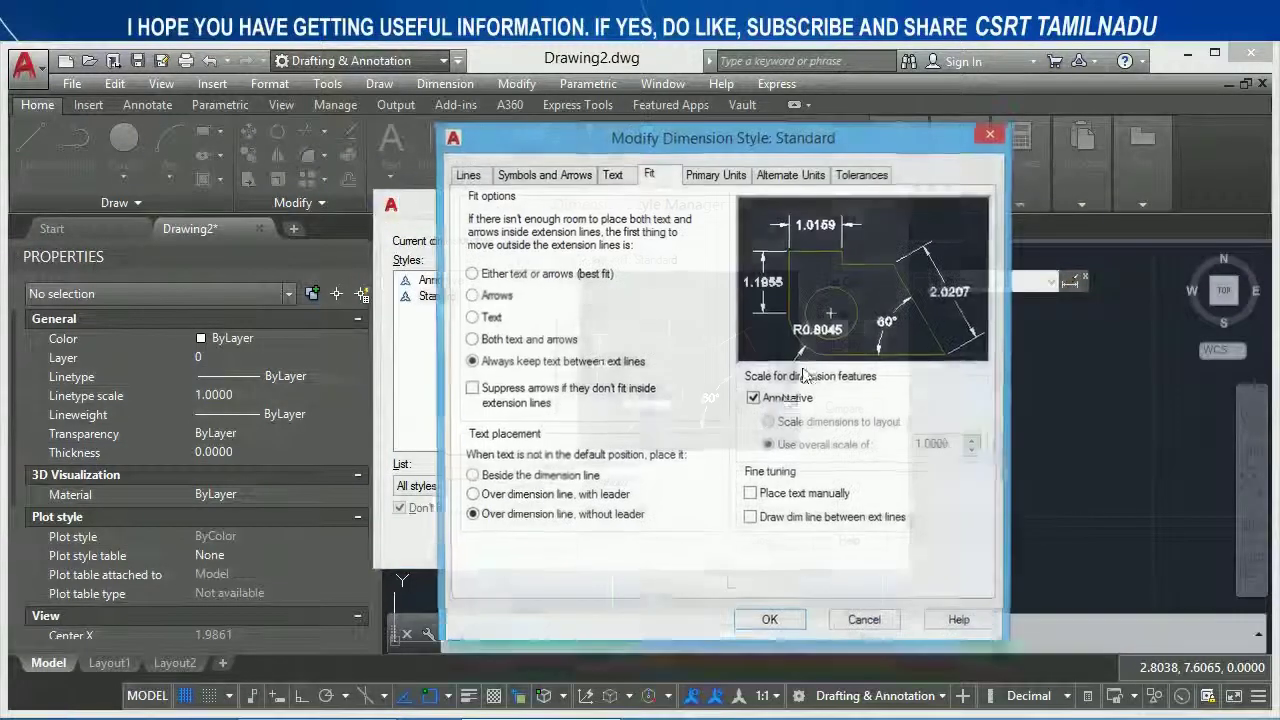
{"action": "left_click", "coordinate": [790, 400]}
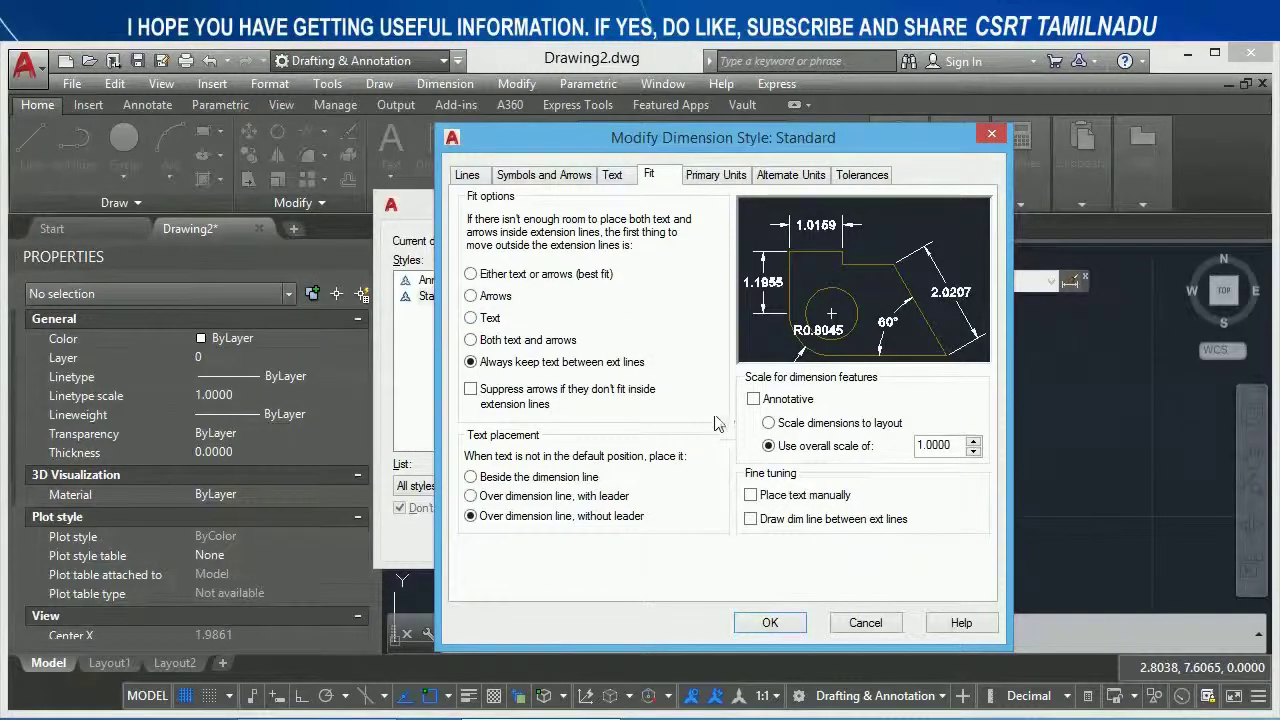
{"action": "left_click", "coordinate": [769, 424]}
{"action": "left_click", "coordinate": [780, 622]}
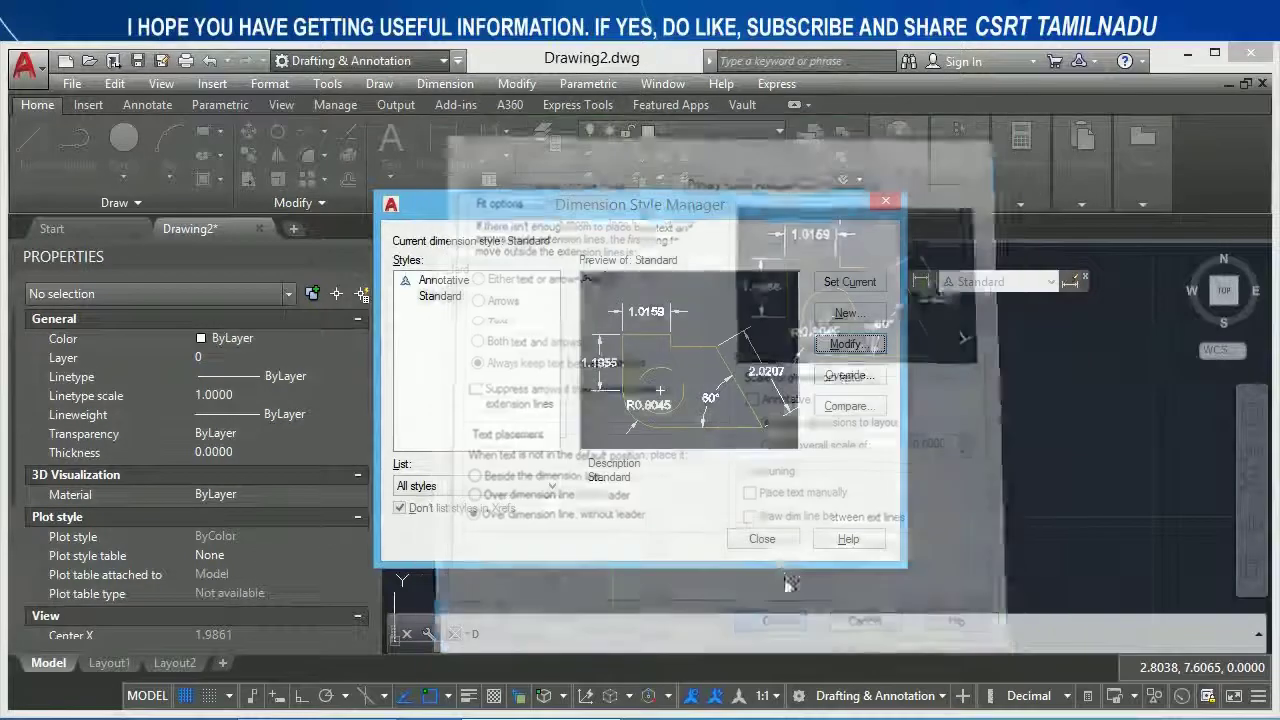
{"action": "left_click", "coordinate": [768, 540]}
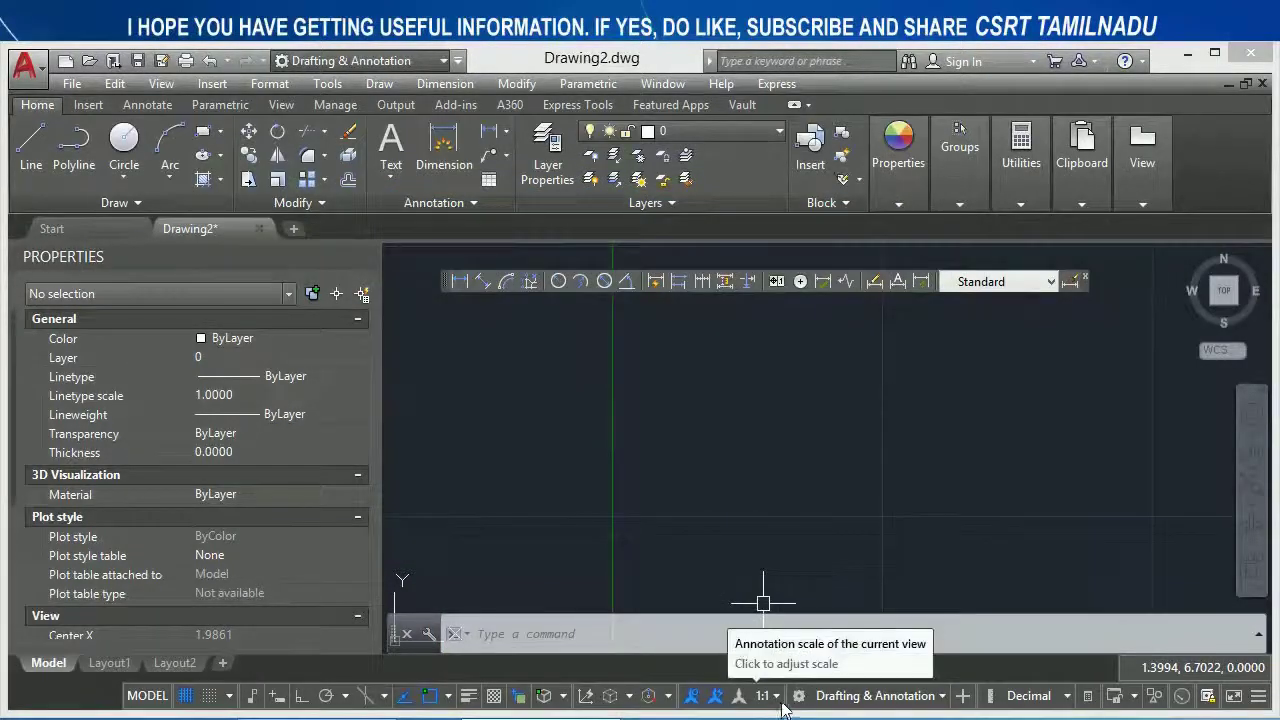
Place a 0.2214 vertical linear dimension, then delete it
{"action": "left_click", "coordinate": [460, 281]}
{"action": "left_click", "coordinate": [531, 481]}
{"action": "left_click", "coordinate": [825, 506]}
{"action": "left_click", "coordinate": [865, 490]}
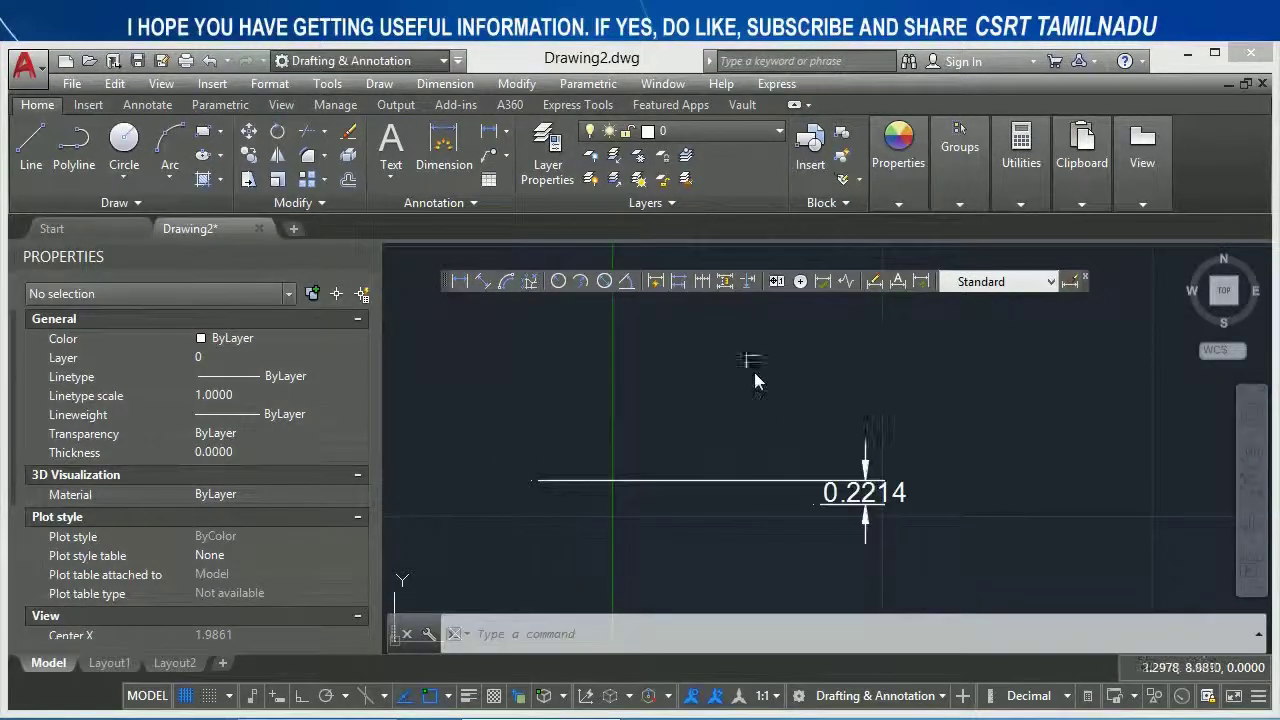
{"action": "left_click", "coordinate": [928, 543]}
{"action": "left_click", "coordinate": [692, 427]}
{"action": "key", "text": "Delete"}
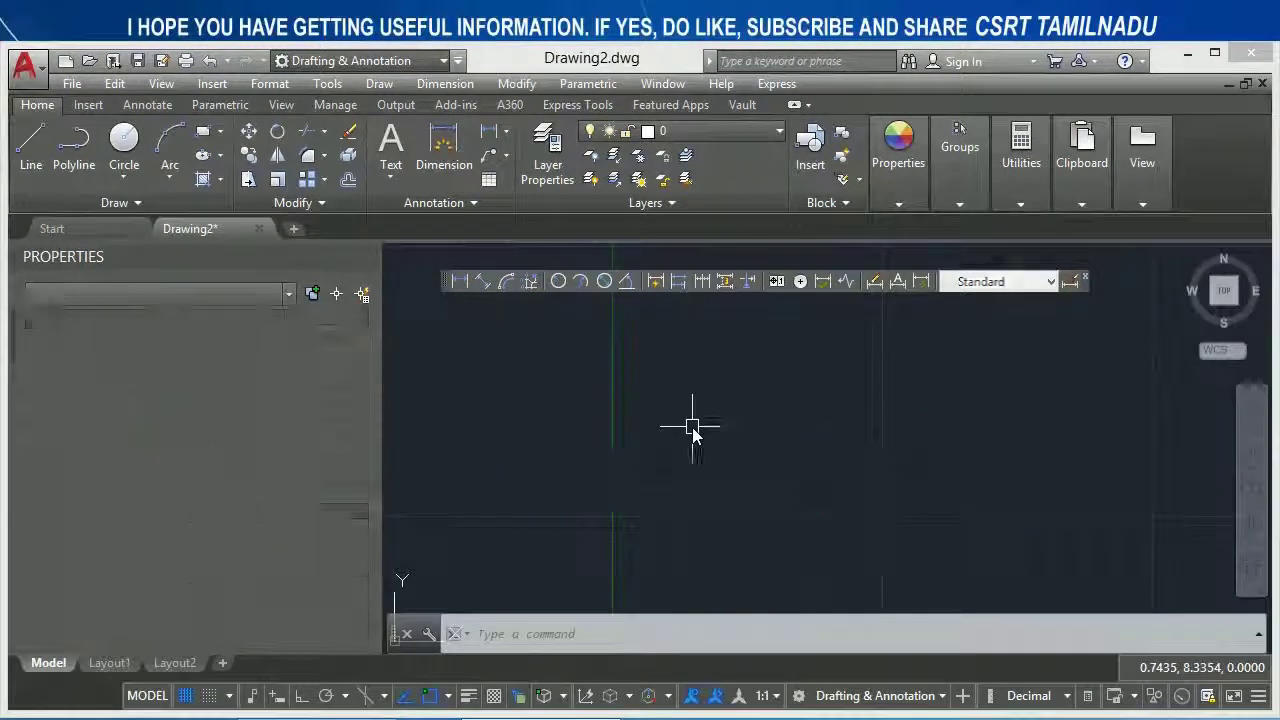
Draw a 2.2913 linear dimension and reopen the Dimension Style Manager
{"action": "left_click", "coordinate": [460, 281]}
{"action": "left_click", "coordinate": [539, 478]}
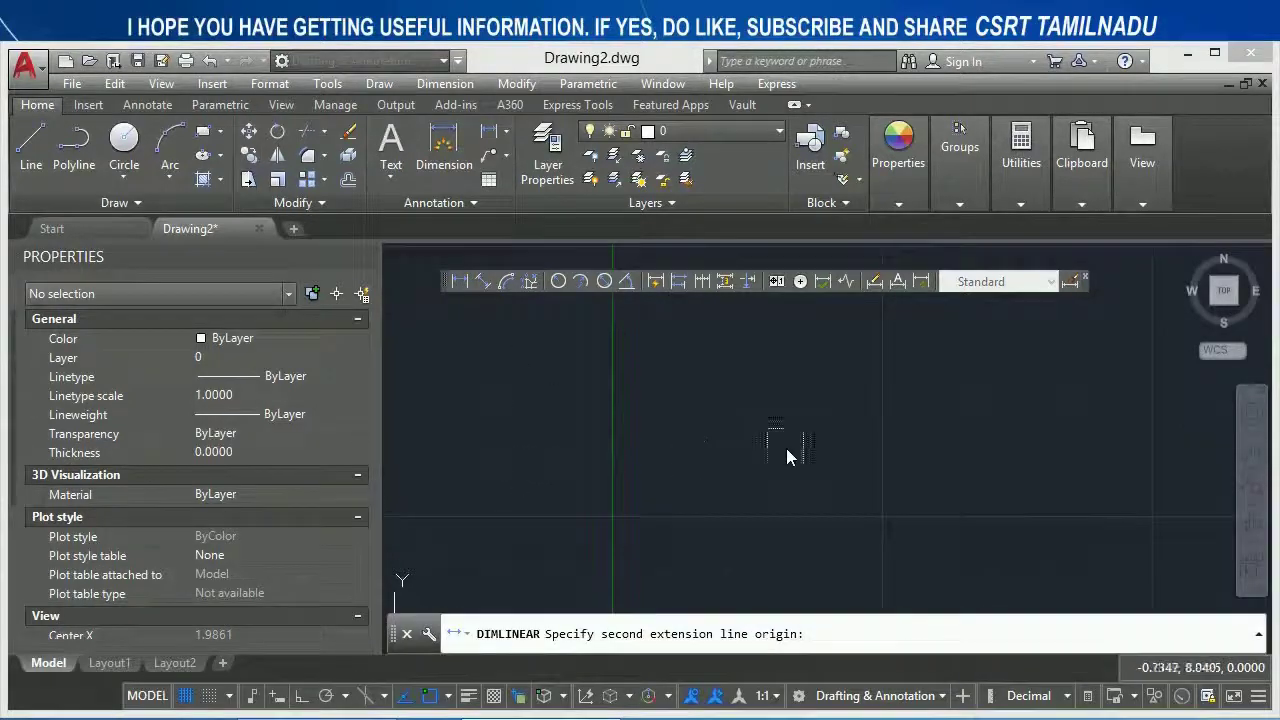
{"action": "left_click", "coordinate": [786, 446]}
{"action": "left_click", "coordinate": [855, 361]}
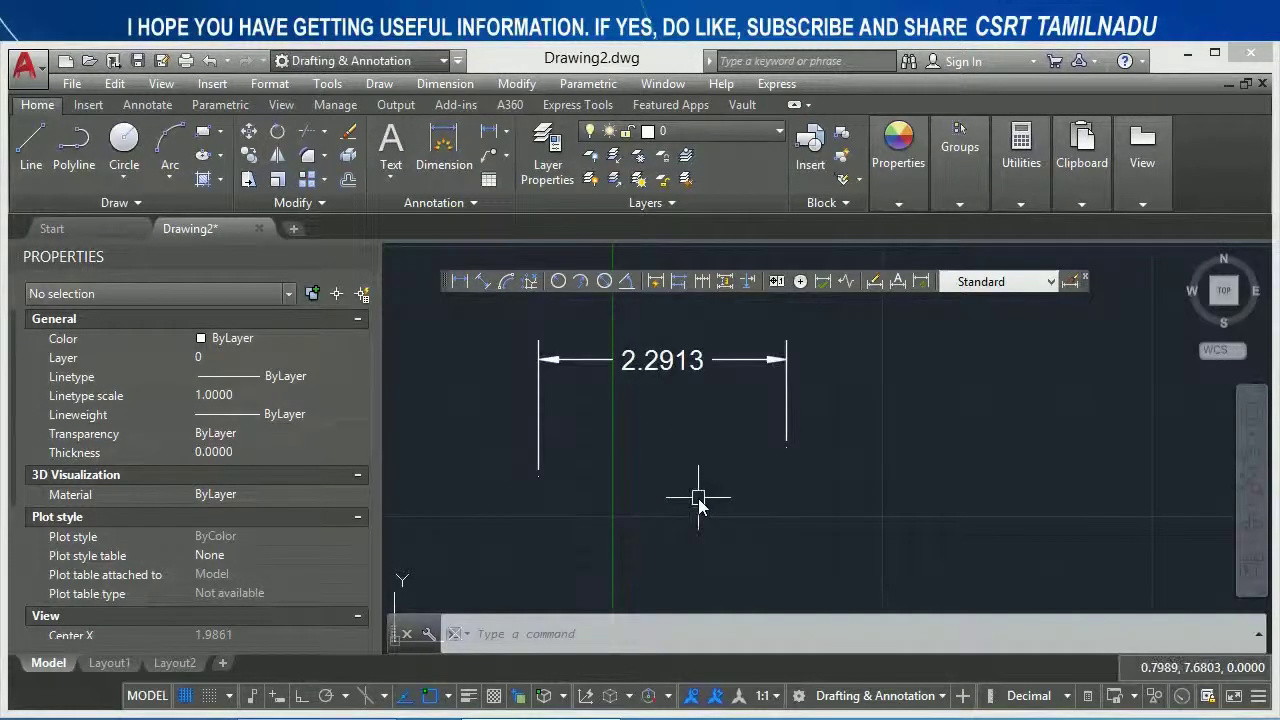
{"action": "type", "text": "d"}
{"action": "key", "text": "Return"}
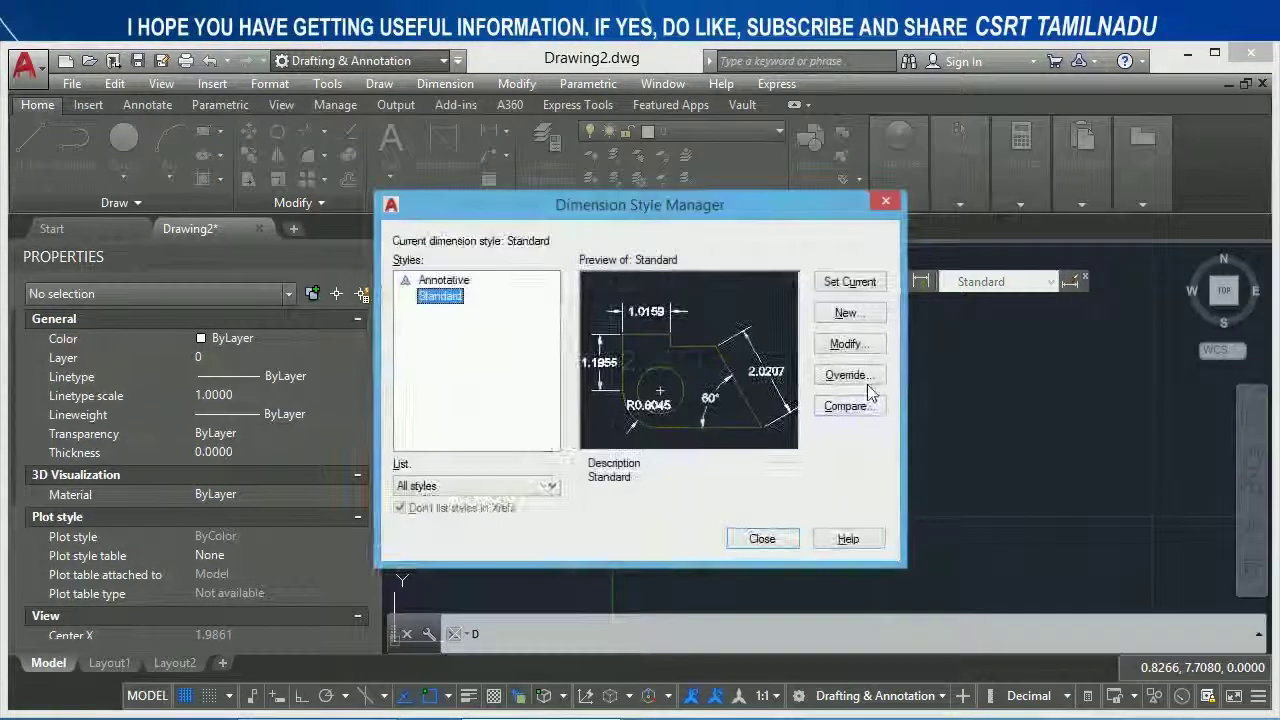
Give the Standard style an overall scale of 1 after trying 2 and 3, with manual text placement on
{"action": "left_click", "coordinate": [845, 343]}
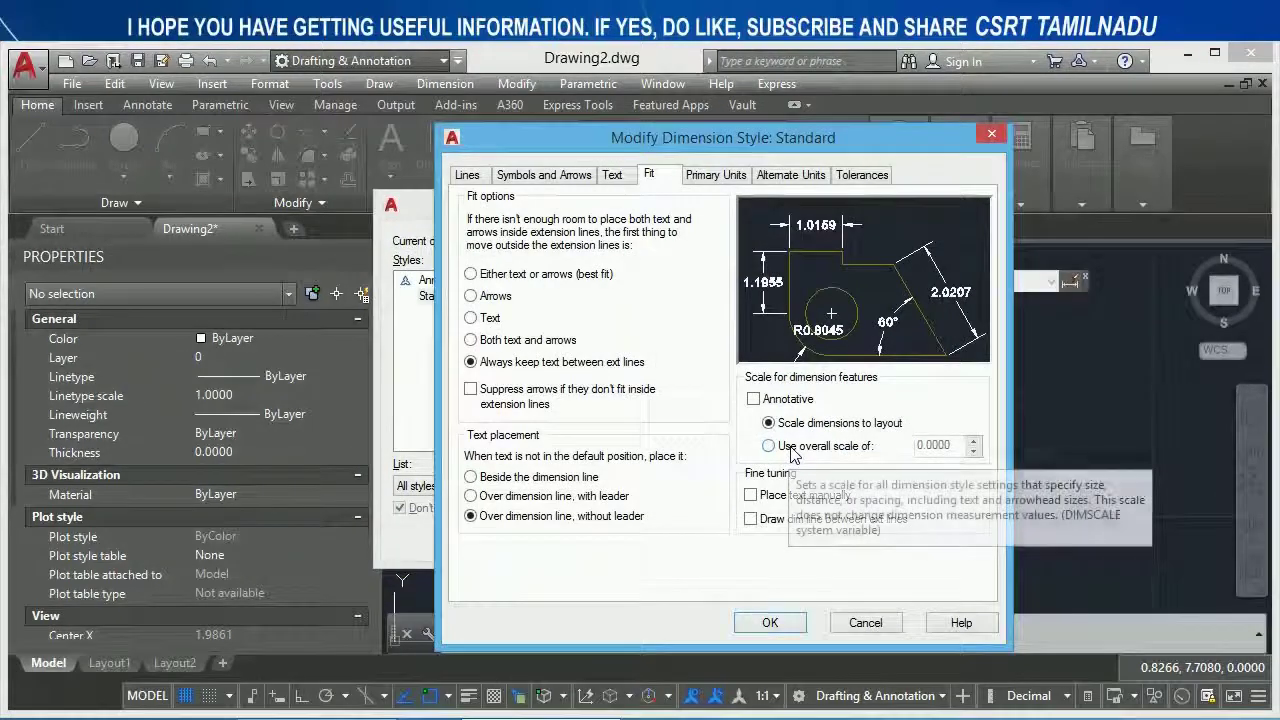
{"action": "left_click", "coordinate": [790, 450]}
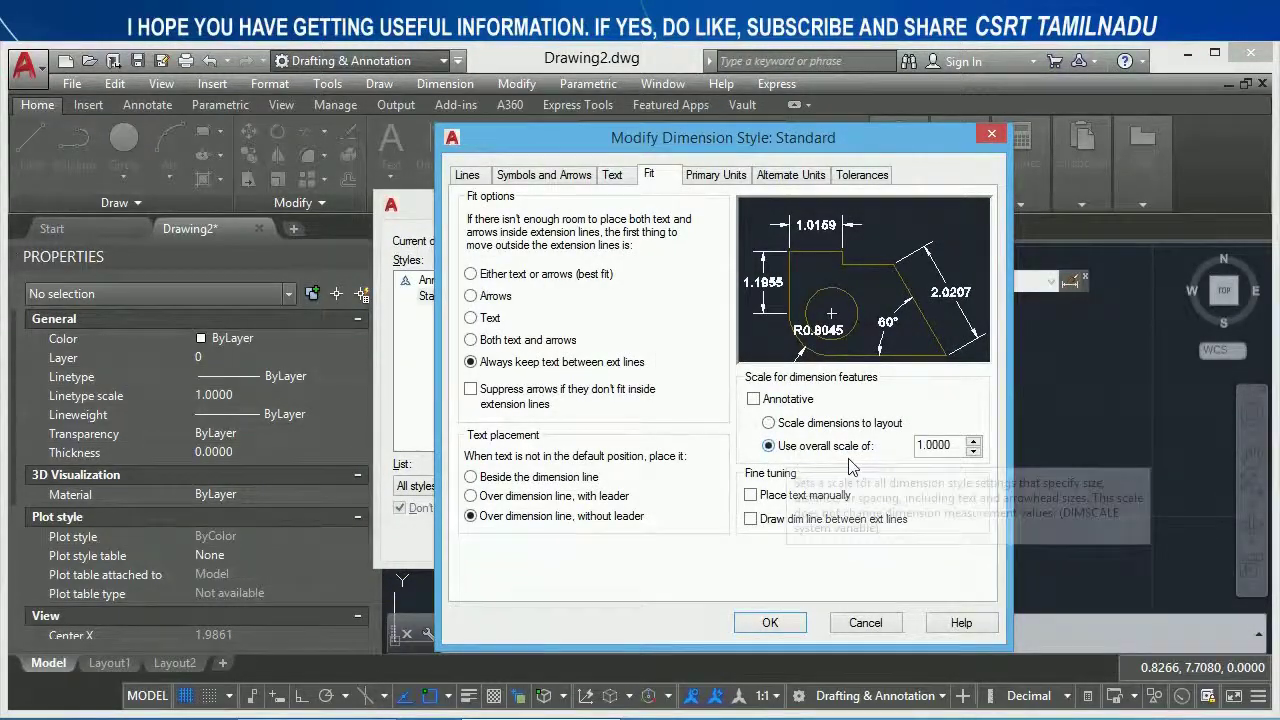
{"action": "left_click_drag", "start_coordinate": [952, 445], "coordinate": [848, 440]}
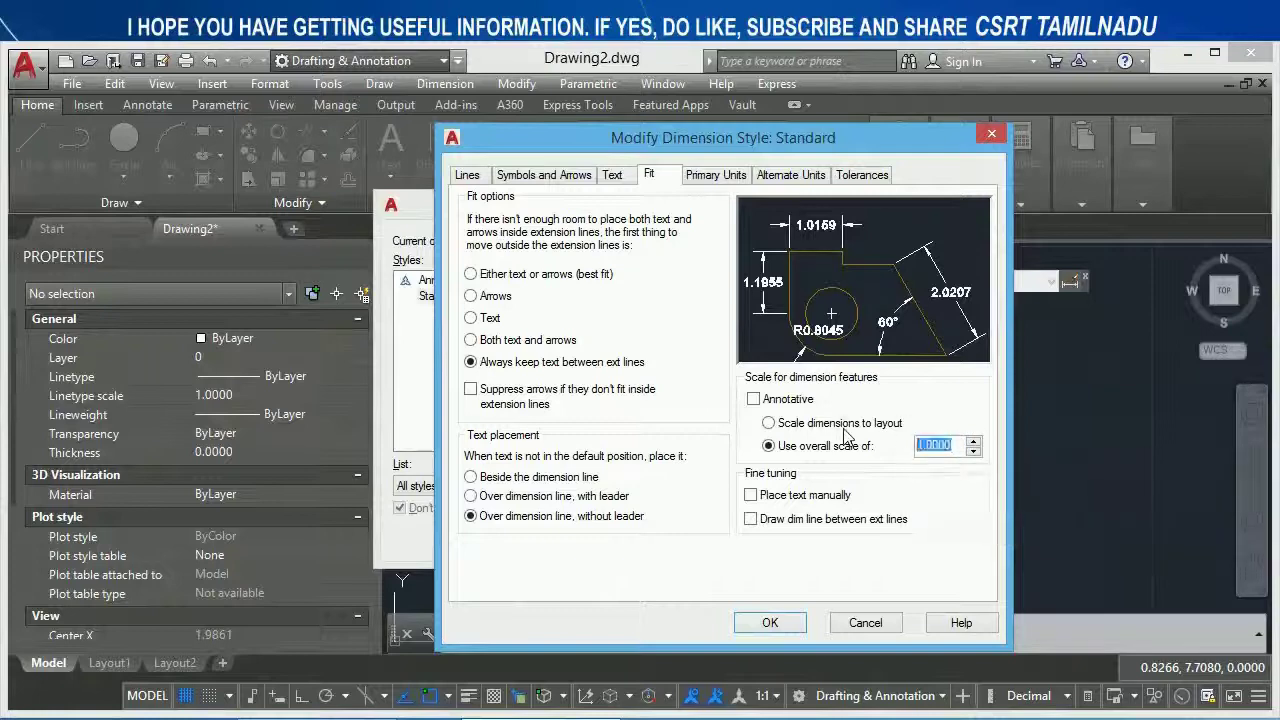
{"action": "type", "text": "2"}
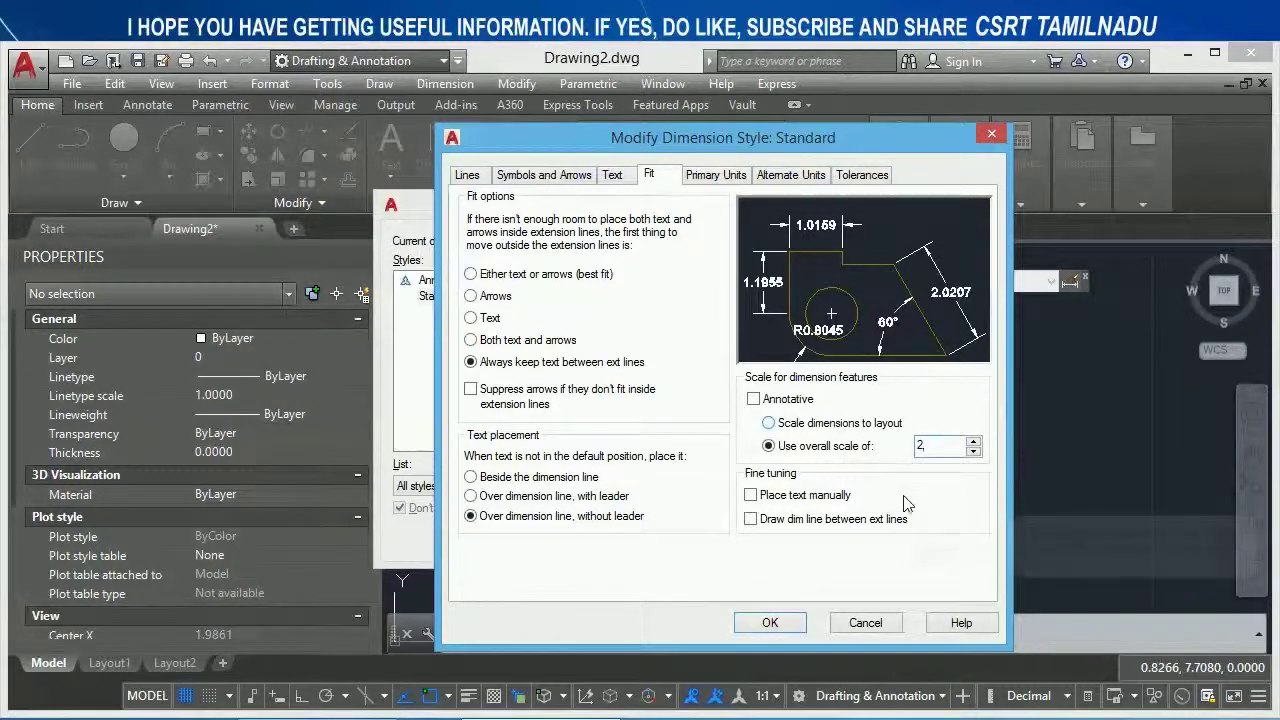
{"action": "left_click", "coordinate": [903, 494]}
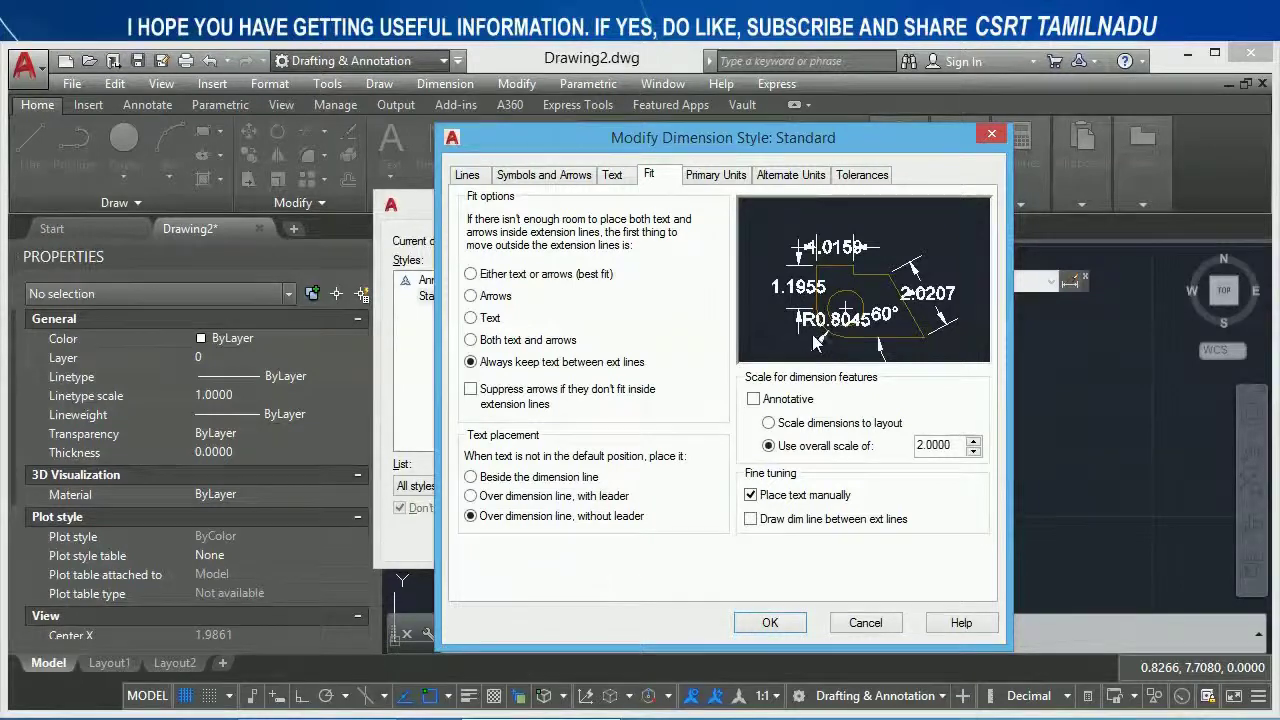
{"action": "left_click_drag", "start_coordinate": [950, 445], "coordinate": [826, 428]}
{"action": "type", "text": "3"}
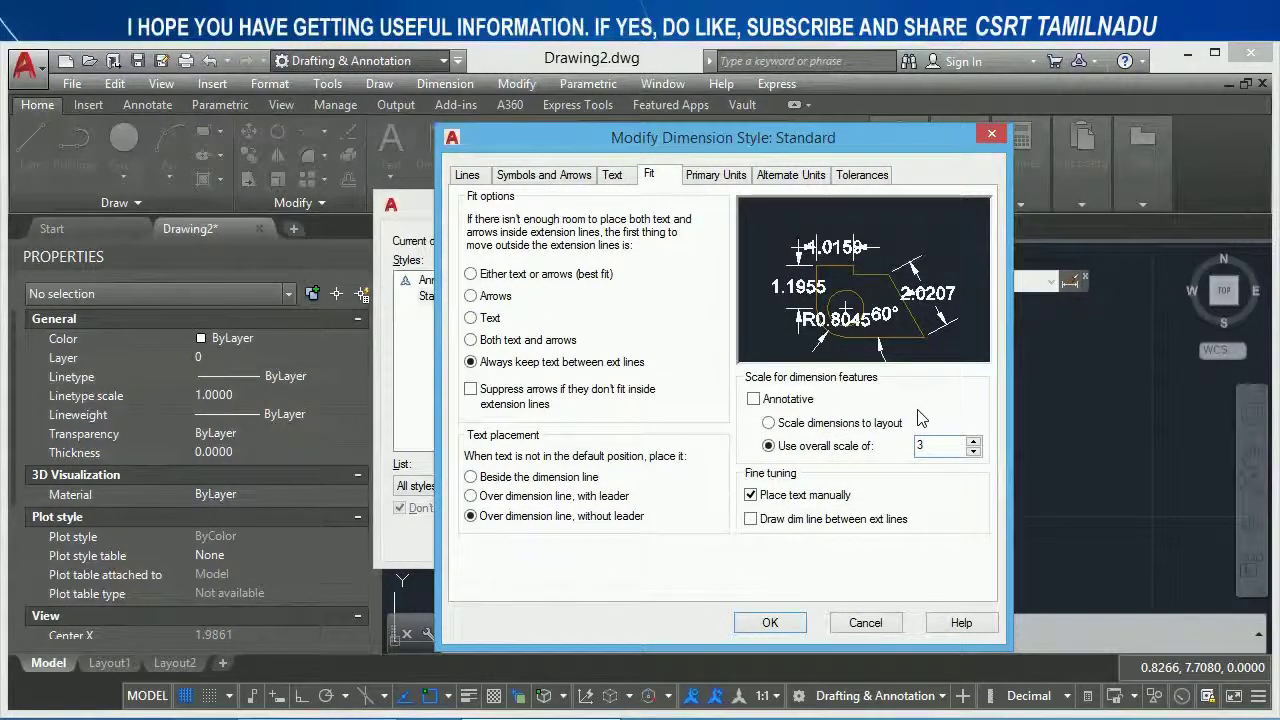
{"action": "key", "text": "Tab"}
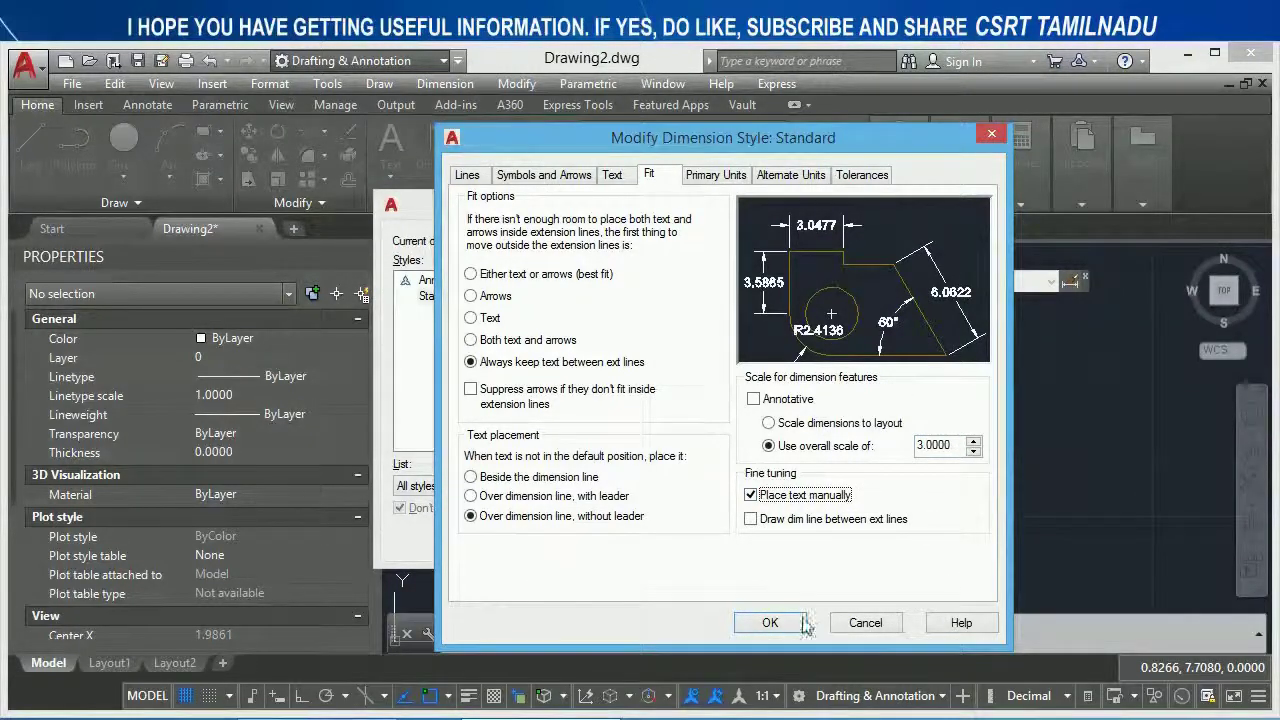
{"action": "left_click_drag", "start_coordinate": [948, 446], "coordinate": [782, 443]}
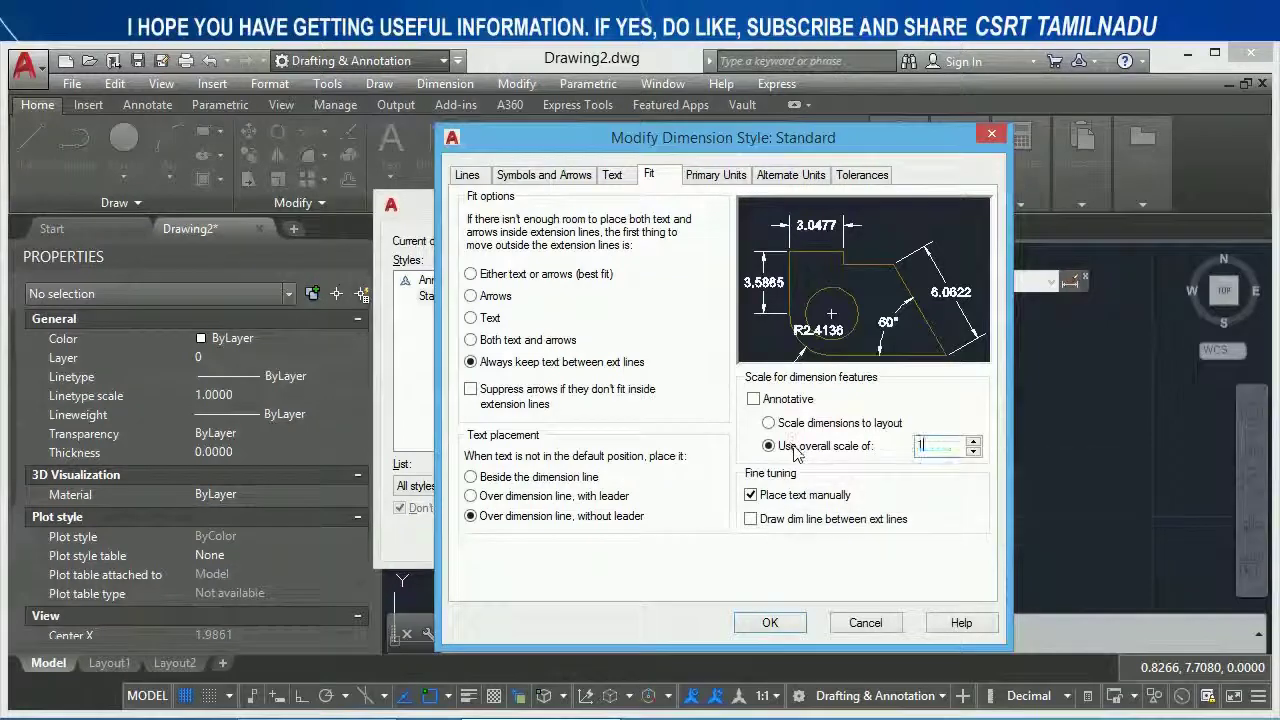
{"action": "type", "text": "1."}
{"action": "left_click", "coordinate": [770, 622]}
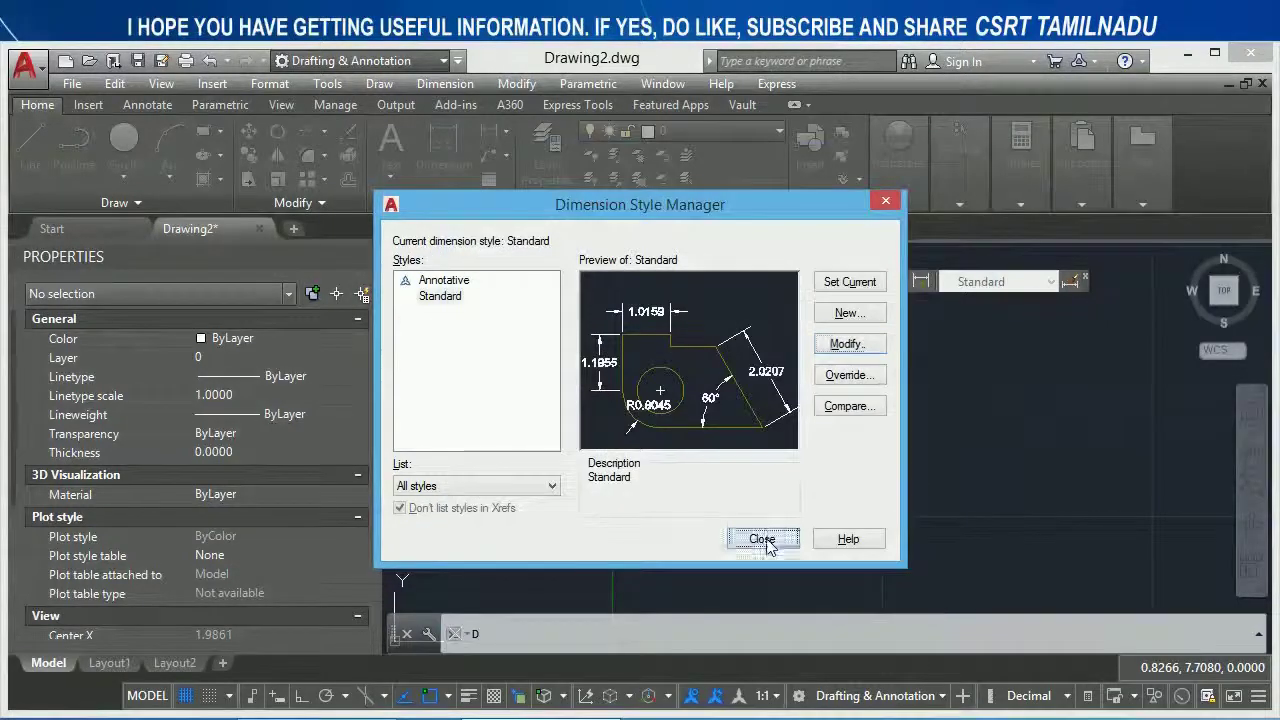
{"action": "left_click", "coordinate": [766, 538]}
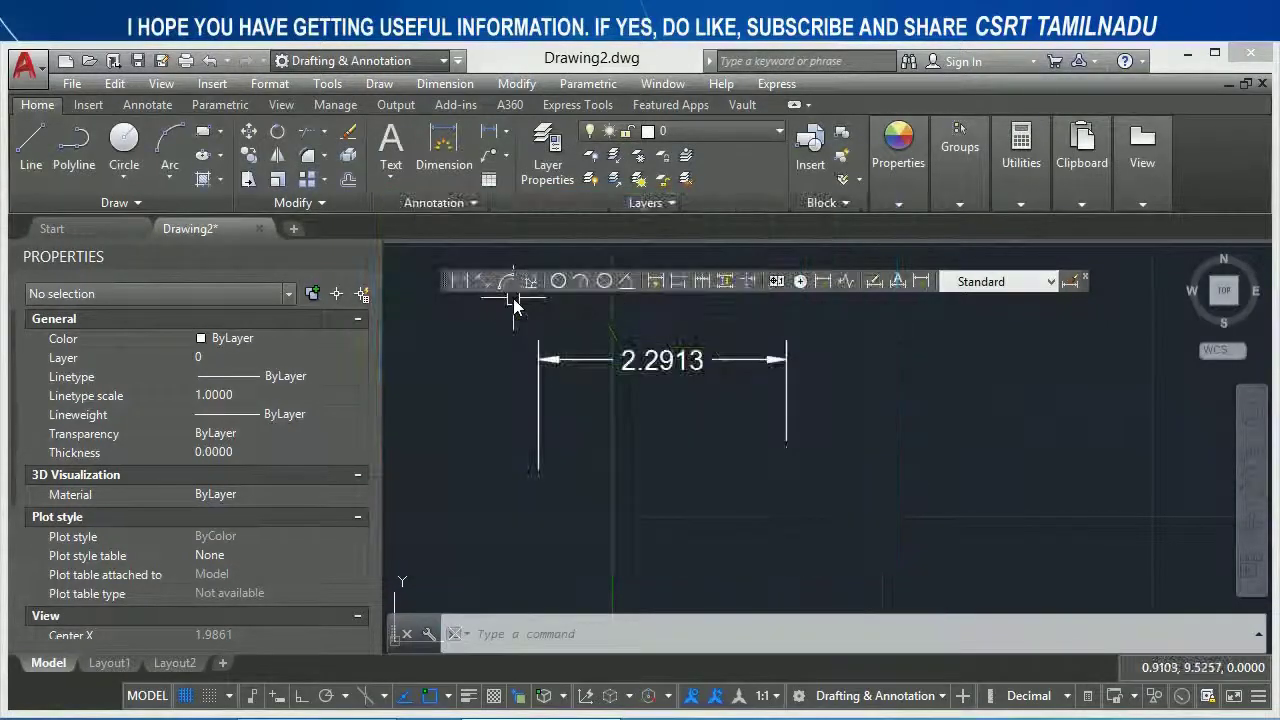
Draw a 2.2358 linear dimension and delete the old 2.2913 one
{"action": "left_click", "coordinate": [461, 282]}
{"action": "left_click", "coordinate": [701, 513]}
{"action": "left_click", "coordinate": [943, 513]}
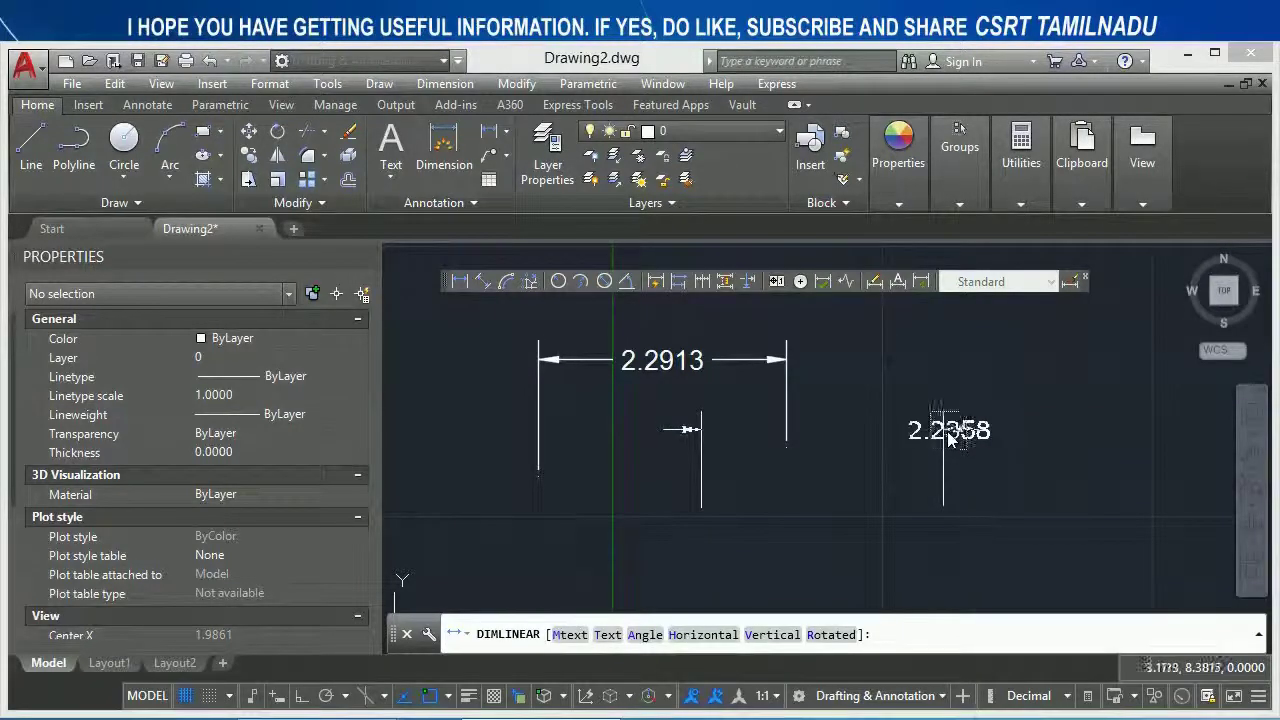
{"action": "left_click", "coordinate": [937, 448]}
{"action": "left_click", "coordinate": [766, 352]}
{"action": "left_click", "coordinate": [745, 390]}
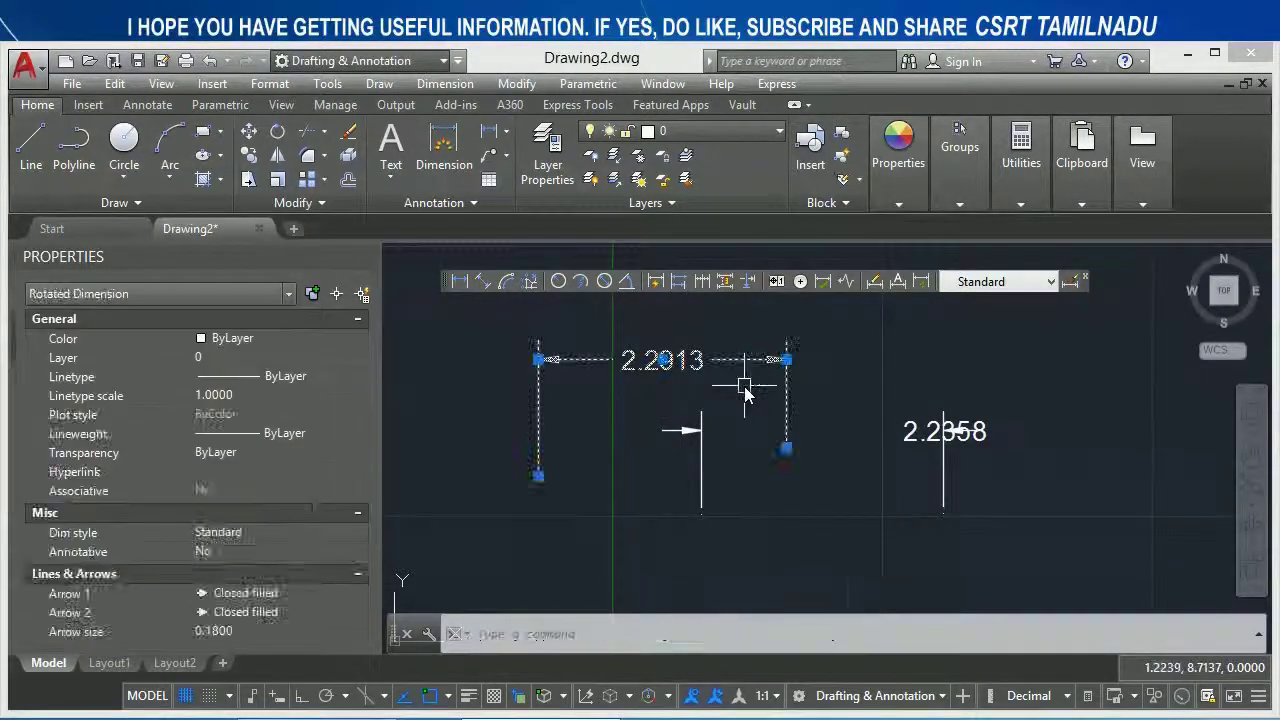
{"action": "key", "text": "Delete"}
Reopen the Dimension Style Manager with the D command
{"action": "middle_click_drag", "start_coordinate": [794, 466], "coordinate": [979, 457]}
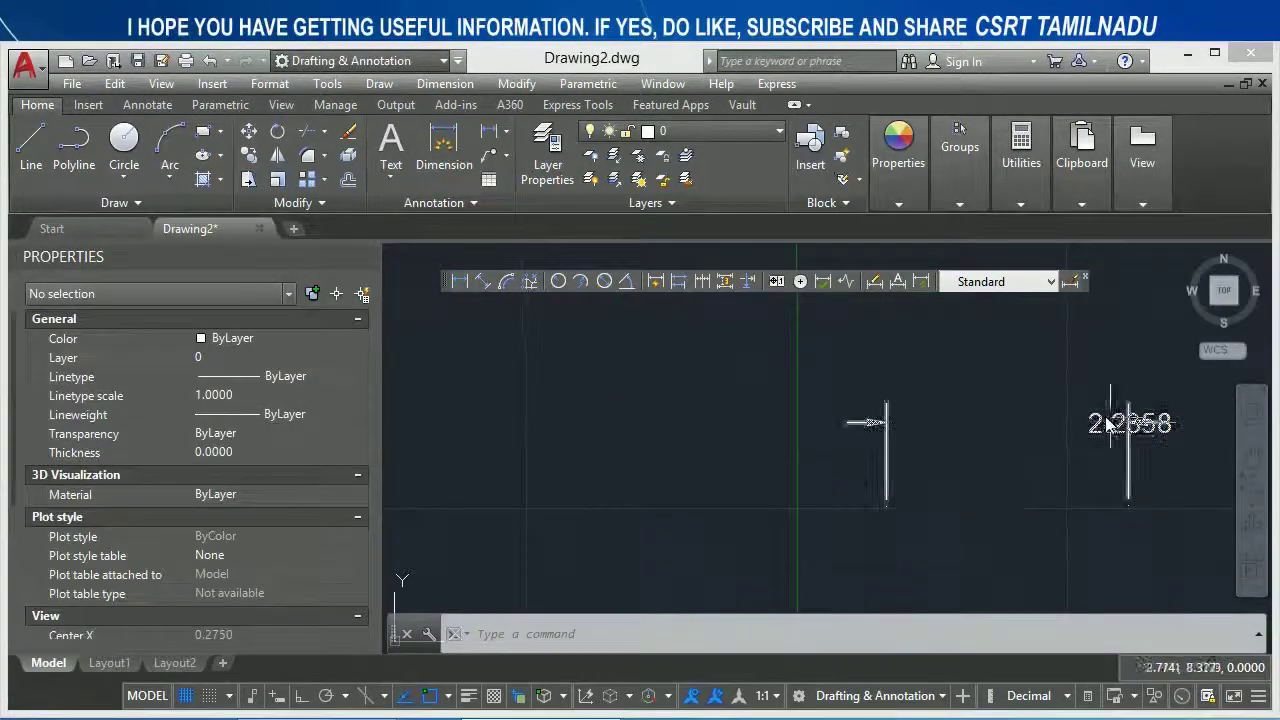
{"action": "type", "text": "d"}
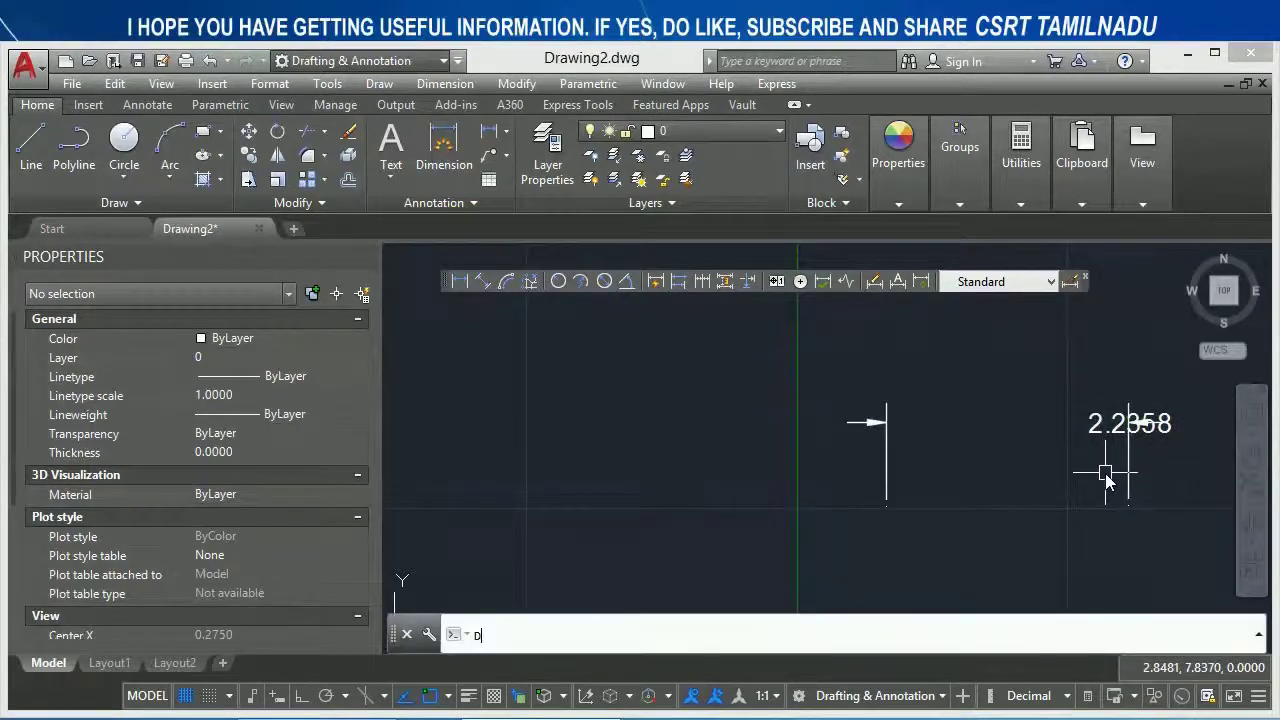
{"action": "key", "text": "Return"}
Set the Standard style's overall dimension scale to 2
{"action": "left_click", "coordinate": [845, 342]}
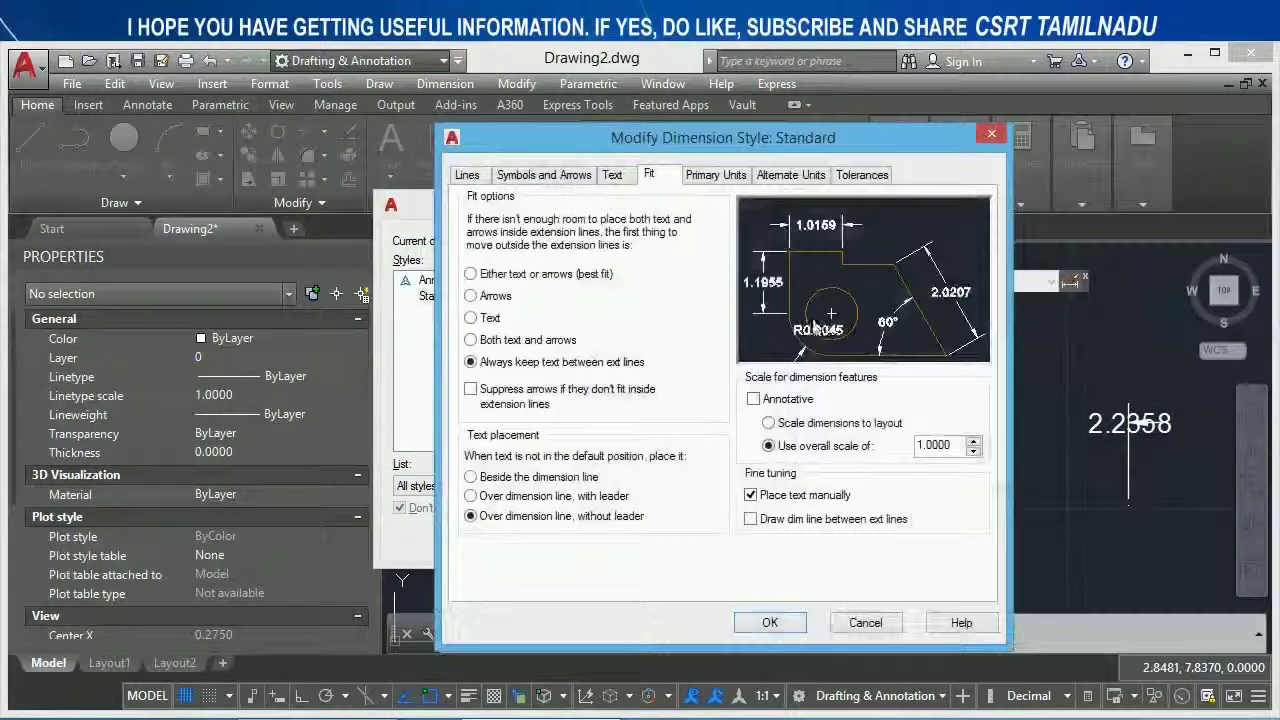
{"action": "double_click", "coordinate": [918, 446]}
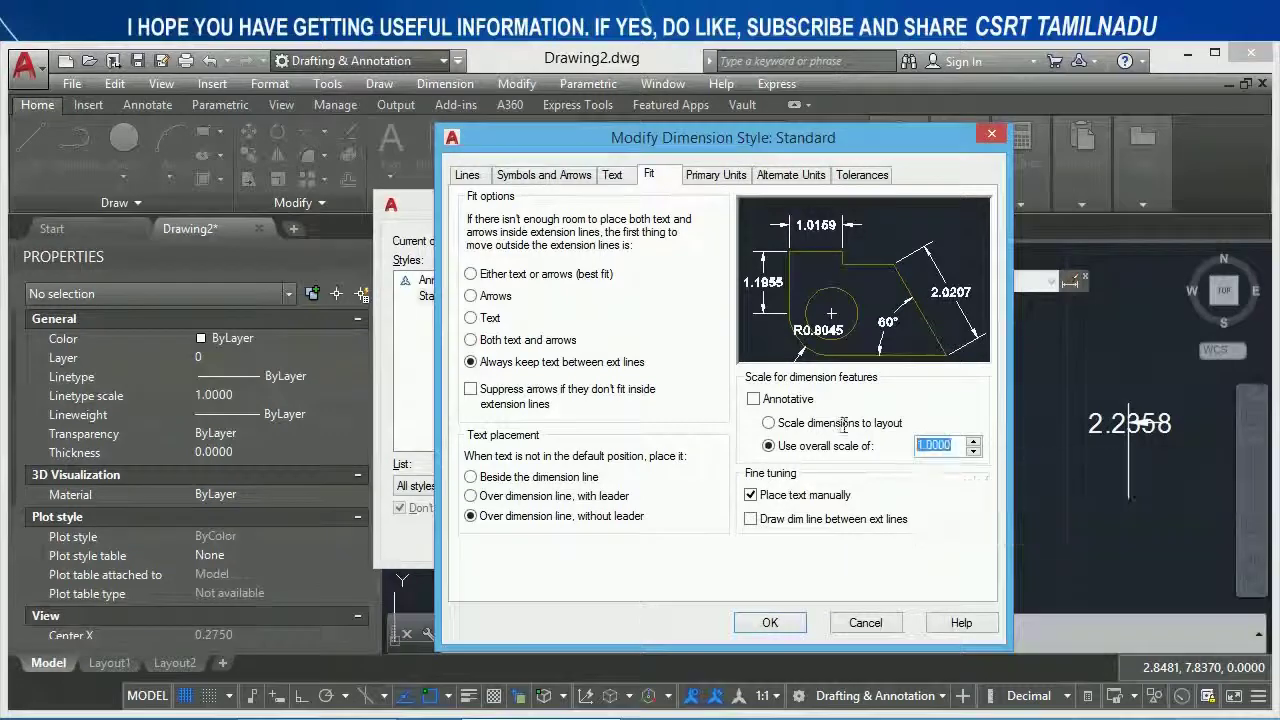
{"action": "type", "text": "2"}
{"action": "left_click", "coordinate": [799, 630]}
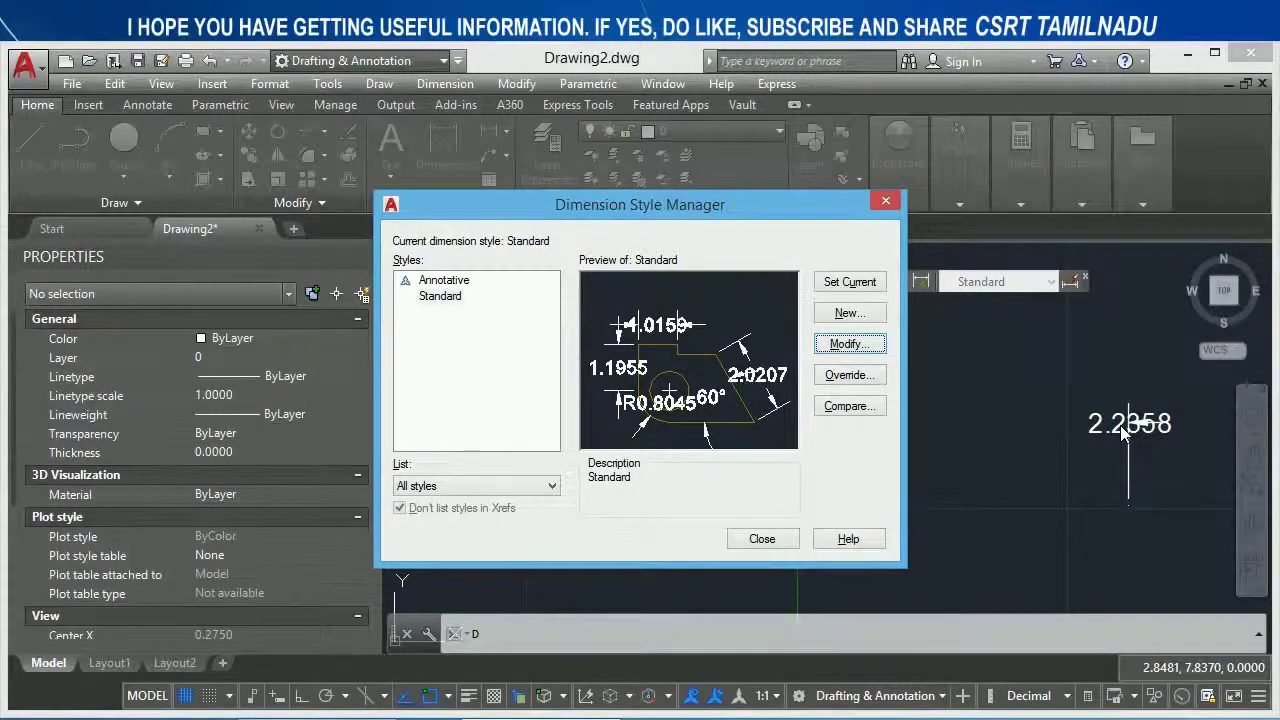
{"action": "left_click", "coordinate": [762, 539]}
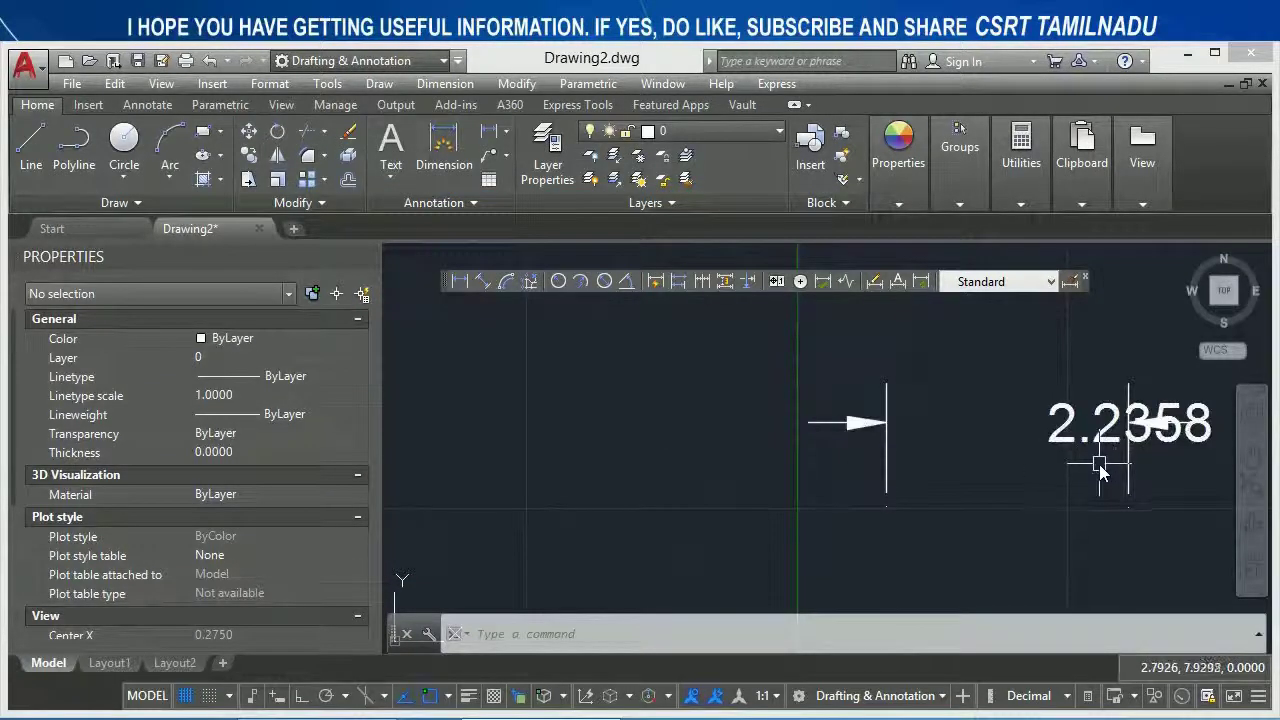
Turn off Place text manually in the Standard style
{"action": "type", "text": "d"}
{"action": "key", "text": "Return"}
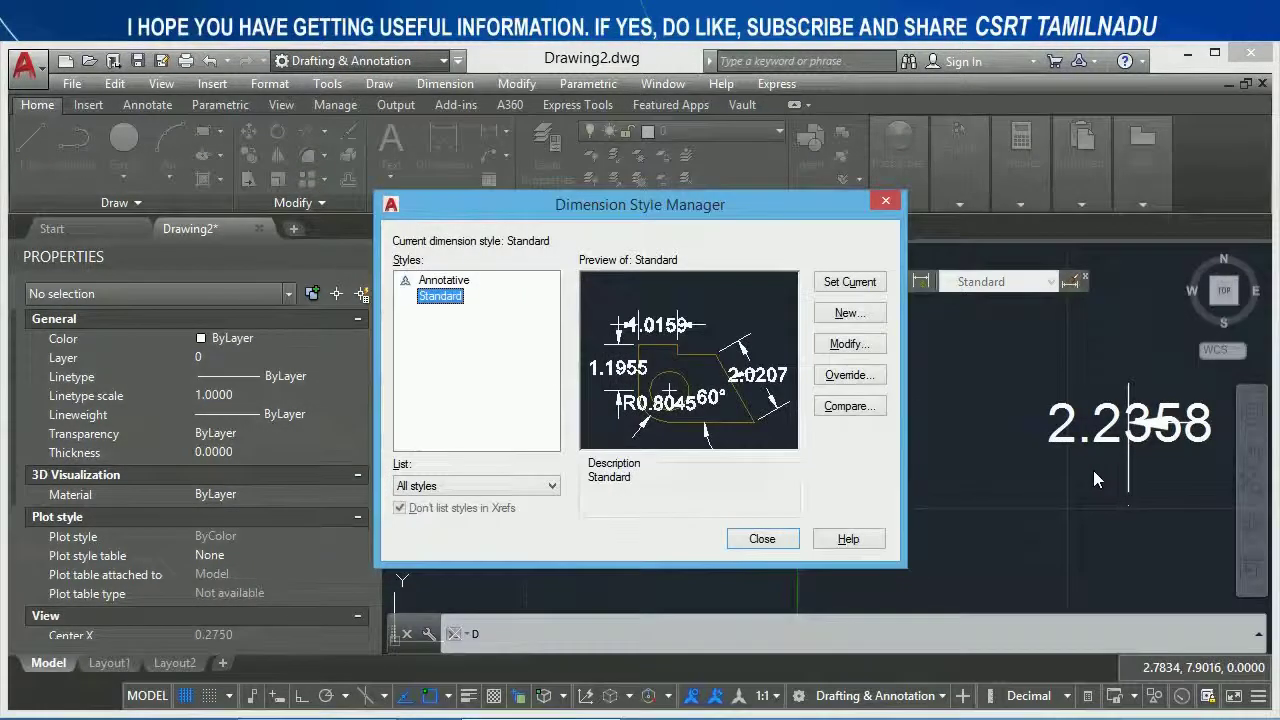
{"action": "left_click", "coordinate": [845, 343]}
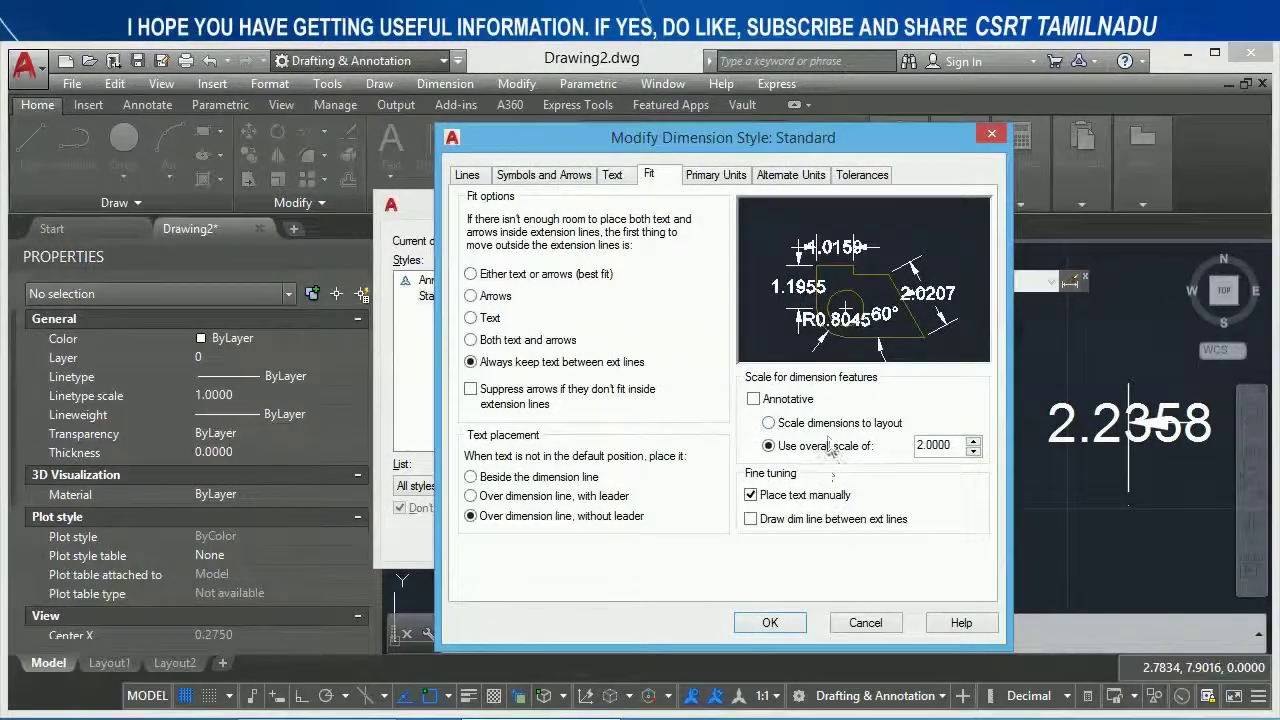
{"action": "left_click", "coordinate": [773, 499]}
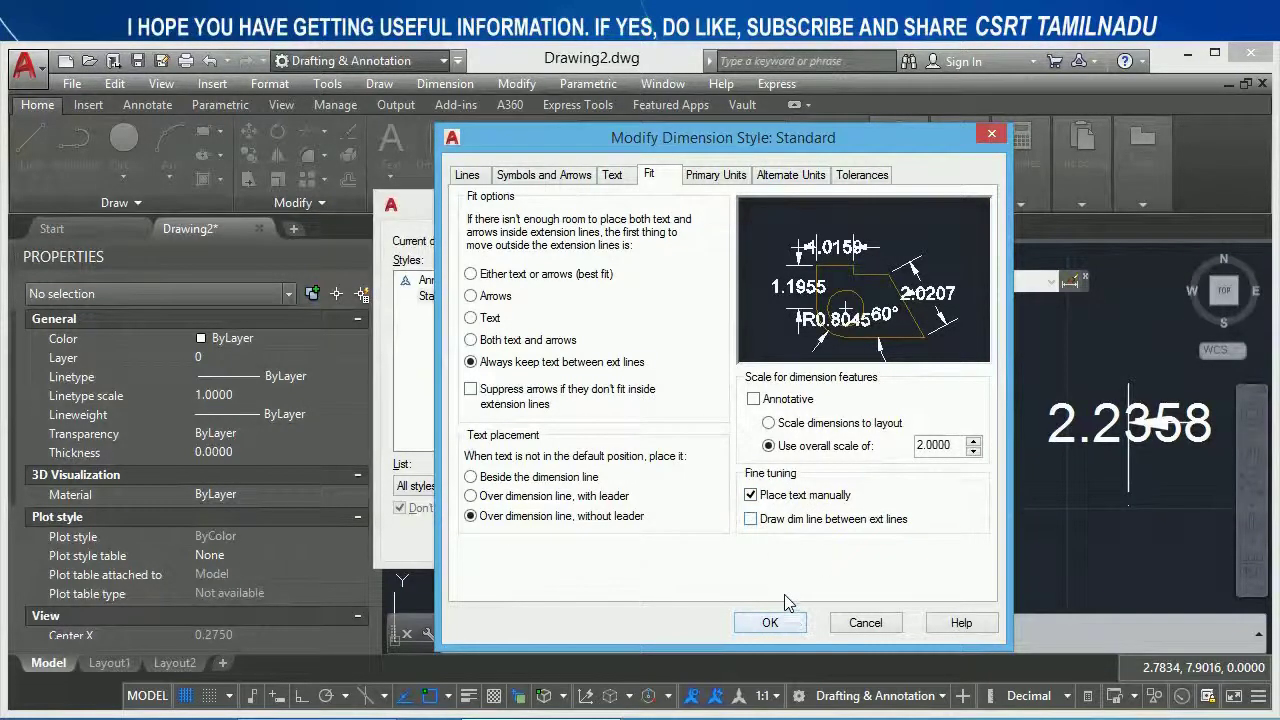
{"action": "left_click", "coordinate": [750, 494]}
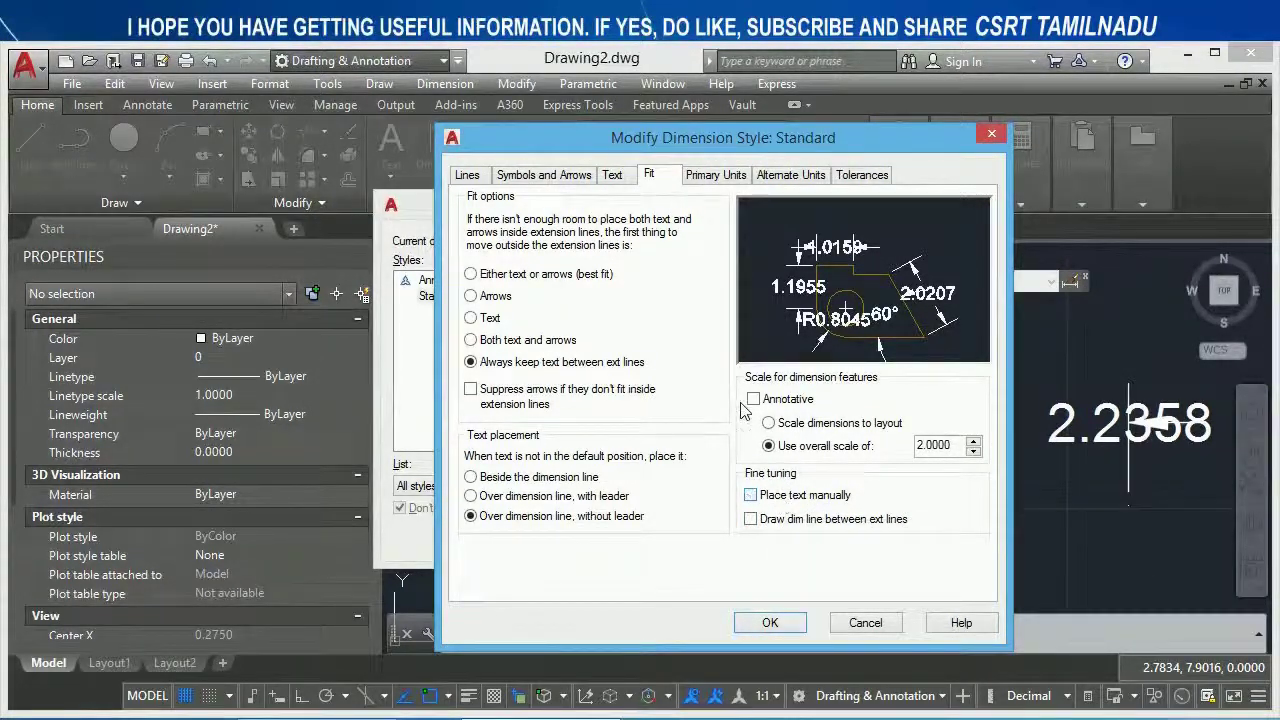
{"action": "left_click", "coordinate": [612, 175]}
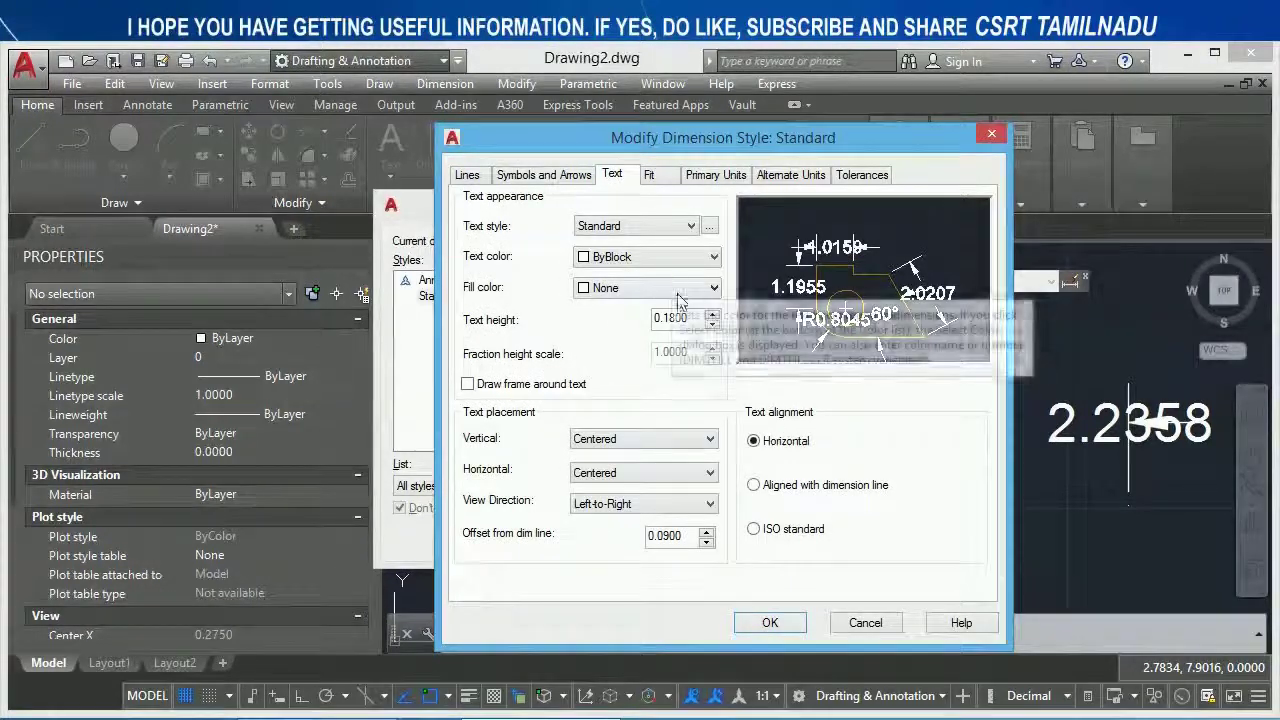
{"action": "left_click", "coordinate": [770, 622]}
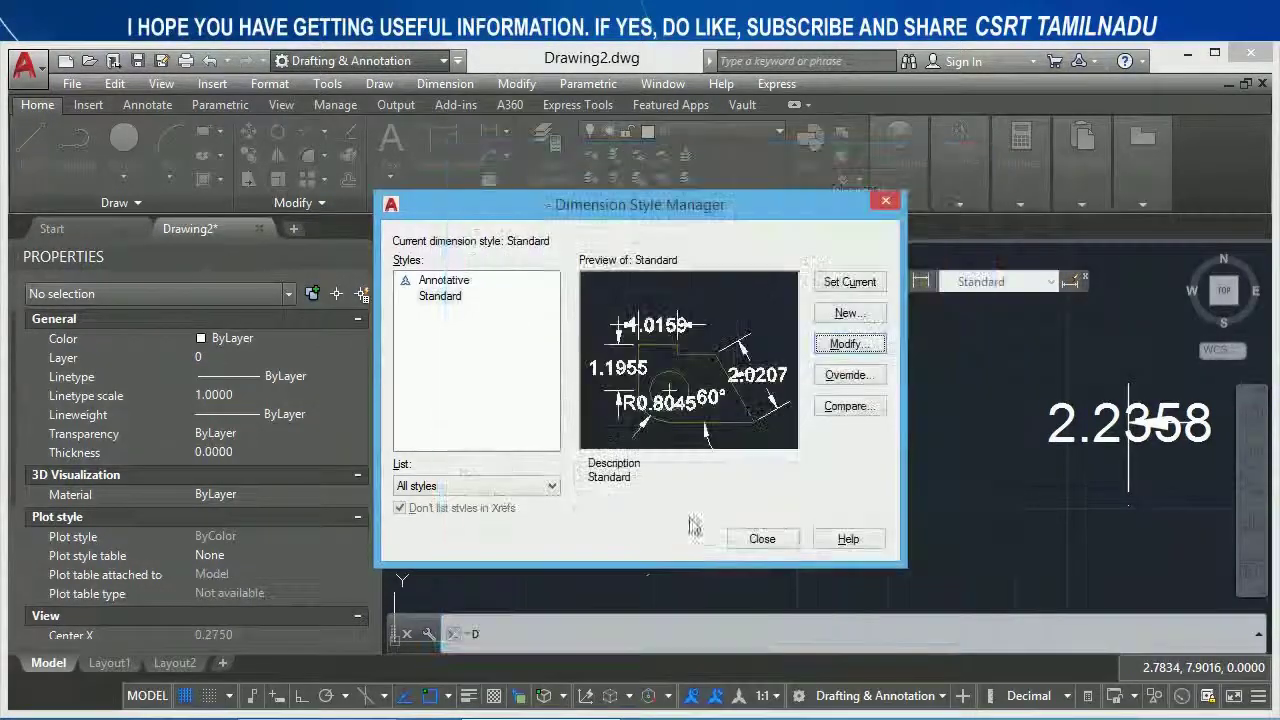
{"action": "left_click", "coordinate": [760, 538]}
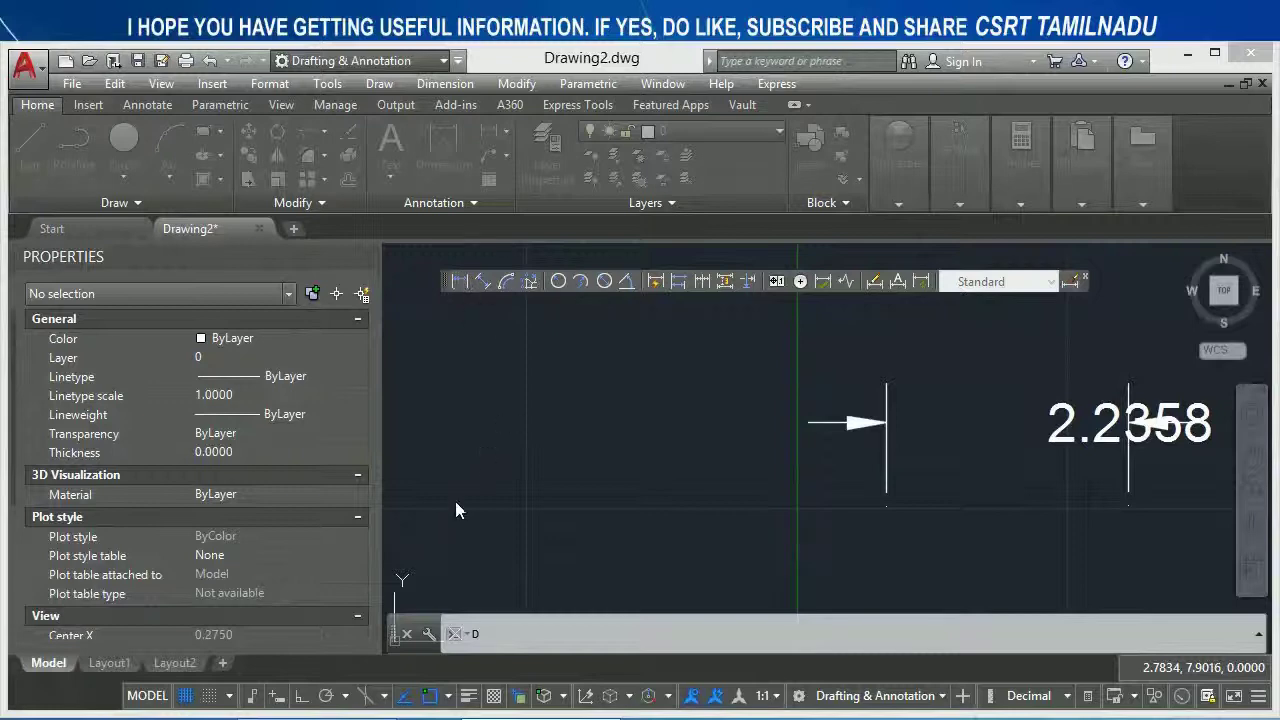
Draw a 2.5038 linear dimension beside the 2.2358 one
{"action": "left_click", "coordinate": [459, 281]}
{"action": "left_click", "coordinate": [448, 530]}
{"action": "left_click", "coordinate": [718, 530]}
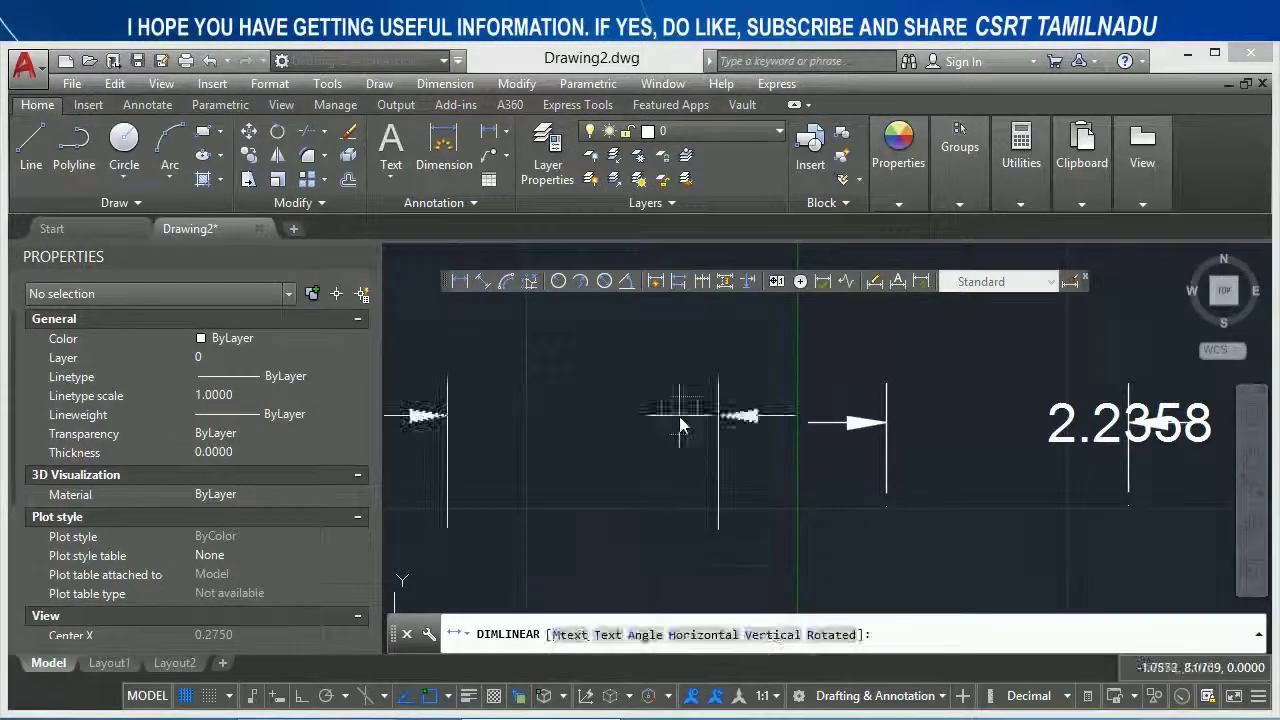
{"action": "left_click", "coordinate": [680, 425]}
{"action": "scroll", "coordinate": [657, 443], "scroll_direction": "down", "scroll_amount": 3}
Turn Place text manually back on in the Standard style's Fit settings
{"action": "left_click", "coordinate": [1070, 281]}
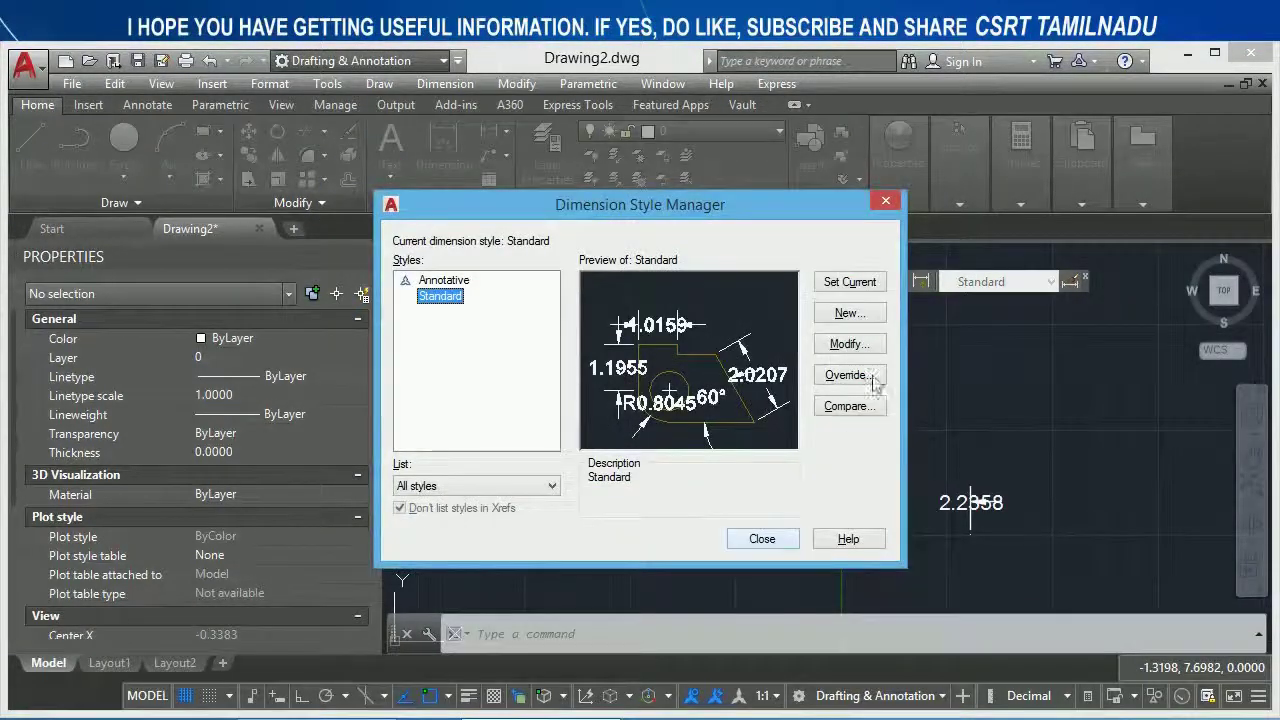
{"action": "left_click", "coordinate": [848, 343]}
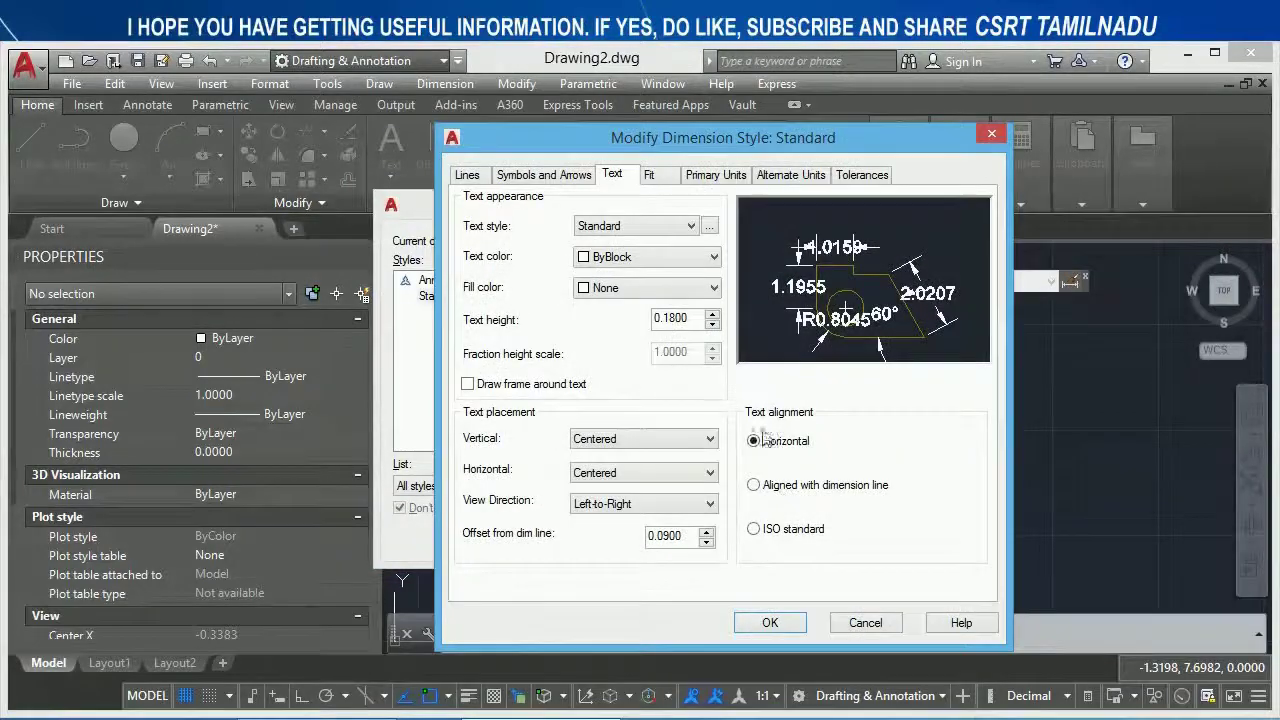
{"action": "left_click", "coordinate": [649, 174]}
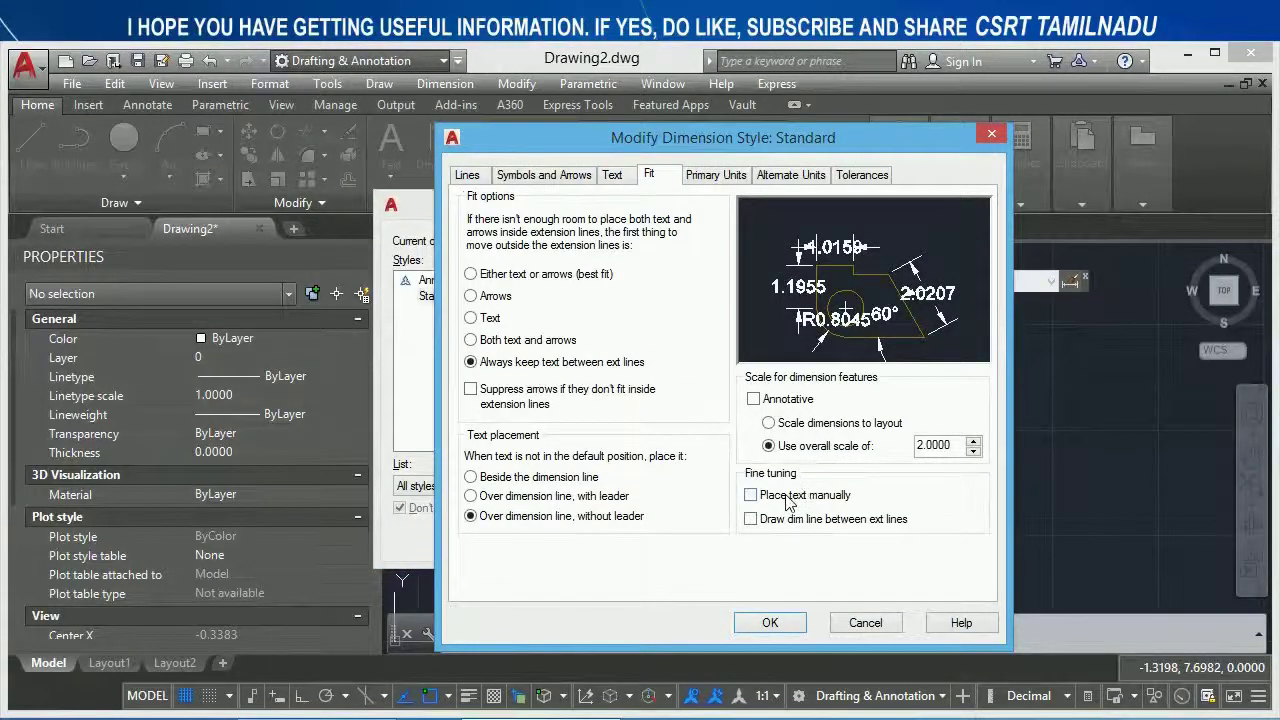
{"action": "left_click", "coordinate": [796, 505]}
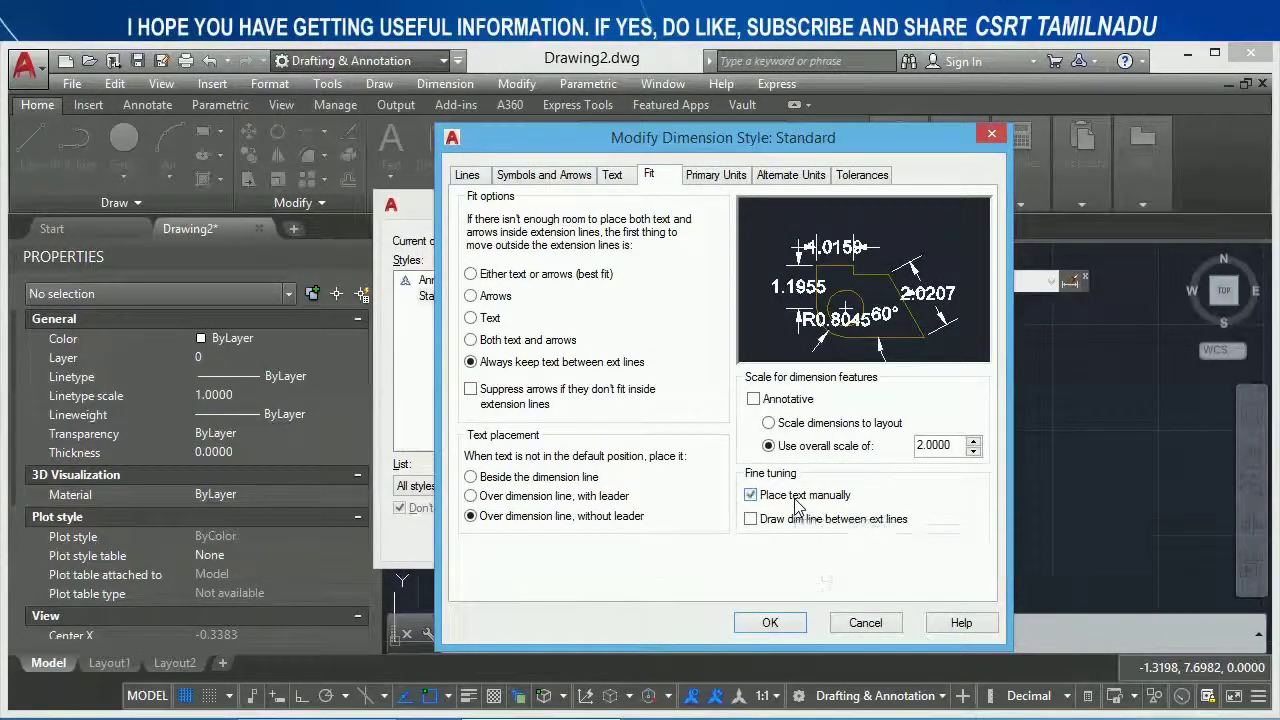
{"action": "left_click", "coordinate": [770, 622]}
Place a 5.5819 linear dimension above the others
{"action": "left_click", "coordinate": [766, 537]}
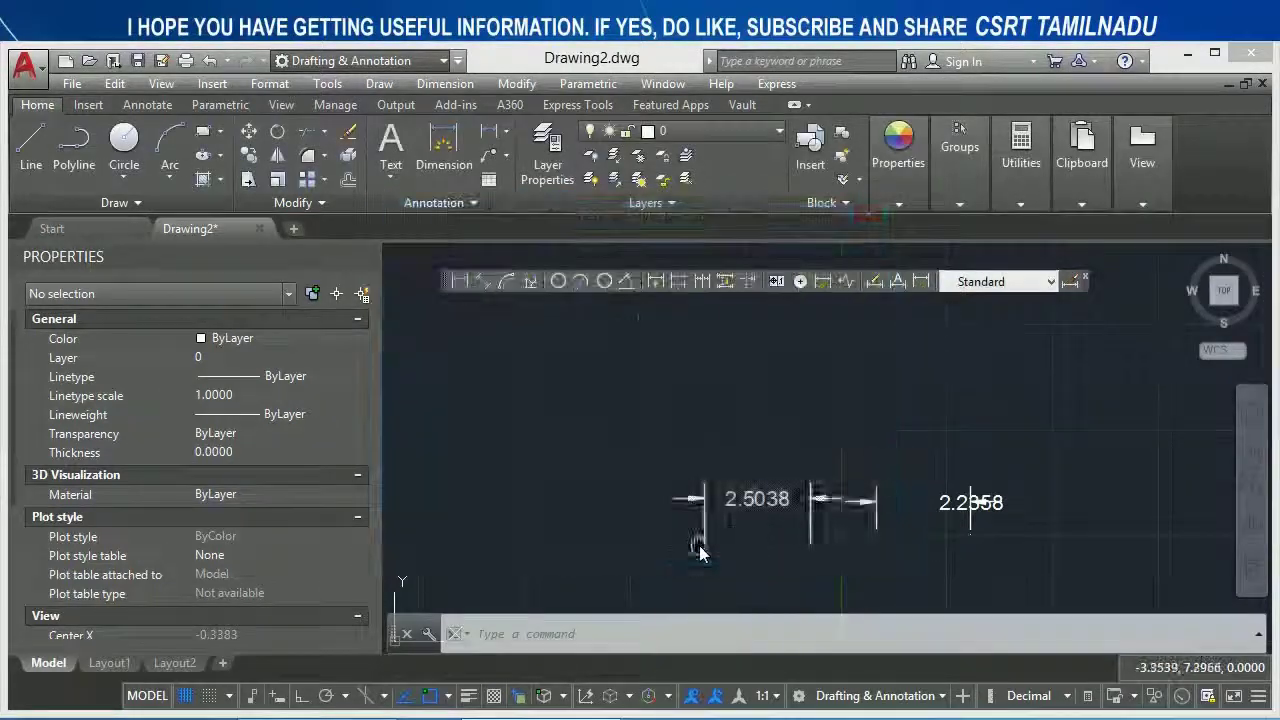
{"action": "left_click", "coordinate": [459, 283]}
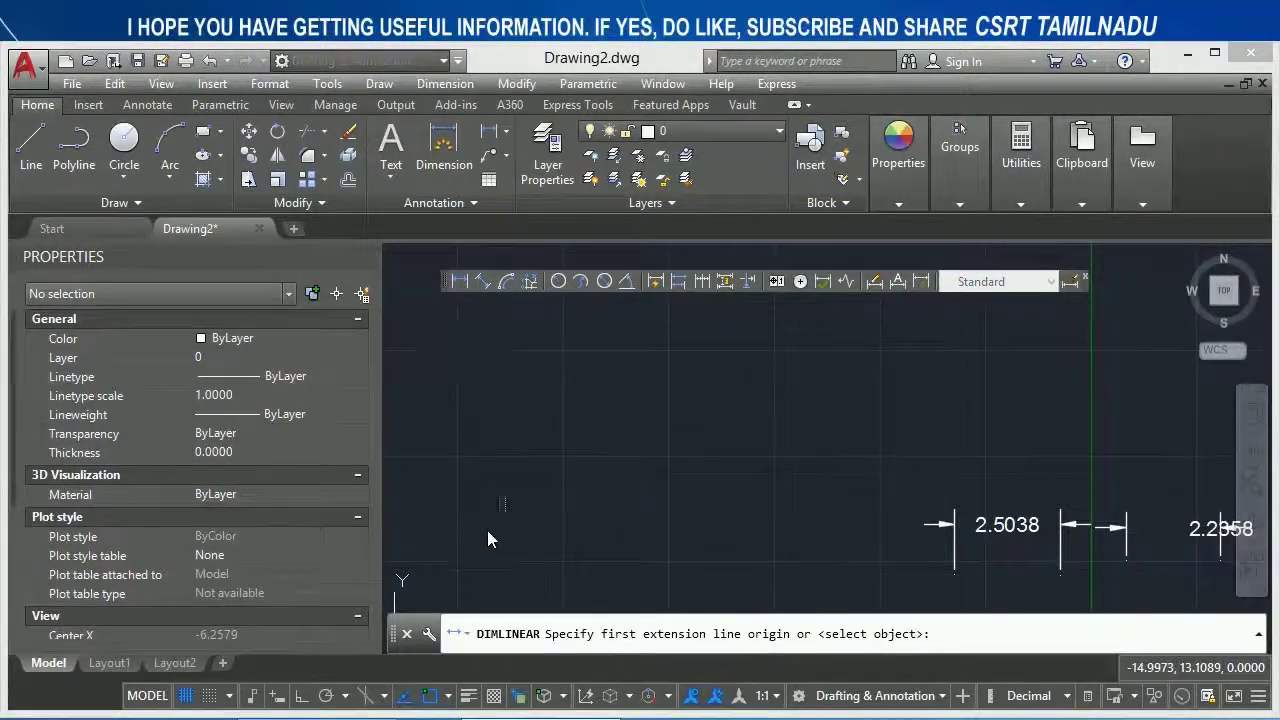
{"action": "left_click", "coordinate": [507, 549]}
{"action": "left_click", "coordinate": [742, 560]}
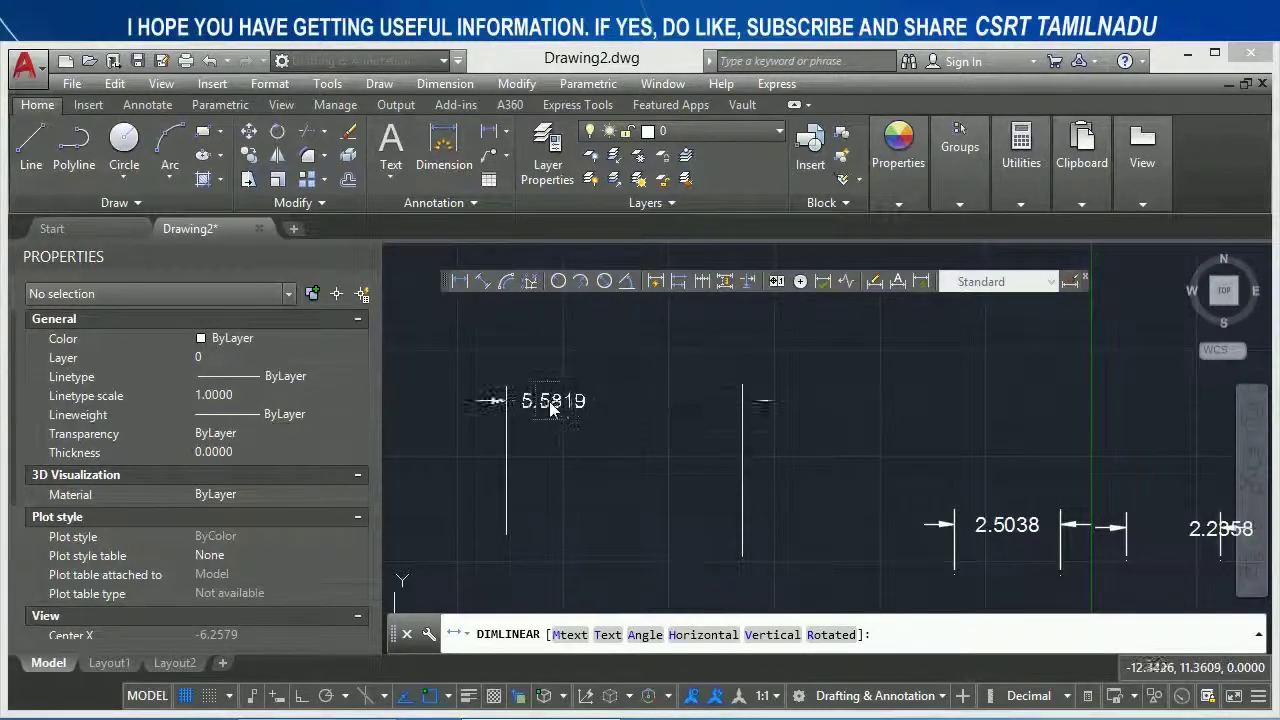
{"action": "left_click", "coordinate": [601, 412]}
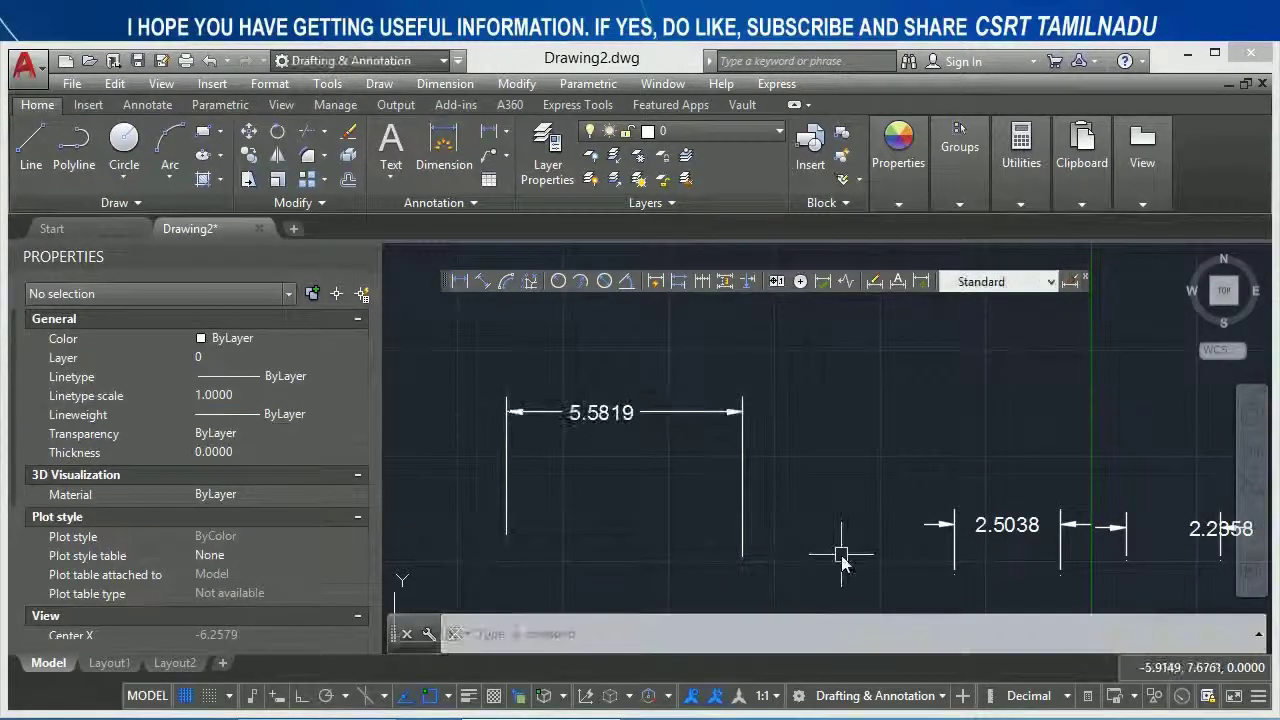
Set the Standard style to move both text and arrows outside when space is tight
{"action": "type", "text": "D"}
{"action": "key", "text": "Return"}
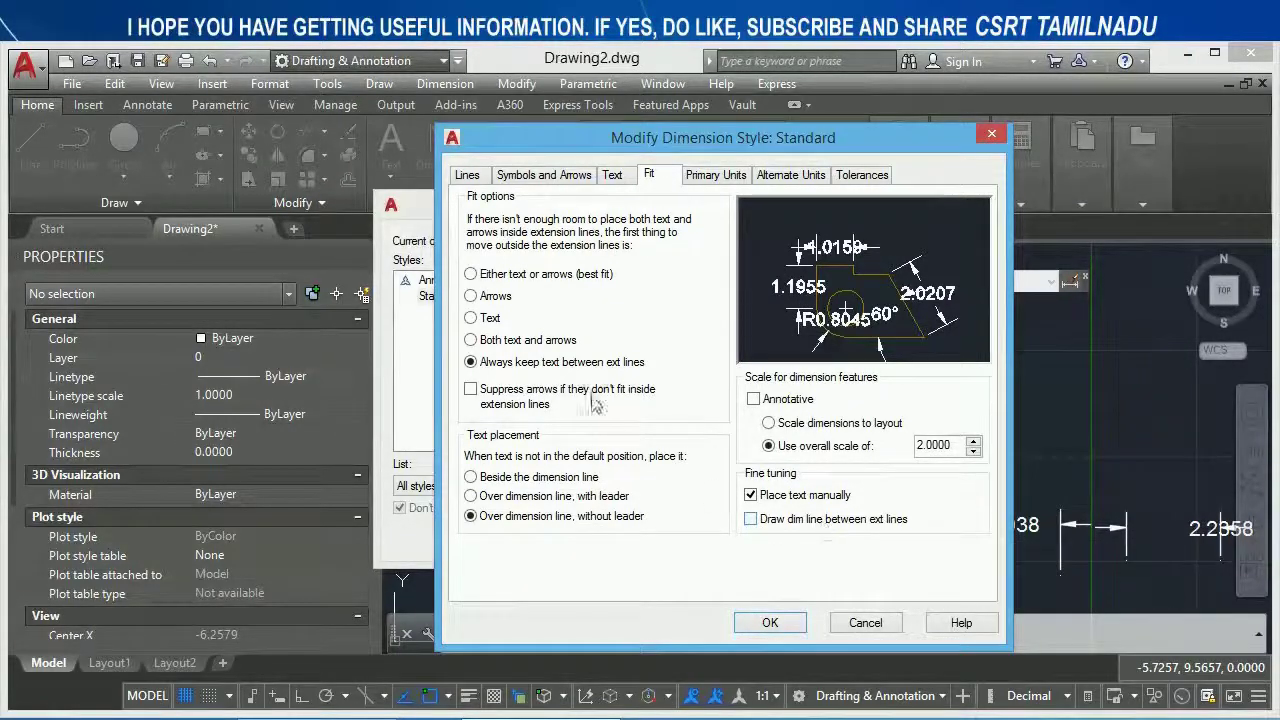
{"action": "left_click", "coordinate": [492, 340]}
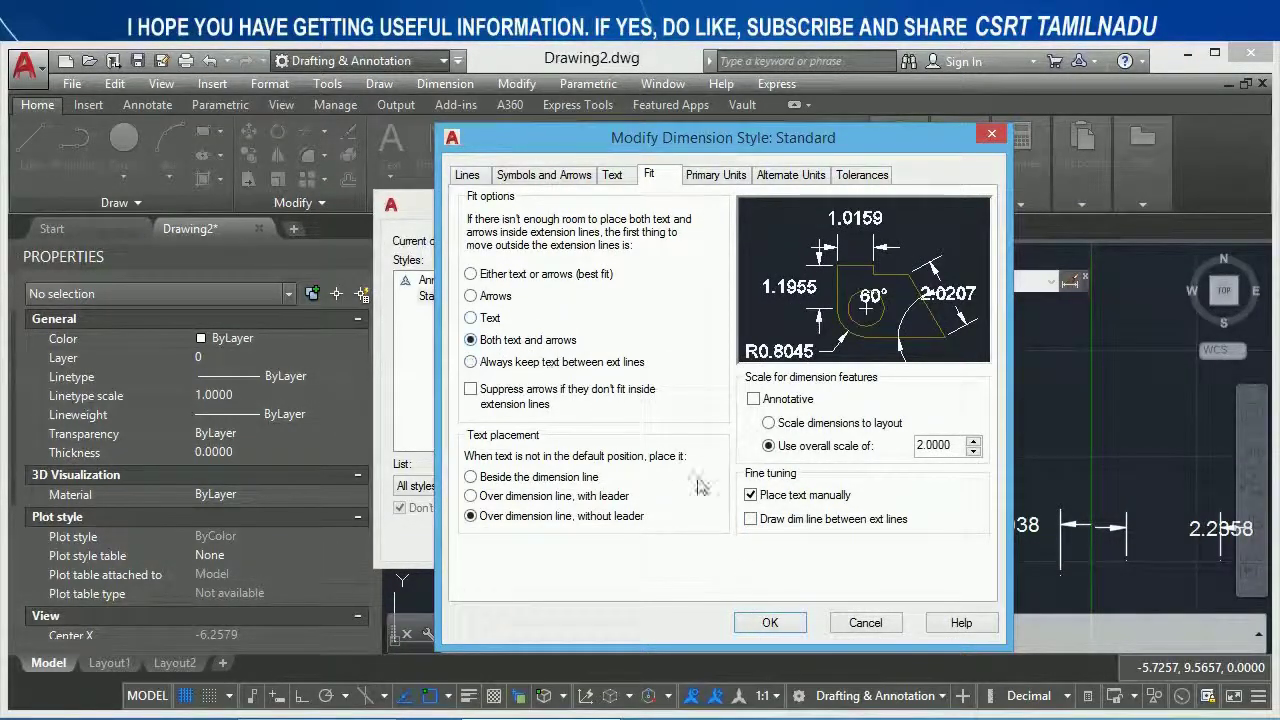
{"action": "left_click", "coordinate": [770, 623]}
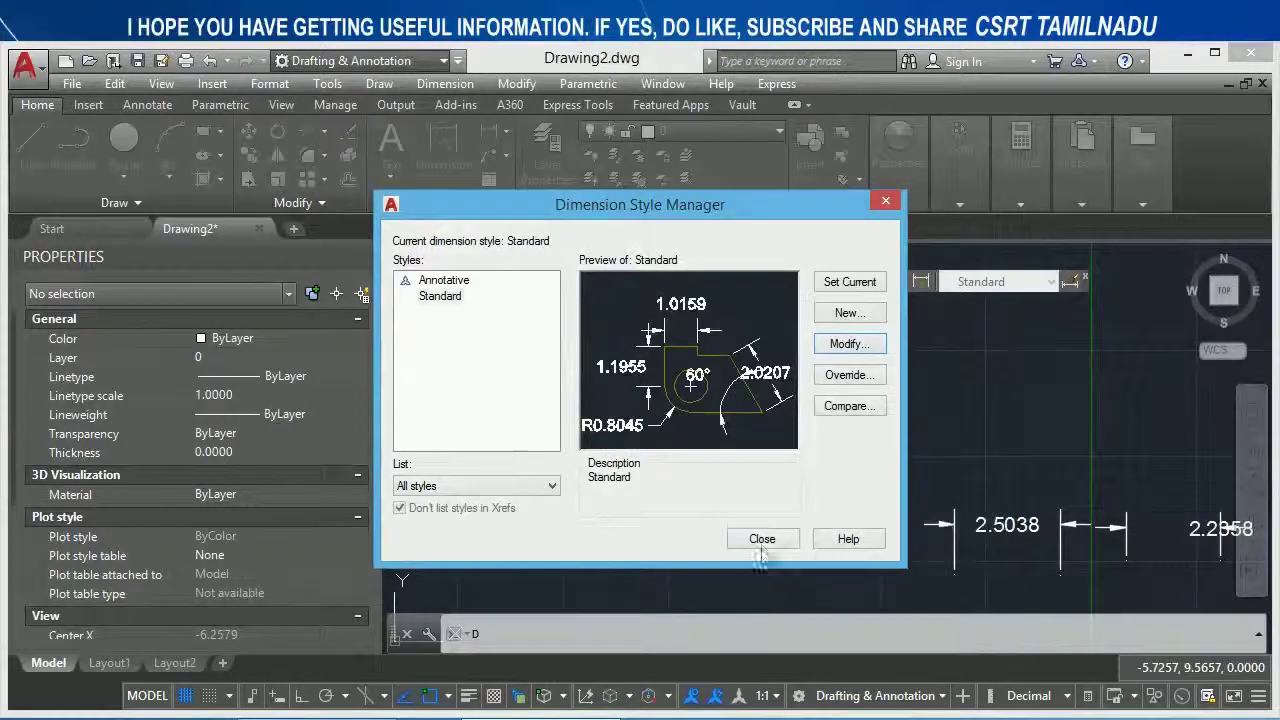
{"action": "left_click", "coordinate": [762, 539]}
Draw a new 5.8420 linear dimension in cleared space
{"action": "middle_click_drag", "start_coordinate": [594, 434], "coordinate": [1098, 594]}
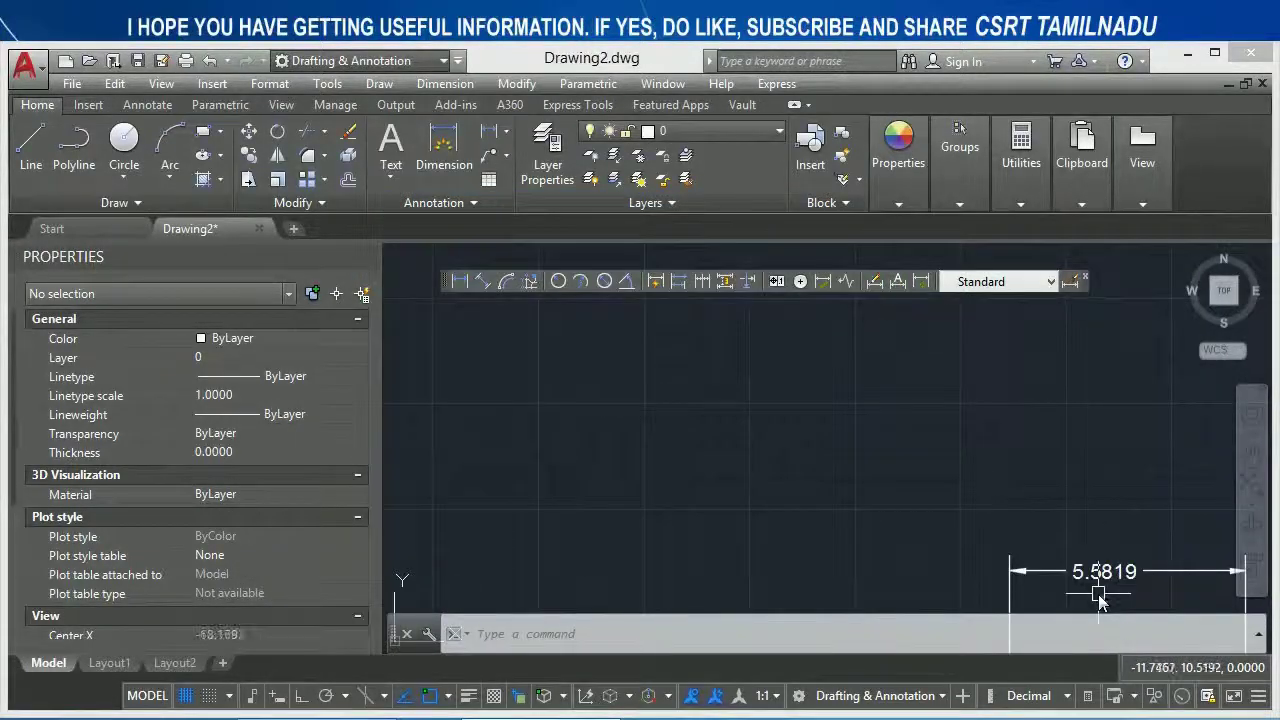
{"action": "left_click", "coordinate": [461, 284]}
{"action": "left_click", "coordinate": [509, 493]}
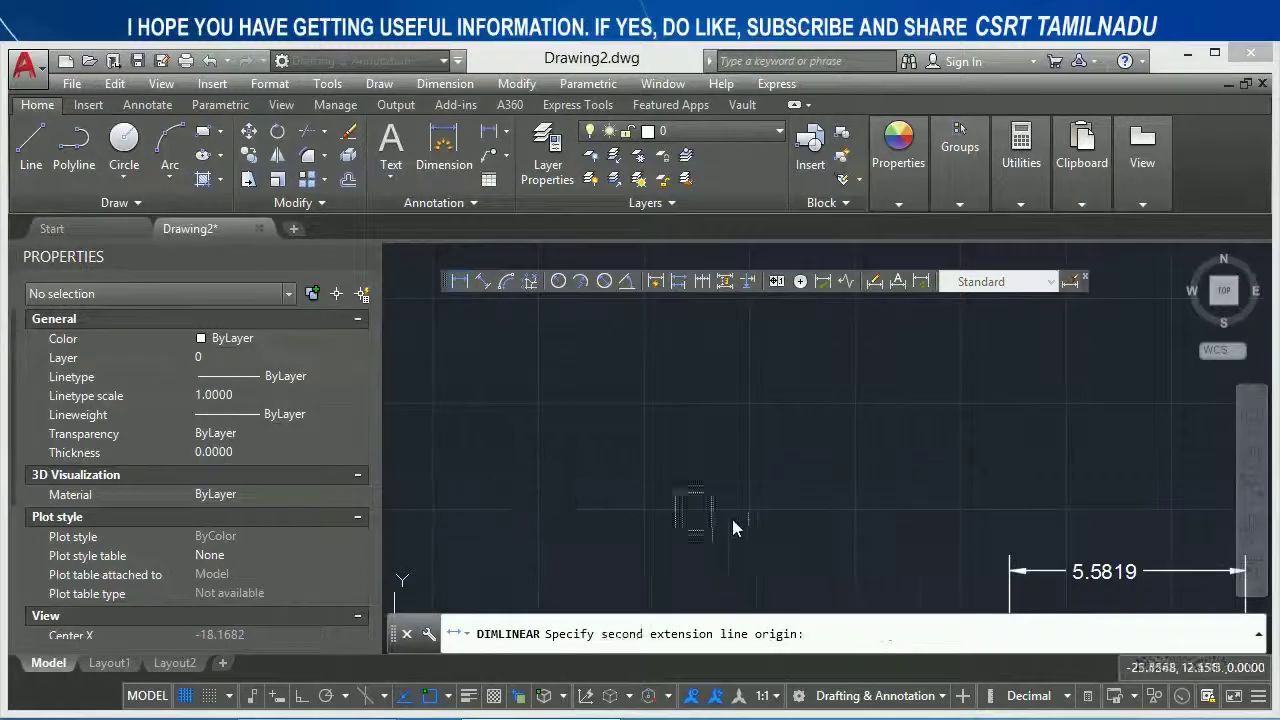
{"action": "left_click", "coordinate": [756, 517]}
{"action": "left_click", "coordinate": [714, 377]}
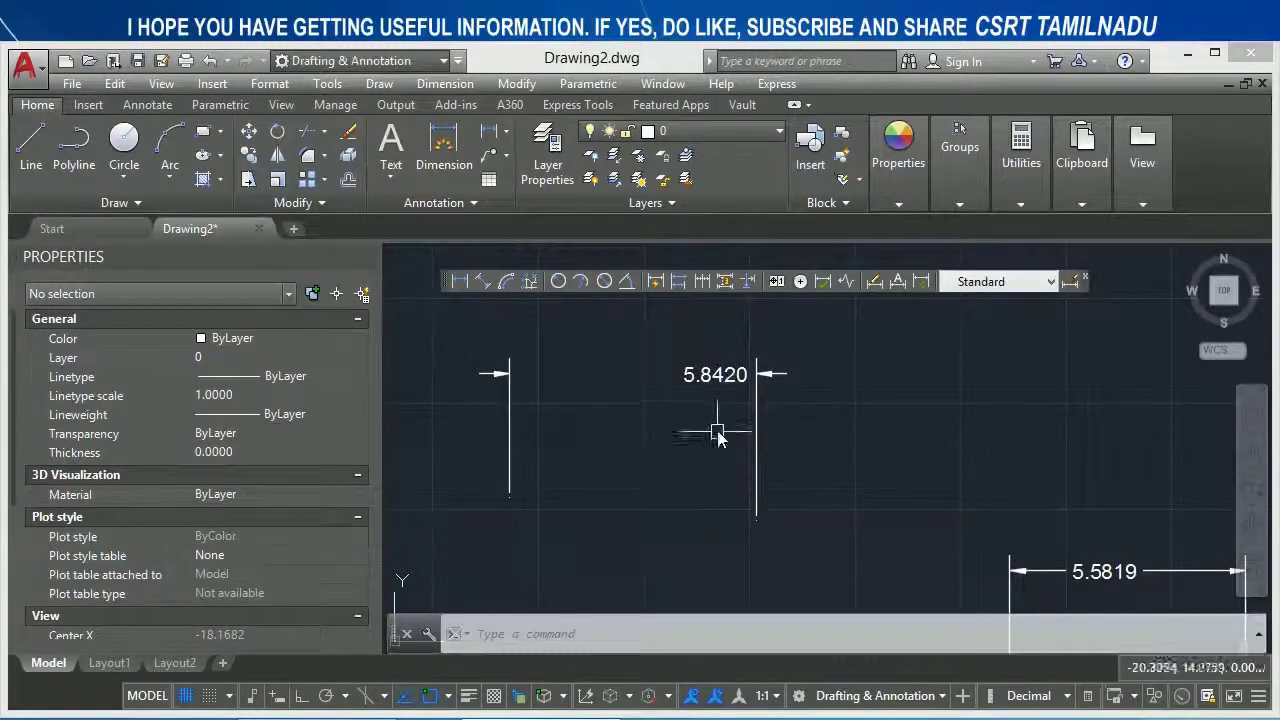
Grip-stretch an extension line origin inward to shorten the dimension to 3.3822
{"action": "left_click", "coordinate": [758, 462]}
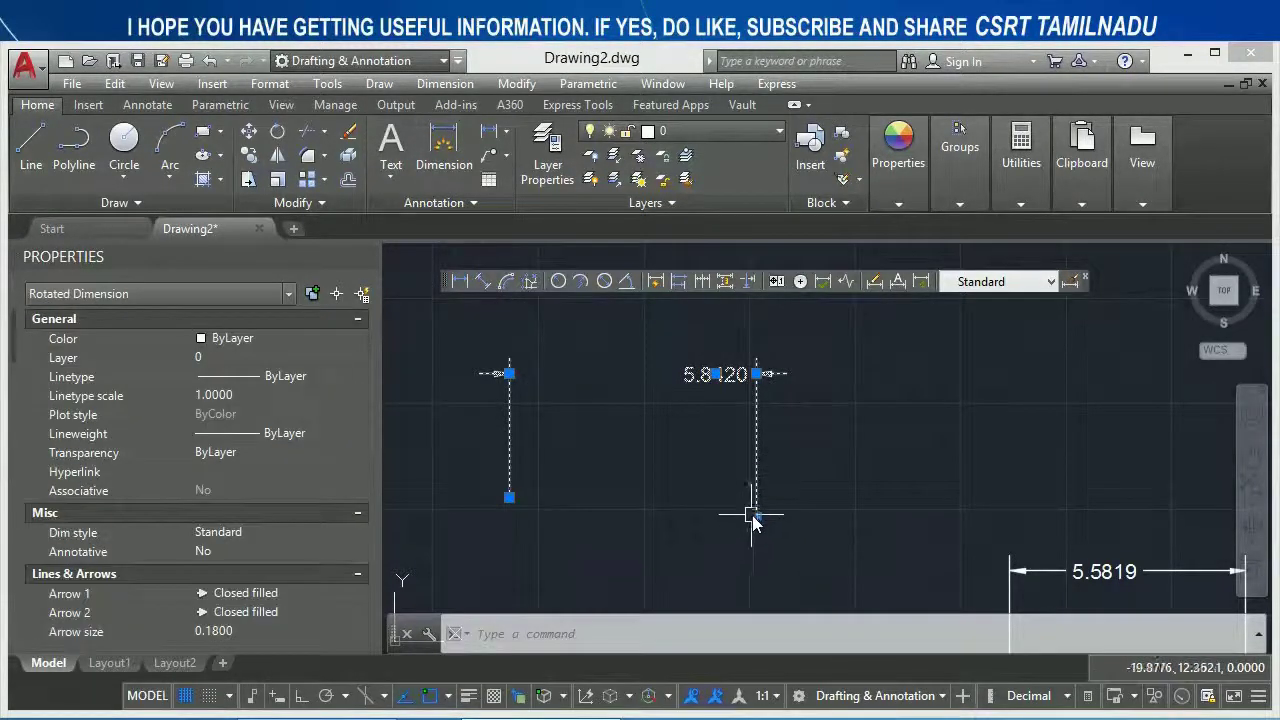
{"action": "left_click", "coordinate": [756, 519]}
{"action": "left_click", "coordinate": [652, 512]}
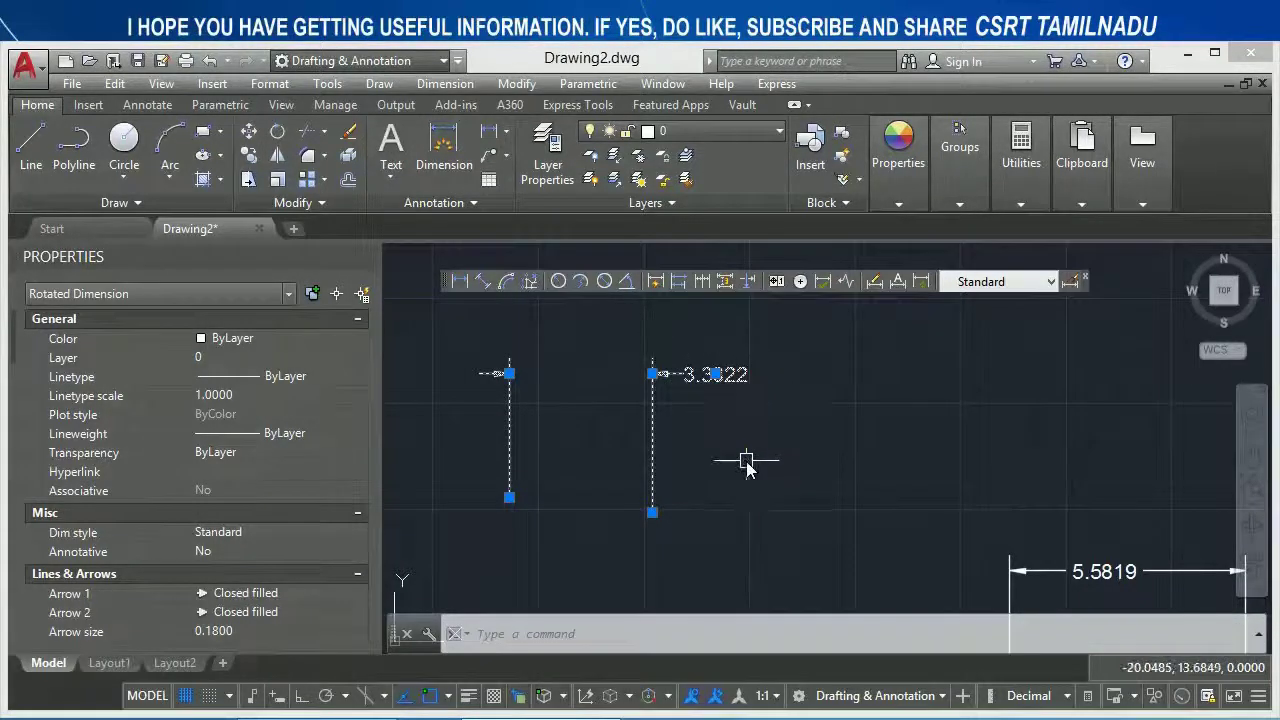
{"action": "key", "text": "Escape"}
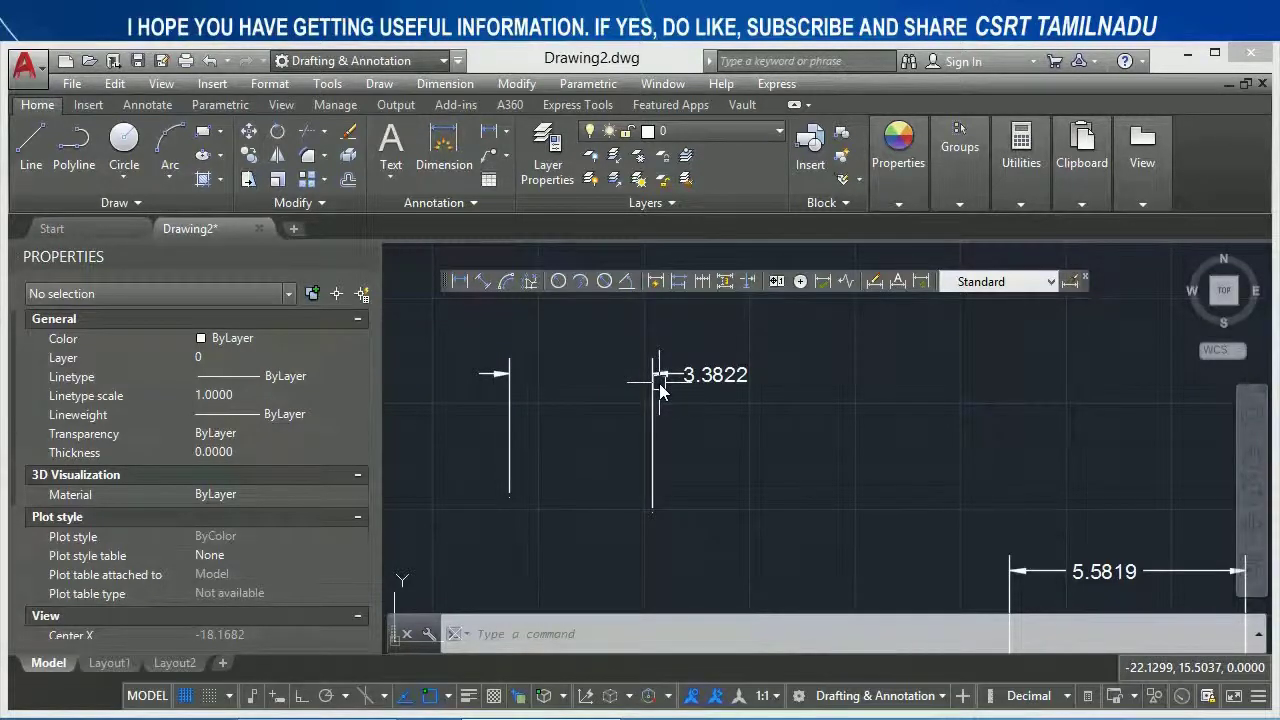
Enable Draw dim line between ext lines in the Standard style's Fit settings
{"action": "type", "text": "d"}
{"action": "key", "text": "Return"}
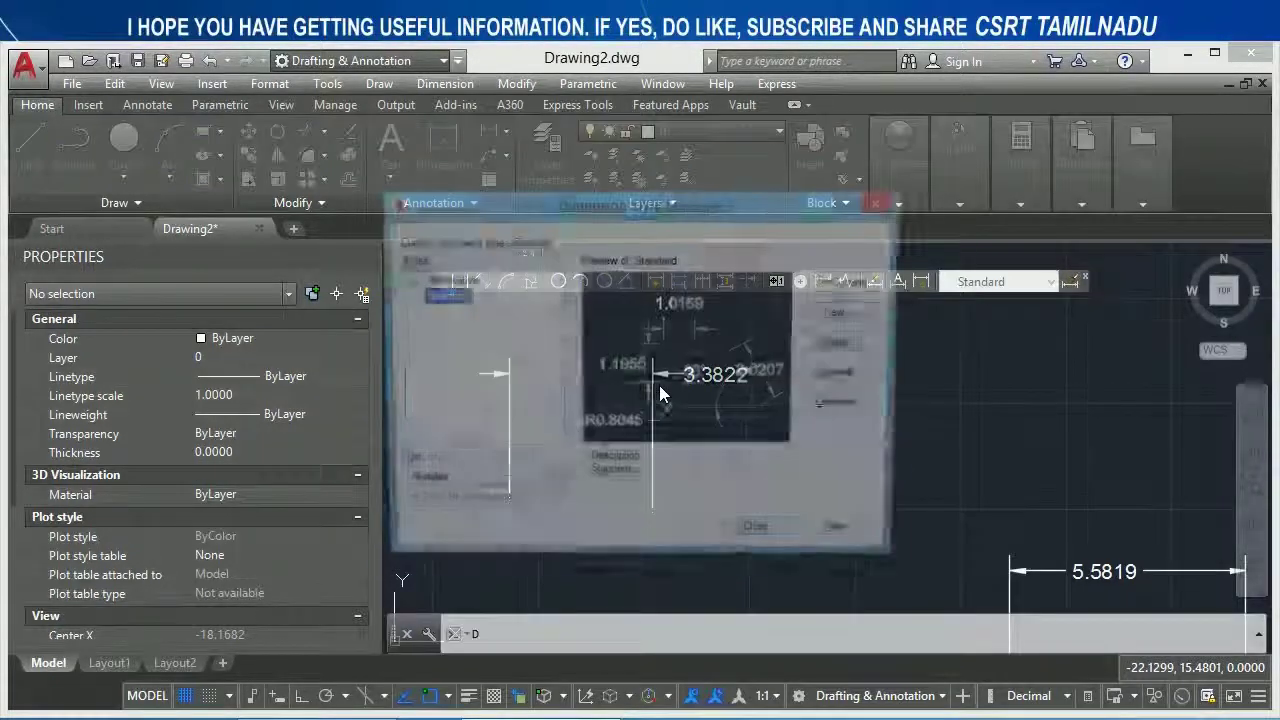
{"action": "left_click", "coordinate": [840, 340]}
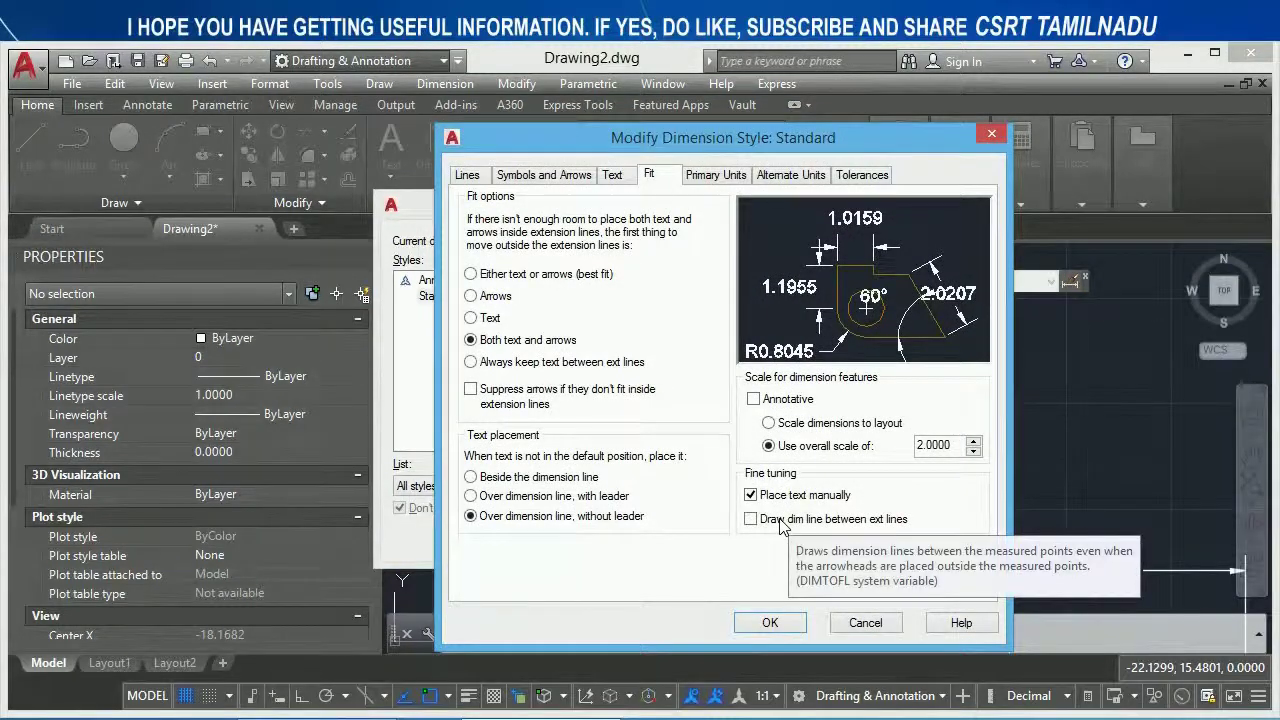
{"action": "left_click", "coordinate": [772, 622]}
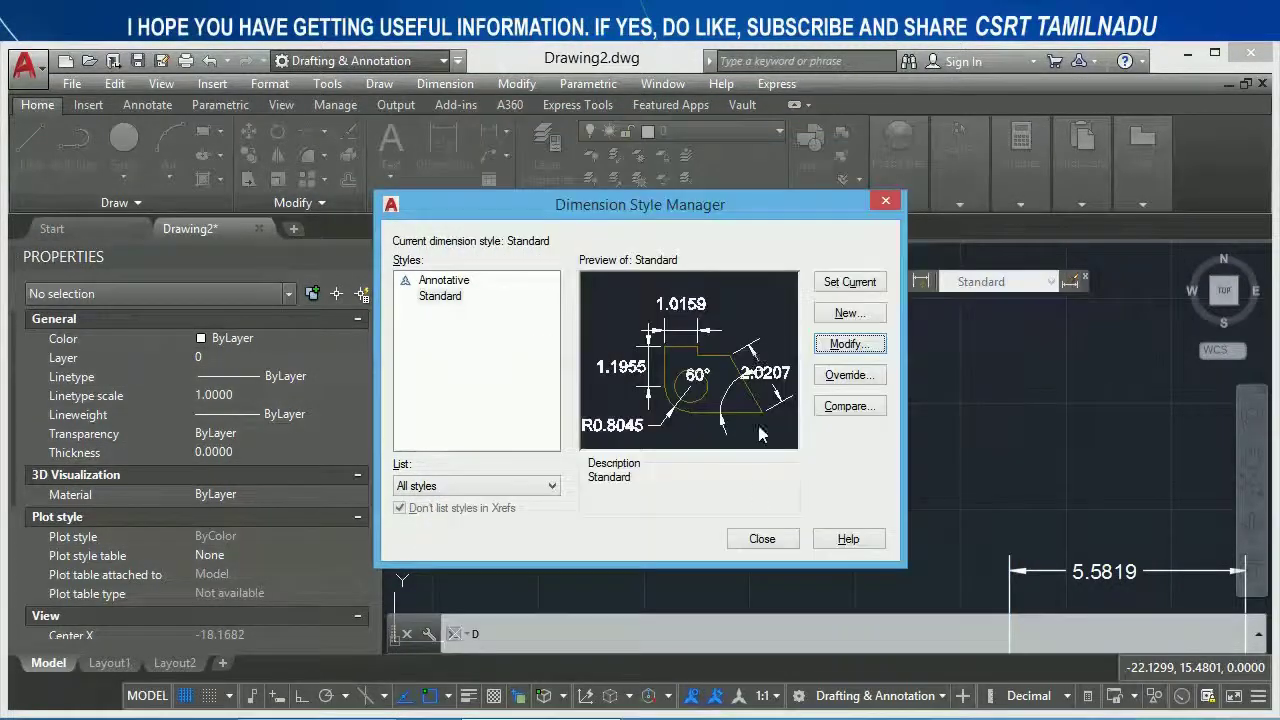
{"action": "left_click_drag", "start_coordinate": [722, 207], "coordinate": [1113, 158]}
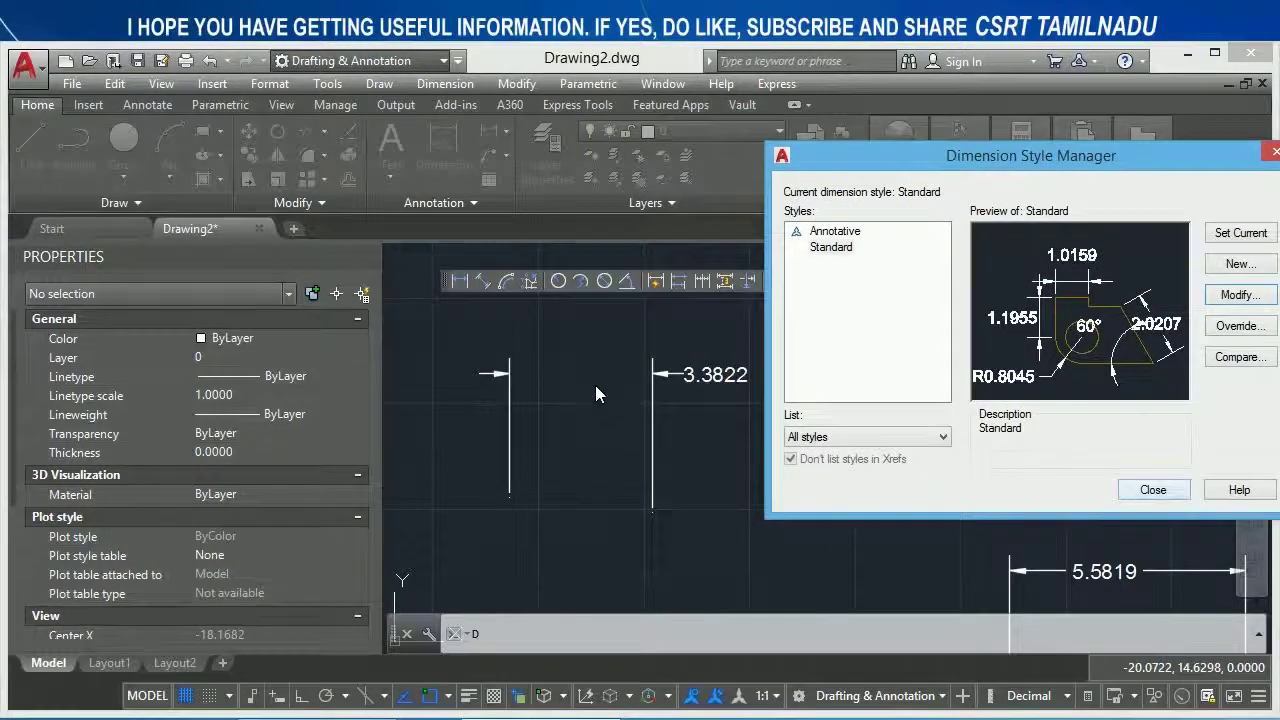
{"action": "left_click", "coordinate": [1140, 490]}
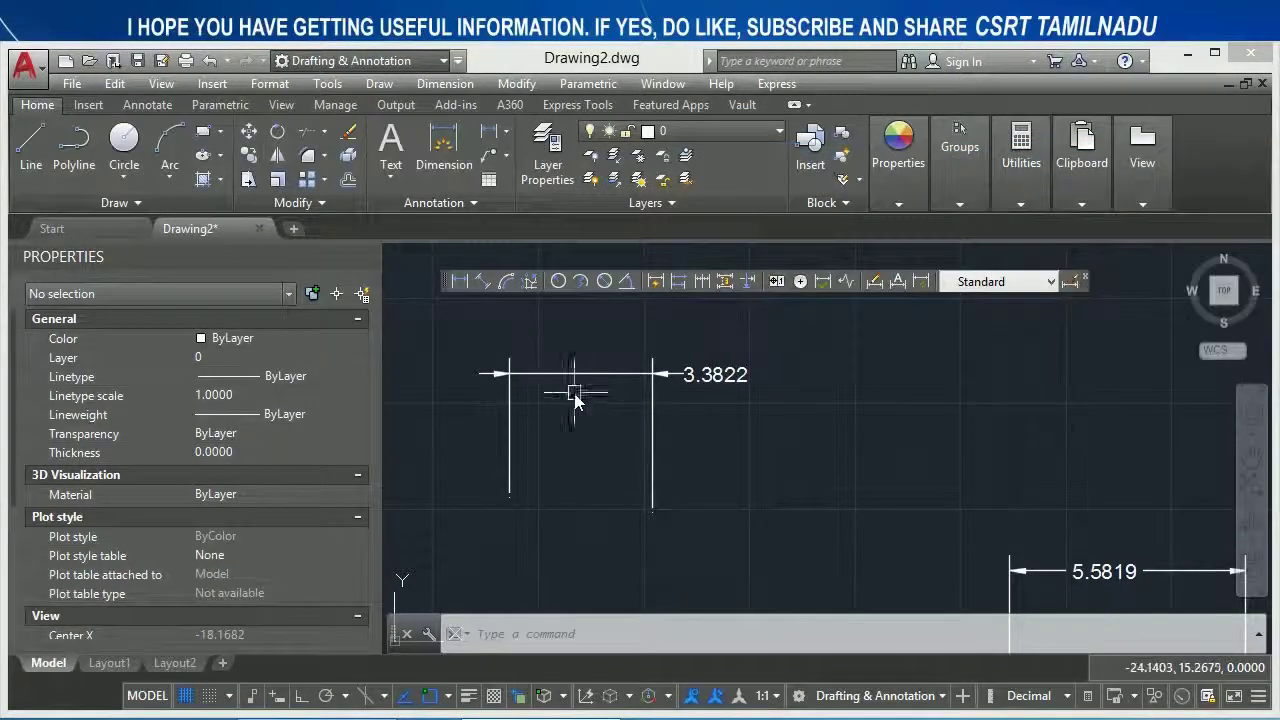
Select the 3.3822 dimension and scroll its Properties down to the Fit section
{"action": "scroll", "coordinate": [678, 479], "scroll_direction": "down", "scroll_amount": 1}
{"action": "middle_click_drag", "start_coordinate": [610, 500], "coordinate": [785, 494]}
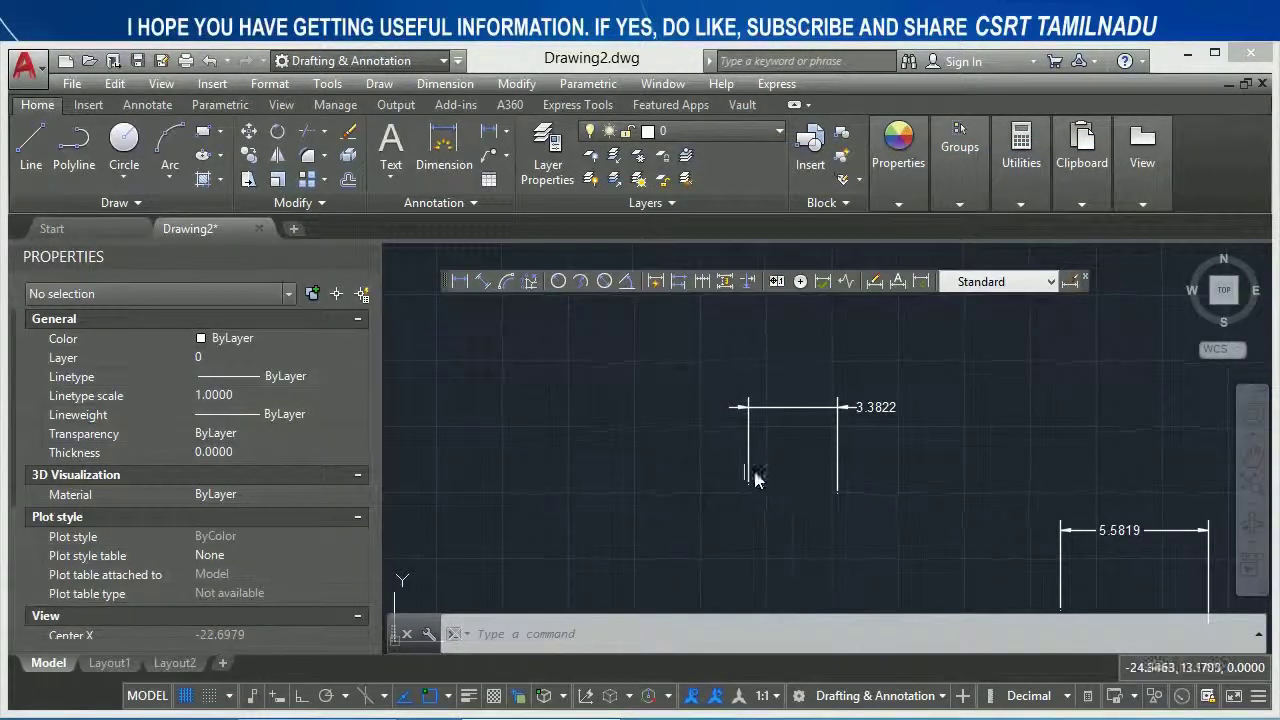
{"action": "left_click", "coordinate": [743, 457]}
{"action": "left_click", "coordinate": [768, 435]}
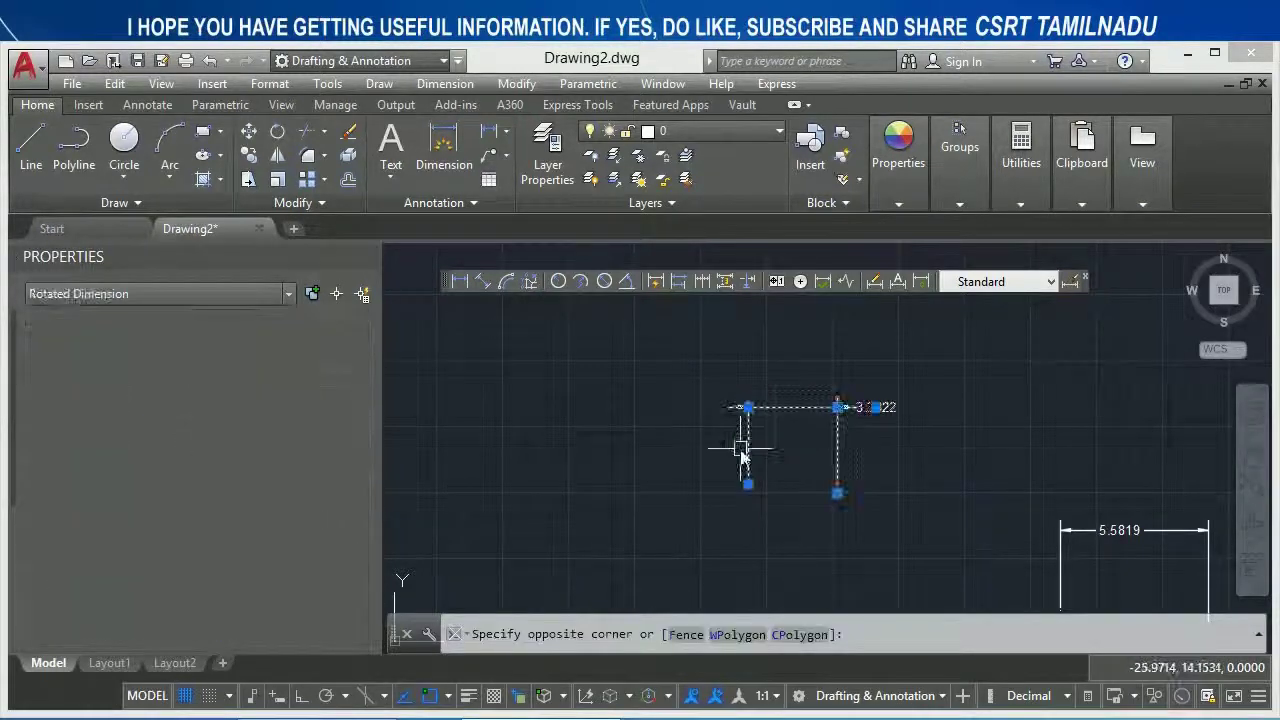
{"action": "scroll", "coordinate": [80, 578], "scroll_direction": "down", "scroll_amount": 5}
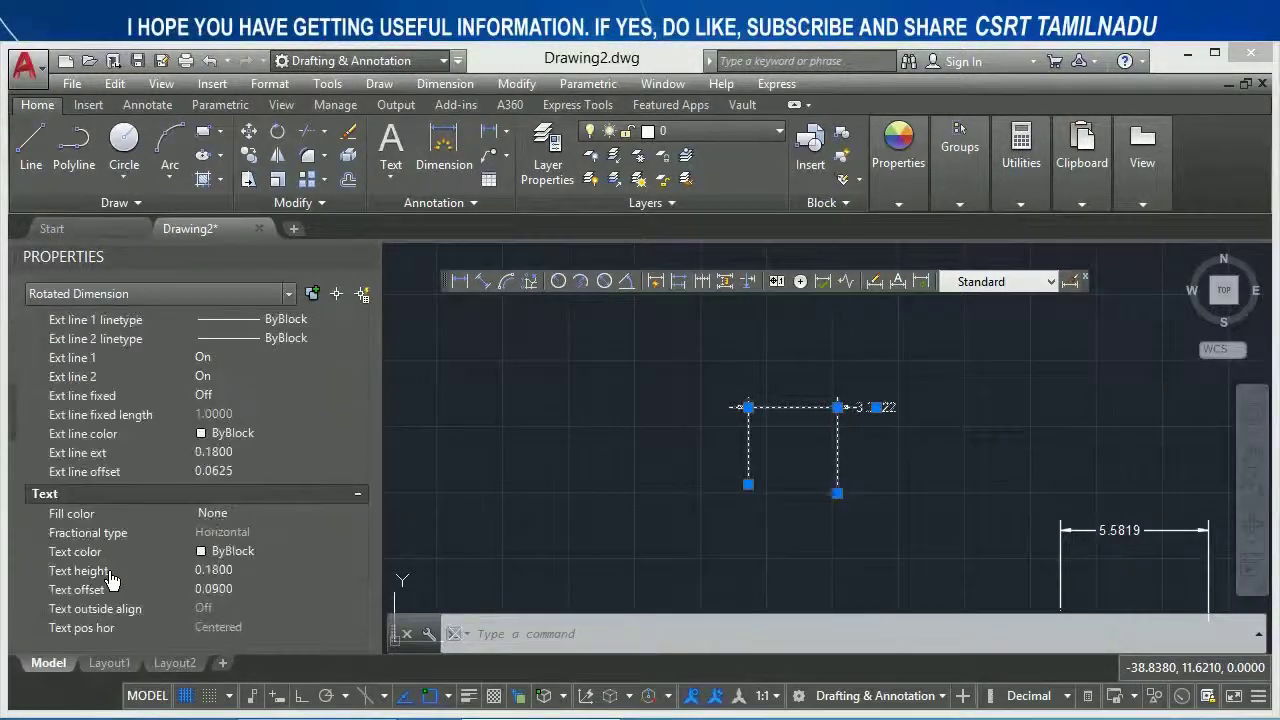
{"action": "scroll", "coordinate": [140, 524], "scroll_direction": "down", "scroll_amount": 5}
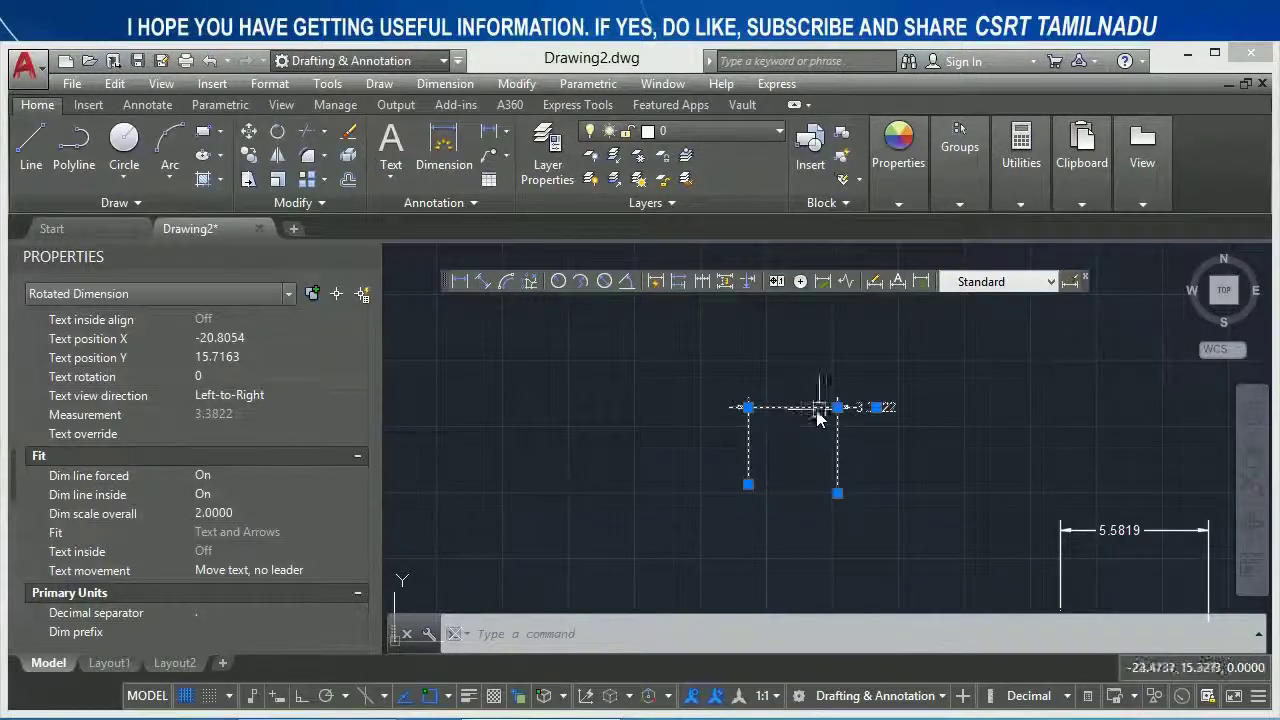
Set the 3.3822 dimension's Dim line forced to Off, keep Dim line inside On, overall scale 1
{"action": "left_click", "coordinate": [238, 478]}
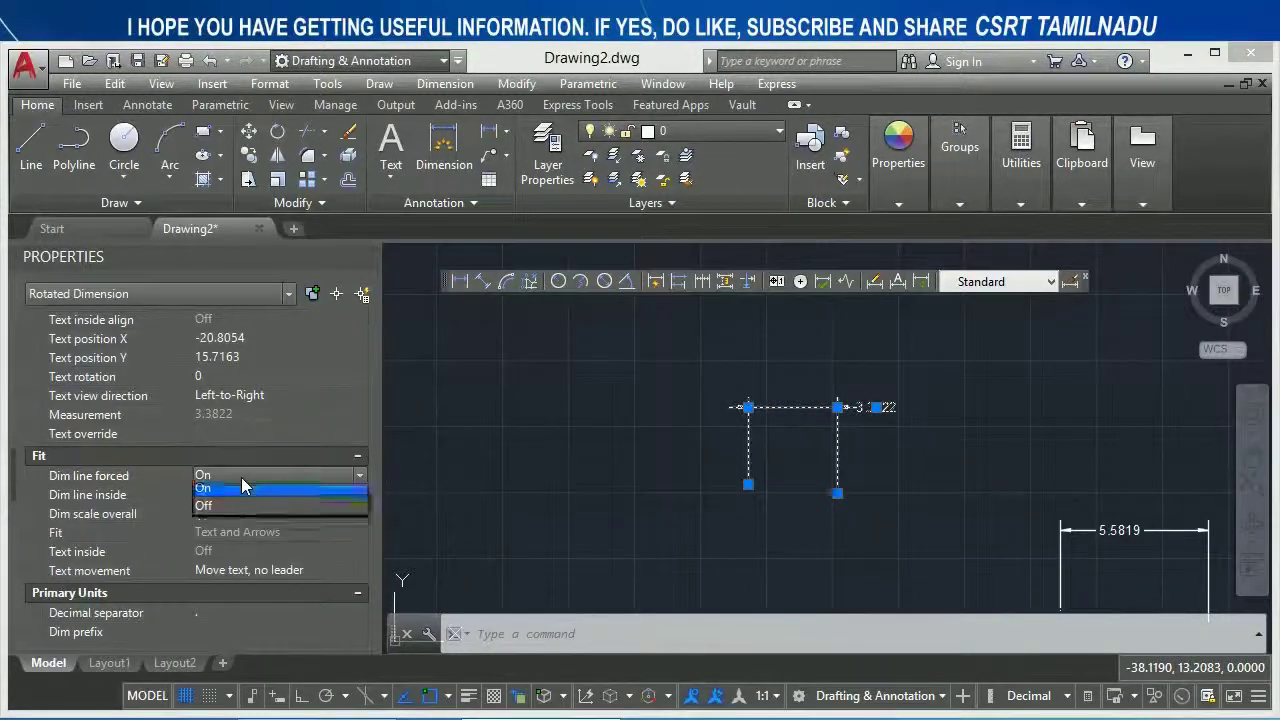
{"action": "left_click", "coordinate": [225, 503]}
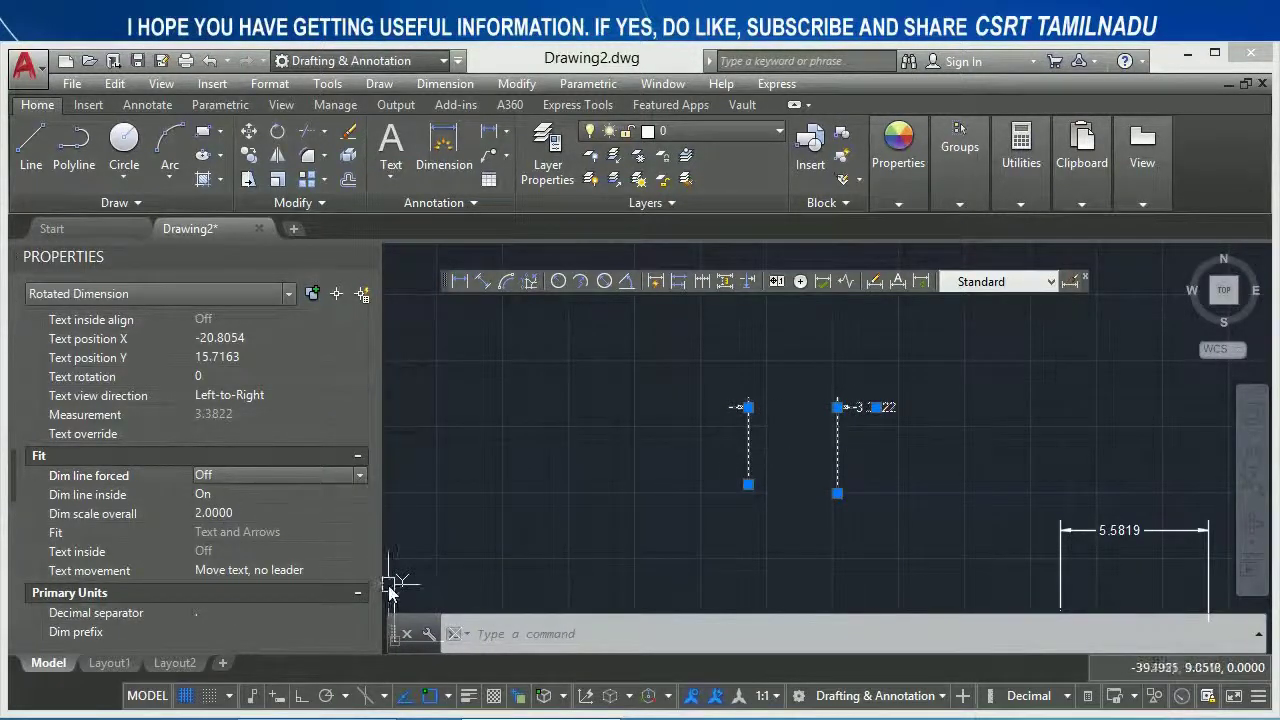
{"action": "left_click", "coordinate": [223, 493]}
{"action": "left_click", "coordinate": [222, 512]}
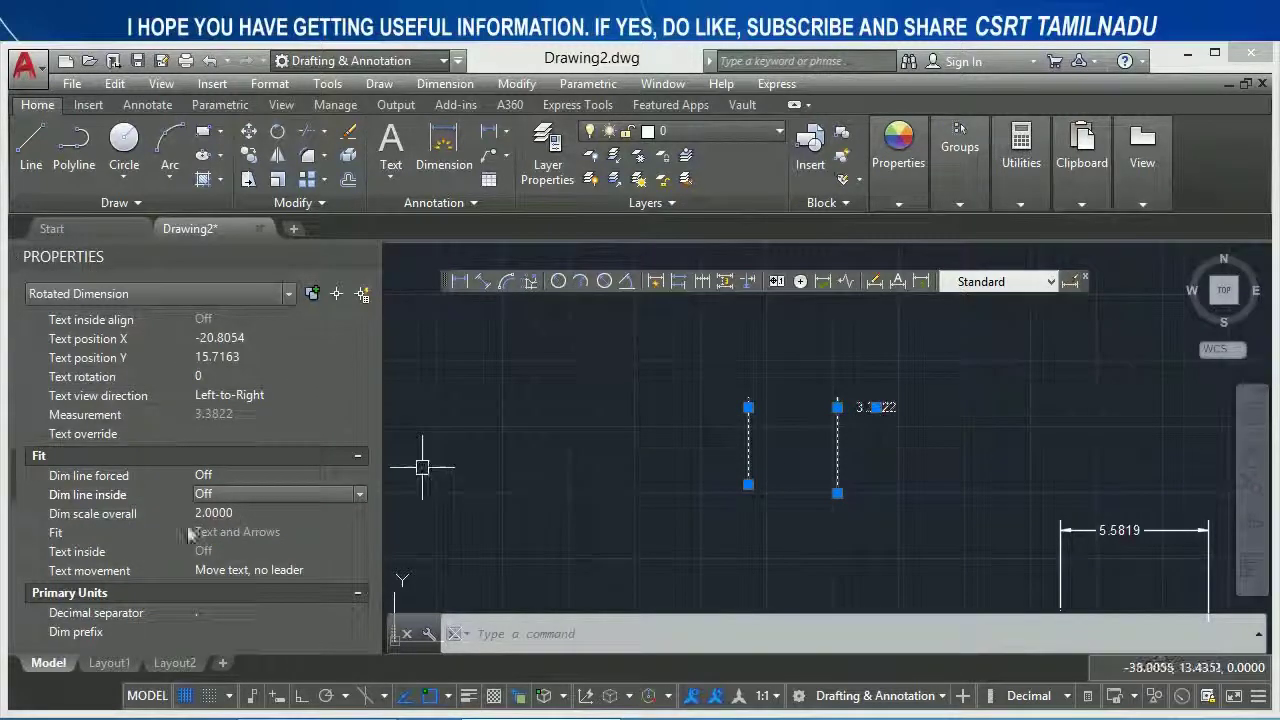
{"action": "left_click", "coordinate": [220, 494]}
{"action": "left_click", "coordinate": [215, 531]}
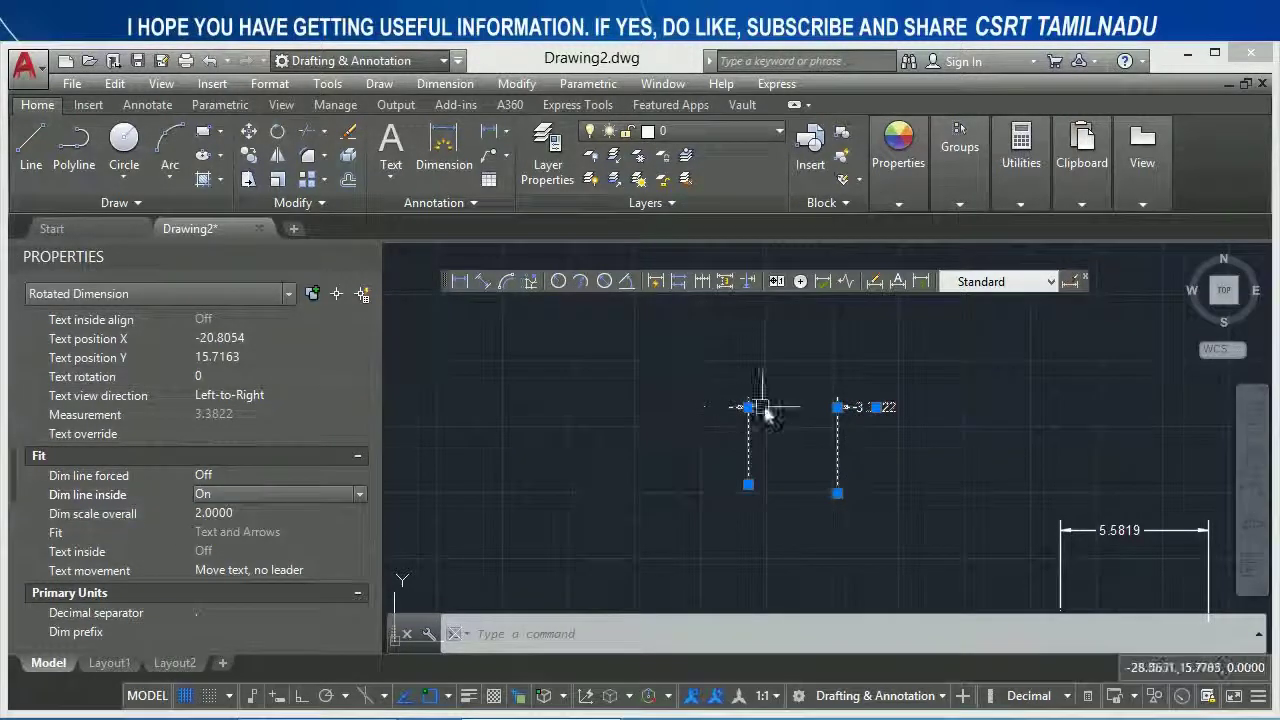
{"action": "left_click", "coordinate": [220, 513]}
{"action": "type", "text": "1"}
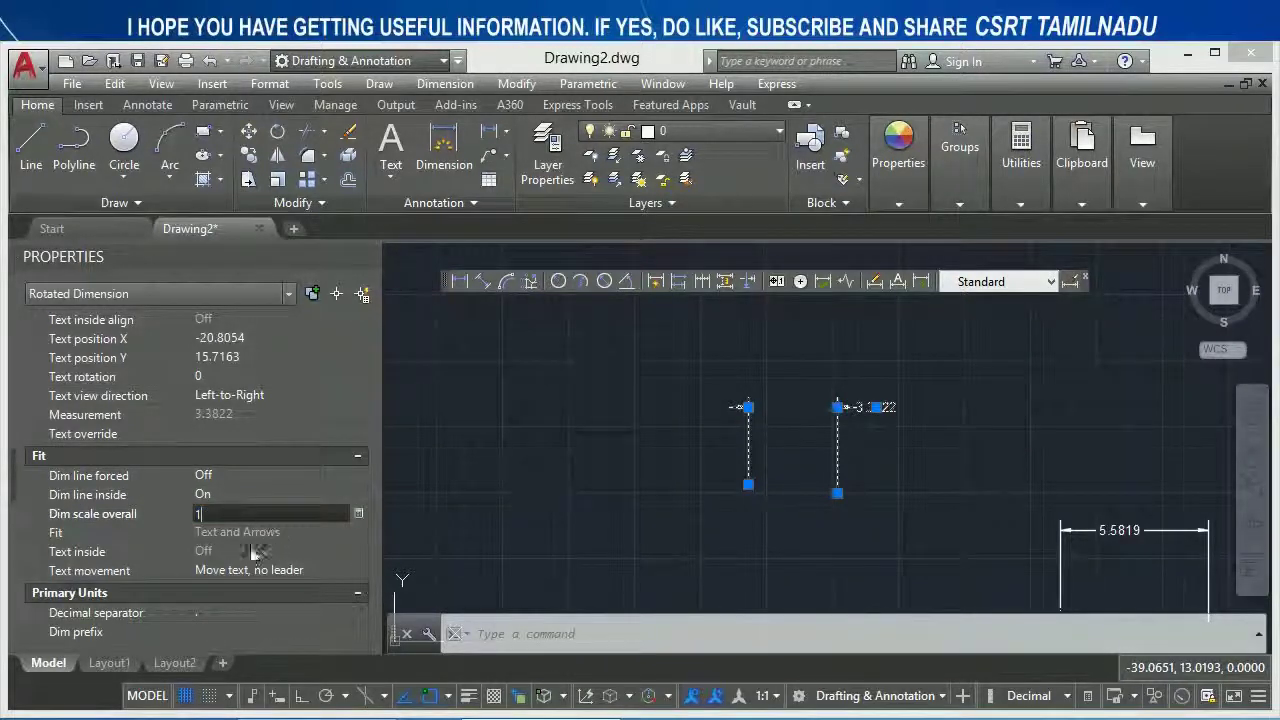
{"action": "key", "text": "Return"}
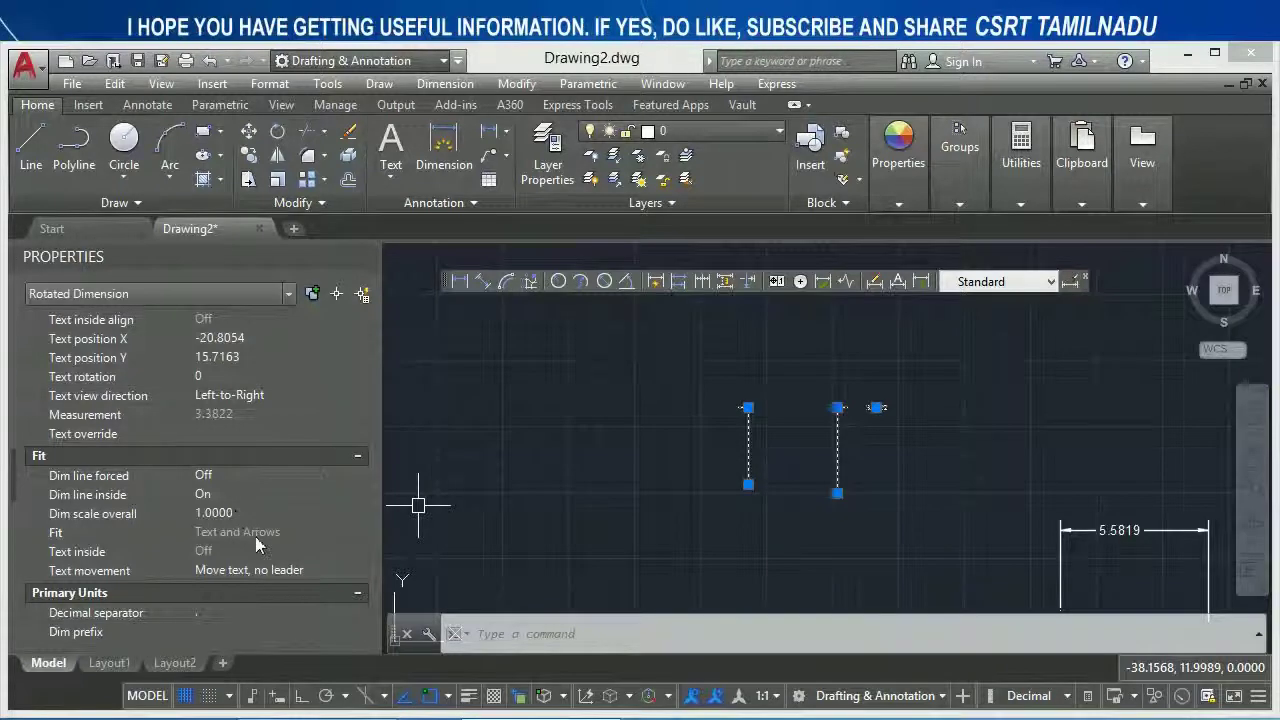
Set the 3.3822 dimension's text movement to add a leader and drag its text upward
{"action": "left_click", "coordinate": [298, 568]}
{"action": "left_click", "coordinate": [297, 567]}
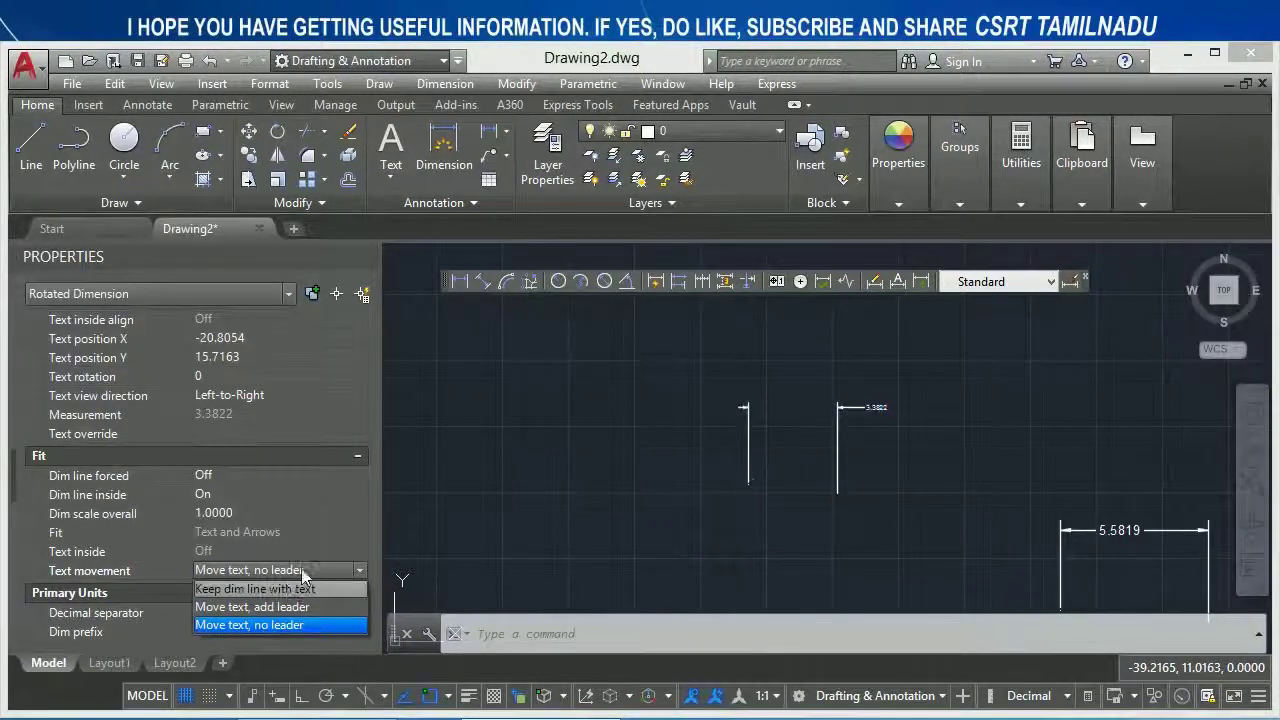
{"action": "left_click", "coordinate": [295, 606]}
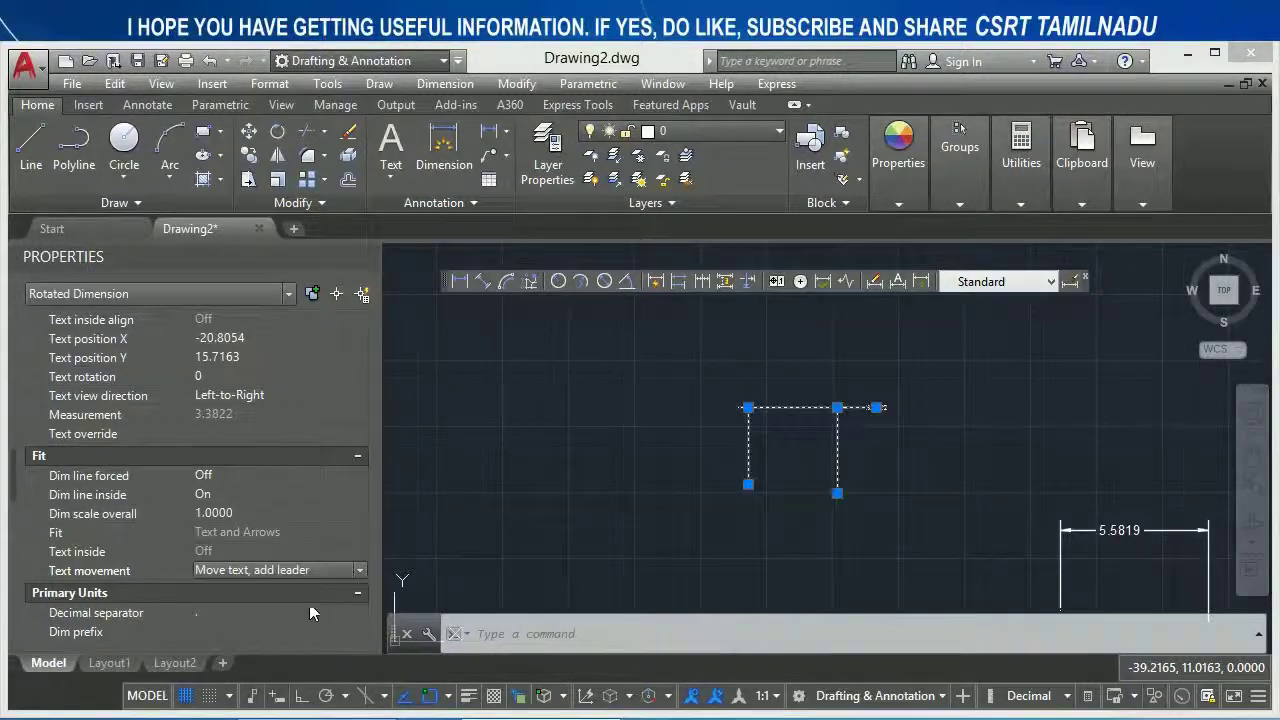
{"action": "left_click", "coordinate": [876, 408]}
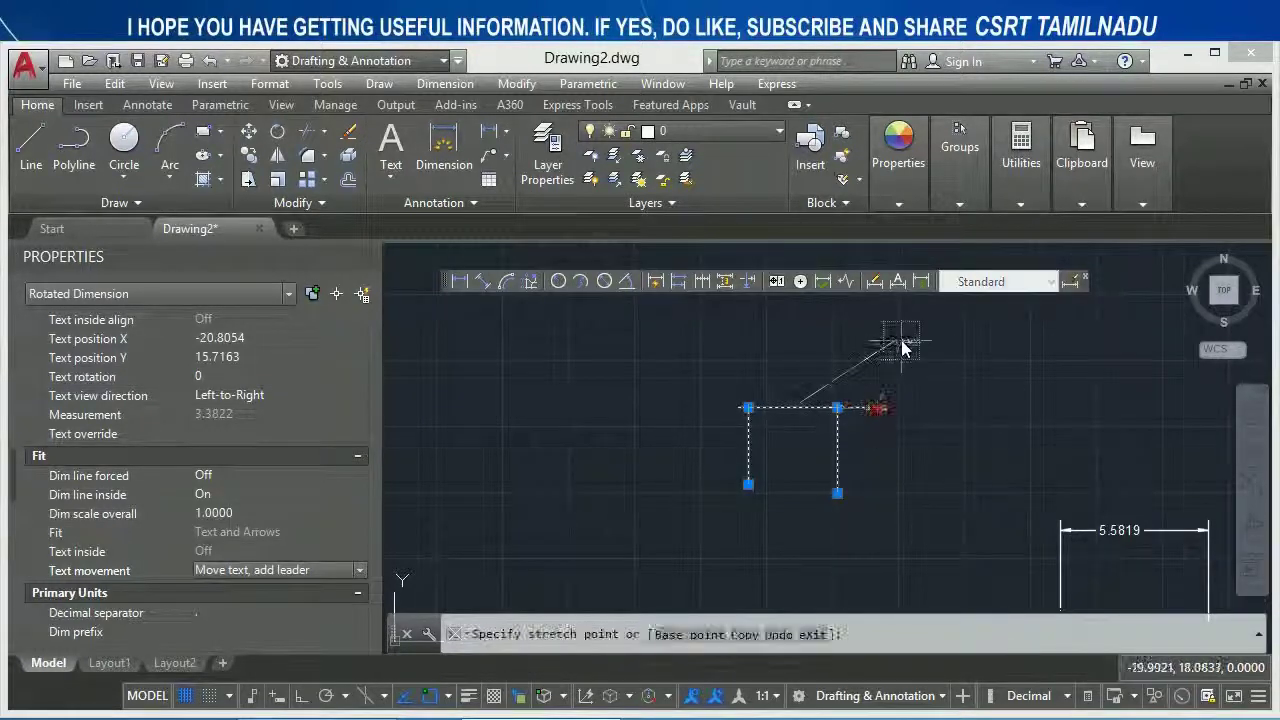
{"action": "left_click", "coordinate": [902, 340]}
Switch text movement to keep the dimension line with text, then drag the text lower
{"action": "left_click", "coordinate": [295, 570]}
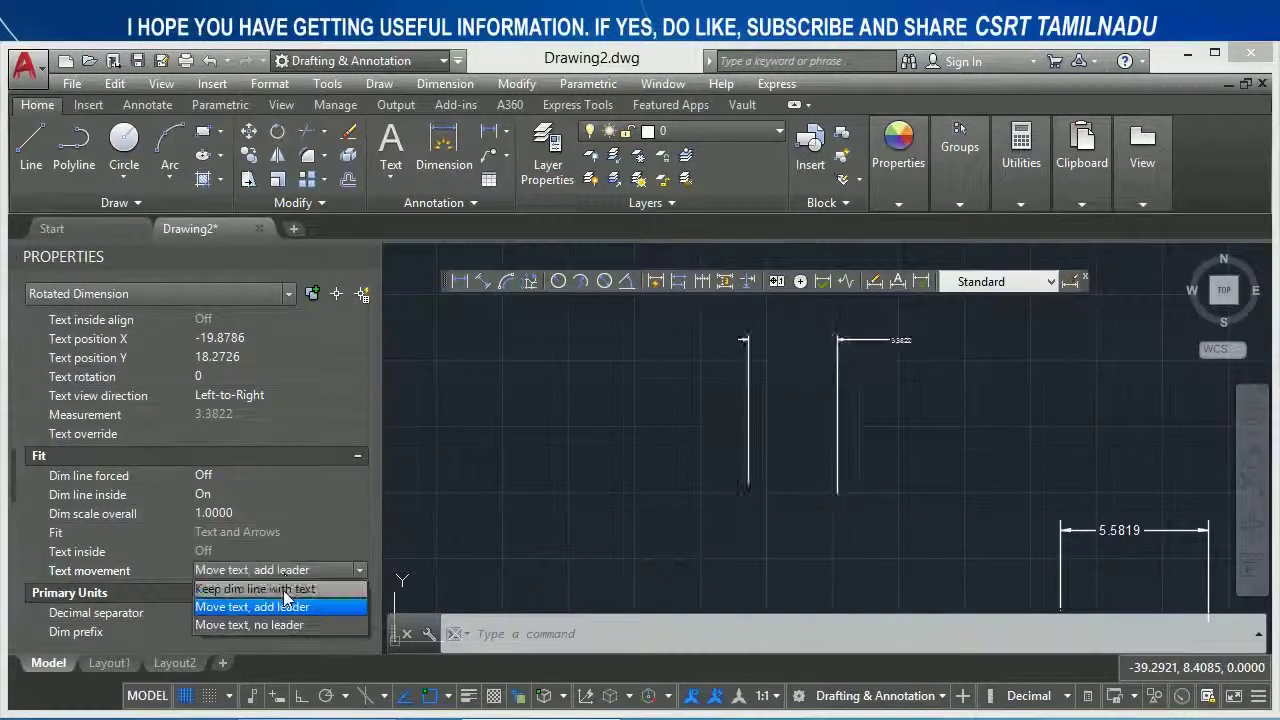
{"action": "left_click", "coordinate": [284, 590]}
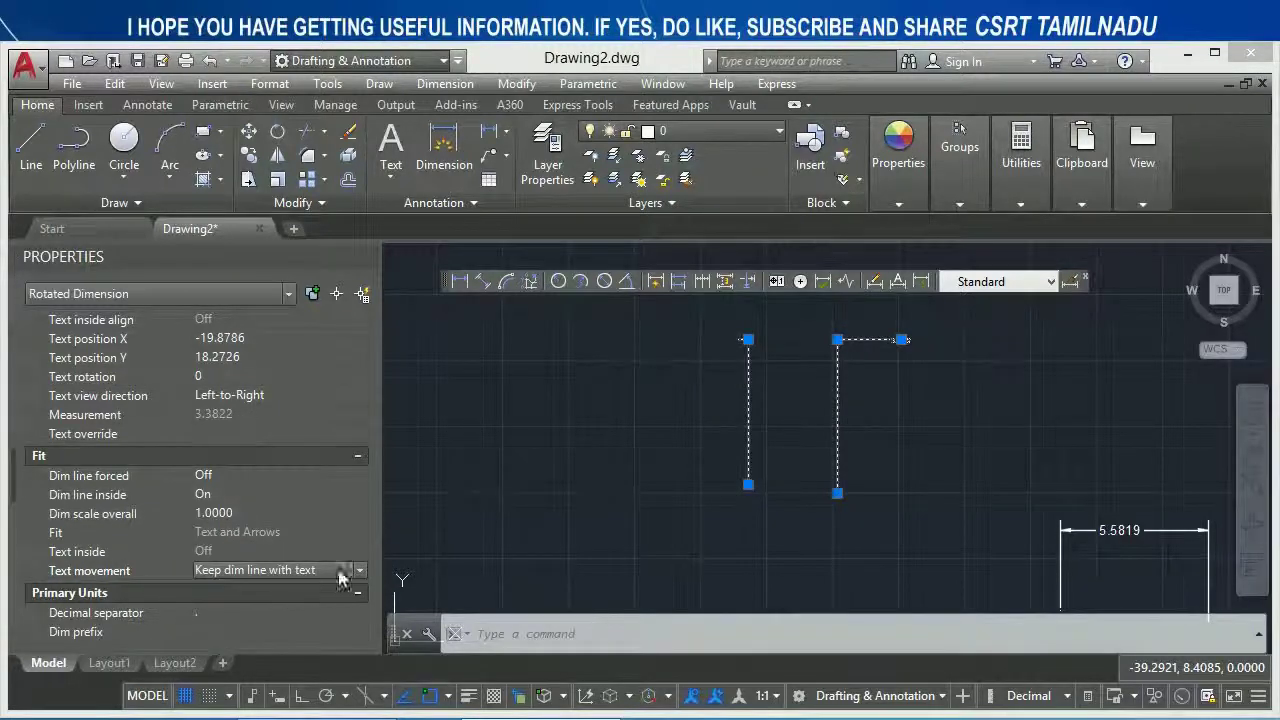
{"action": "left_click", "coordinate": [898, 340]}
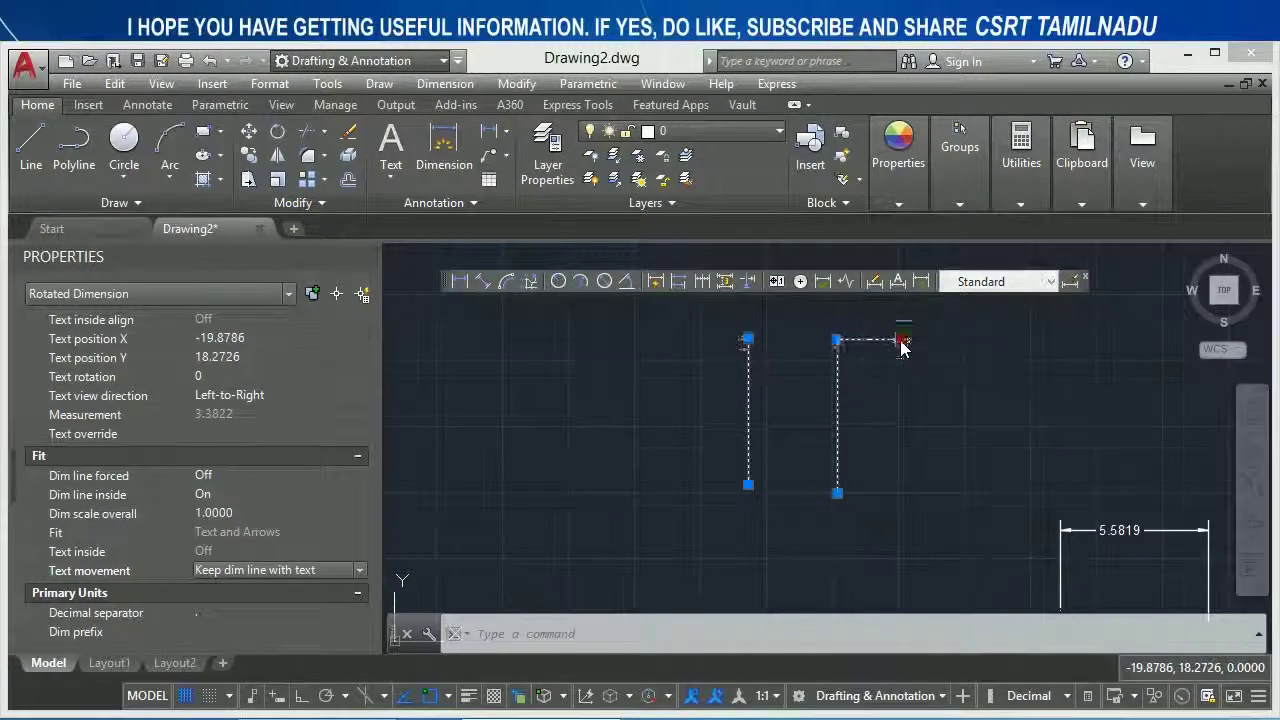
{"action": "left_click", "coordinate": [902, 401]}
{"action": "key", "text": "Escape"}
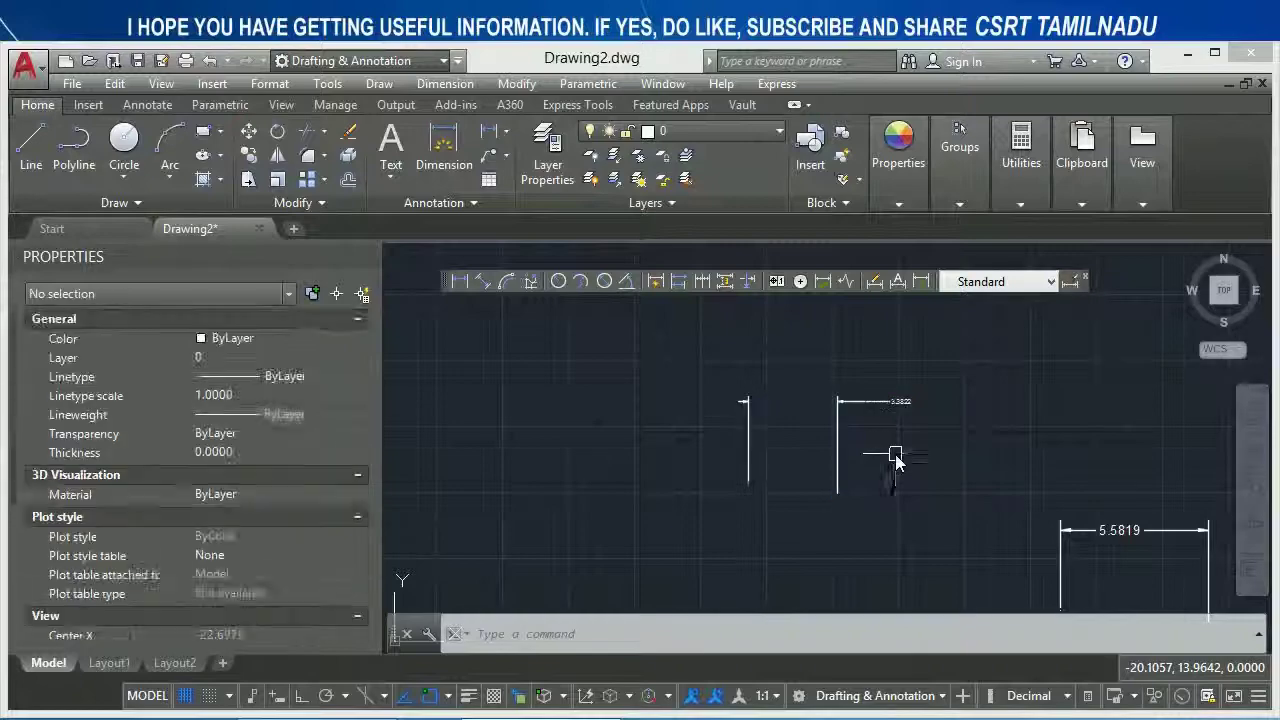